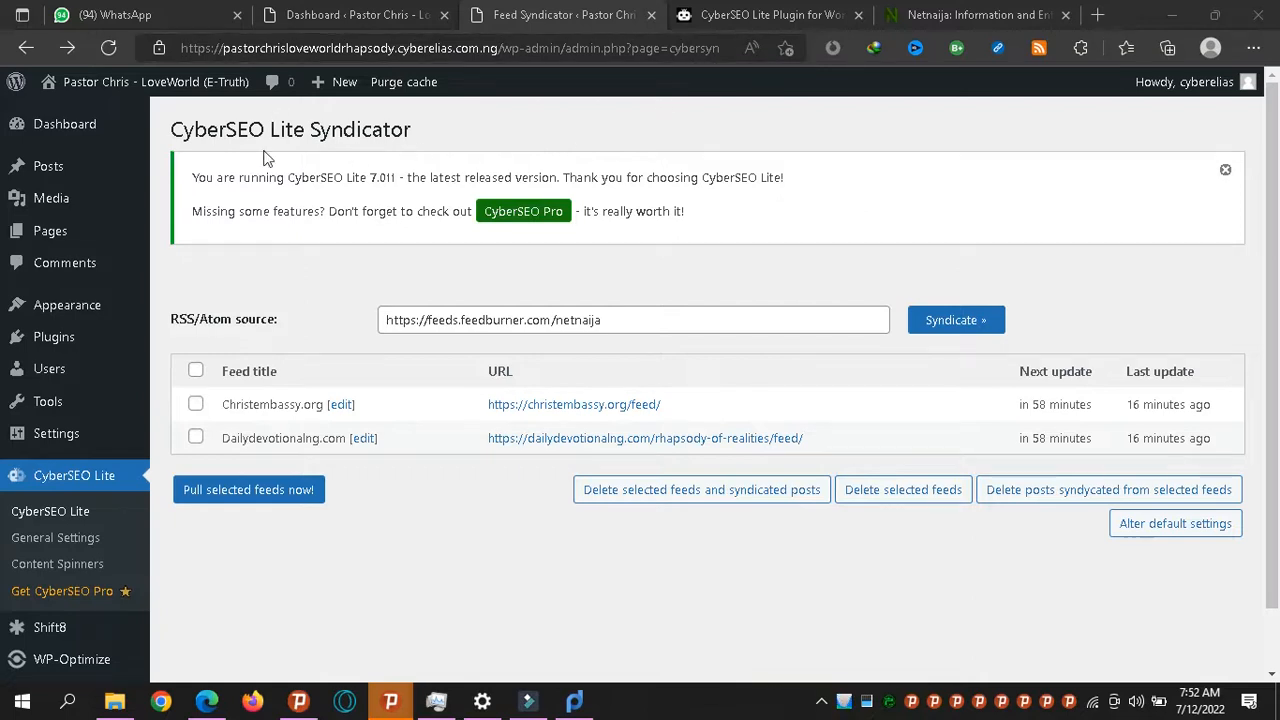
Step: Search the WordPress plugin directory for "cyberseo" and check the CyberSEO Lite download page on cyberseo.net
double_click(235, 130)
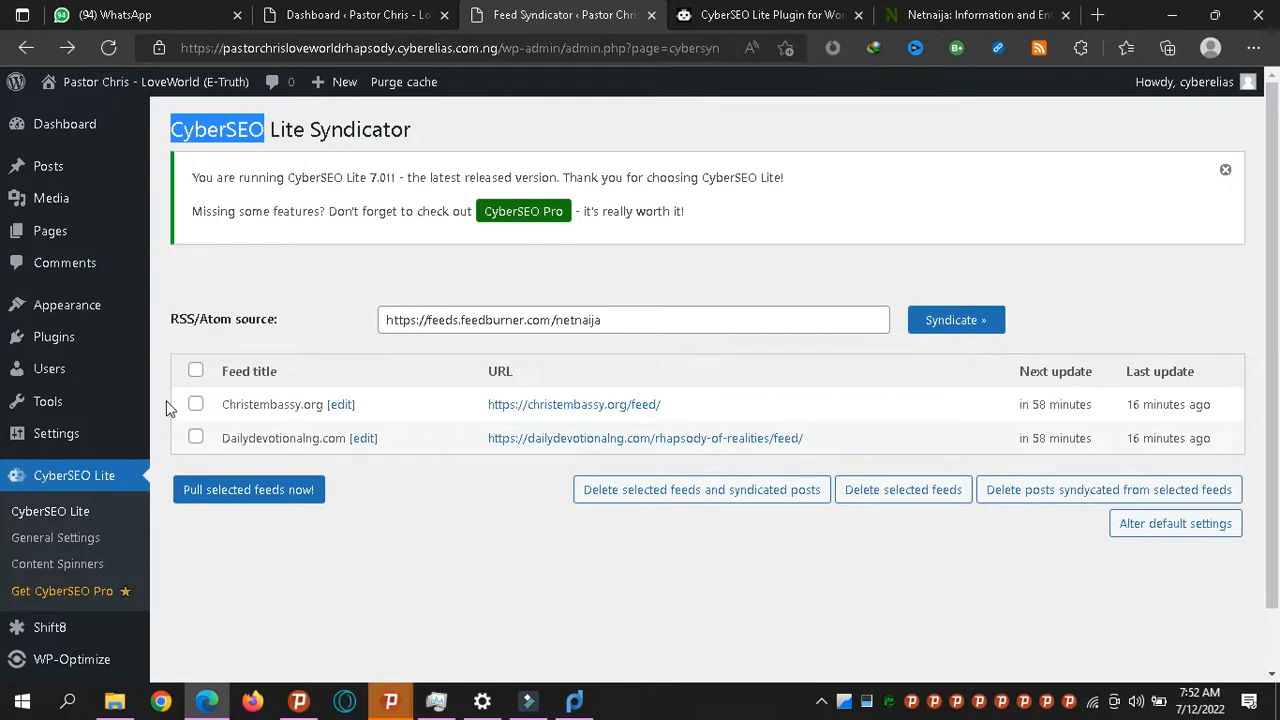
click(295, 14)
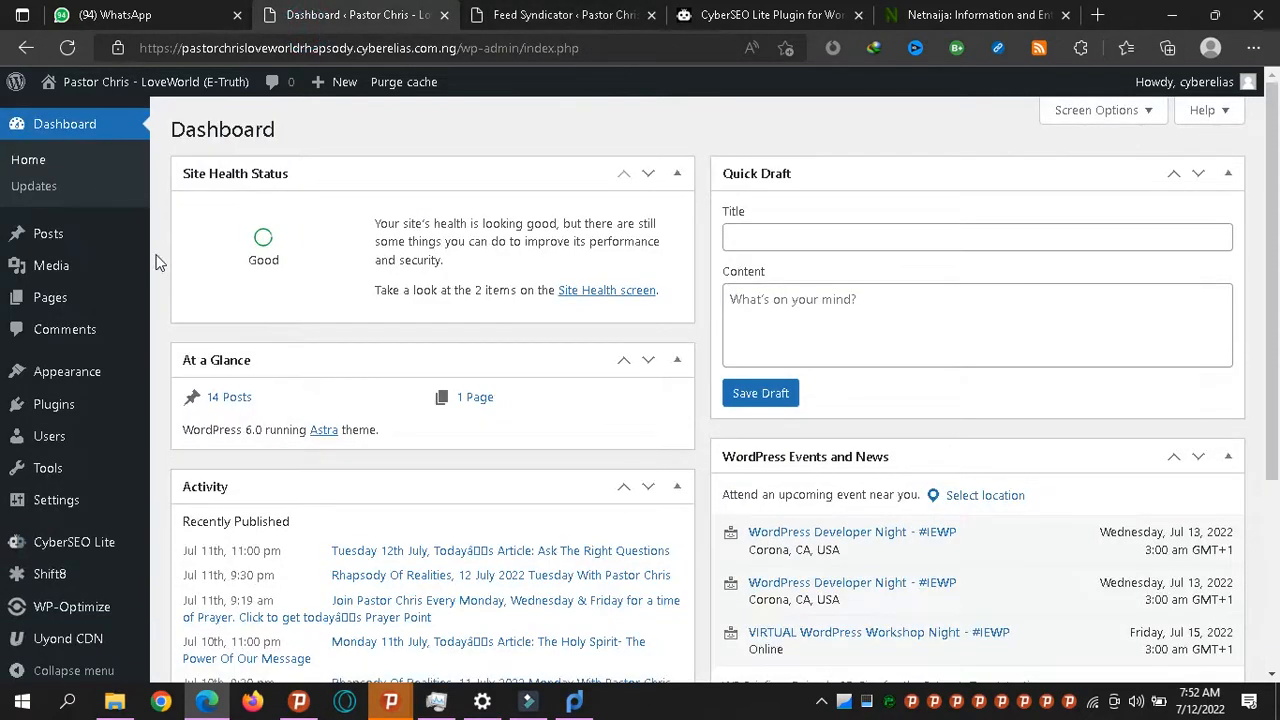
mouse_move(86, 428)
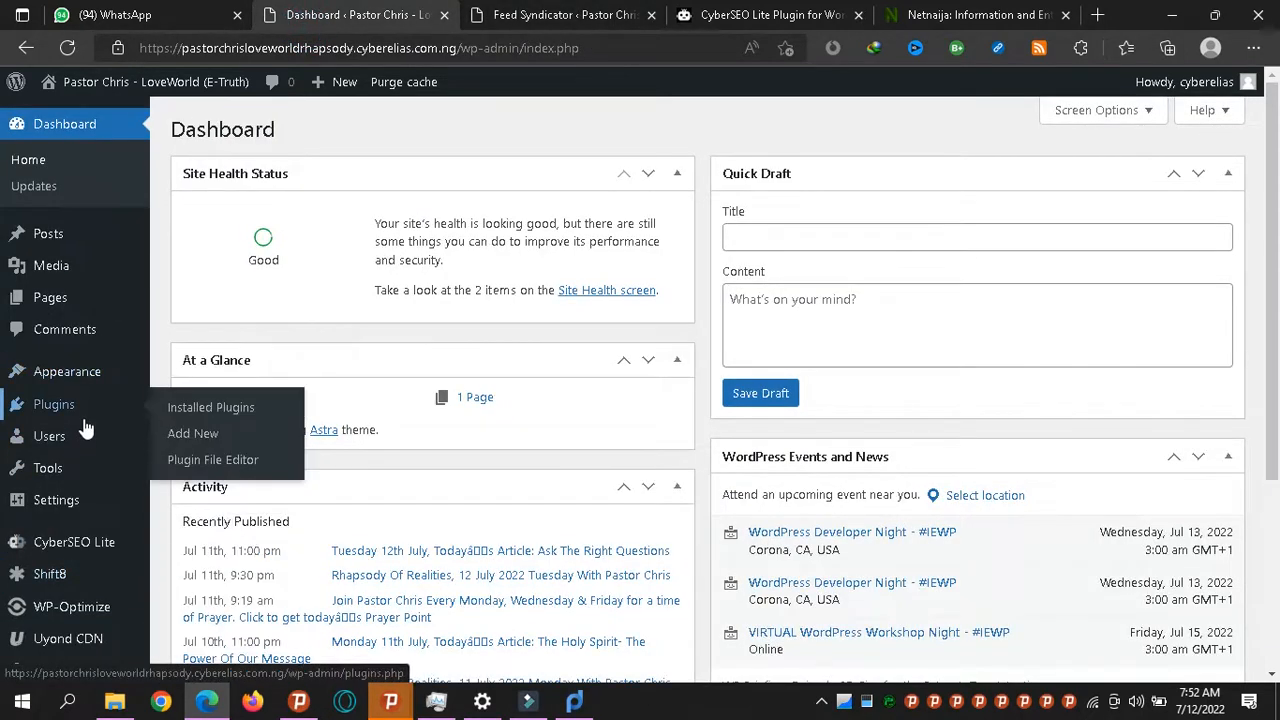
click(177, 444)
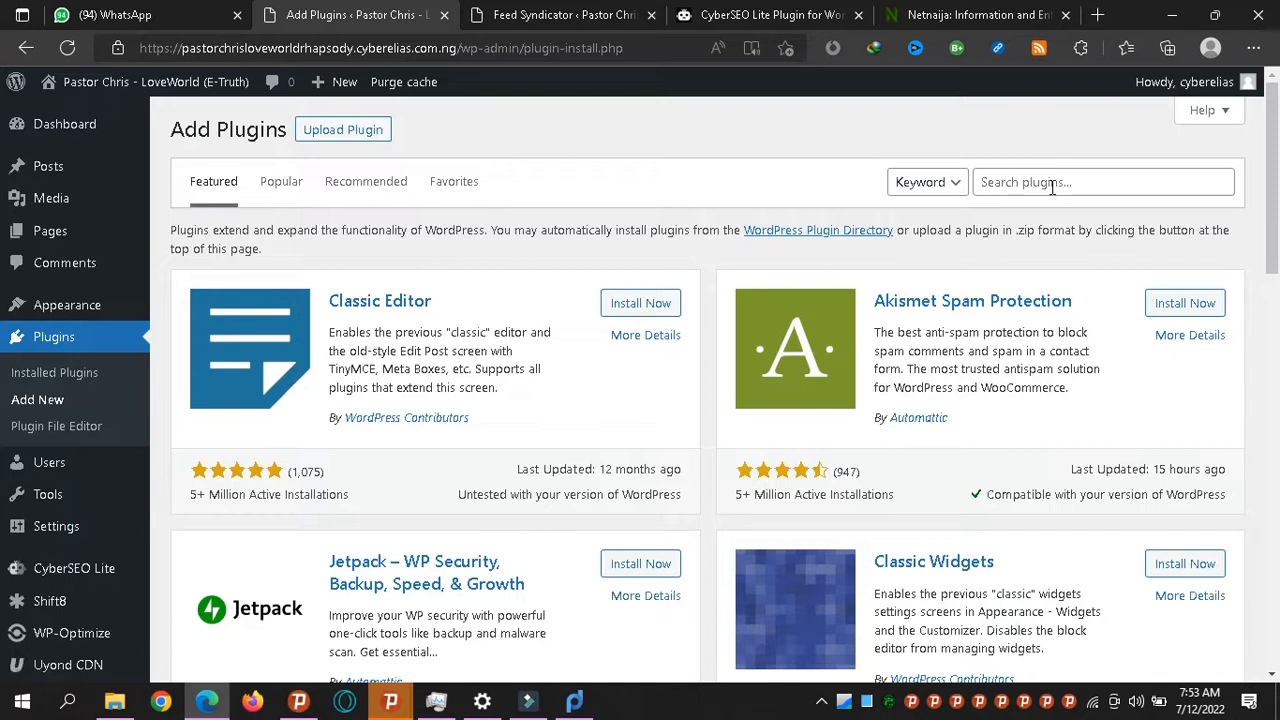
click(1052, 184)
text(cyb)
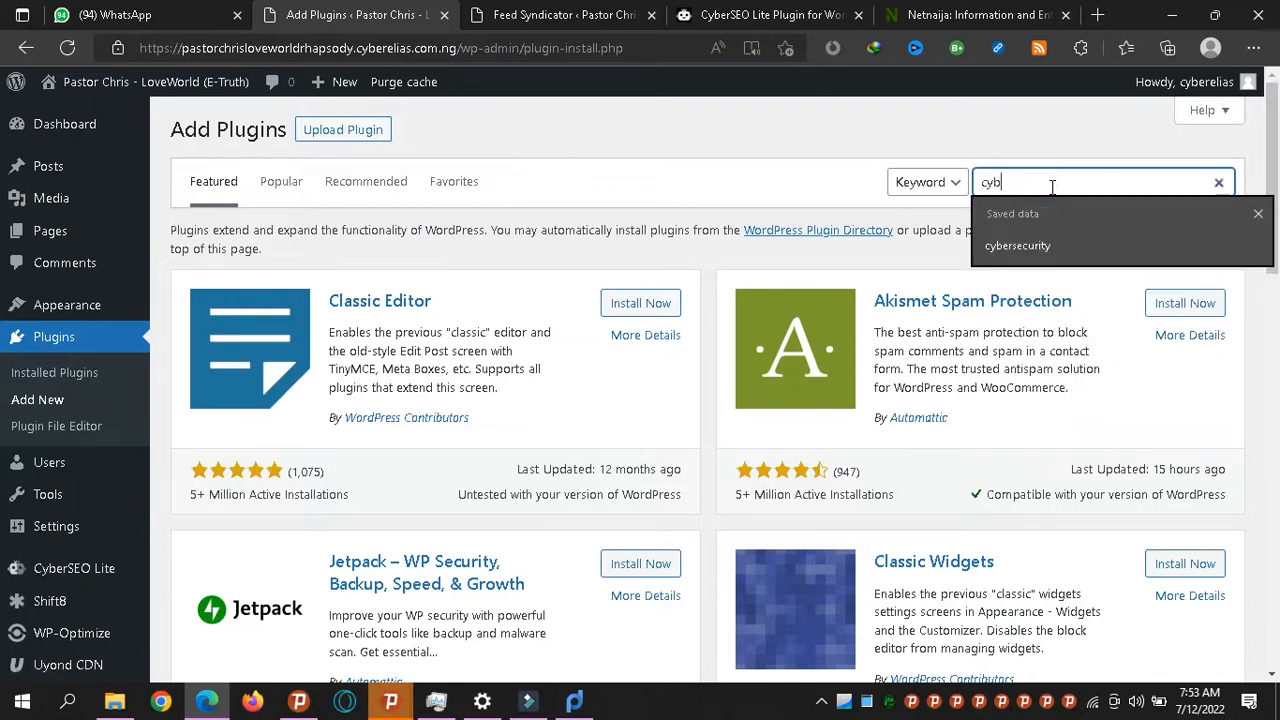
text(erseo)
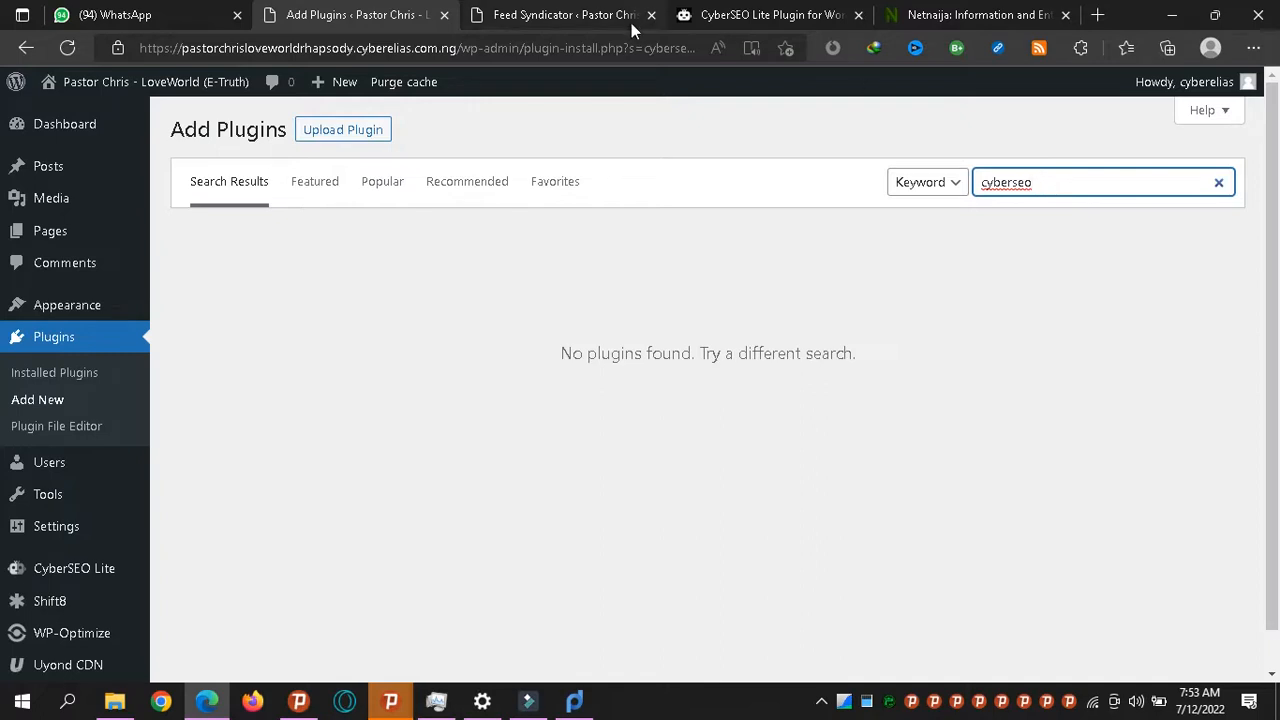
click(728, 10)
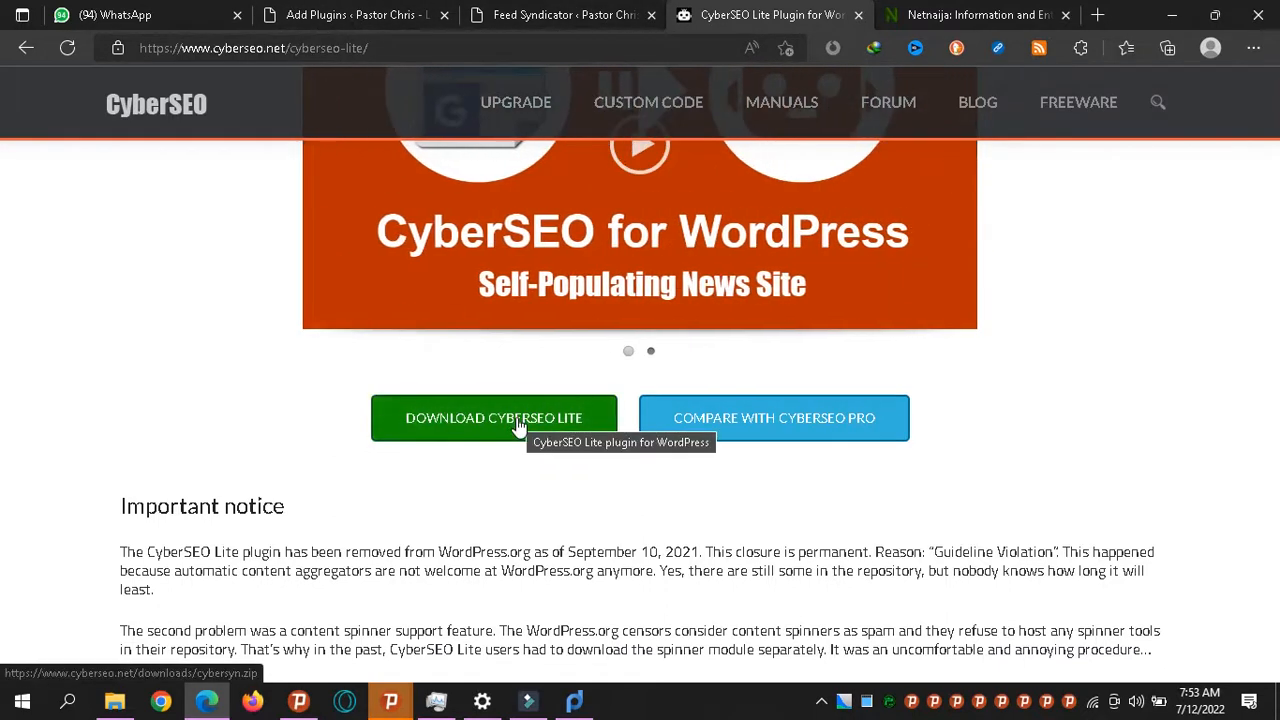
Step: Choose cybersyn.zip from the Compressed downloads folder as the plugin archive to upload to WordPress
click(331, 12)
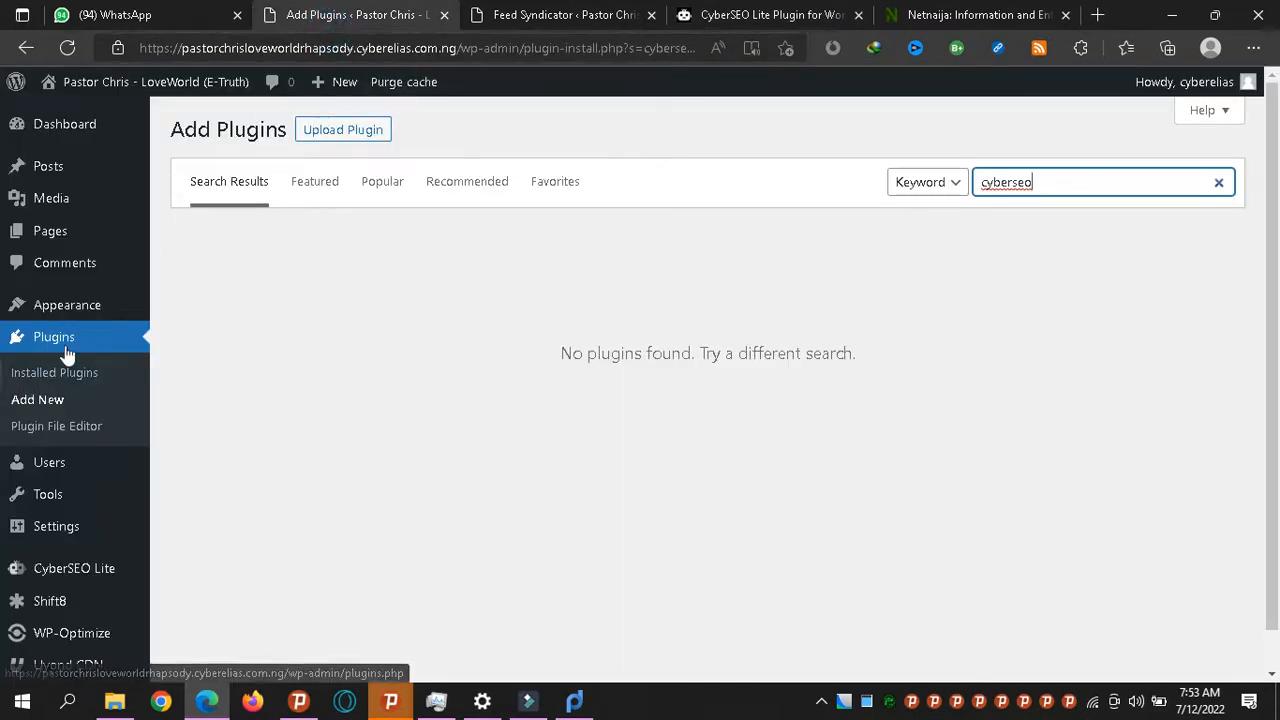
click(330, 132)
click(583, 298)
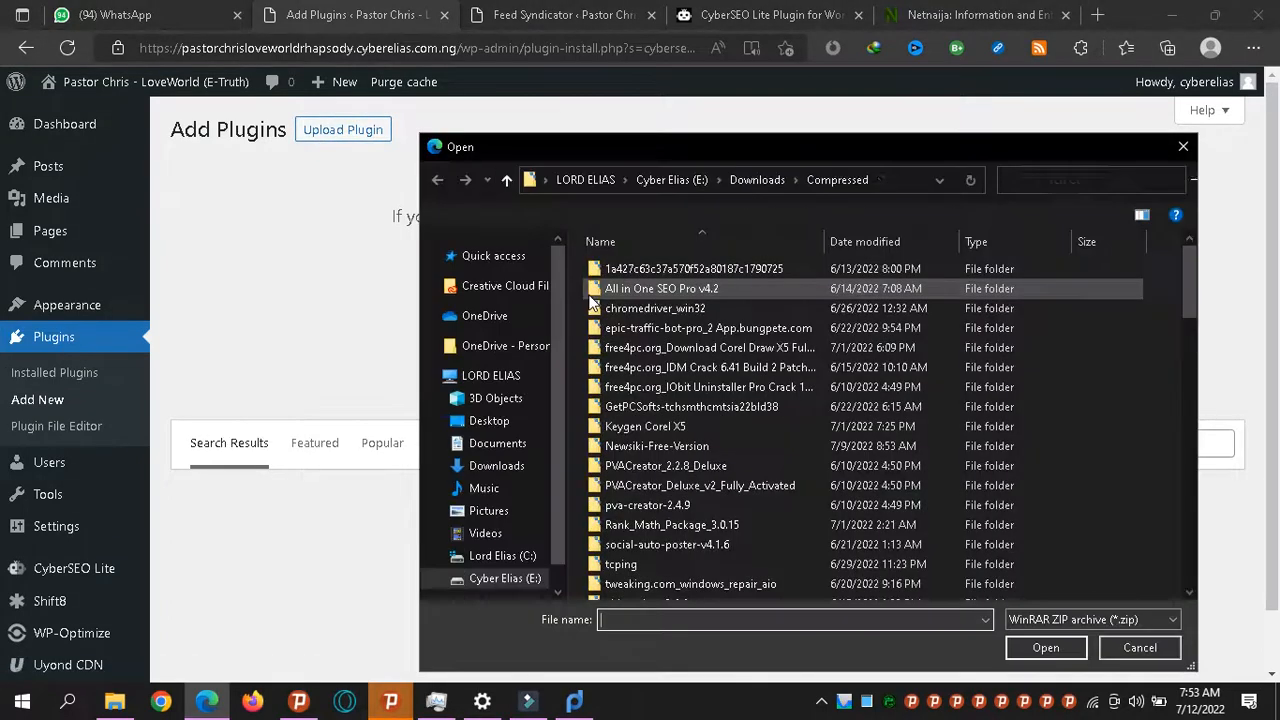
key(c)
key(c)
key(c)
key(c)
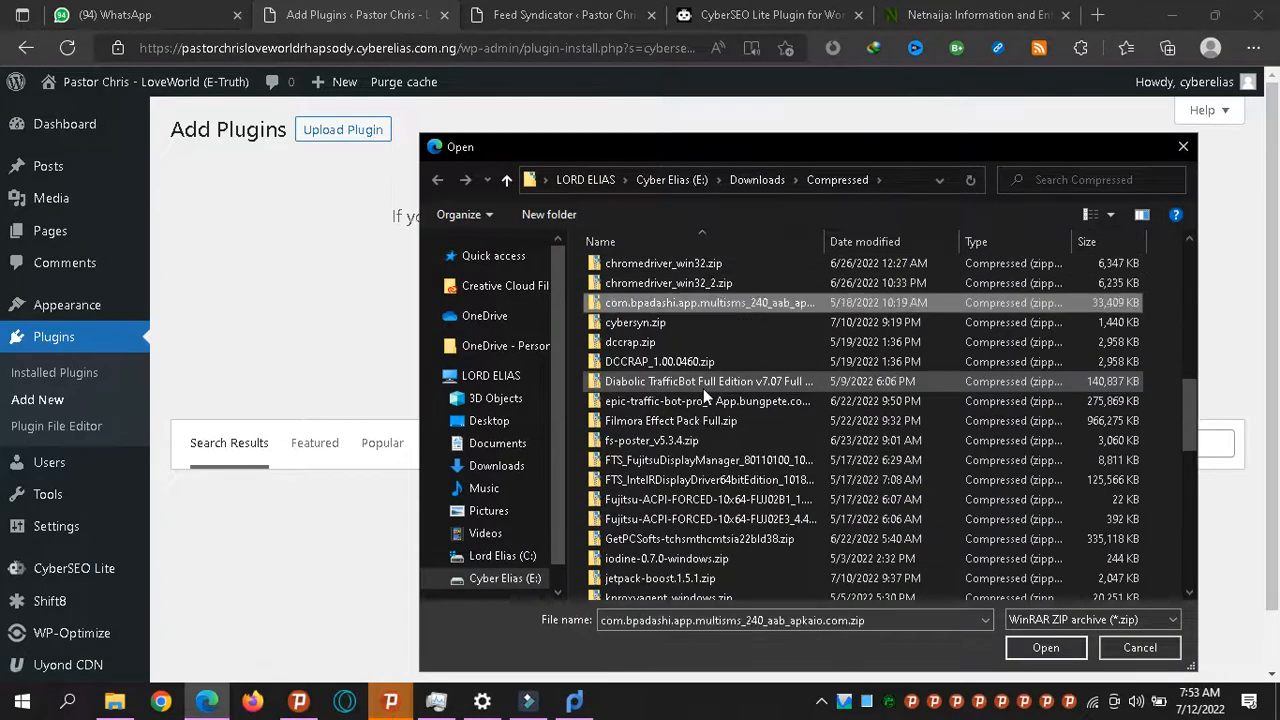
key(Return)
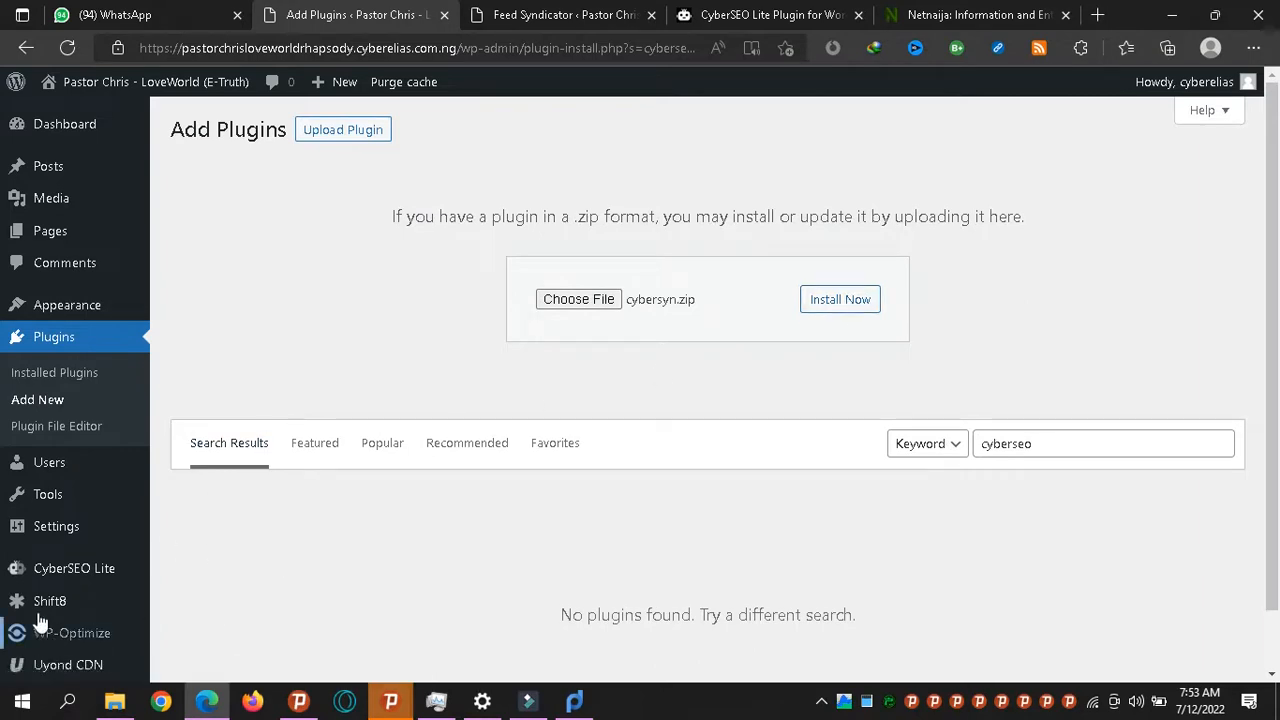
Step: Open the CyberSEO Lite Syndicator and view the details of the Get RSS Feed URL browser extension
click(115, 570)
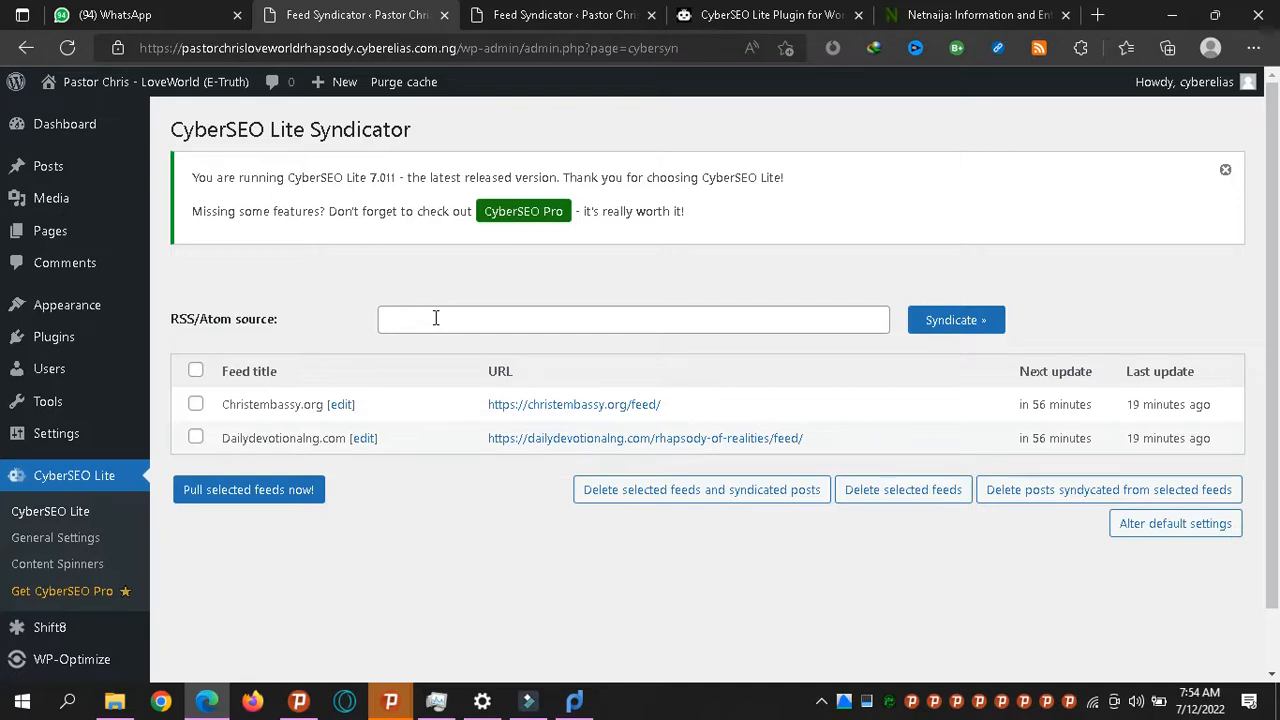
right_click(1036, 56)
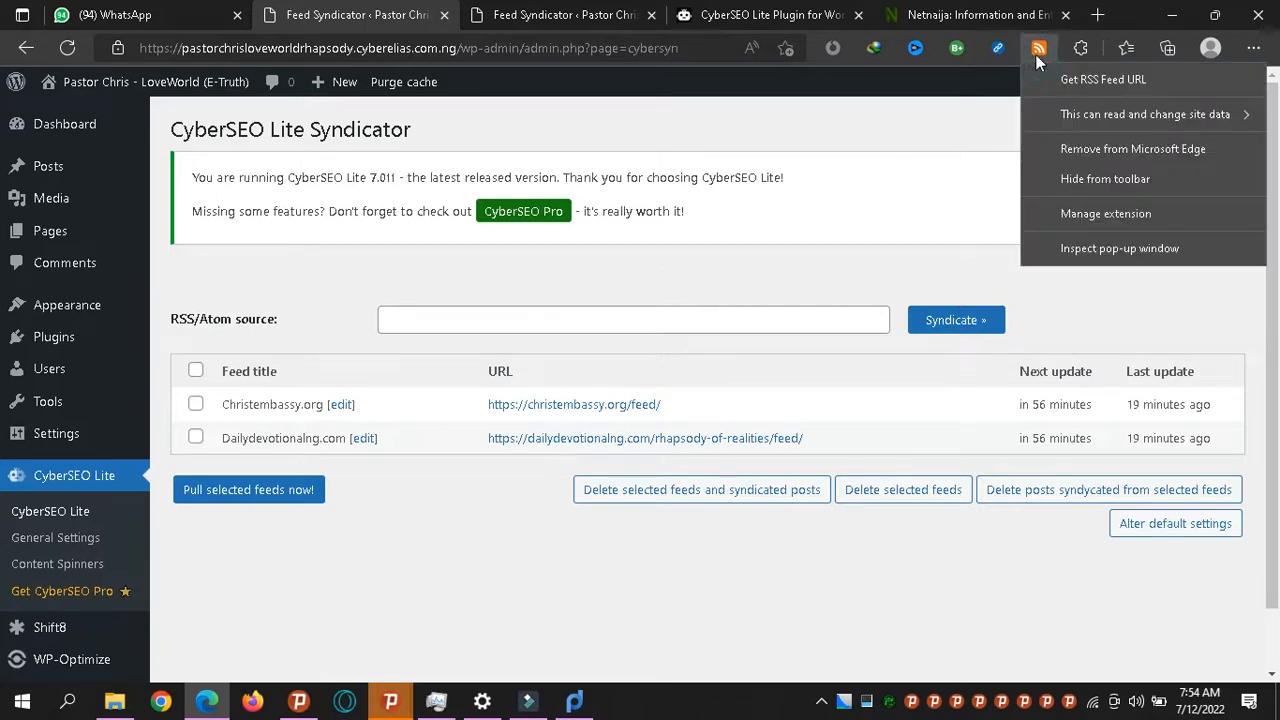
click(1049, 227)
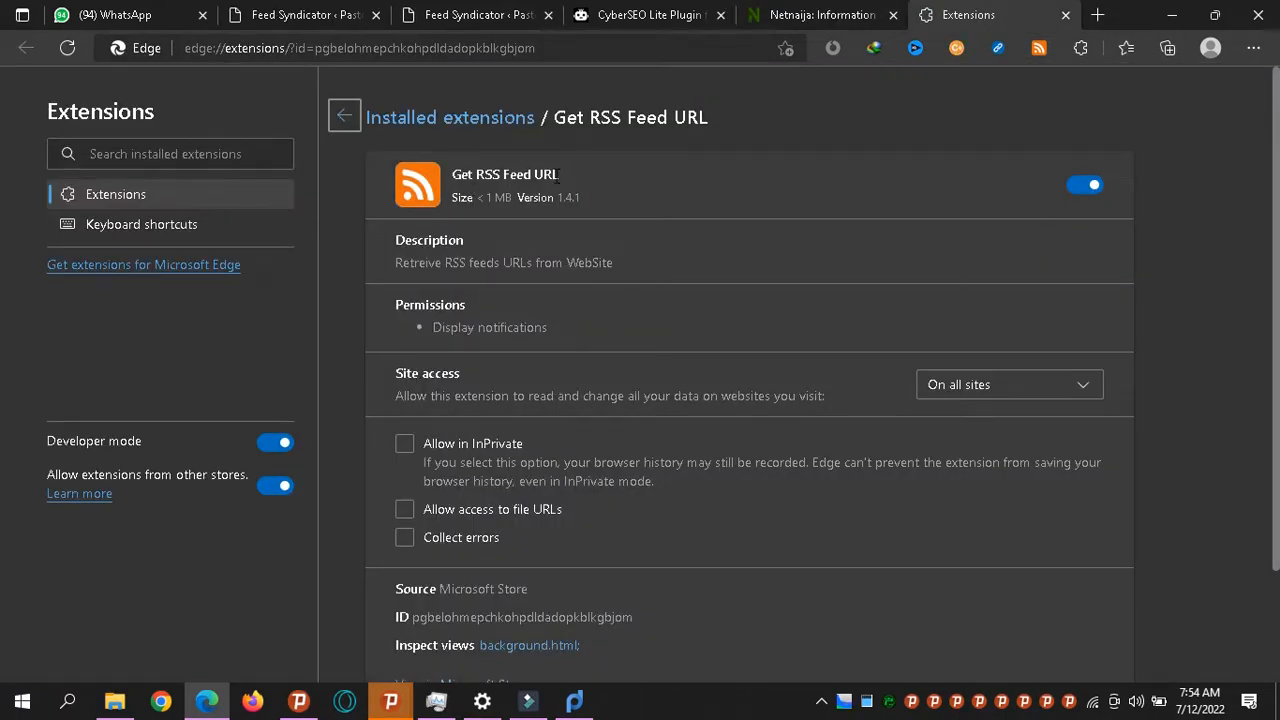
click(1067, 17)
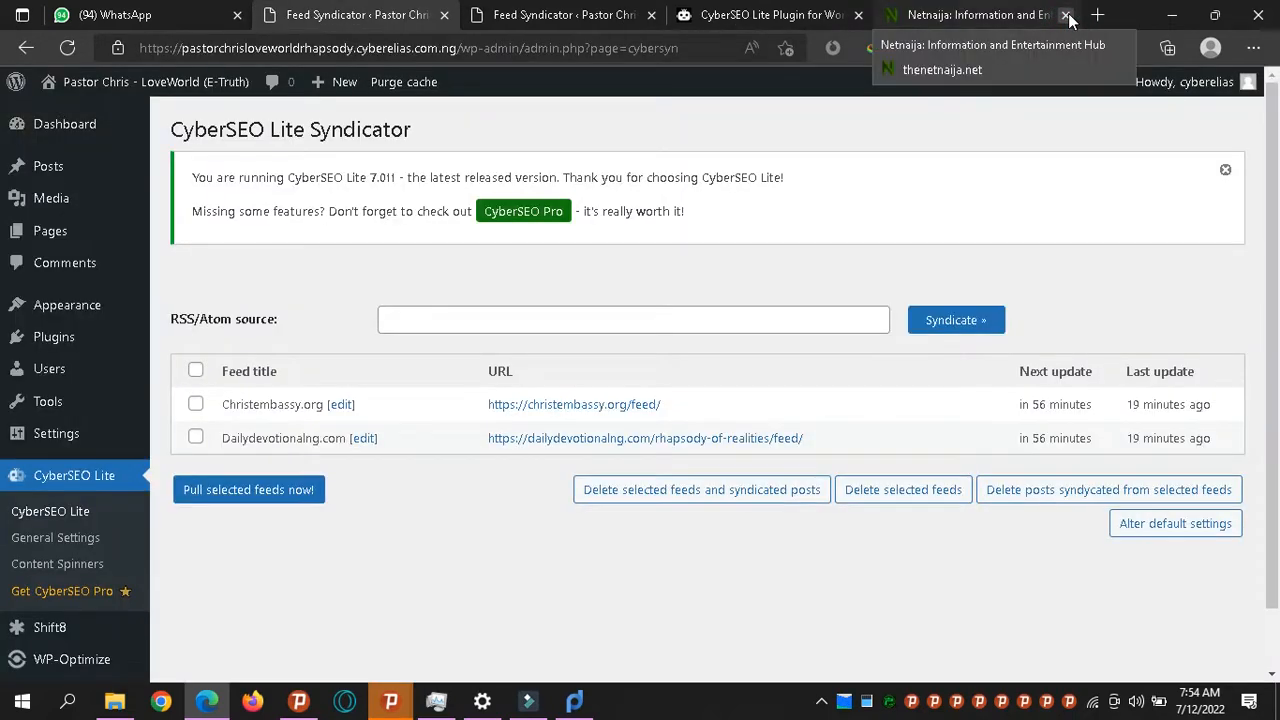
Step: Look through the Latest and Trending Posts lists on the Netnaija homepage
click(968, 18)
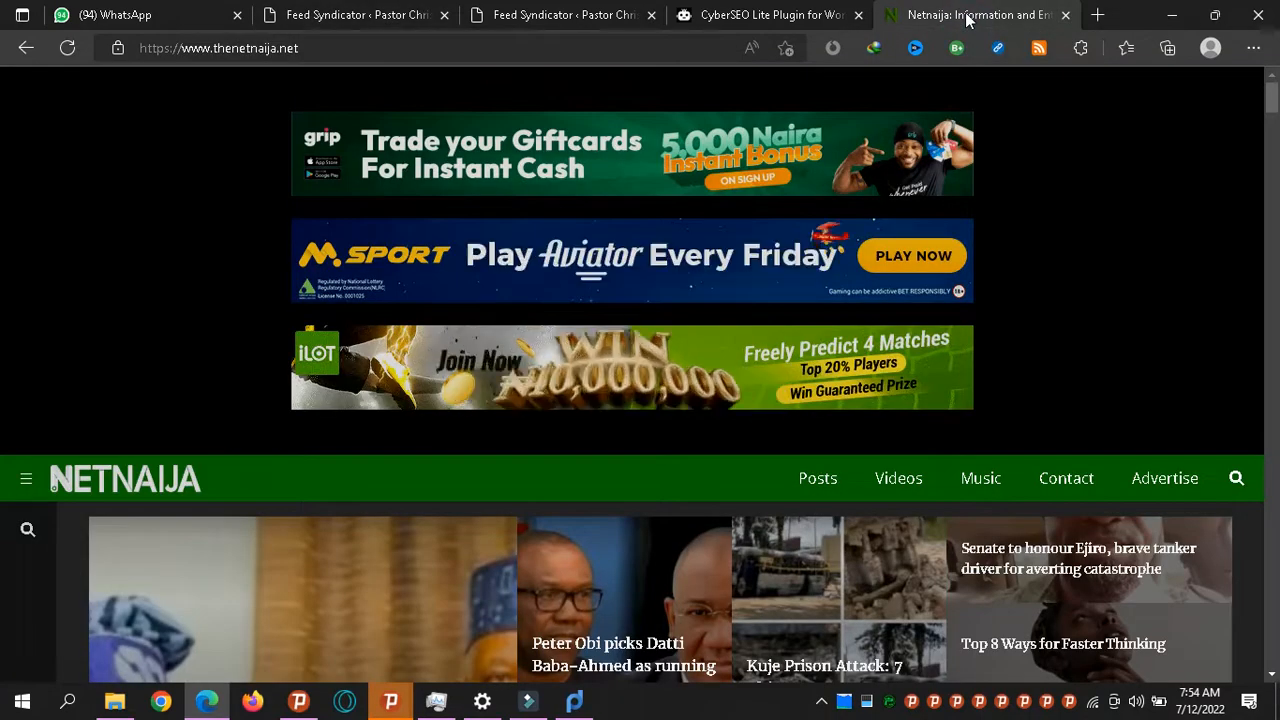
key(Down)
key(Down)
key(Down)
key(Down)
key(Down)
key(Down)
key(Down)
key(Down)
key(Down)
key(Down)
key(Down)
key(Down)
key(Down)
key(Down)
key(Down)
key(Down)
key(Down)
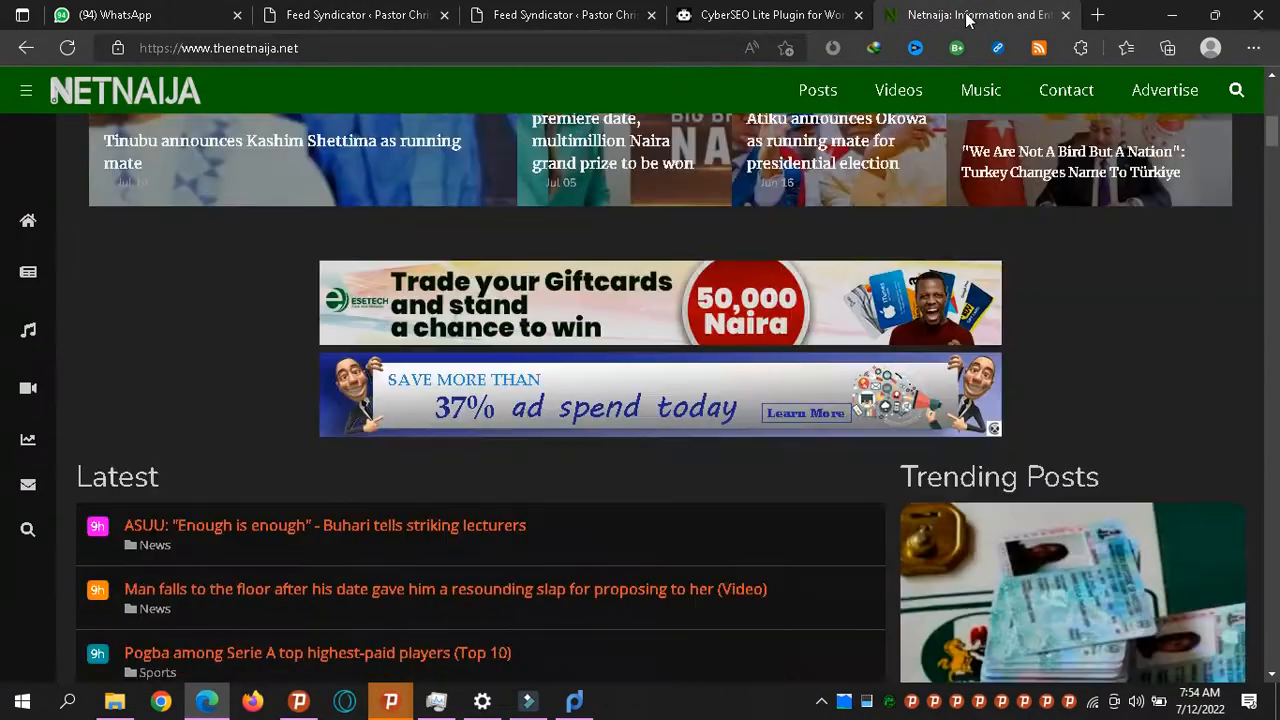
key(Down)
key(Down)
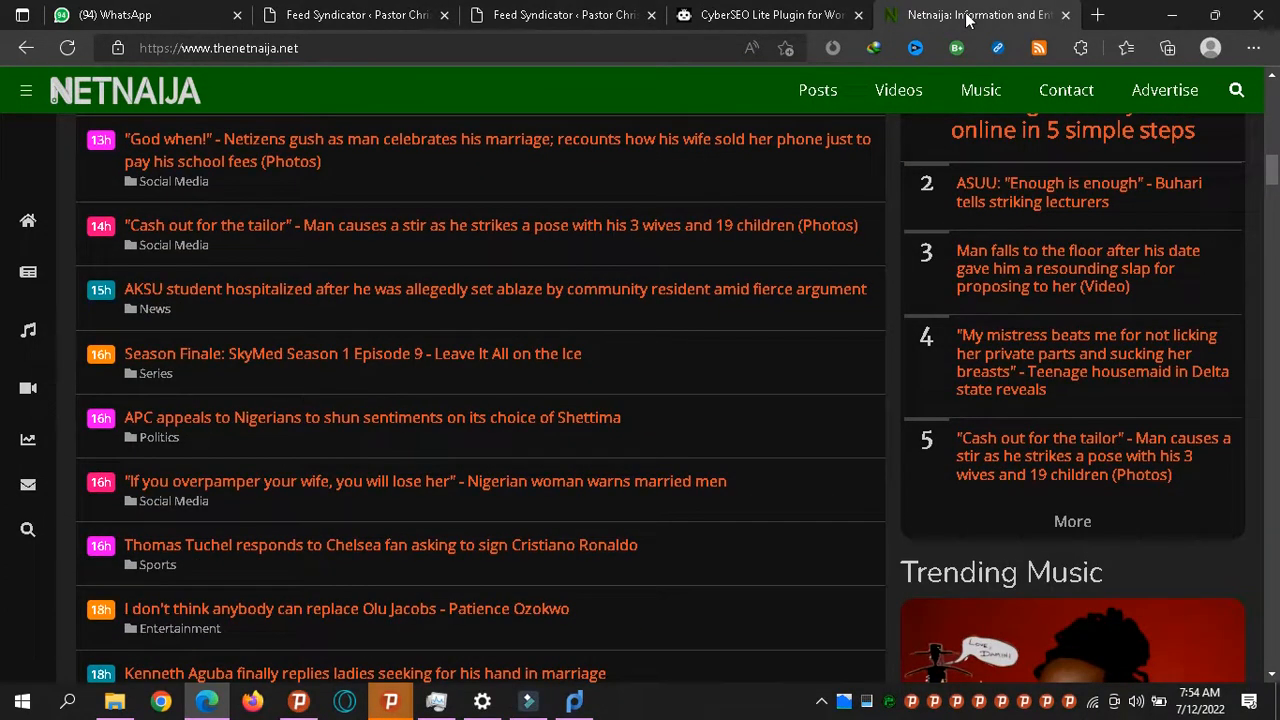
key(Up)
key(Up)
key(Up)
key(Up)
key(Up)
key(Up)
key(Up)
key(Up)
key(Up)
key(Up)
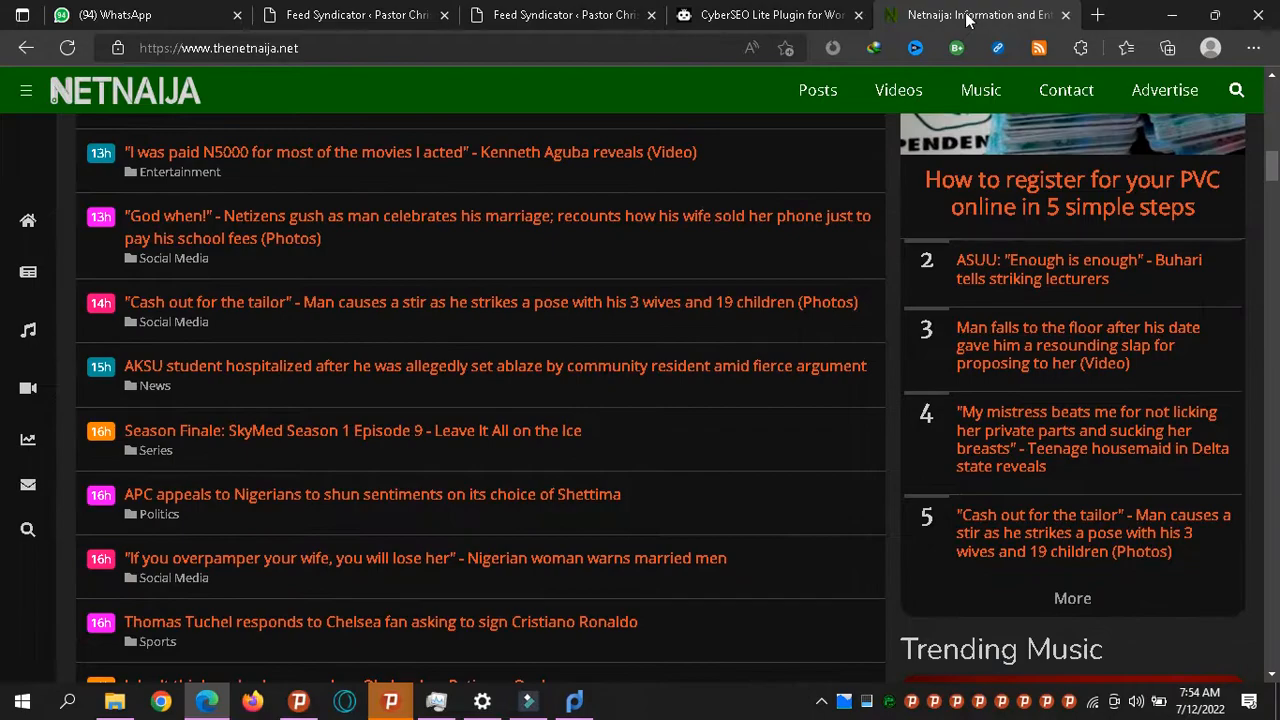
key(Down)
key(Down)
key(Down)
key(Down)
key(Down)
key(Down)
key(Down)
key(Down)
key(Down)
key(Down)
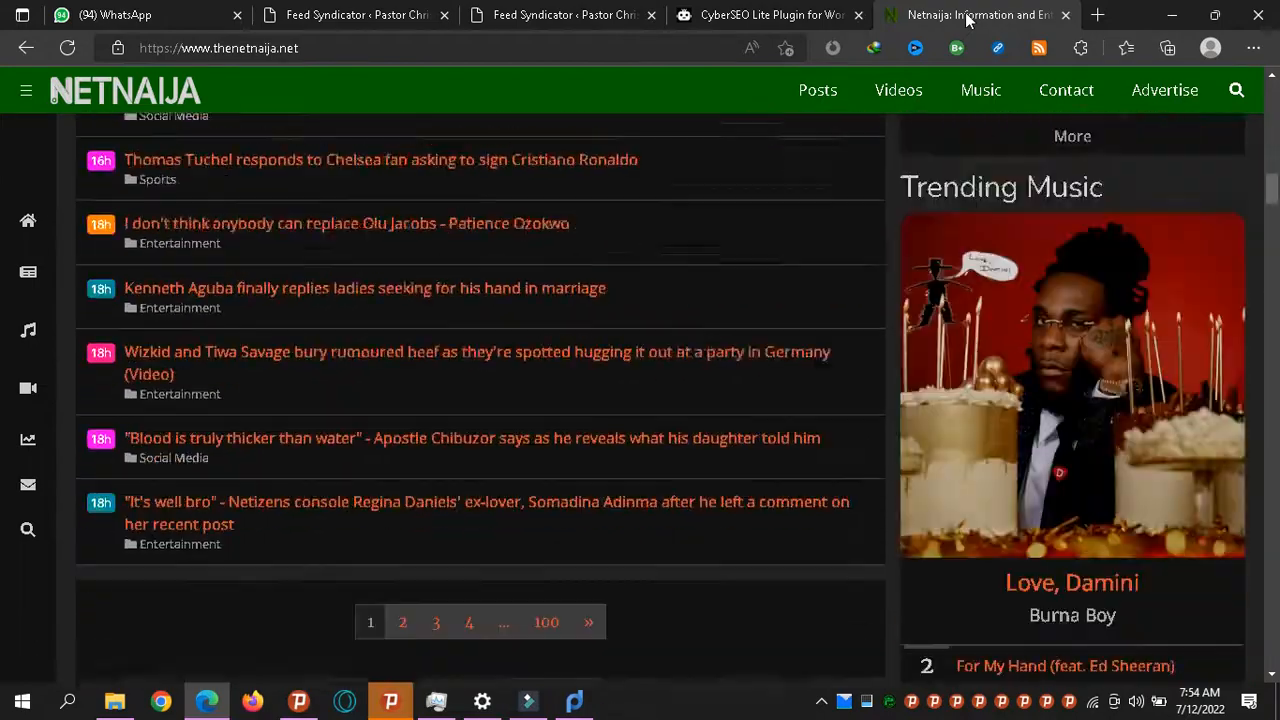
key(Up)
key(Up)
key(Up)
key(Up)
key(Up)
key(Up)
key(Up)
key(Up)
key(Up)
key(Up)
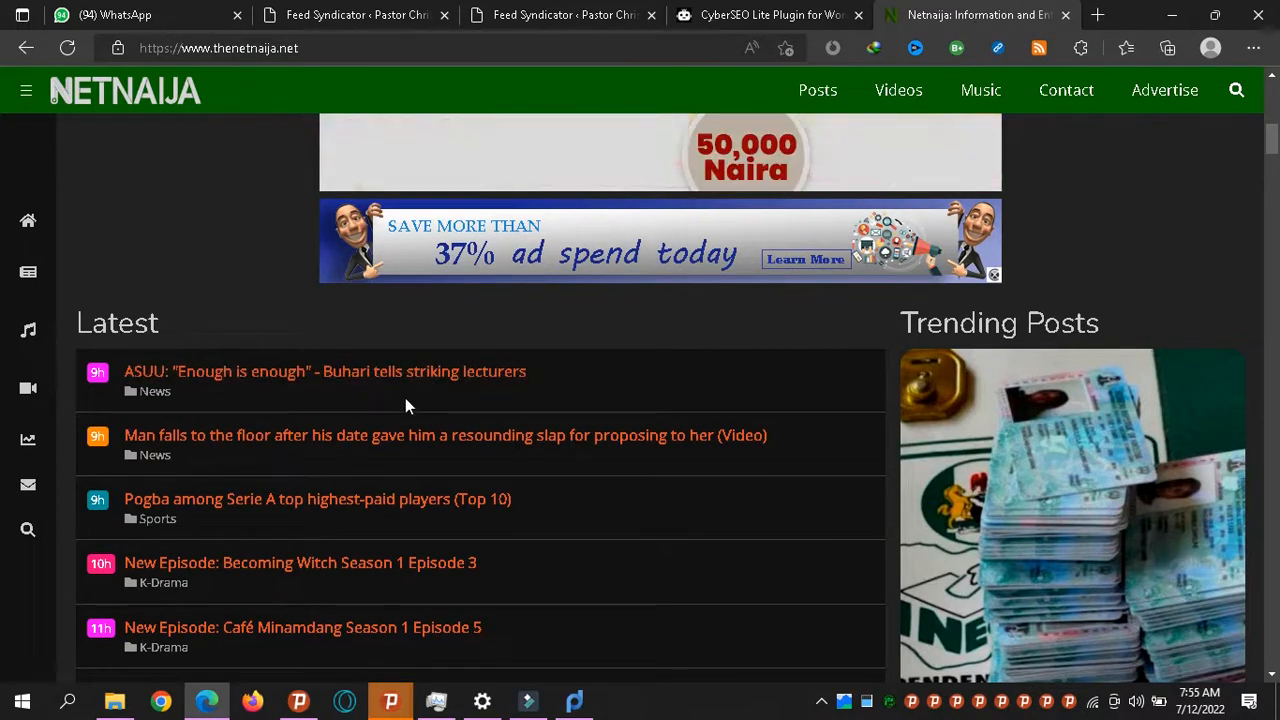
Step: Copy the "NetNaija Latest Uploads and Articles" feed URL with the Get RSS Feed URL extension
click(1038, 50)
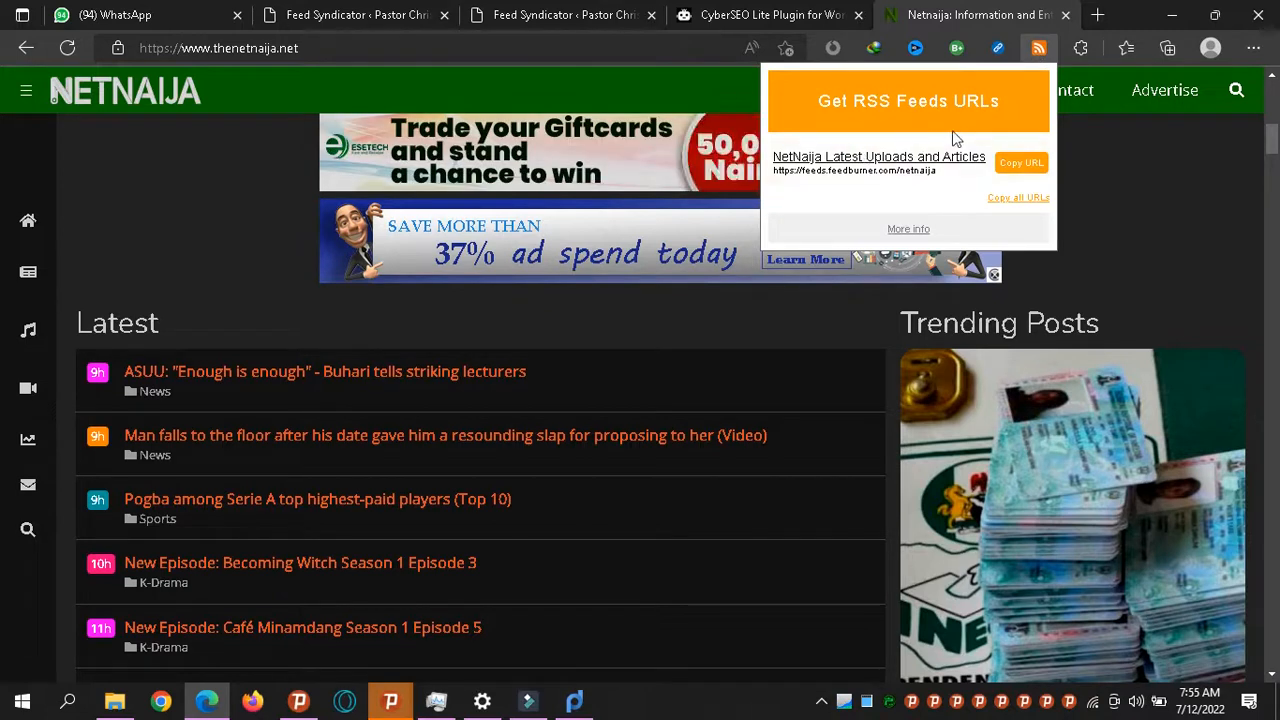
click(1014, 162)
drag(1276, 131, 1272, 75)
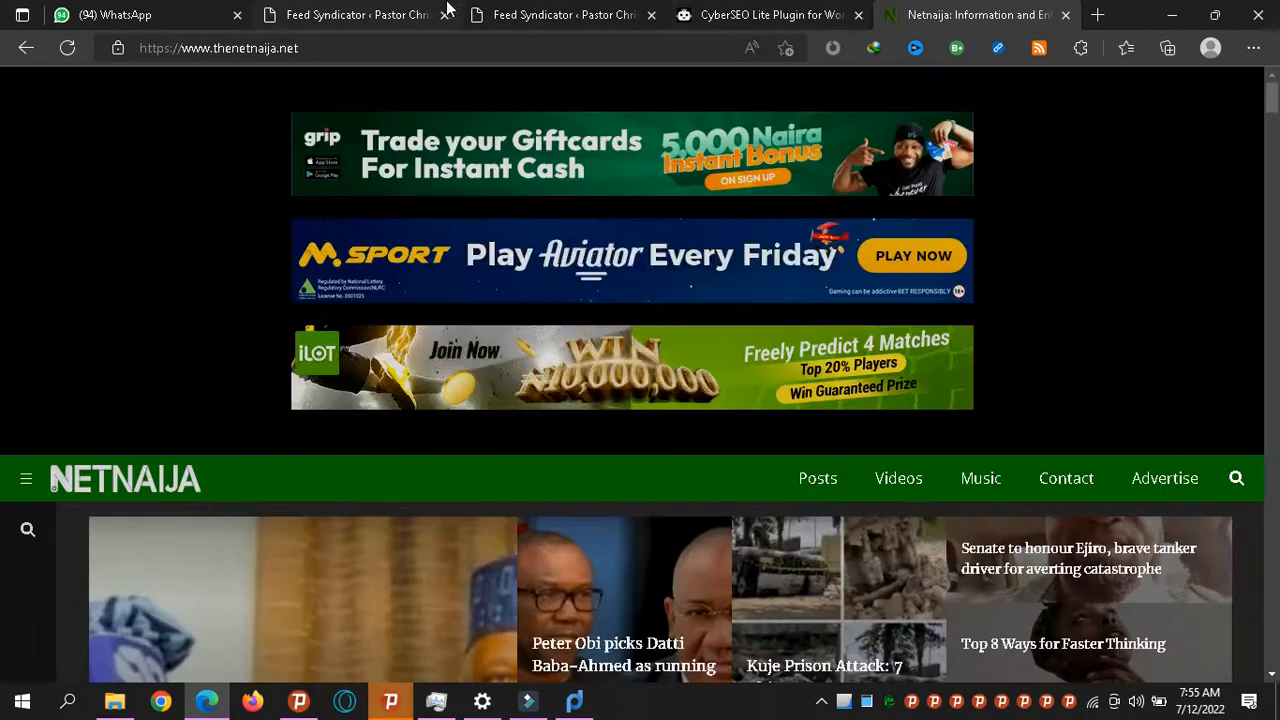
click(558, 12)
triple_click(488, 318)
key(BackSpace)
text(https://feeds.feedburner.com/netnaija)
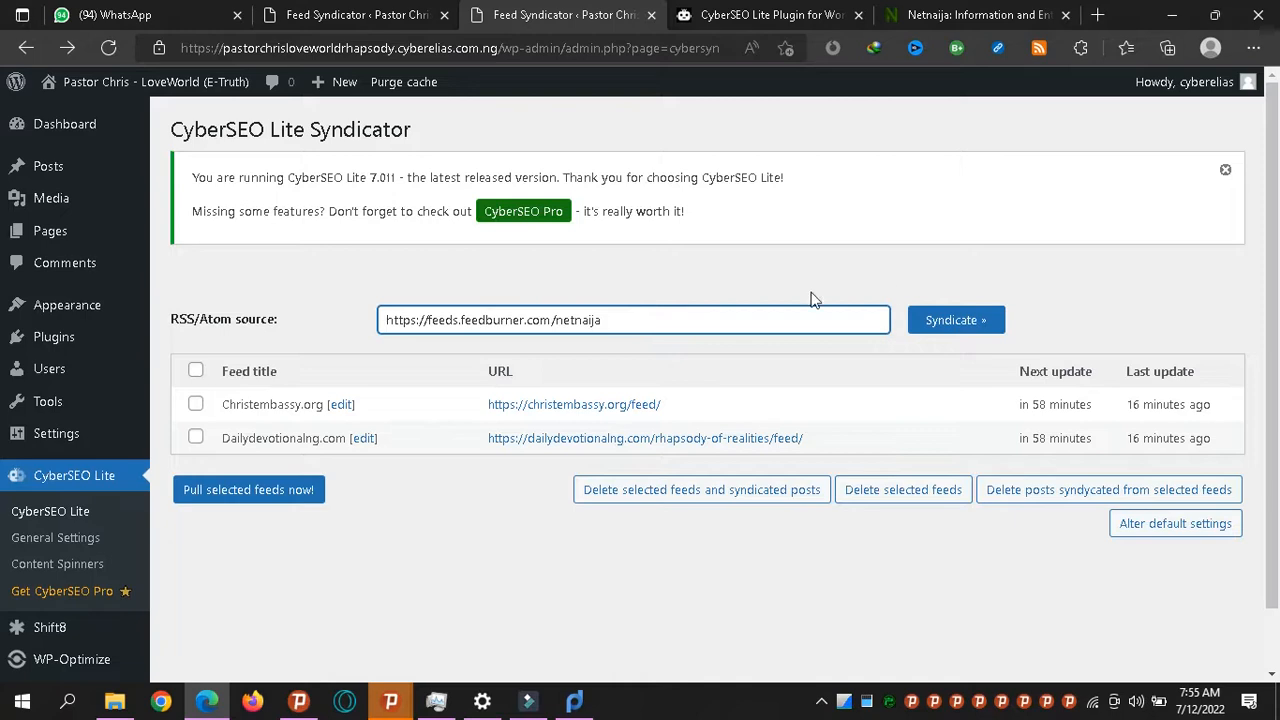
click(913, 334)
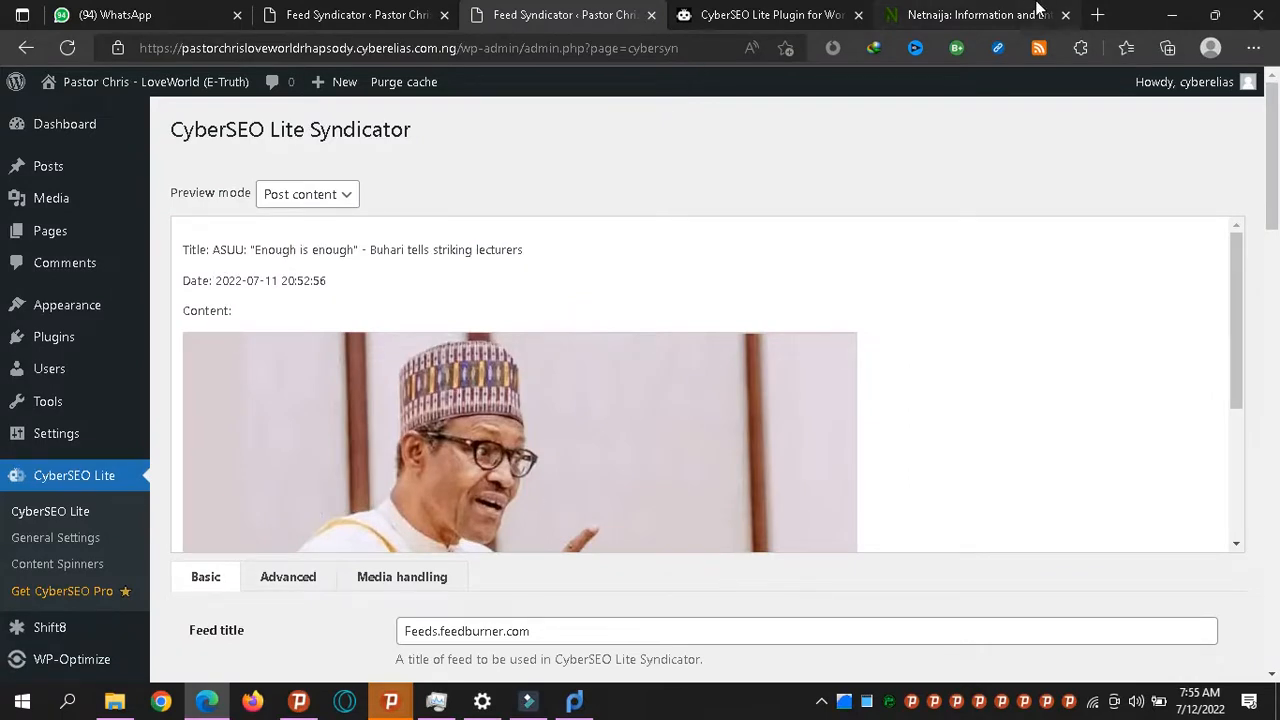
Step: Compare the syndicated post preview with the newest entries in Netnaija's Latest list
click(975, 15)
scroll(0, 355, down, 5)
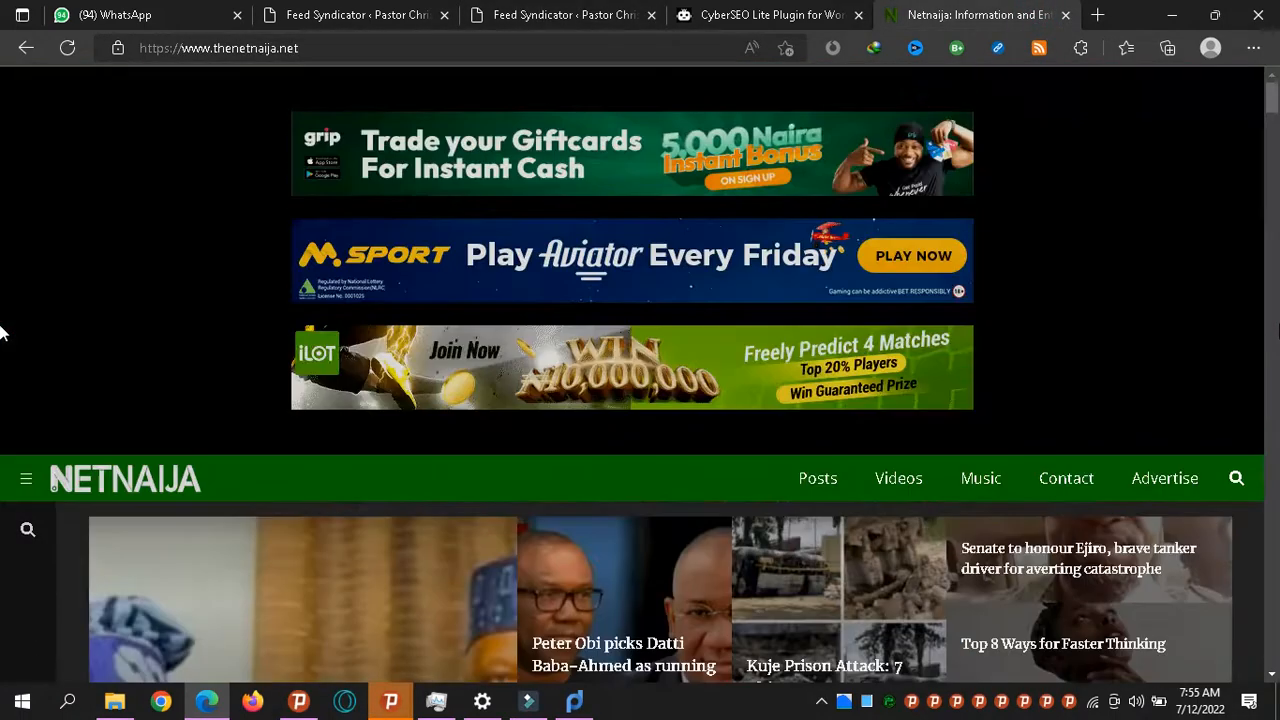
scroll(0, 331, down, 5)
scroll(0, 331, up, 3)
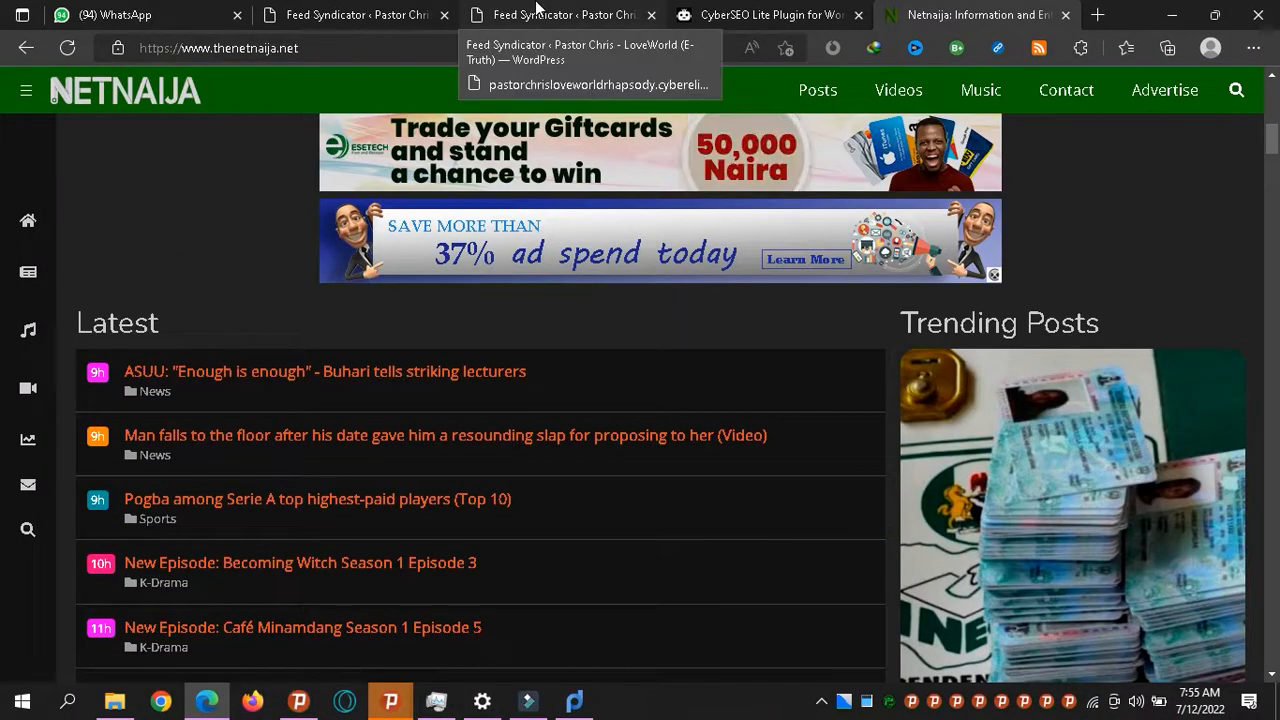
click(600, 12)
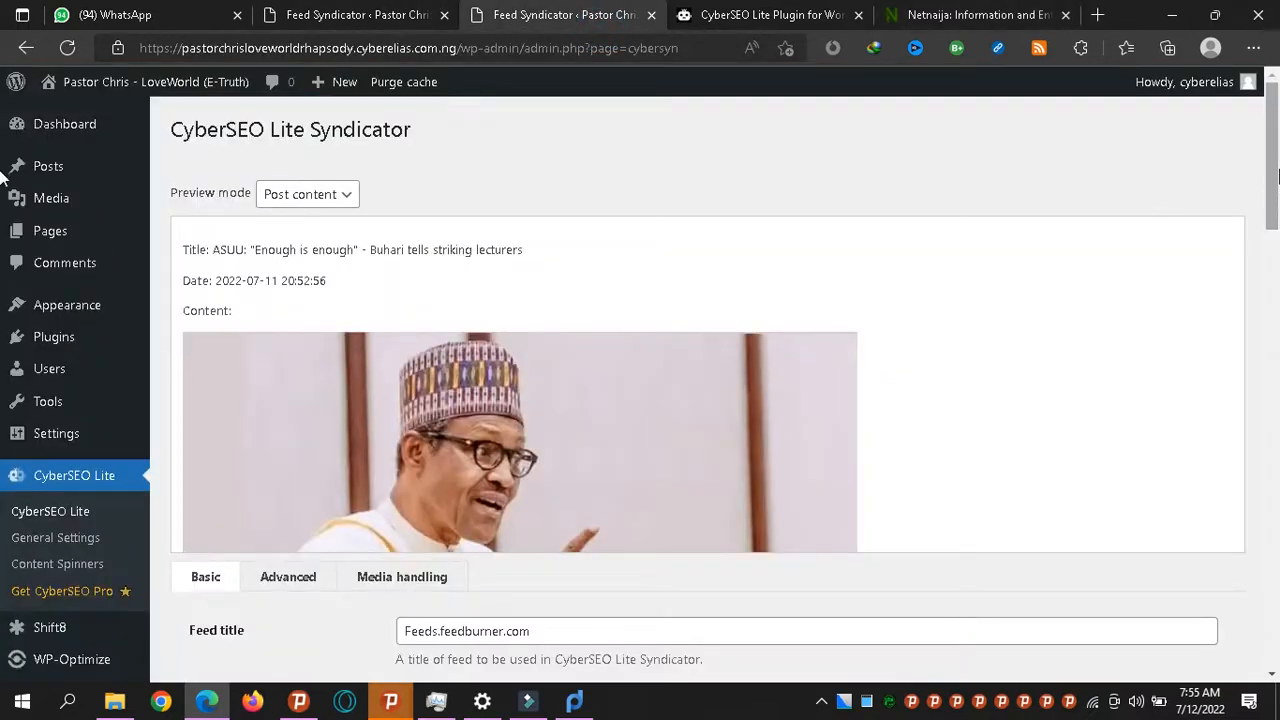
Step: Review the new feed's basic settings, from feed title and URL through post author and categories
drag(1278, 175, 1278, 287)
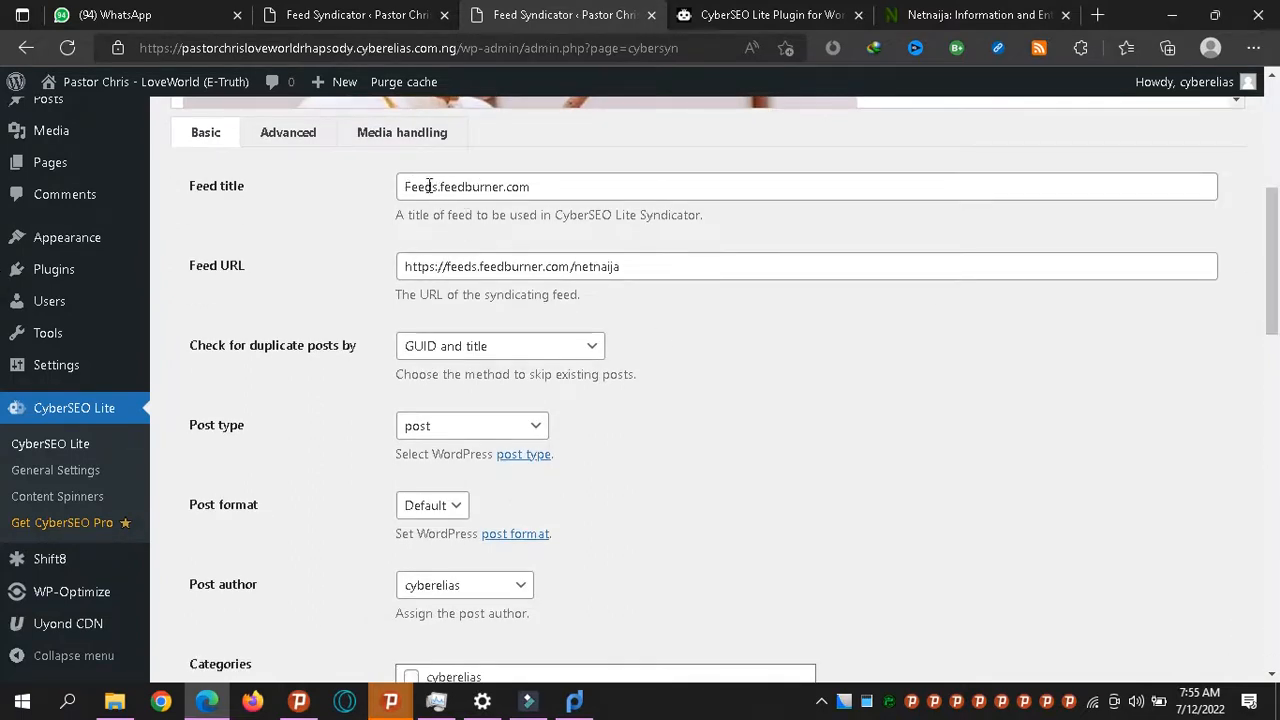
double_click(520, 186)
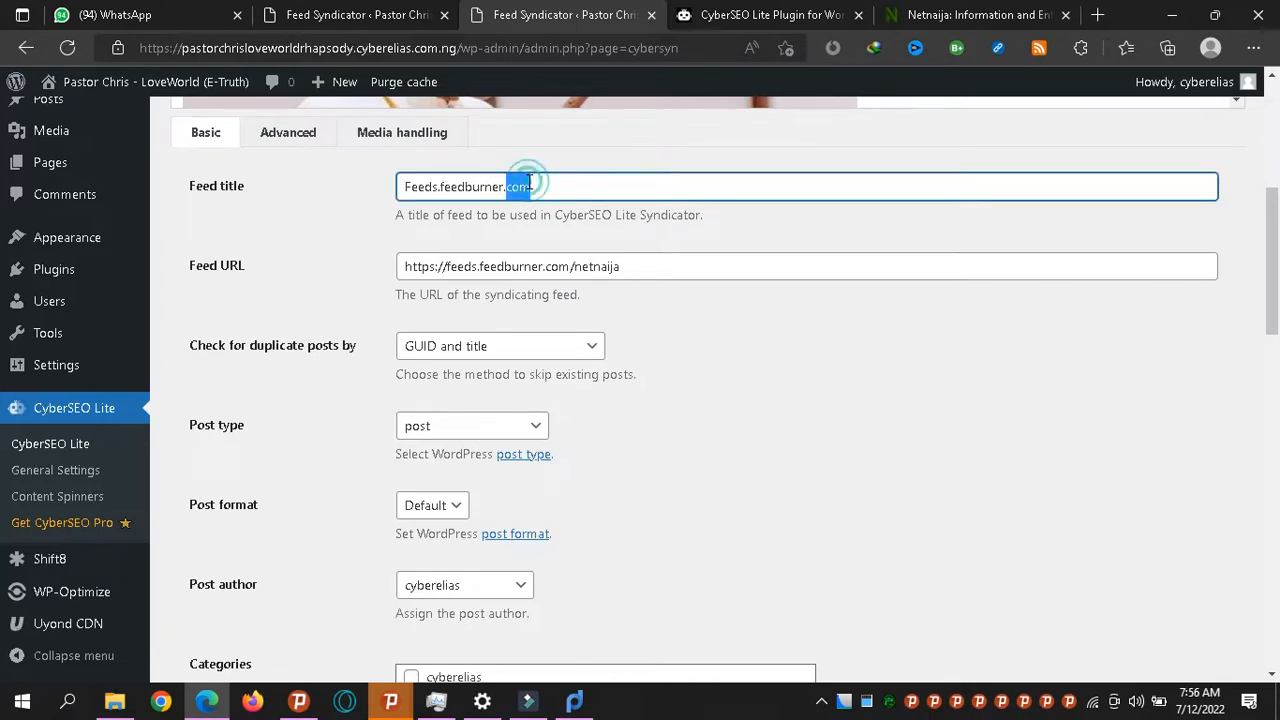
triple_click(520, 186)
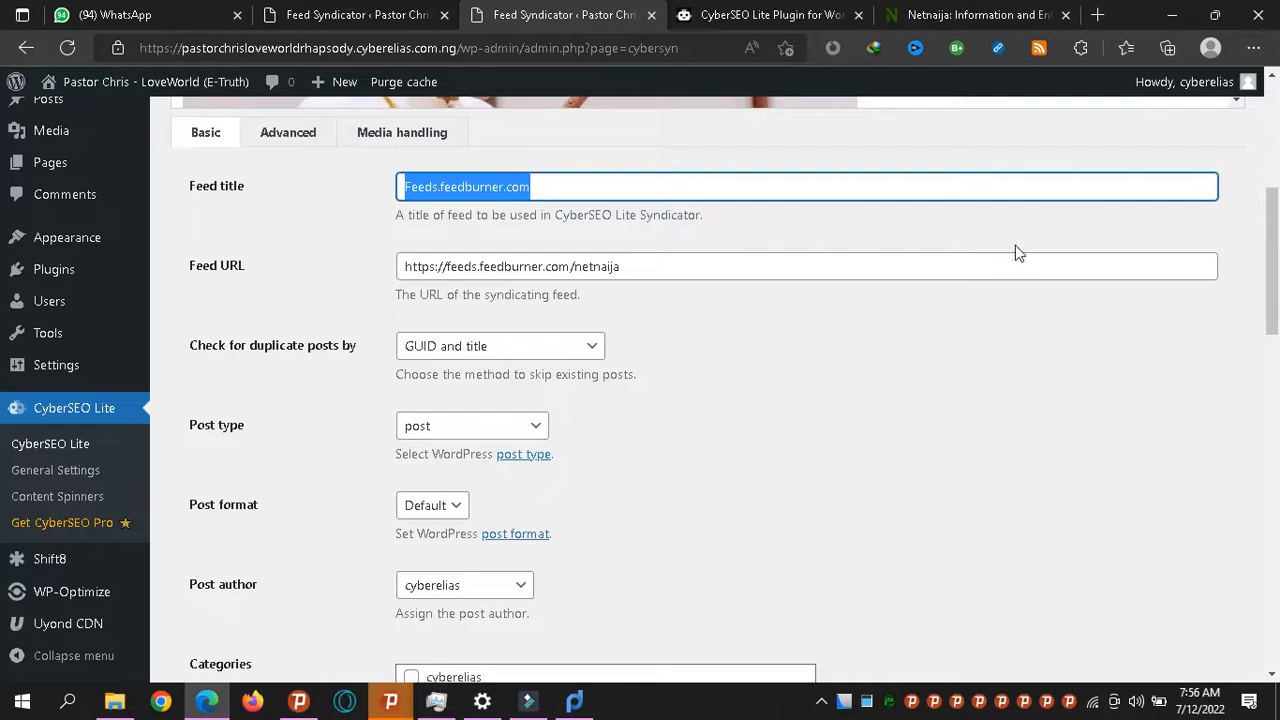
scroll(1276, 275, down, 1)
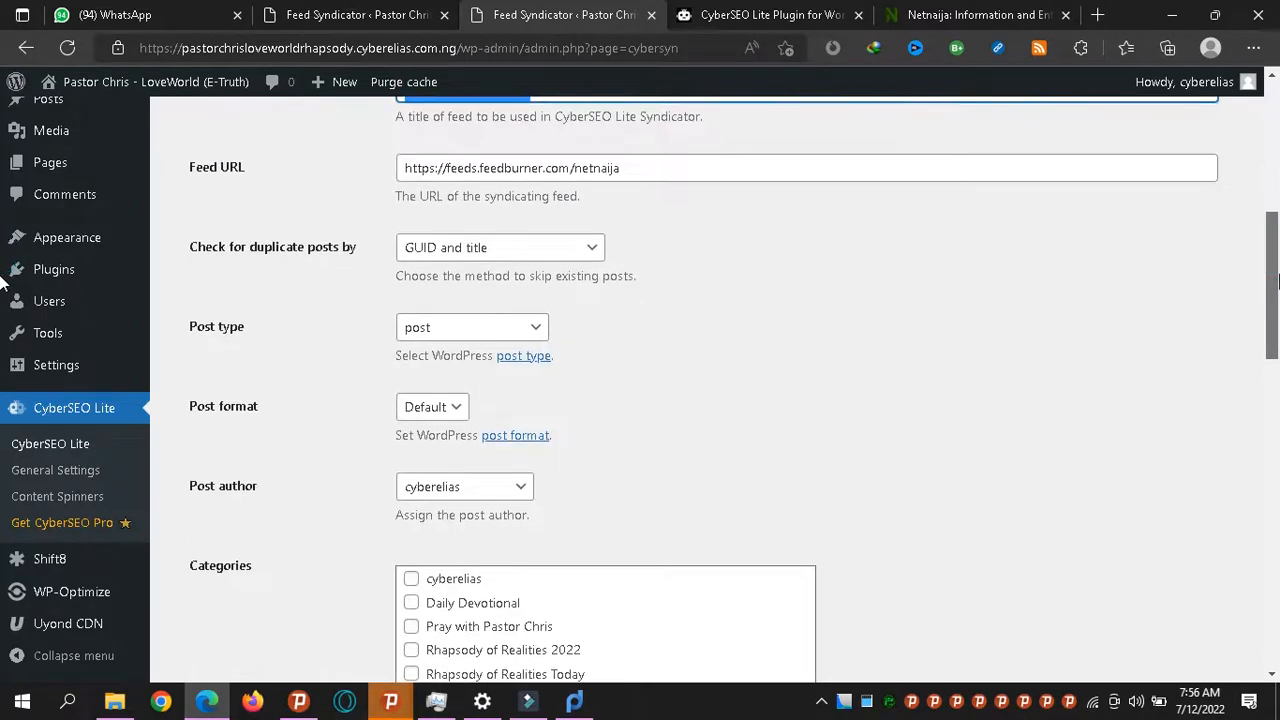
drag(1277, 281, 1277, 293)
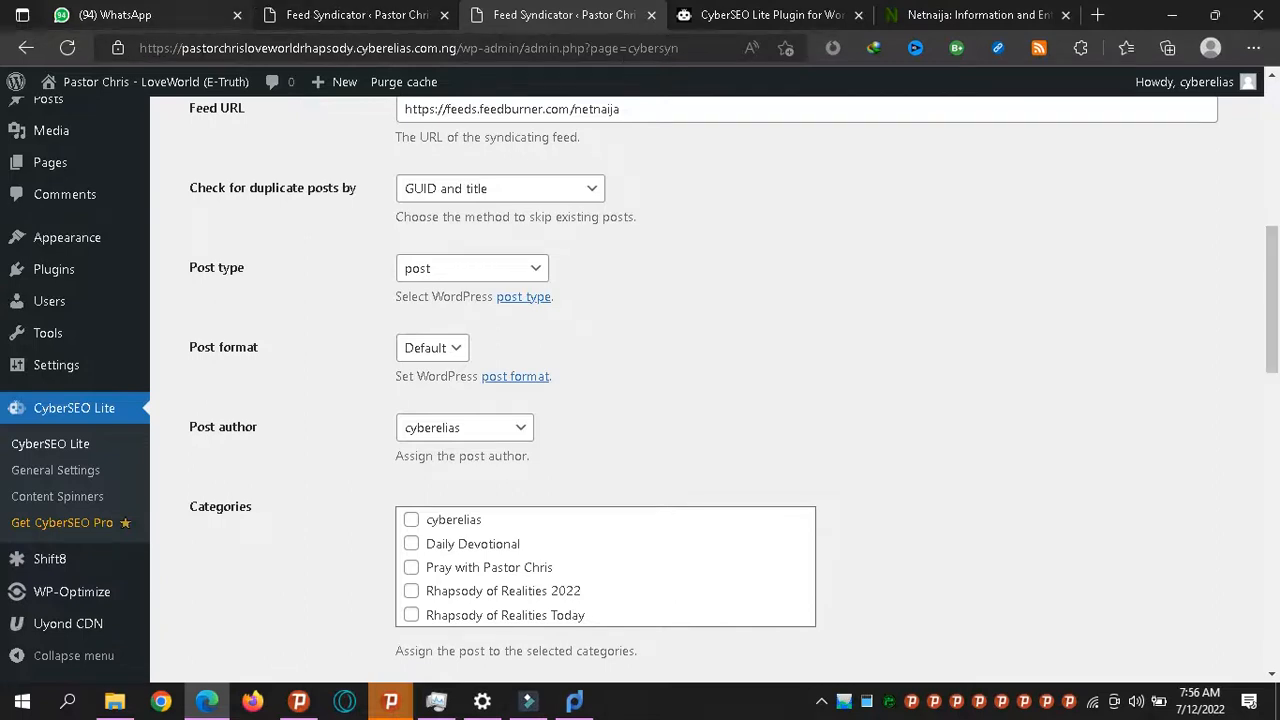
Step: Open the WordPress site's front page in a new tab and view its published posts
mouse_move(75, 88)
right_click(142, 89)
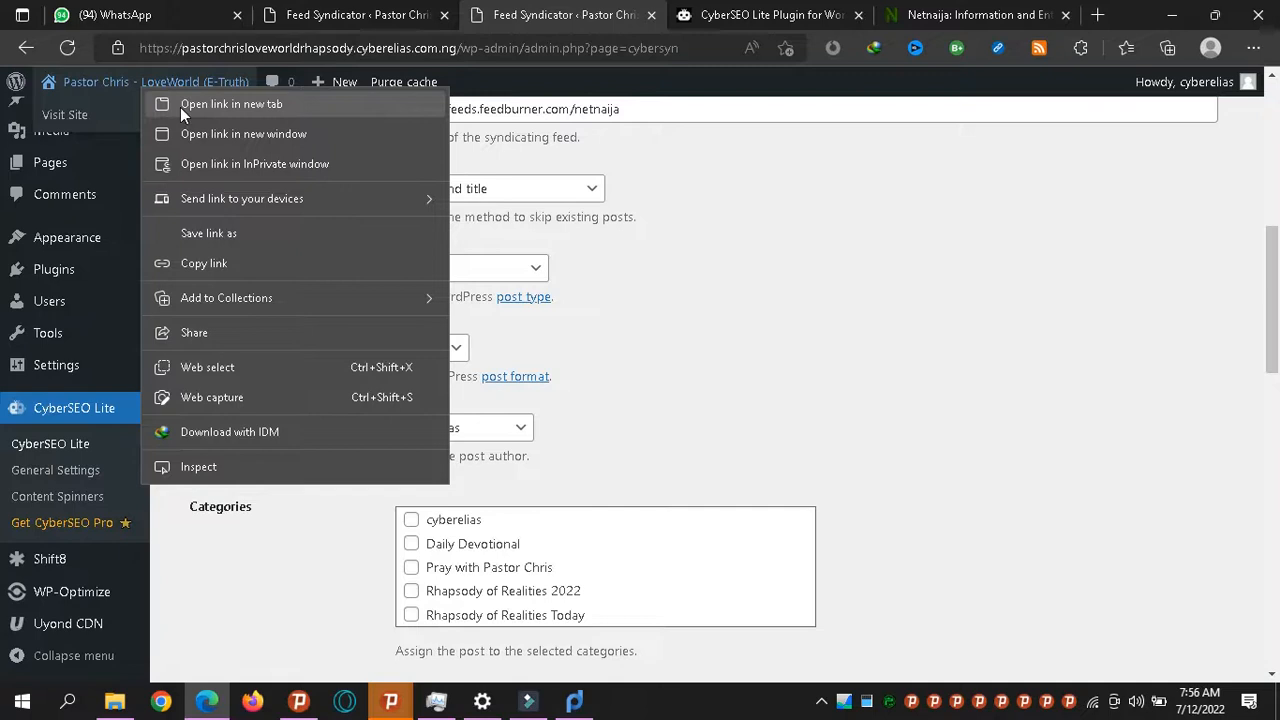
click(180, 107)
click(604, 20)
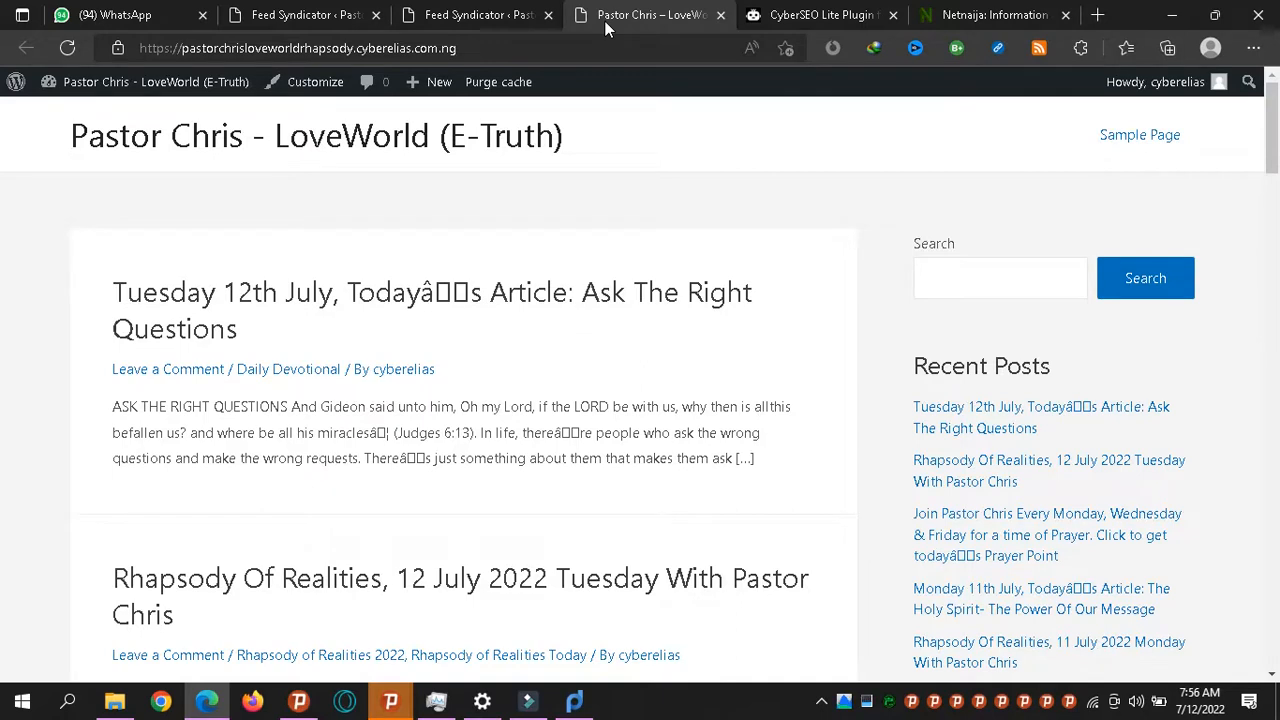
Step: Examine the list of published posts on the site's front page, including their excerpts and categories
key(Down)
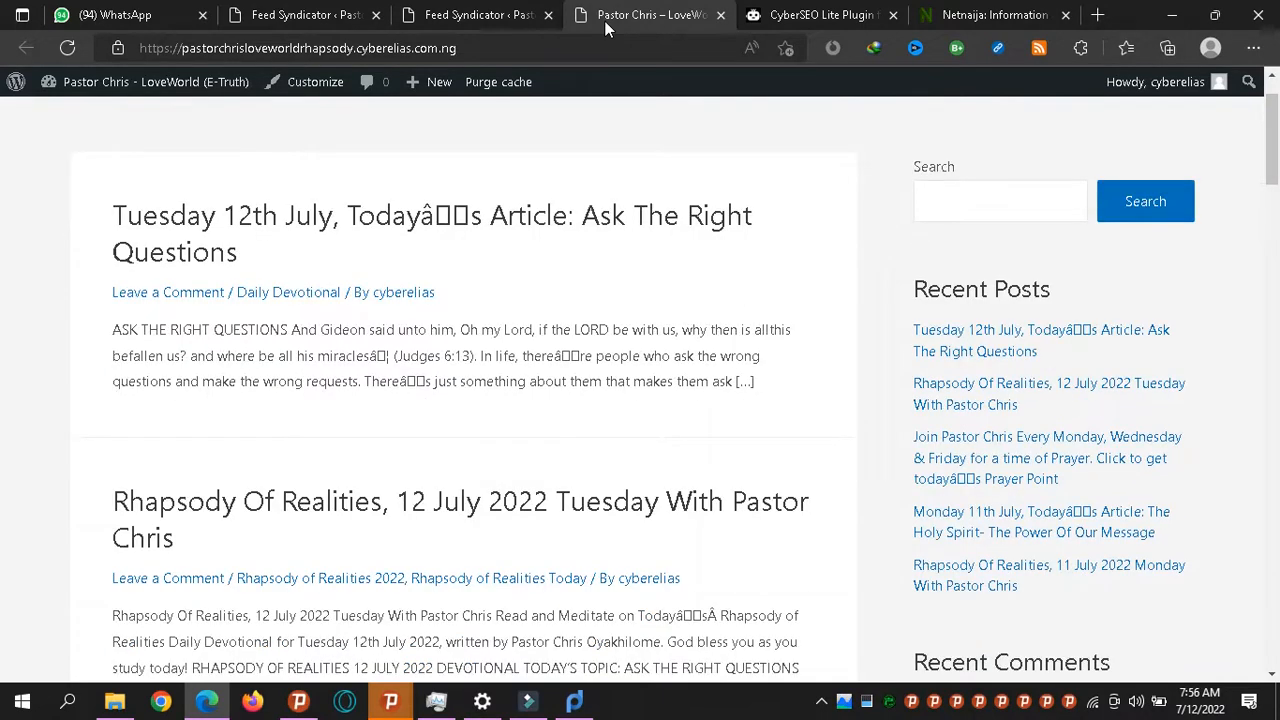
key(Down)
key(Down)
key(Down)
key(Down)
key(Down)
key(Down)
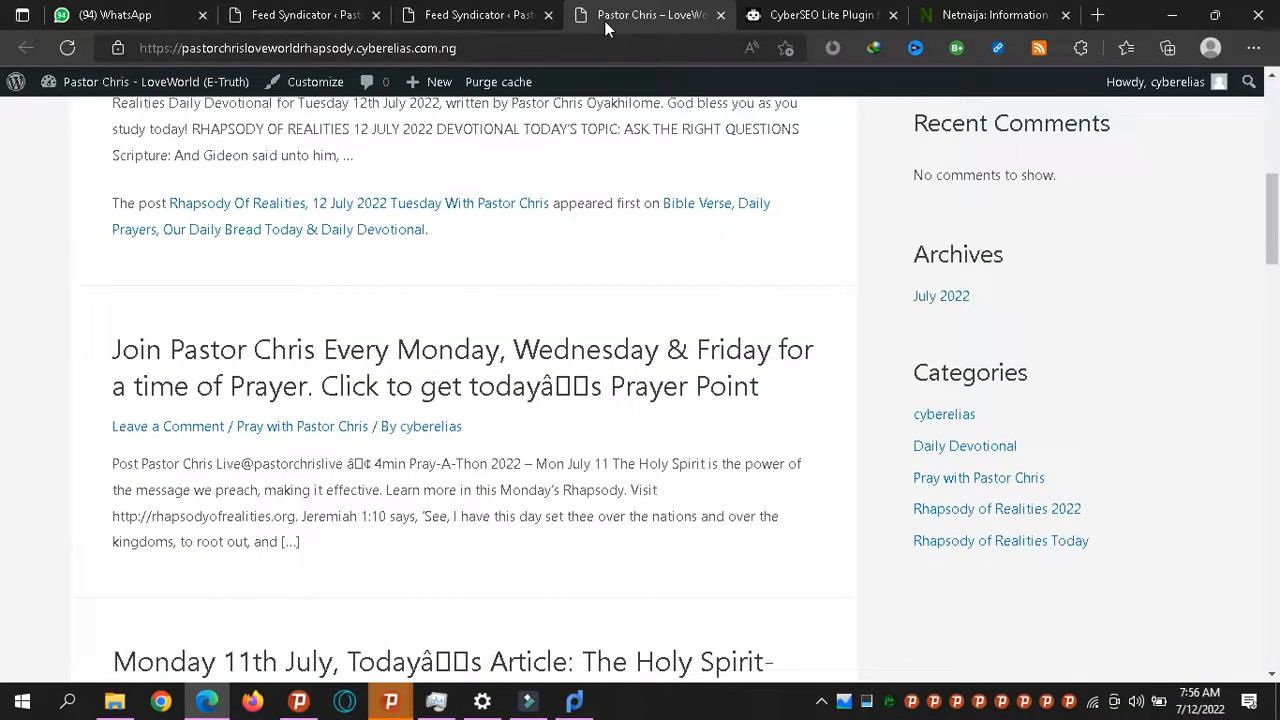
key(Down)
key(Down)
key(Up)
key(Up)
key(Up)
key(Up)
key(Up)
key(Up)
key(Up)
key(Up)
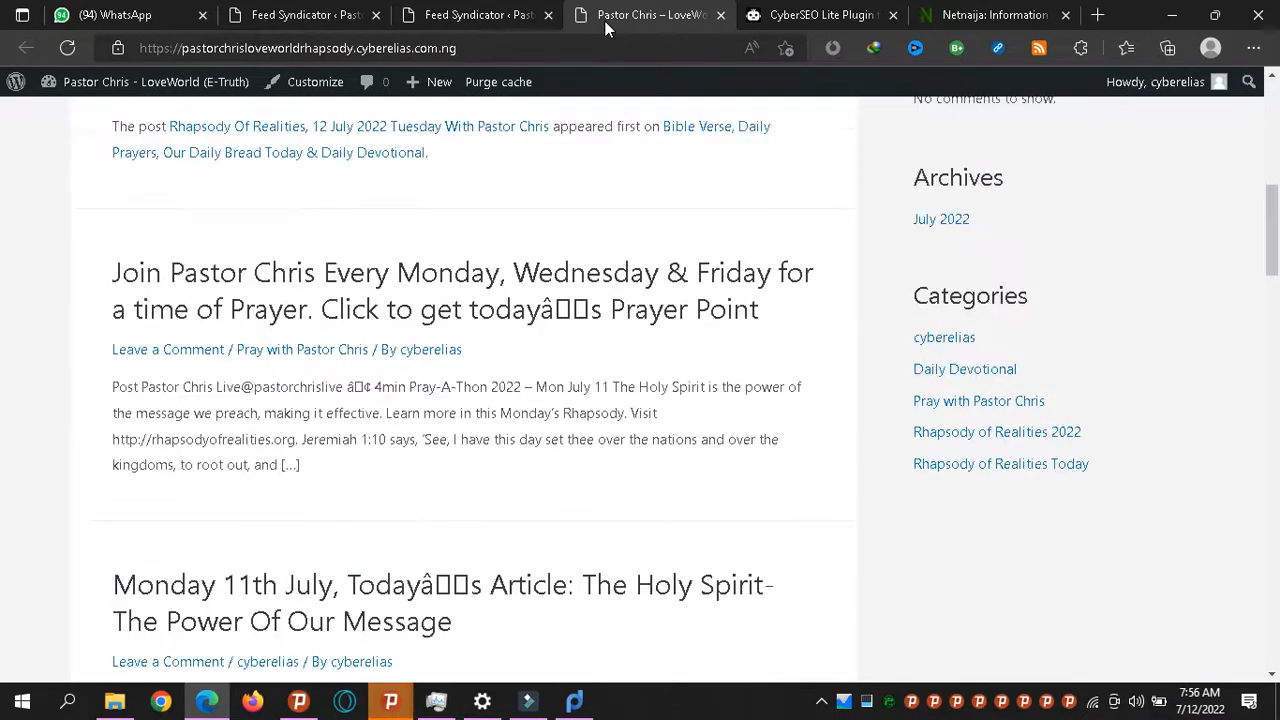
key(Up)
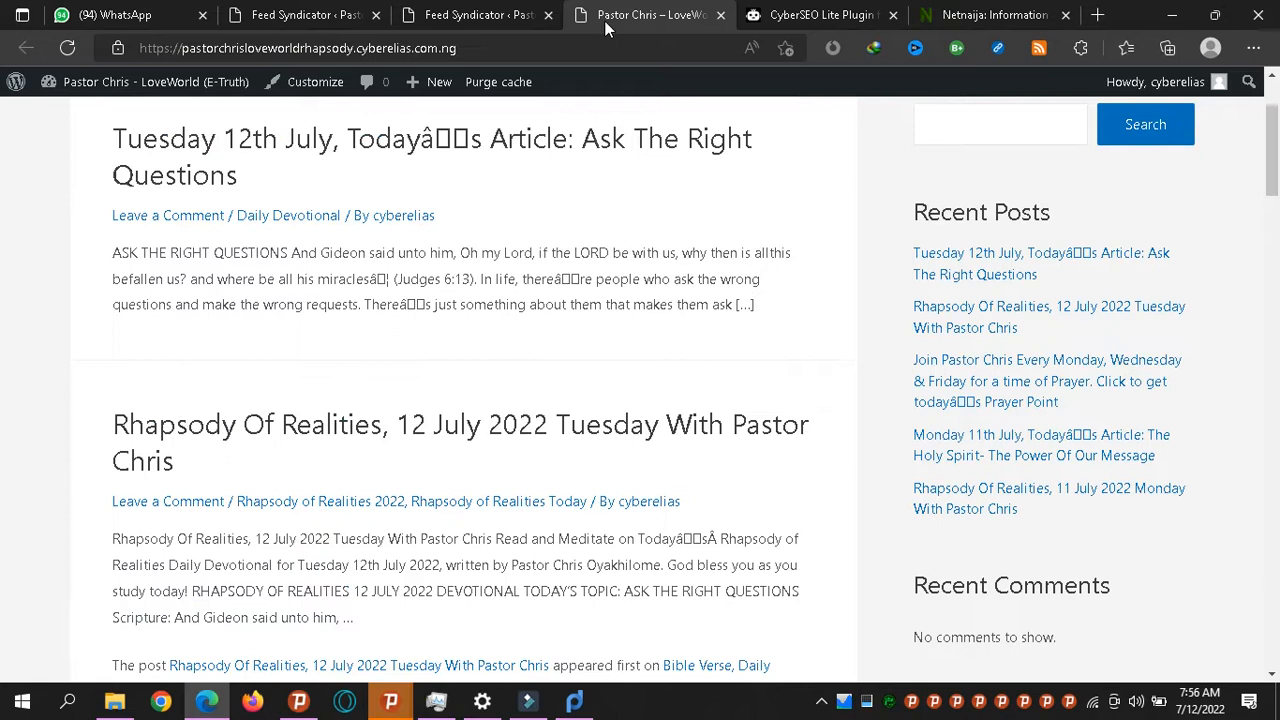
Step: Open the "Tuesday 12th July" article "Ask The Right Questions" and read it through to the comment form
click(400, 160)
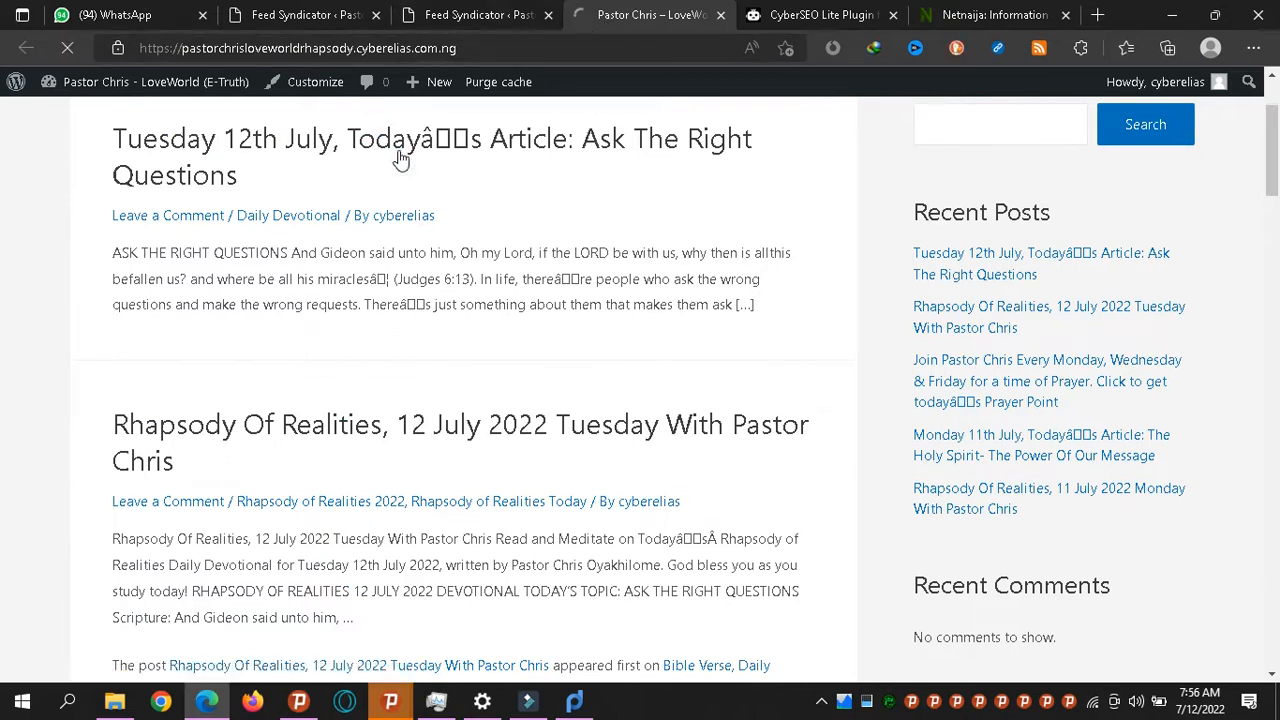
scroll(400, 160, down, 5)
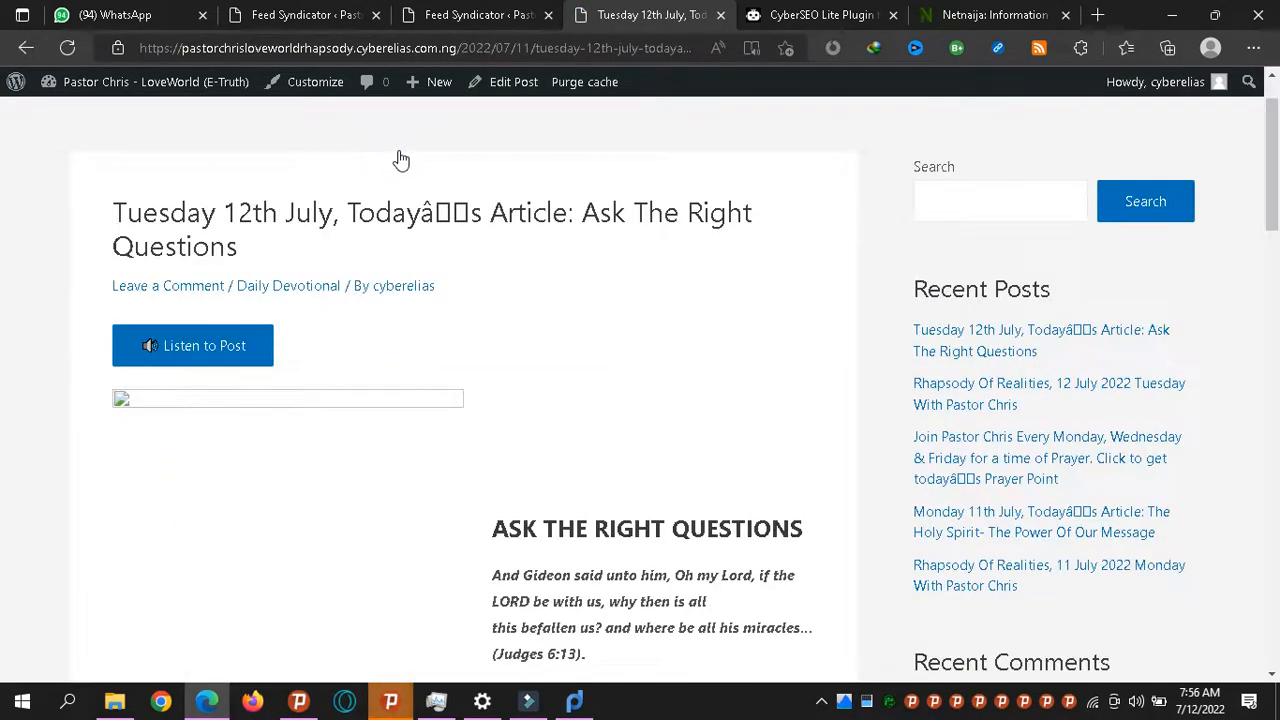
scroll(400, 160, down, 9)
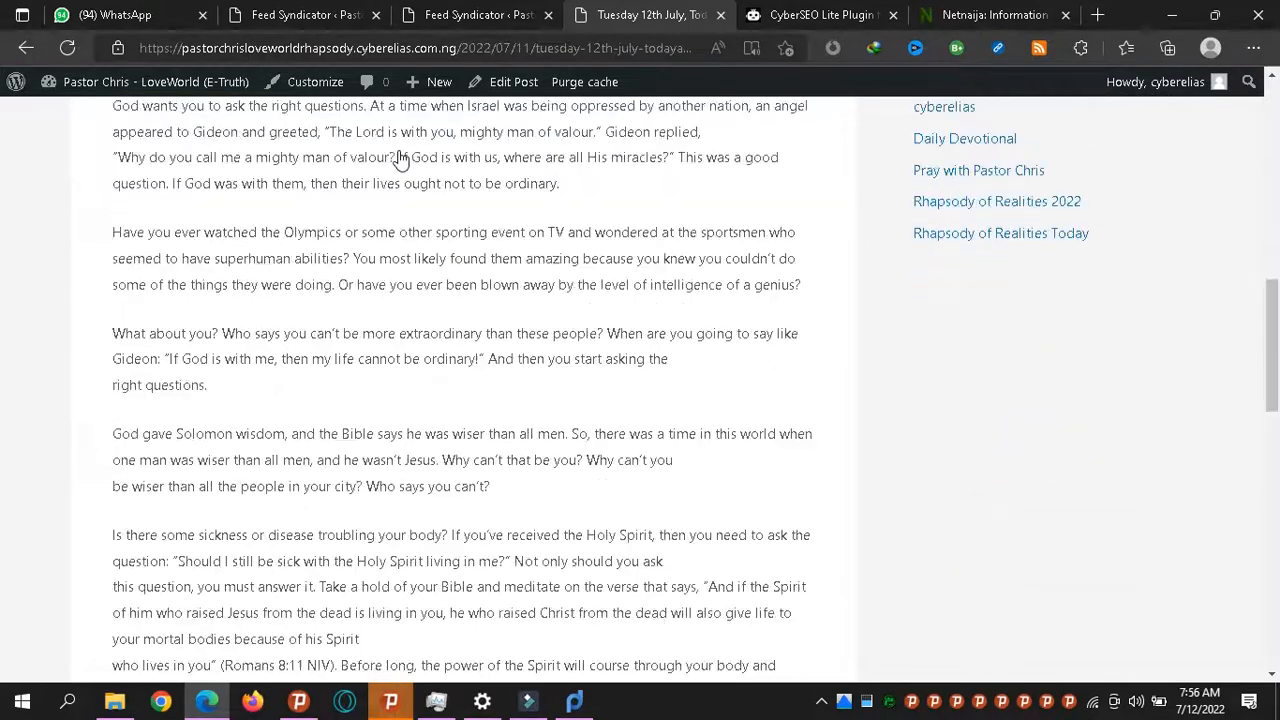
scroll(400, 160, down, 3)
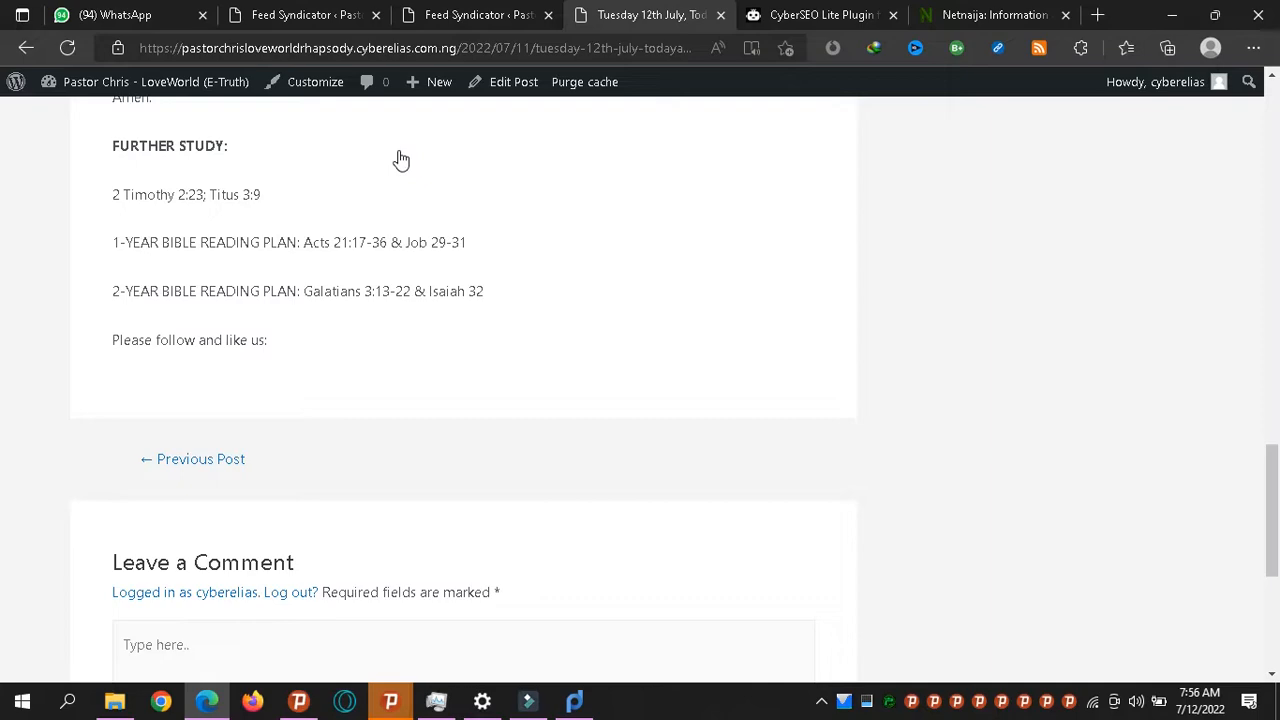
scroll(401, 161, up, 1)
scroll(401, 161, up, 20)
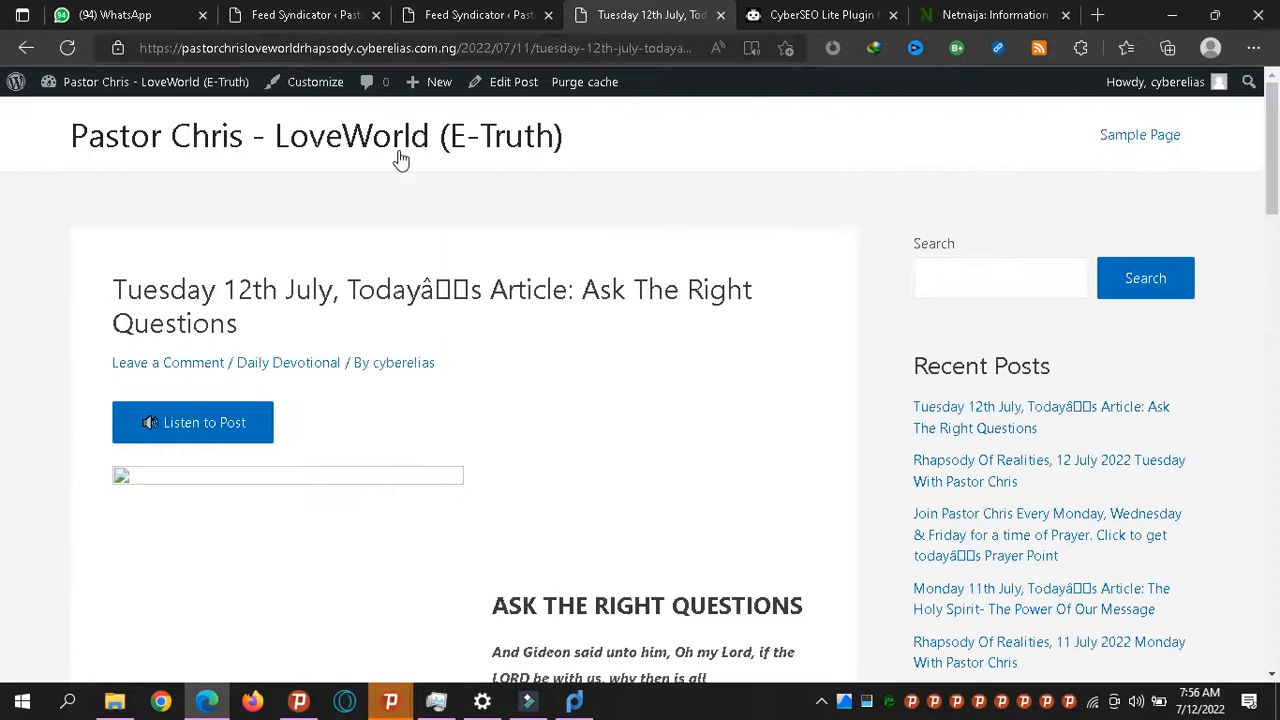
Step: Return to the Netnaija feed's basic settings and set Undefined categories to "Create new categories defined in syndicating post"
click(820, 14)
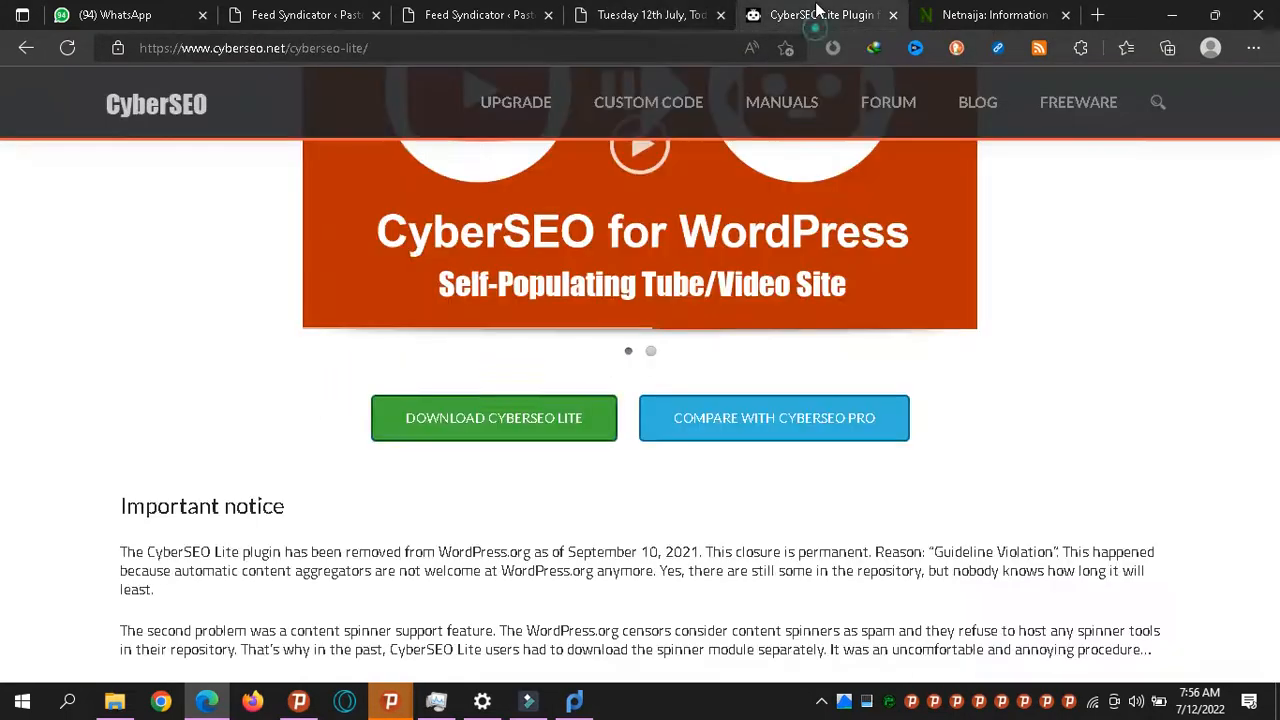
click(488, 14)
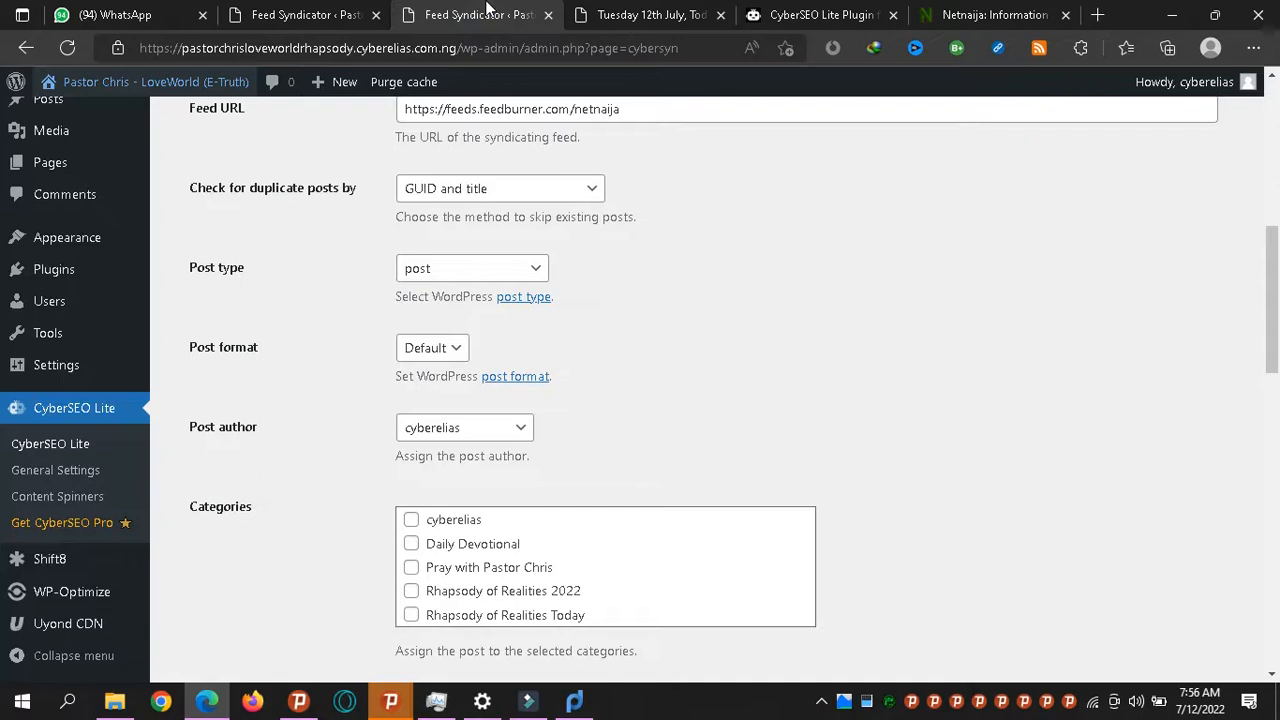
drag(1272, 270, 1272, 192)
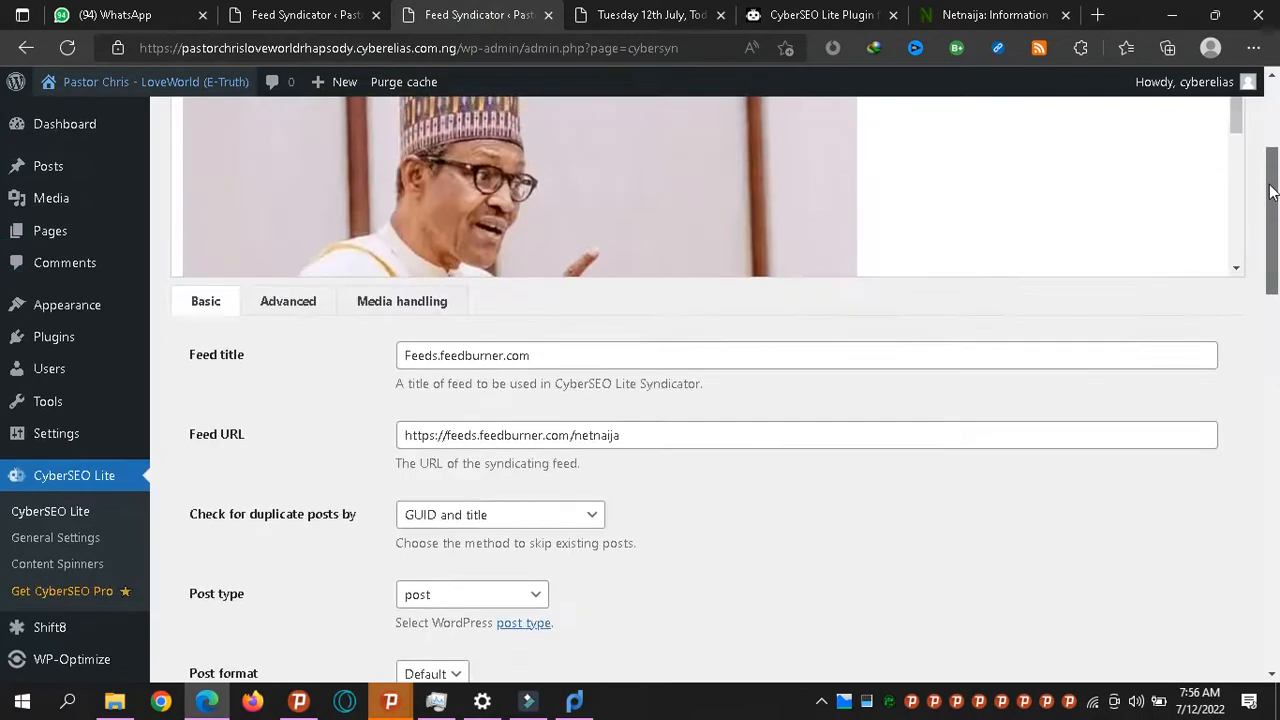
scroll(520, 300, down, 1)
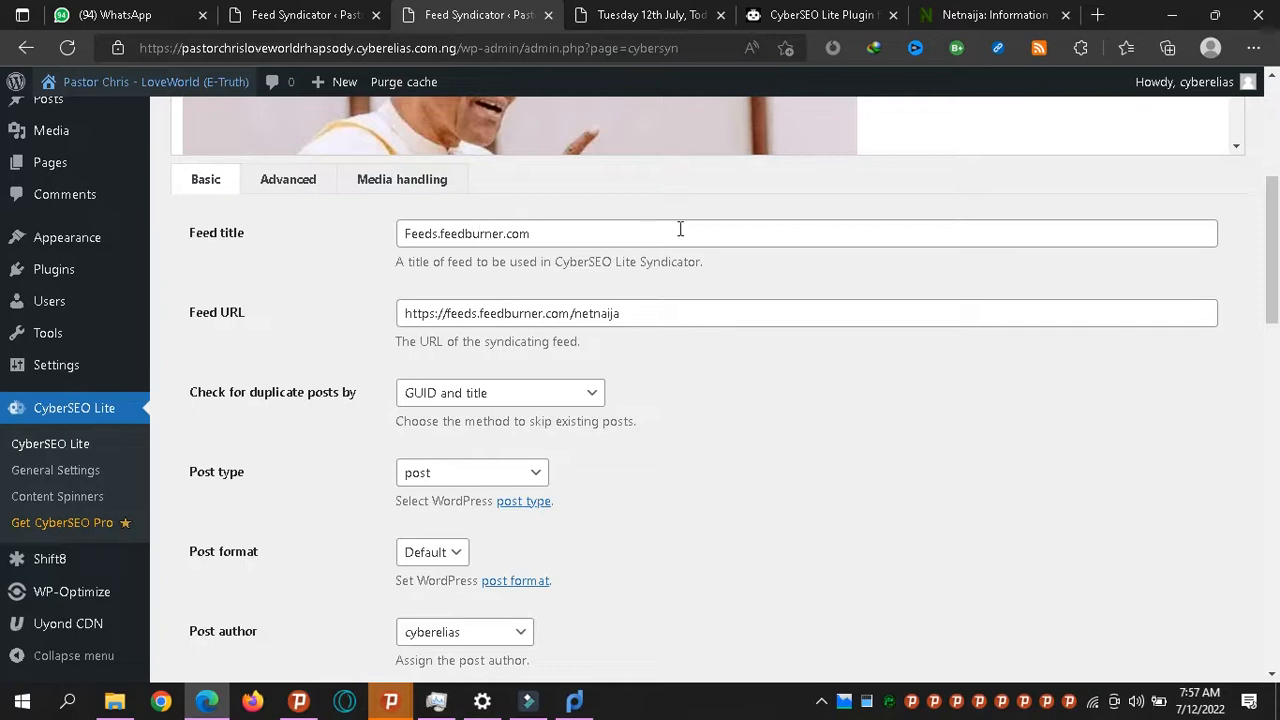
scroll(1276, 270, down, 1)
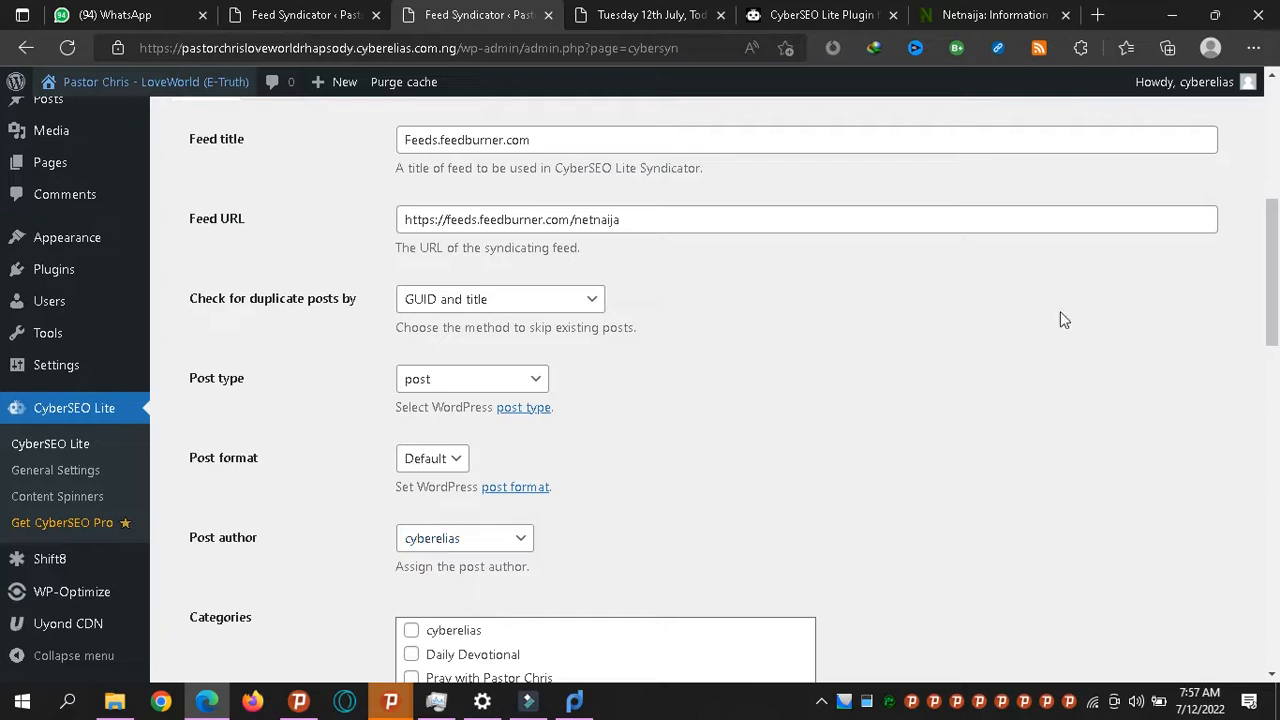
drag(1277, 253, 1275, 374)
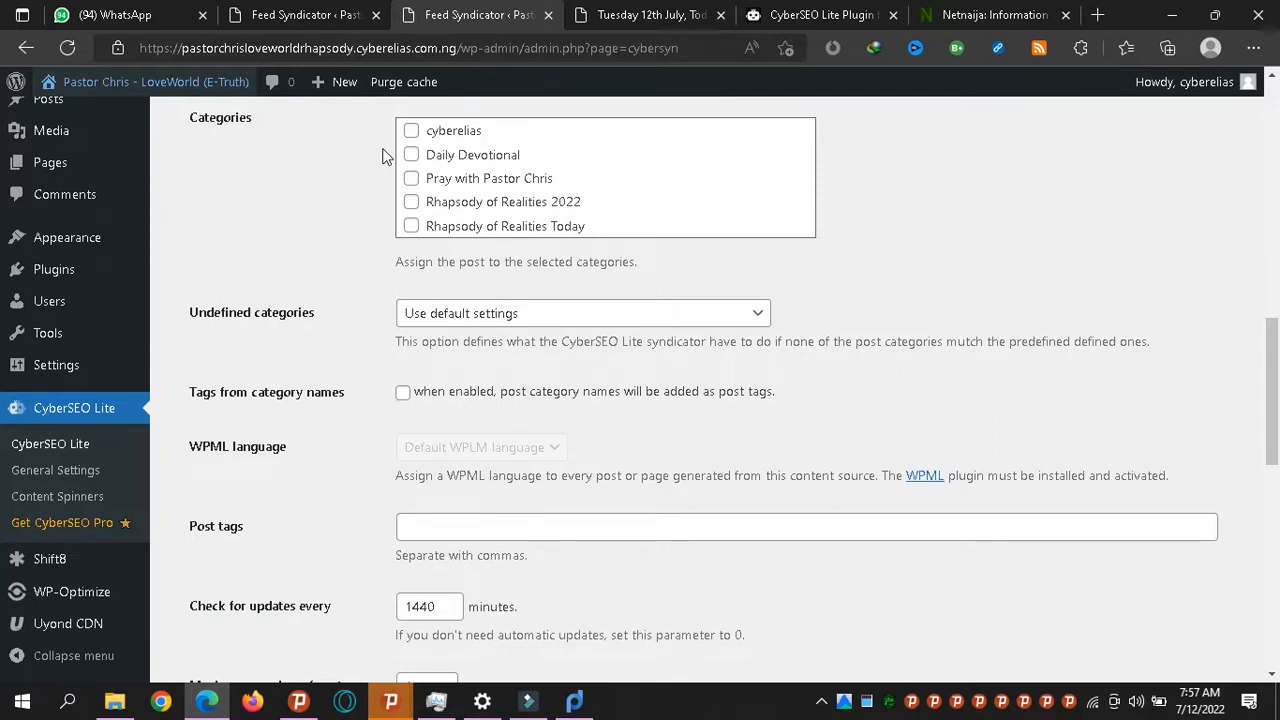
click(419, 320)
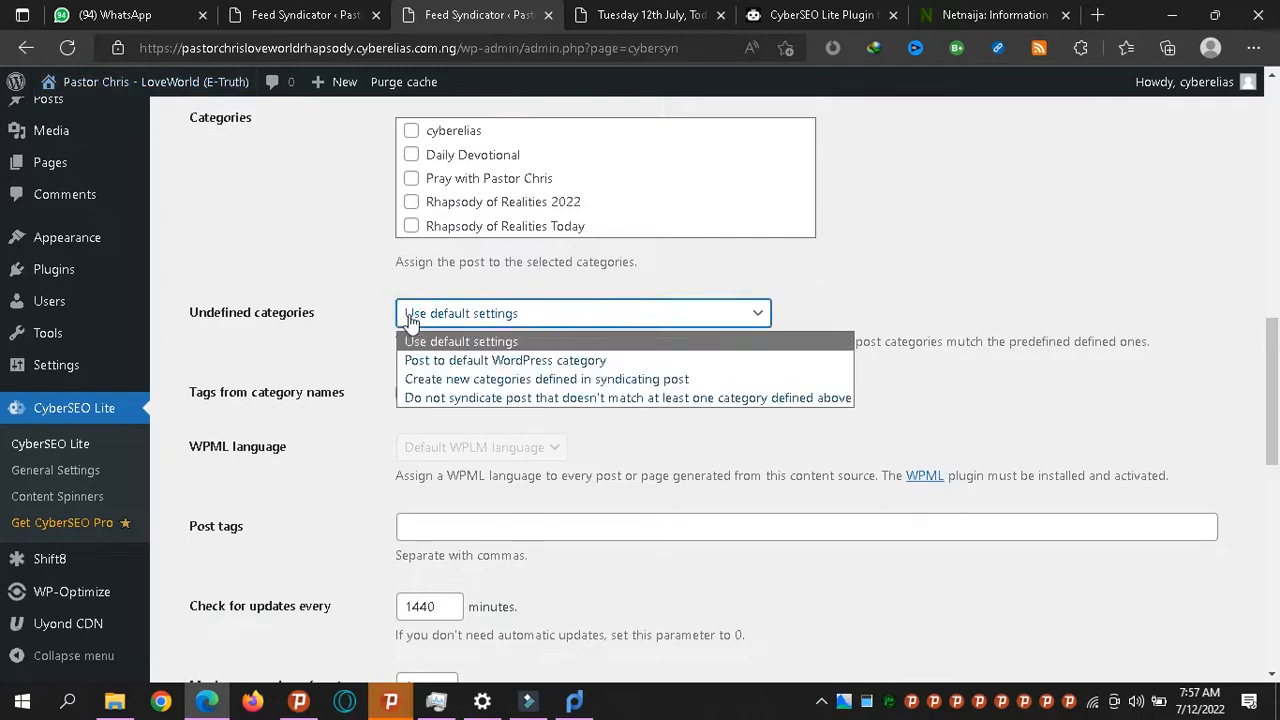
click(503, 381)
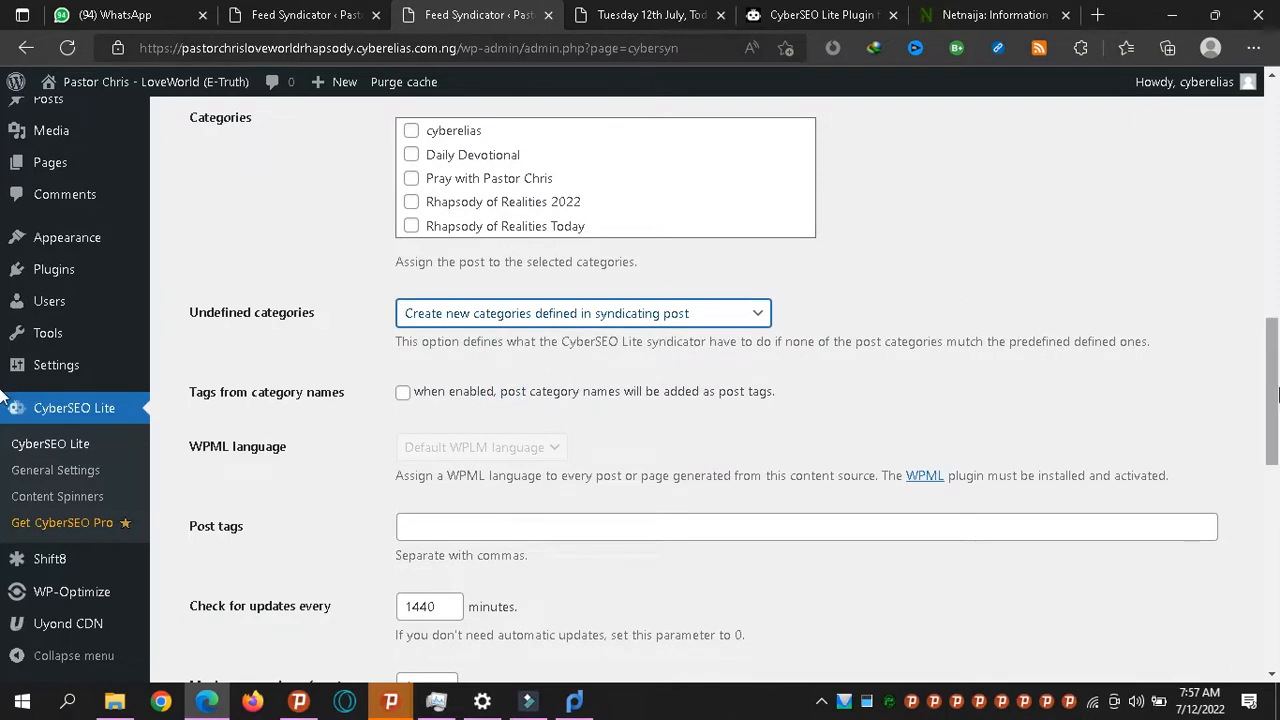
Step: Enable adding post category names as post tags for the feed
scroll(1272, 400, down, 1)
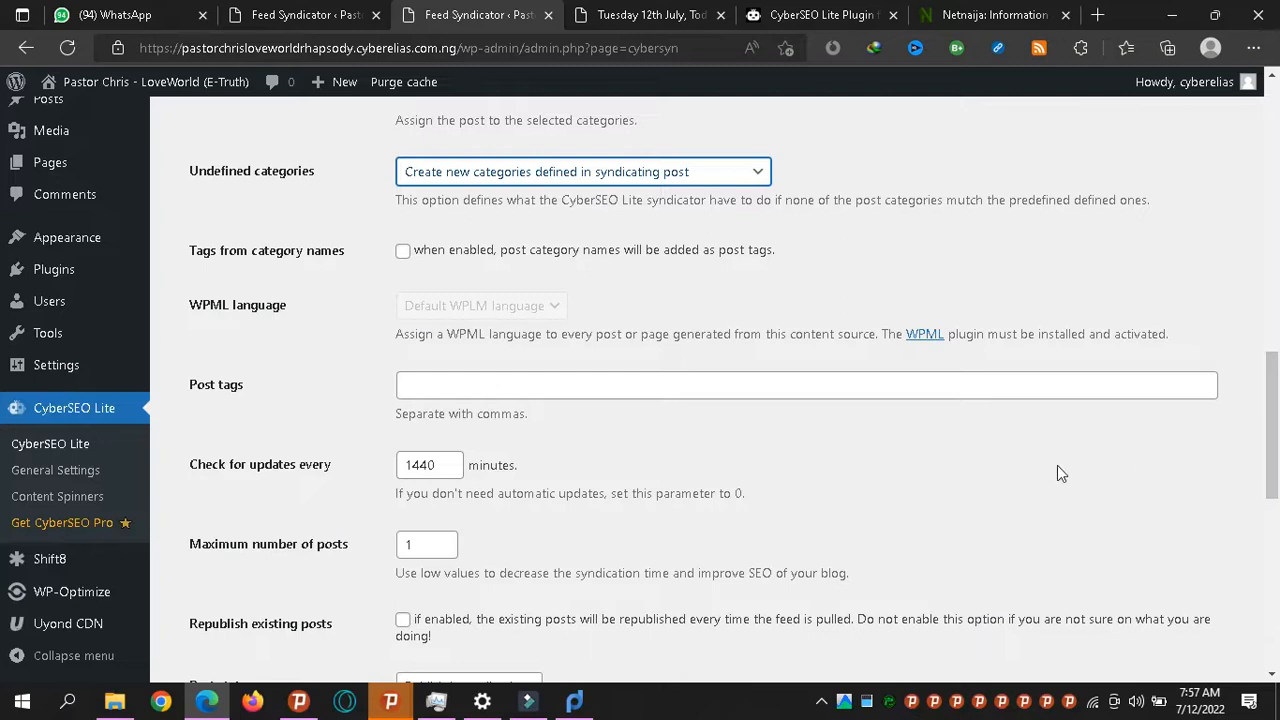
click(408, 254)
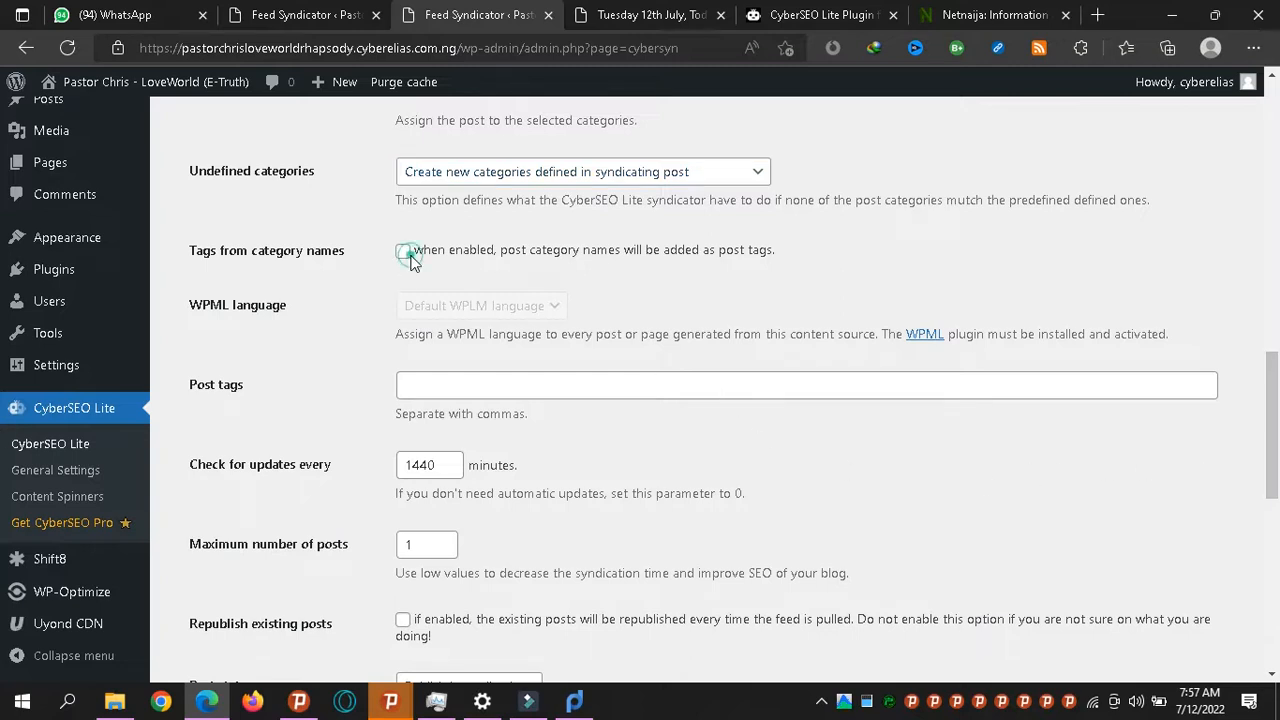
double_click(408, 255)
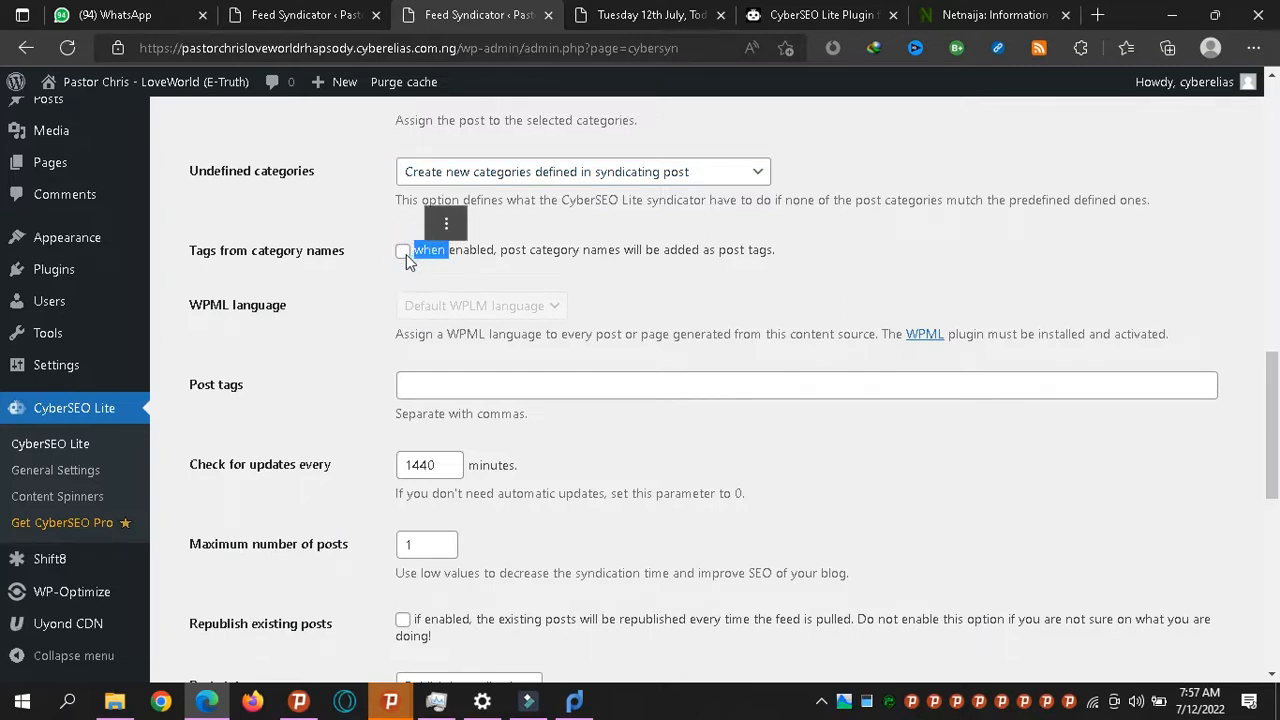
click(677, 274)
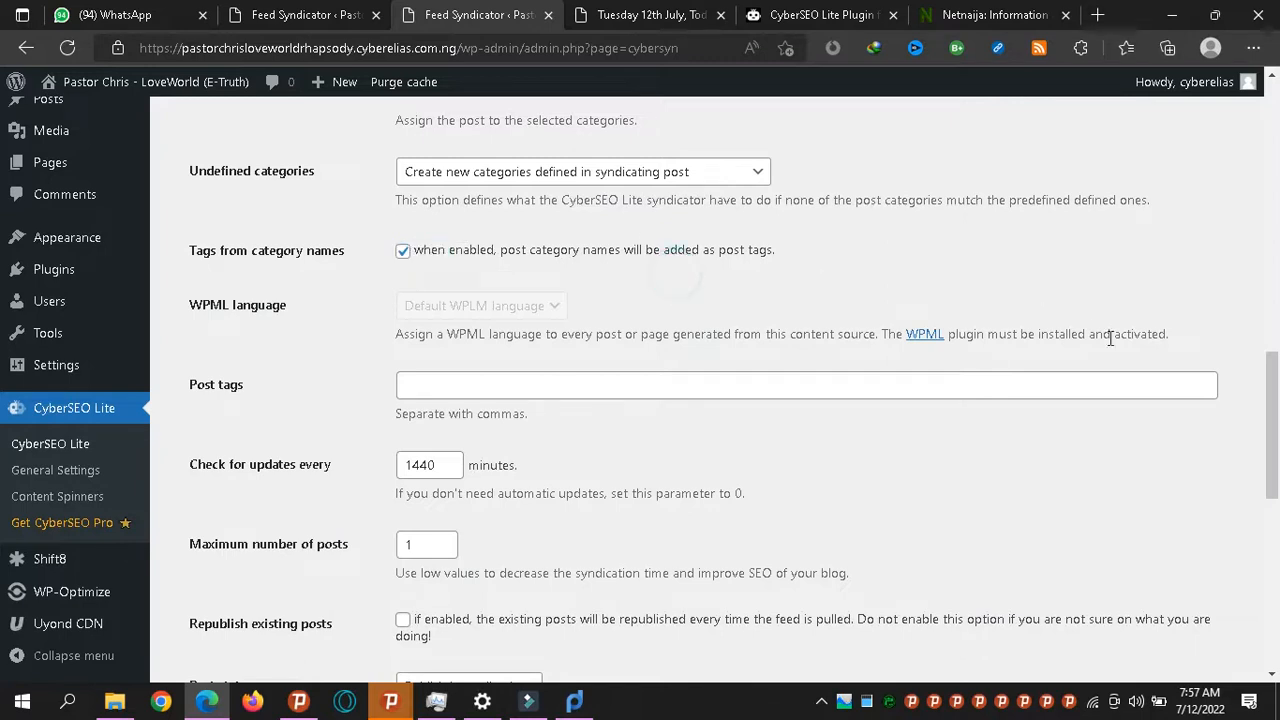
Step: Review the feed's post tags, update interval, maximum number of posts, post status, comments and pings options
drag(1278, 419, 1278, 441)
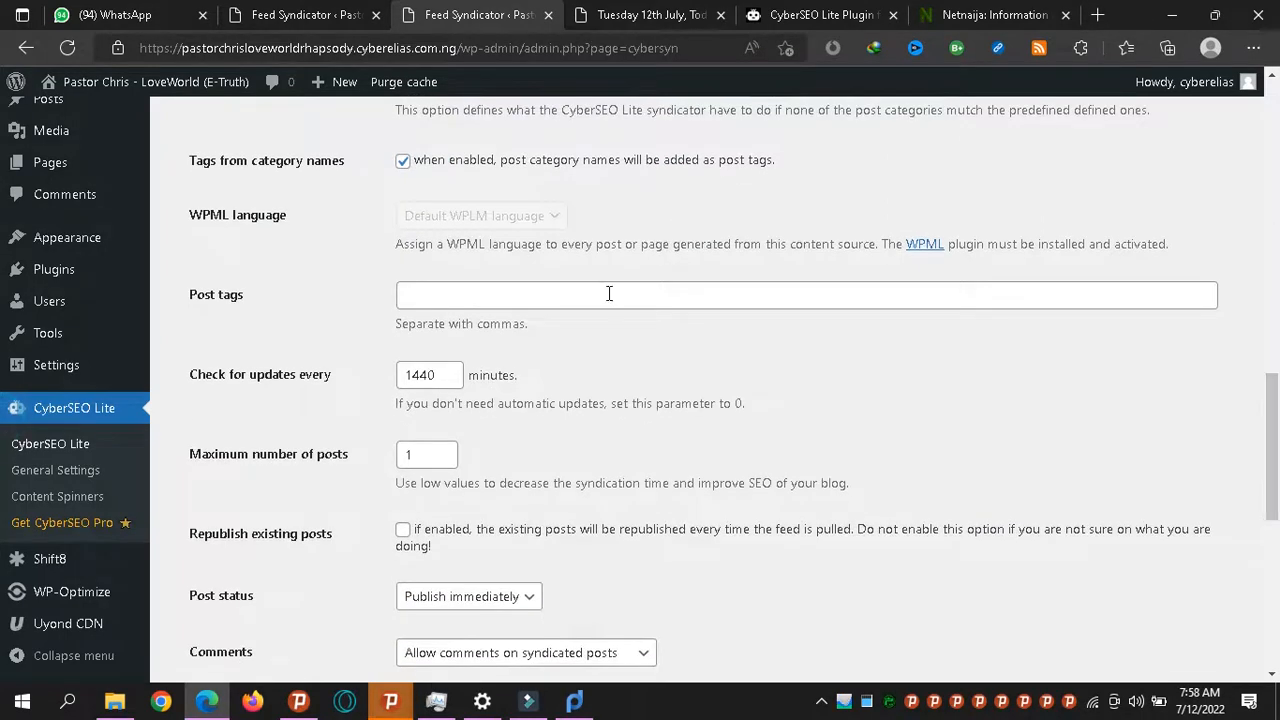
click(421, 296)
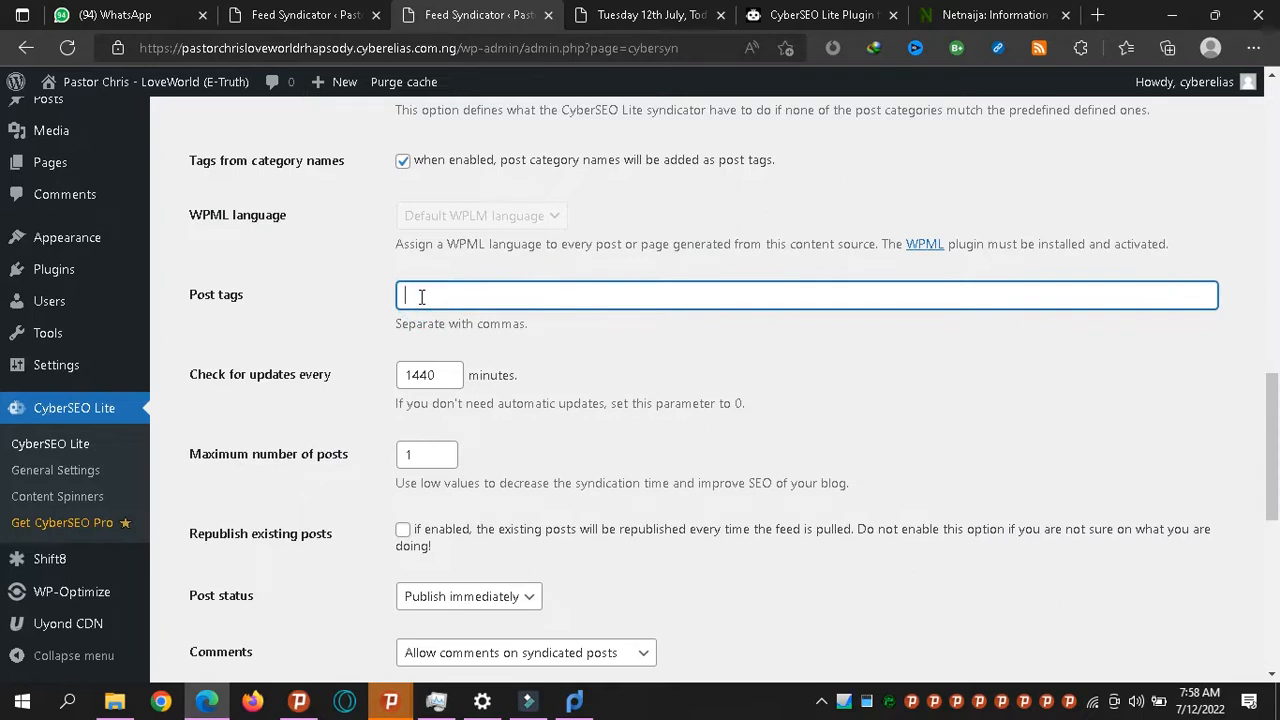
click(429, 386)
double_click(429, 386)
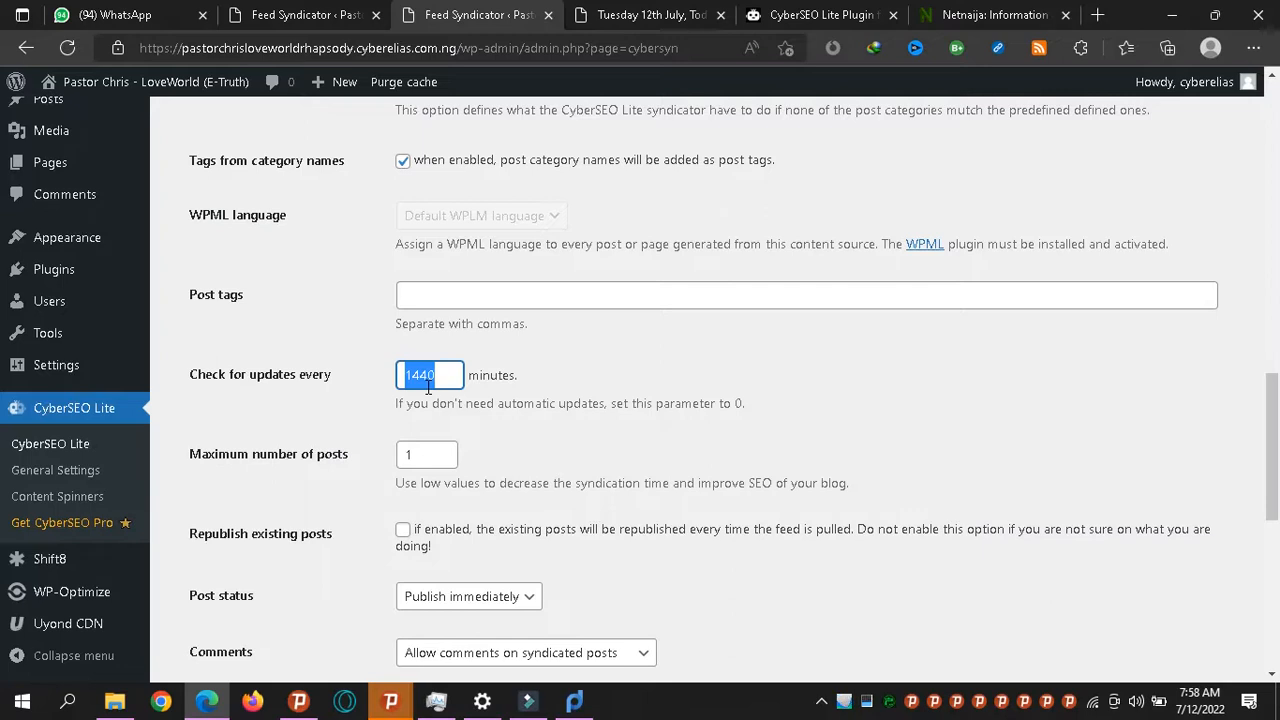
click(416, 466)
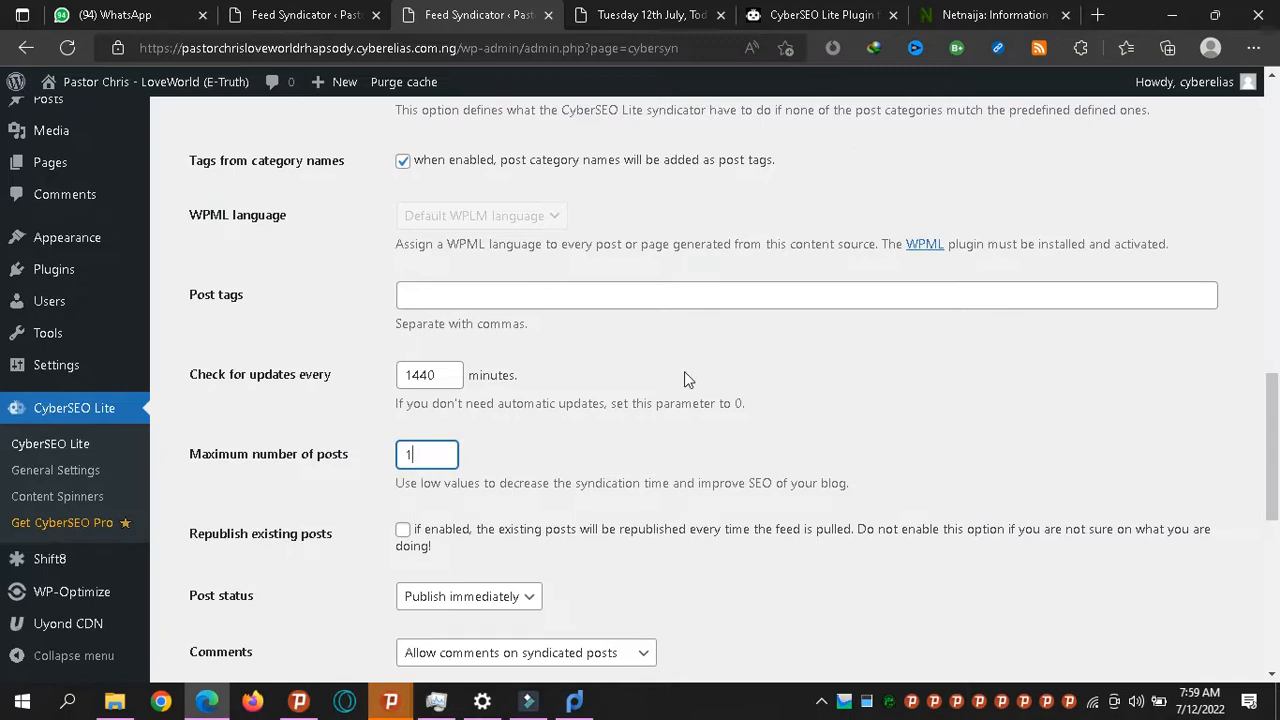
scroll(1276, 476, down, 2)
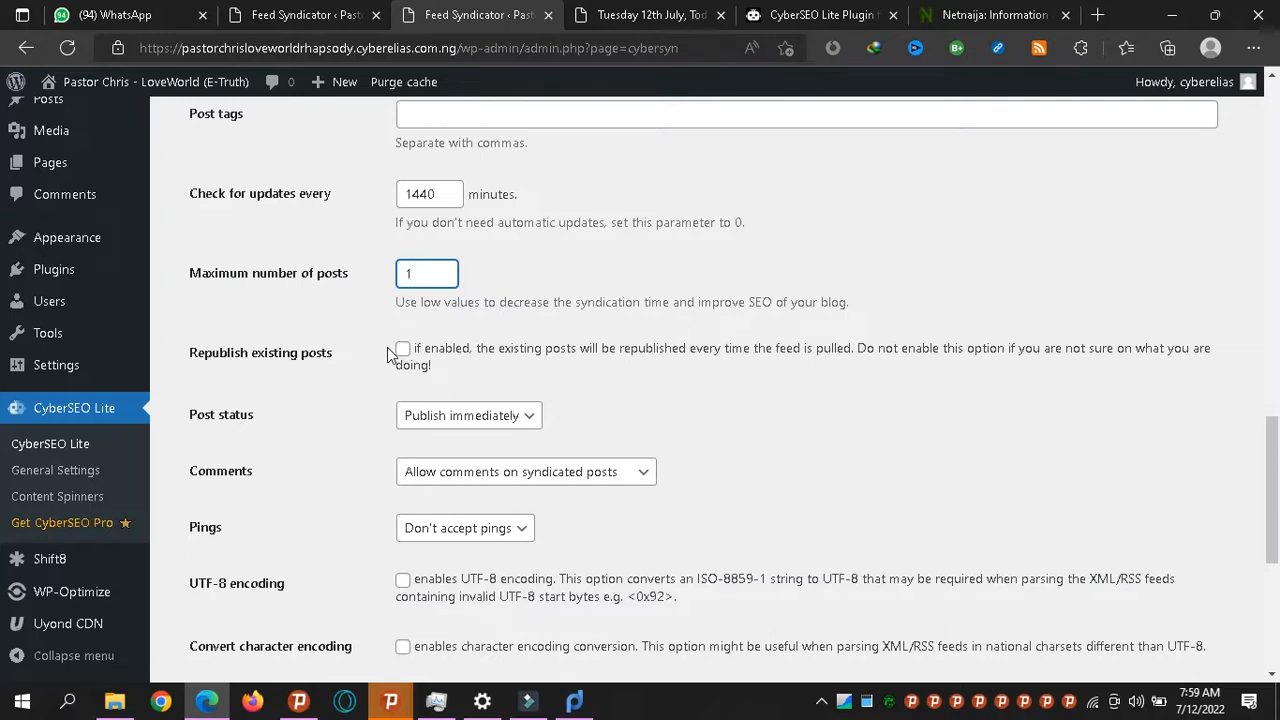
click(446, 432)
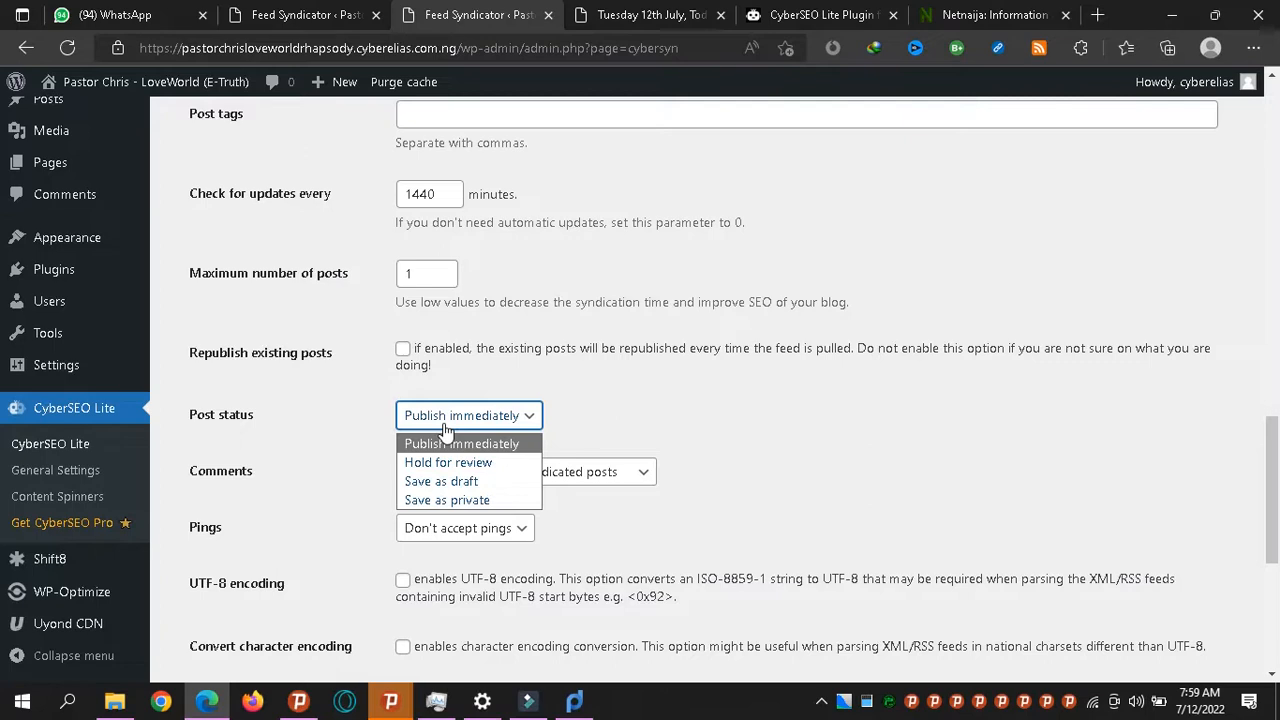
click(446, 430)
click(676, 393)
drag(1277, 490, 1277, 543)
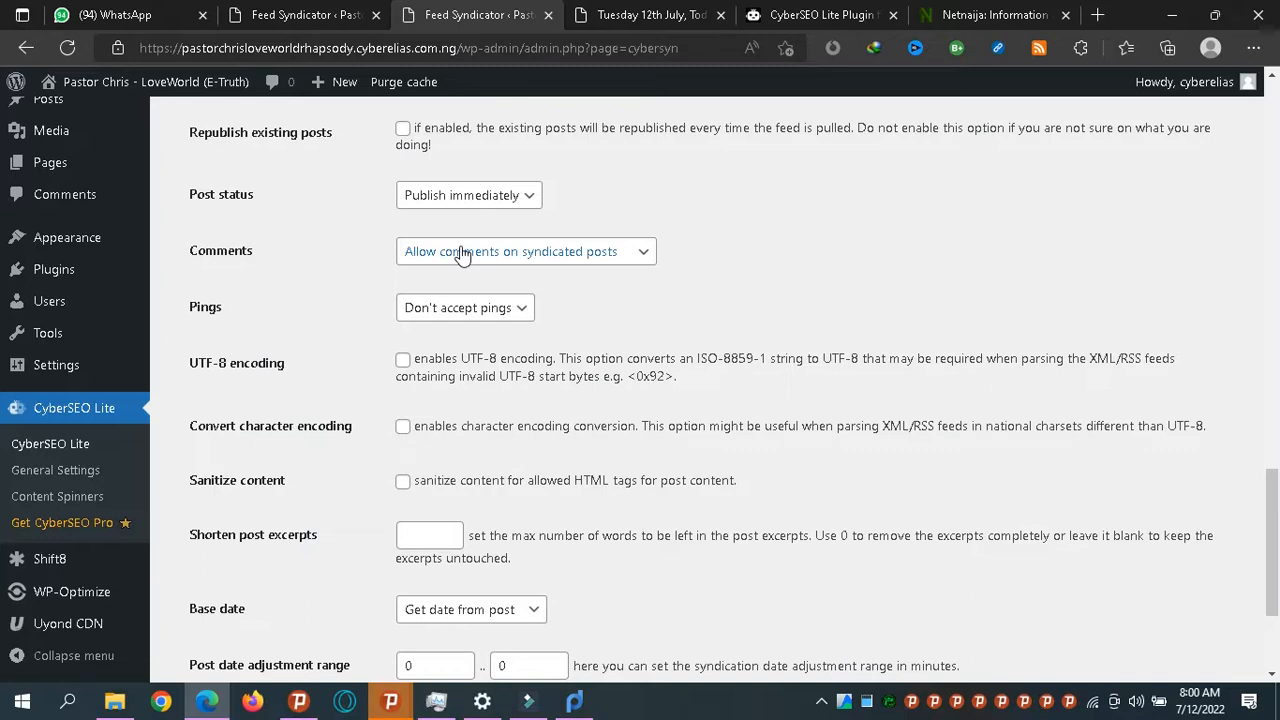
click(426, 314)
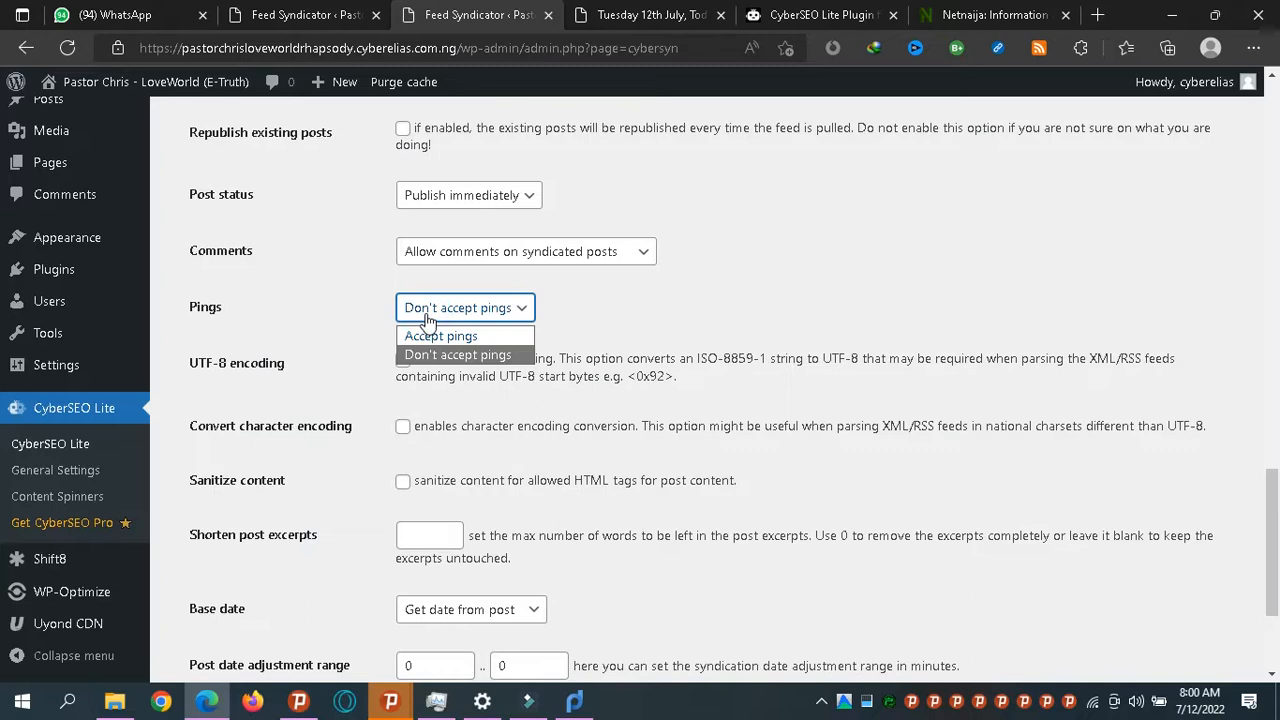
click(427, 316)
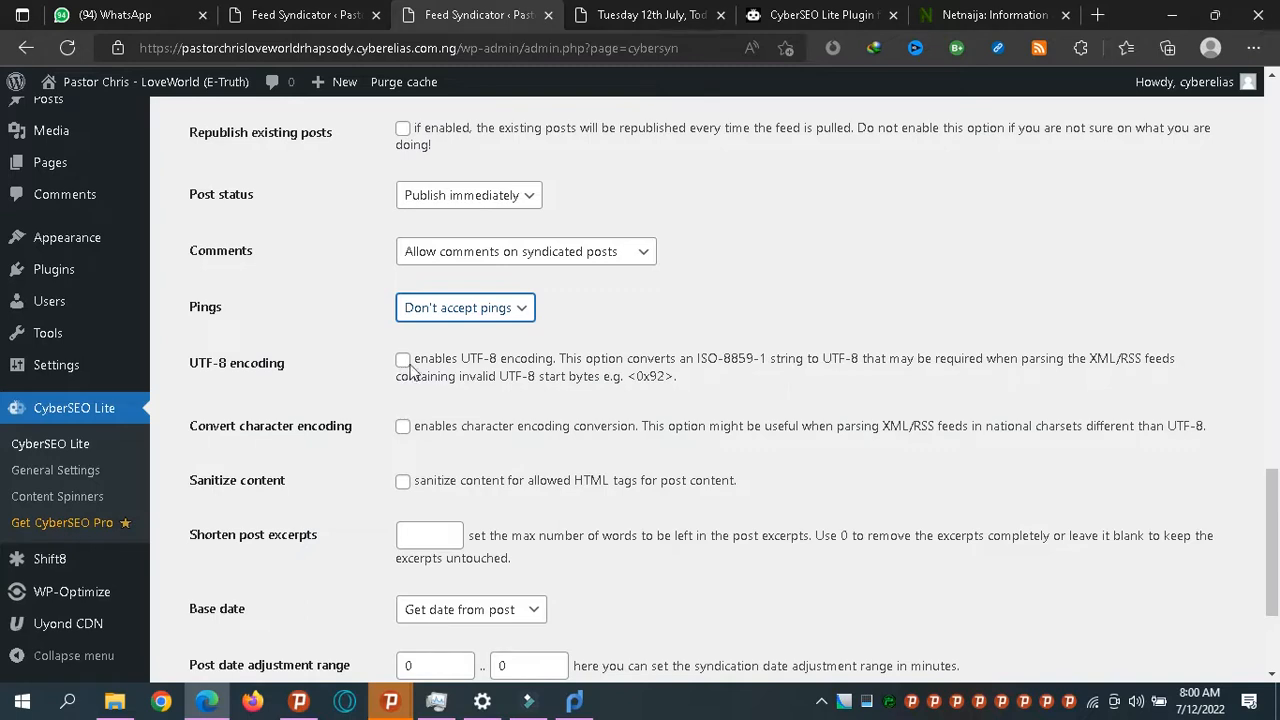
Step: Enable UTF-8 encoding and character encoding conversion for the feed
click(403, 364)
click(403, 362)
click(403, 428)
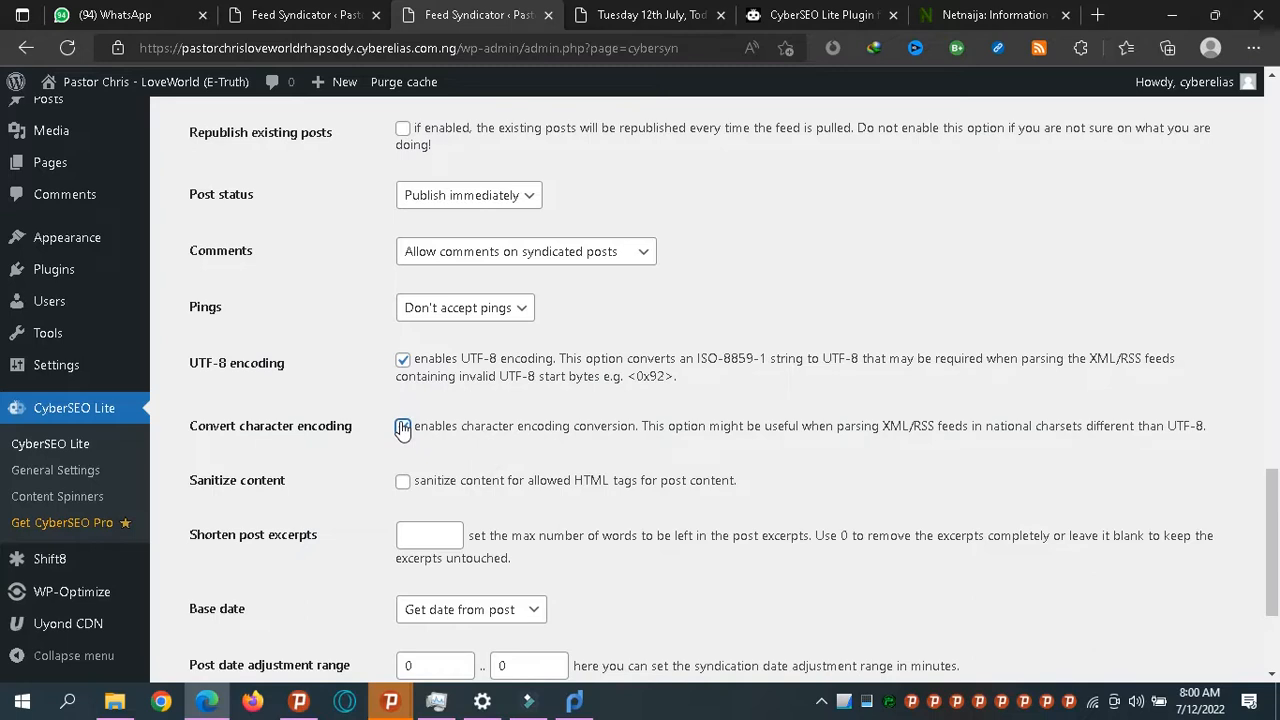
click(403, 427)
scroll(464, 416, down, 3)
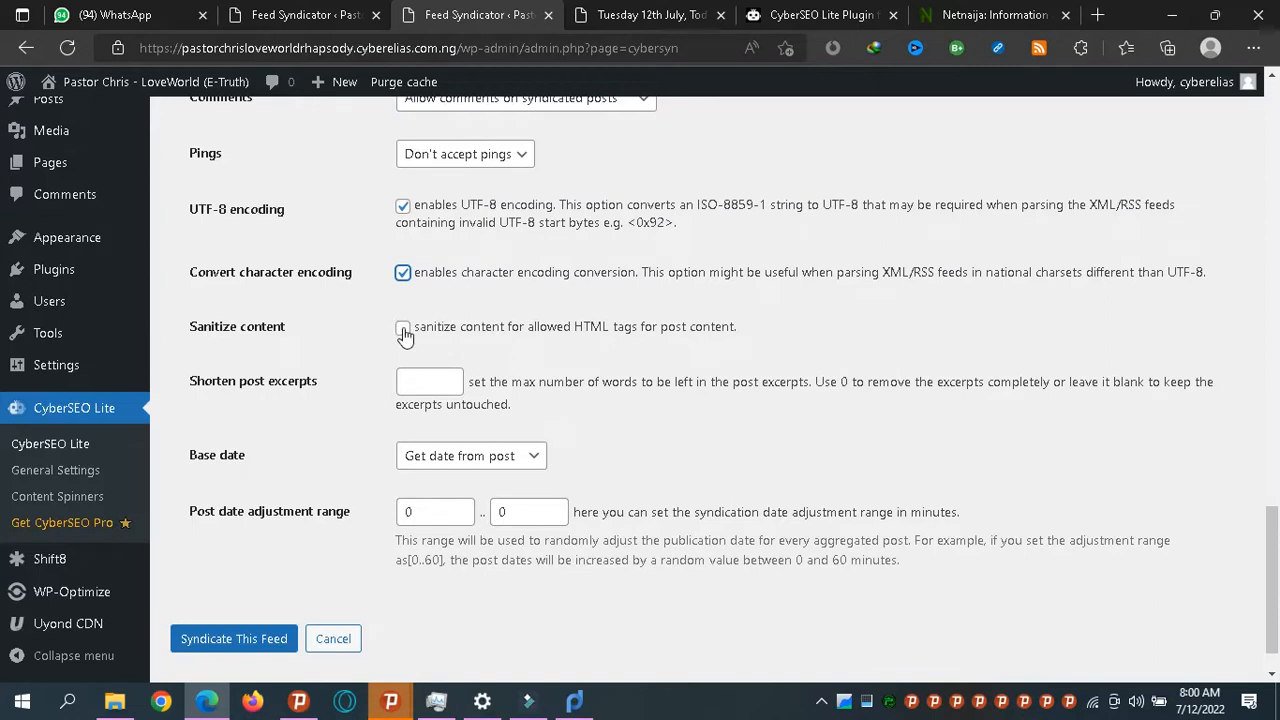
click(347, 332)
Step: Go back from the opened article to the site's front page and check how its post excerpts are displayed
click(655, 15)
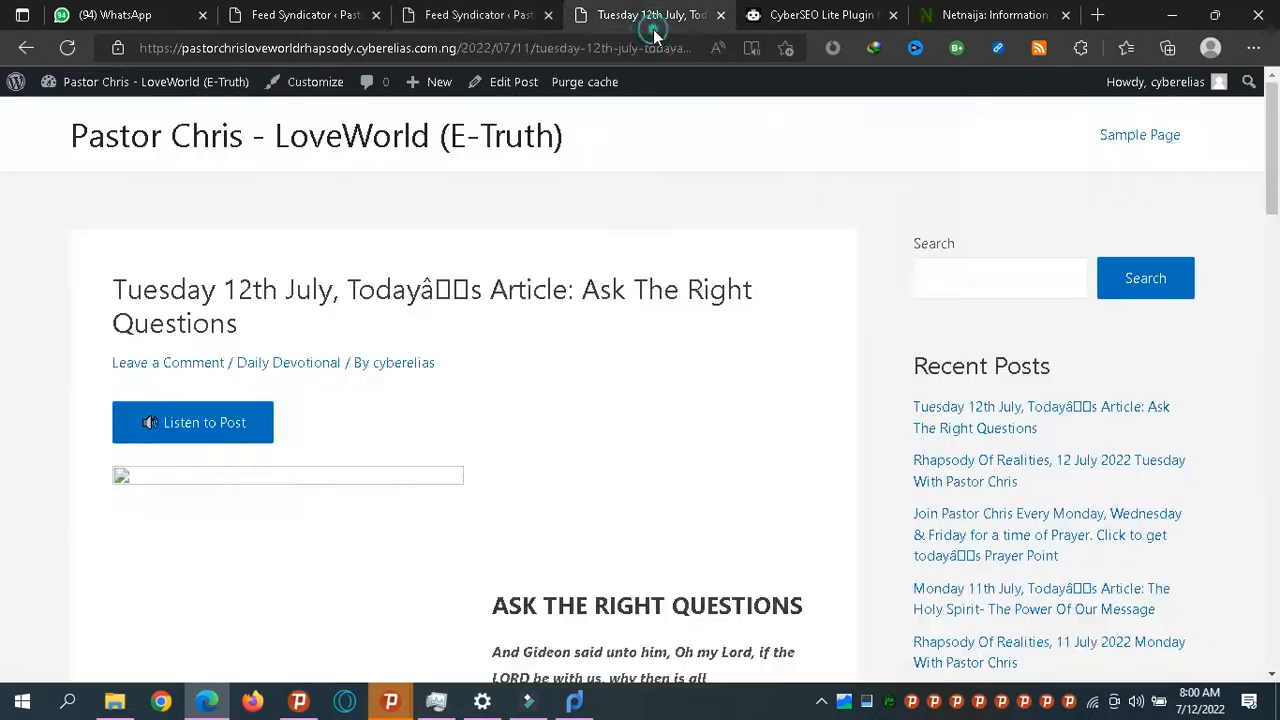
click(25, 48)
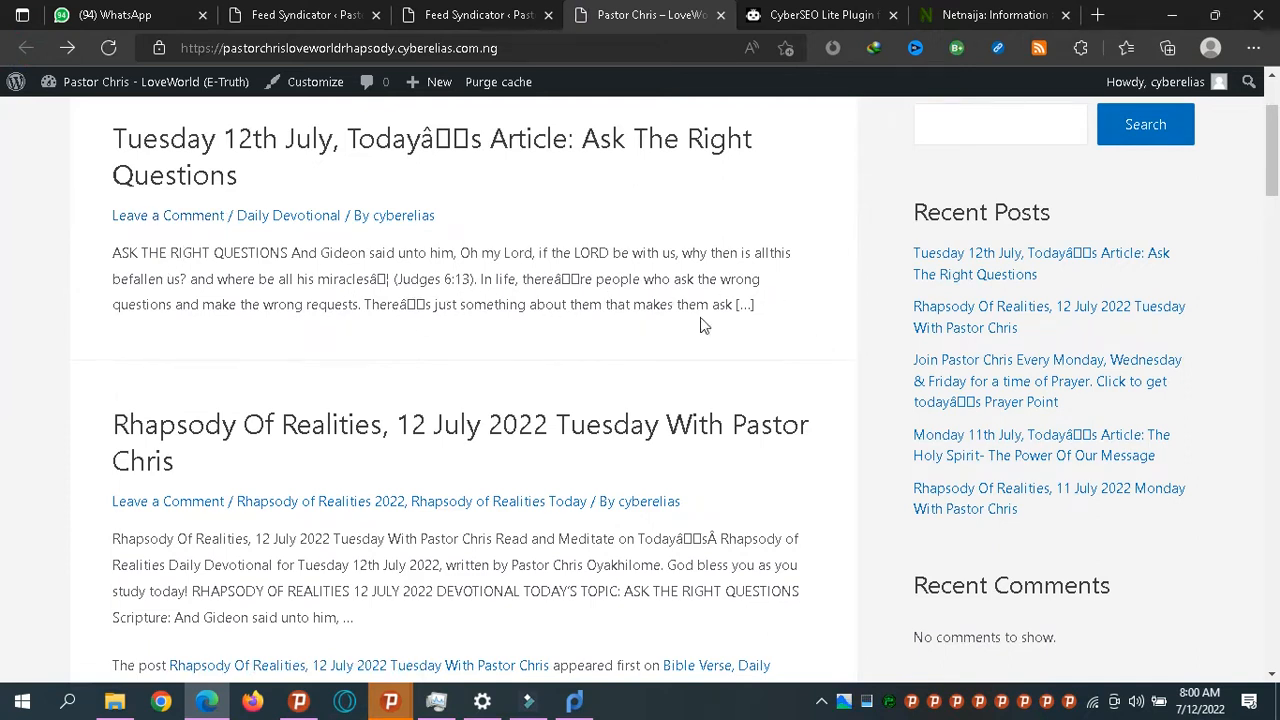
scroll(418, 307, down, 2)
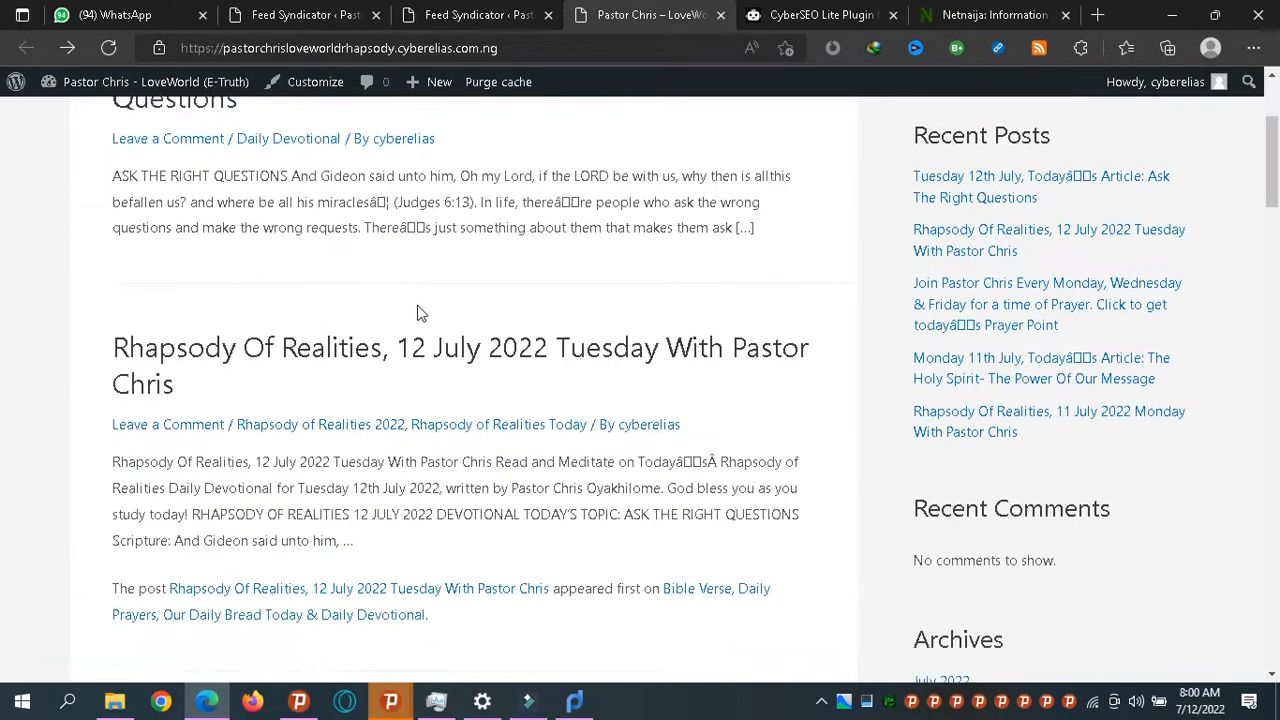
Step: Return from the site's front page to the feed settings and set the base date to Get date from post
scroll(420, 309, up, 4)
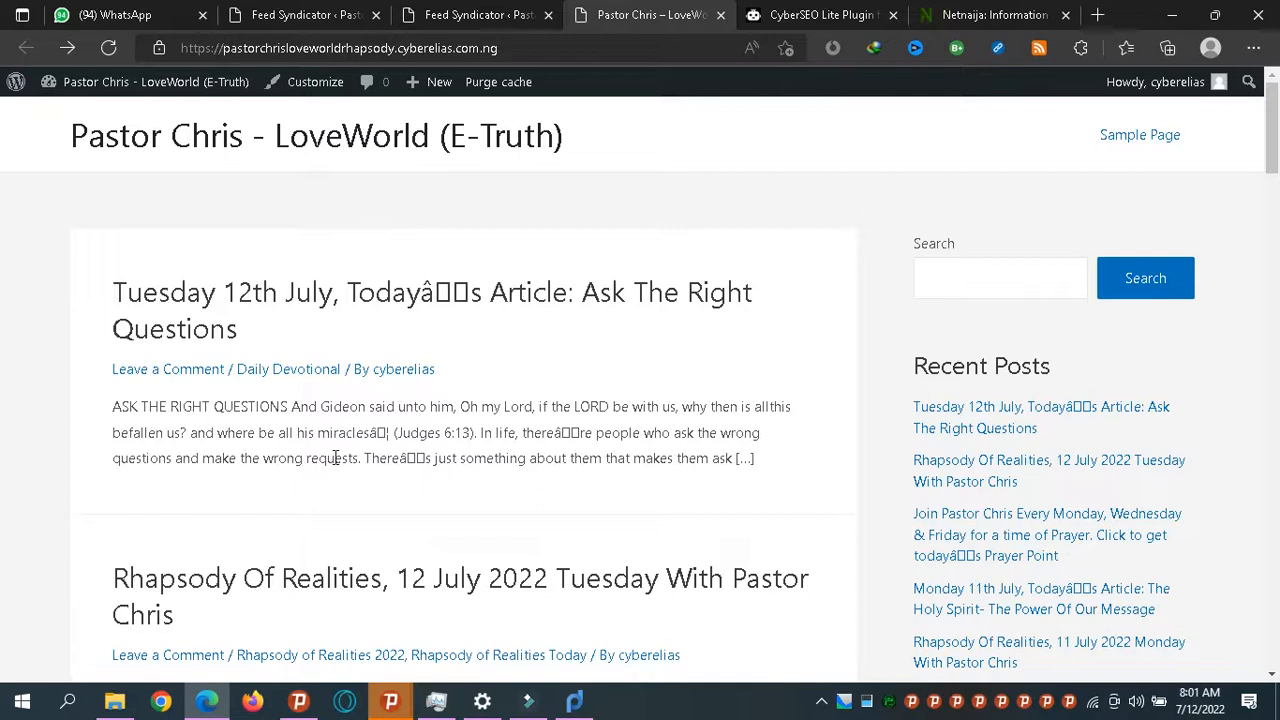
click(481, 15)
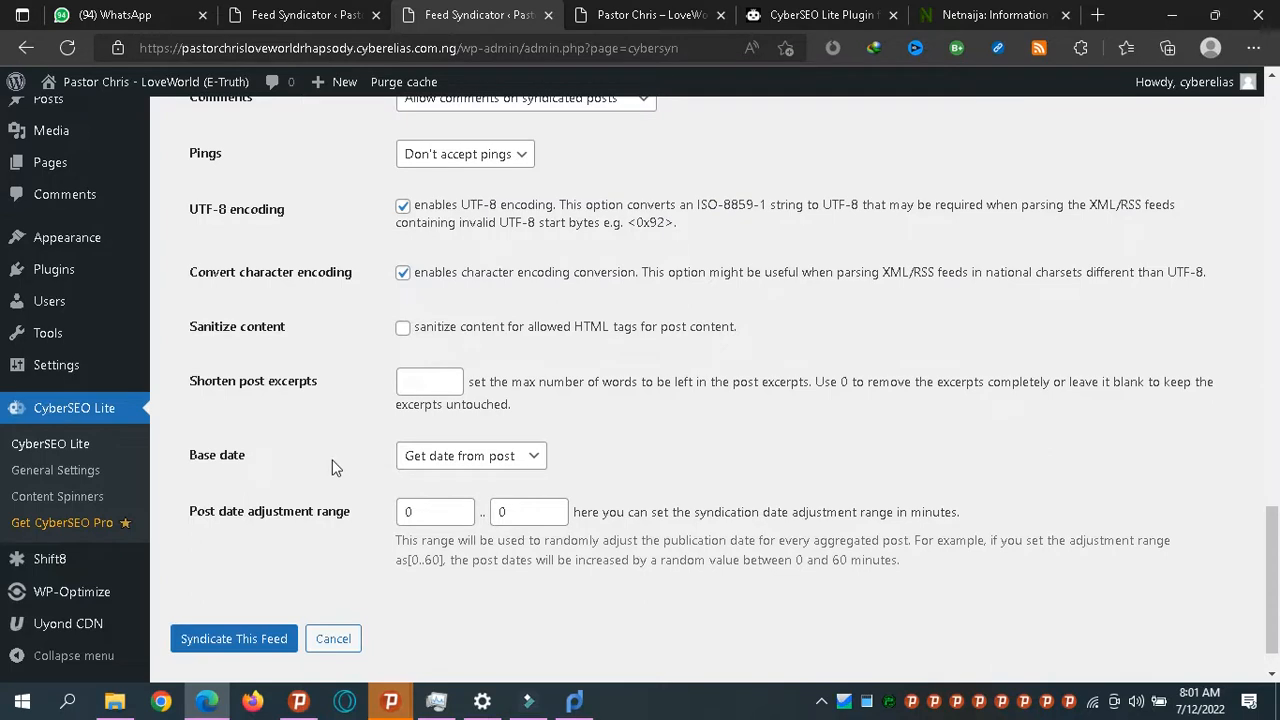
click(410, 460)
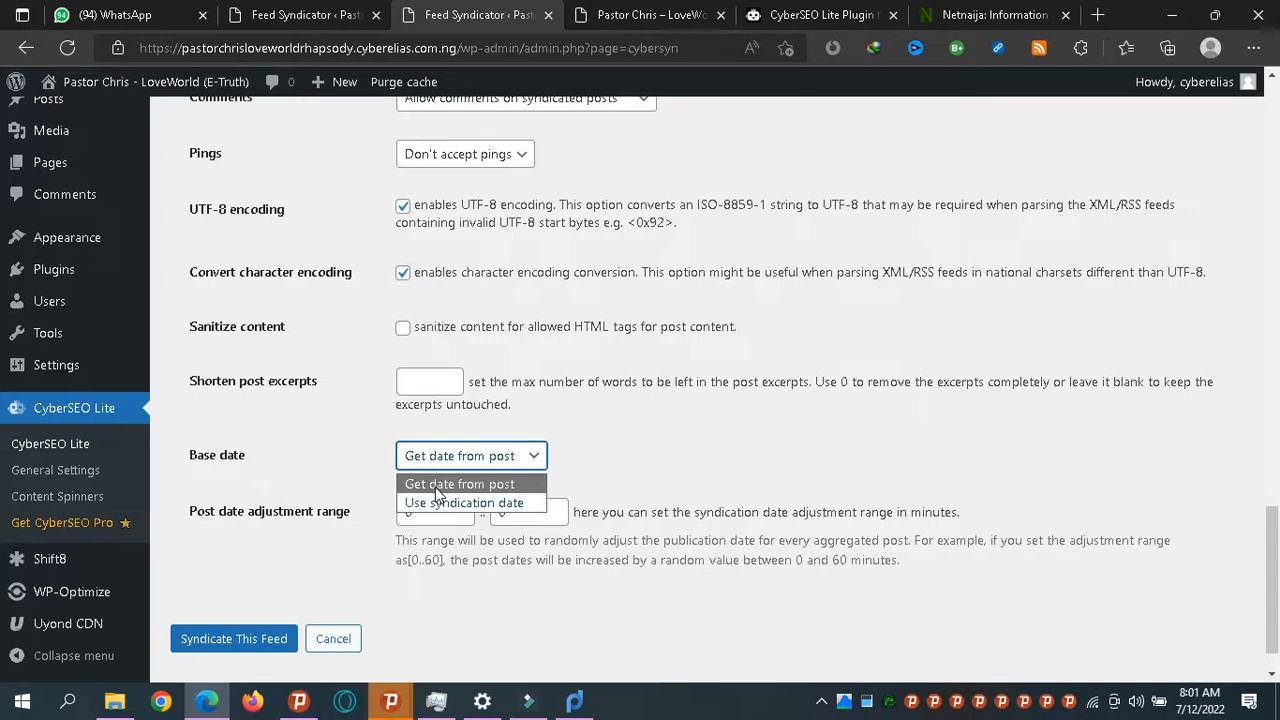
click(430, 484)
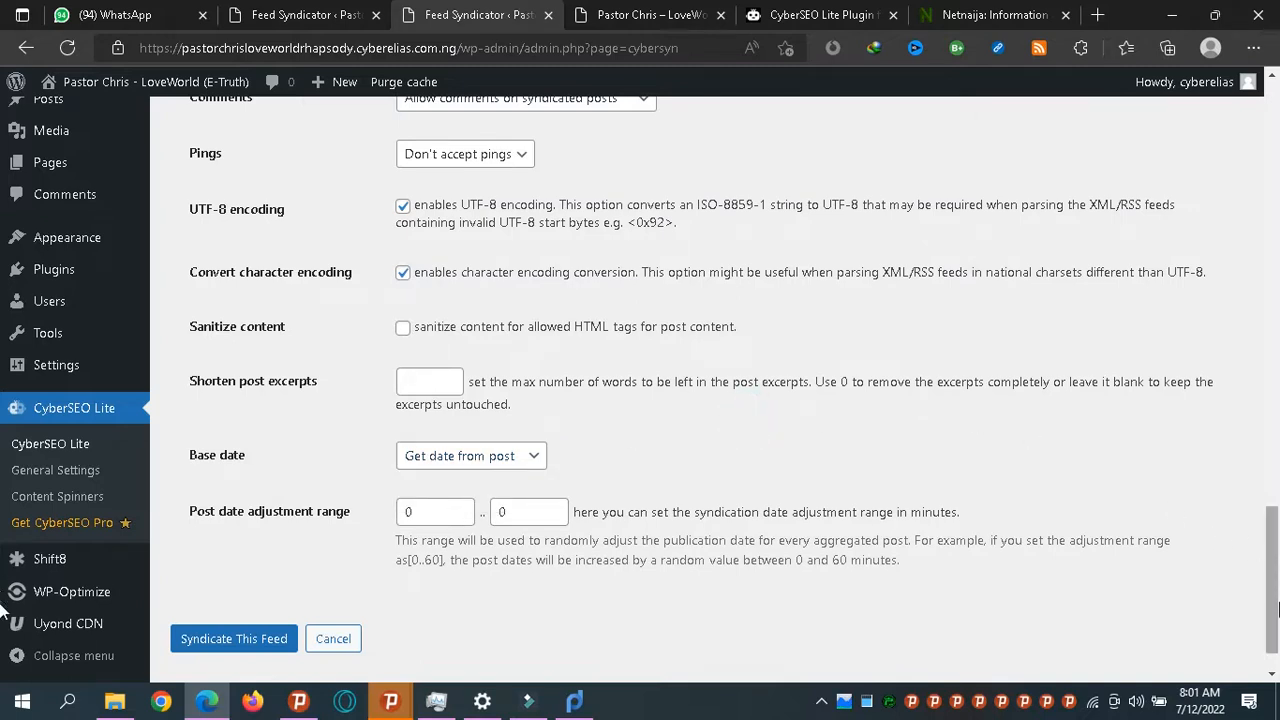
drag(1277, 602, 1278, 628)
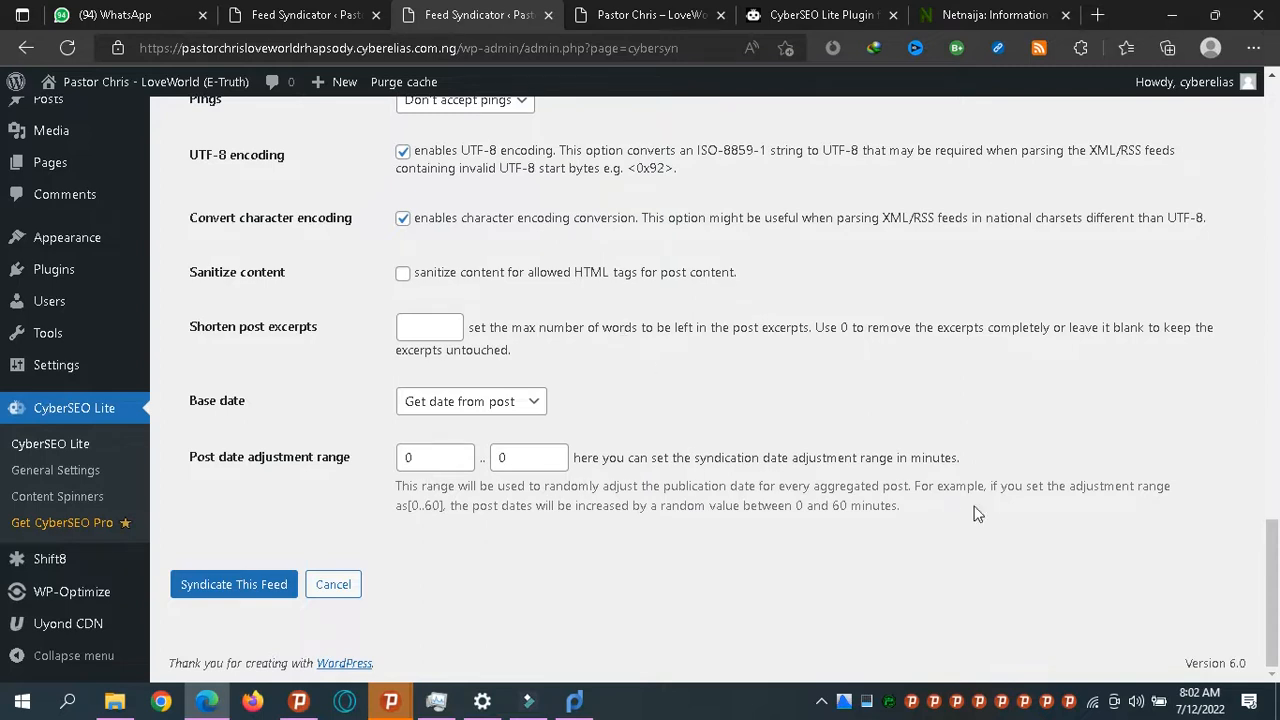
Step: Enable extraction of full text articles in the feed's advanced settings
drag(1273, 578, 1276, 178)
click(263, 405)
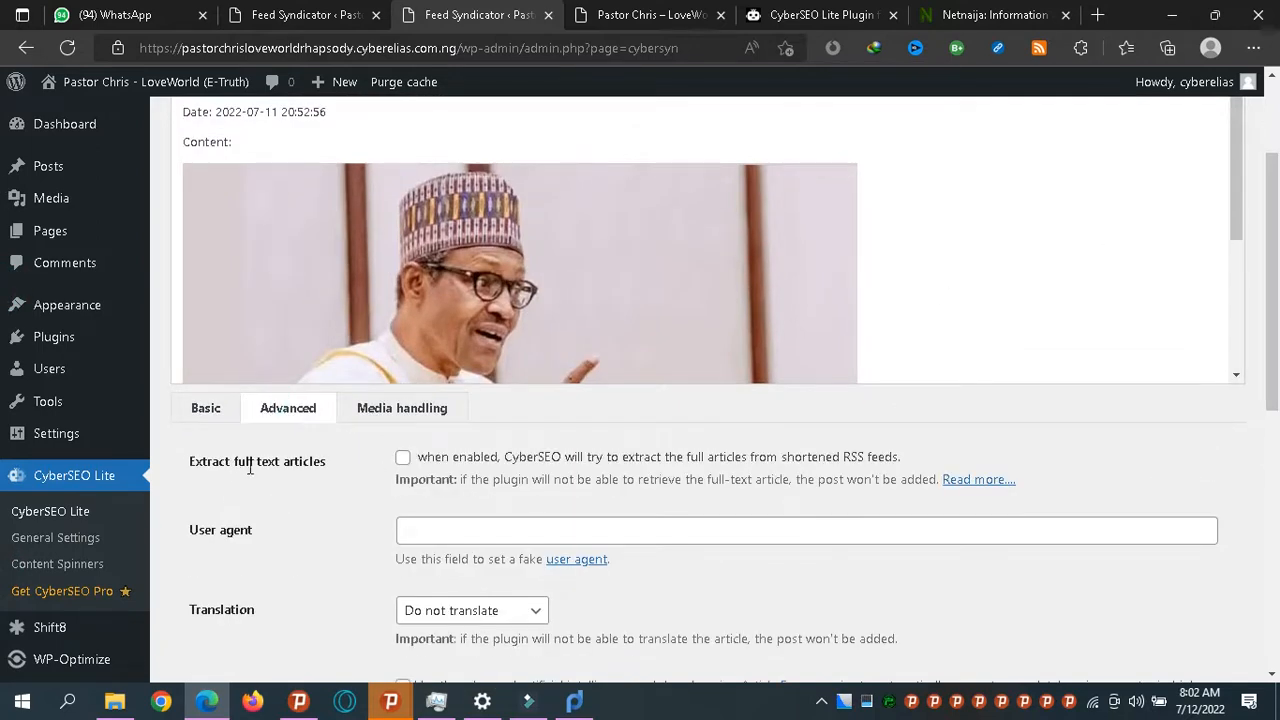
click(403, 460)
drag(1238, 218, 1231, 362)
Step: Examine the feed's user agent field and the available translation options
drag(1276, 276, 1276, 404)
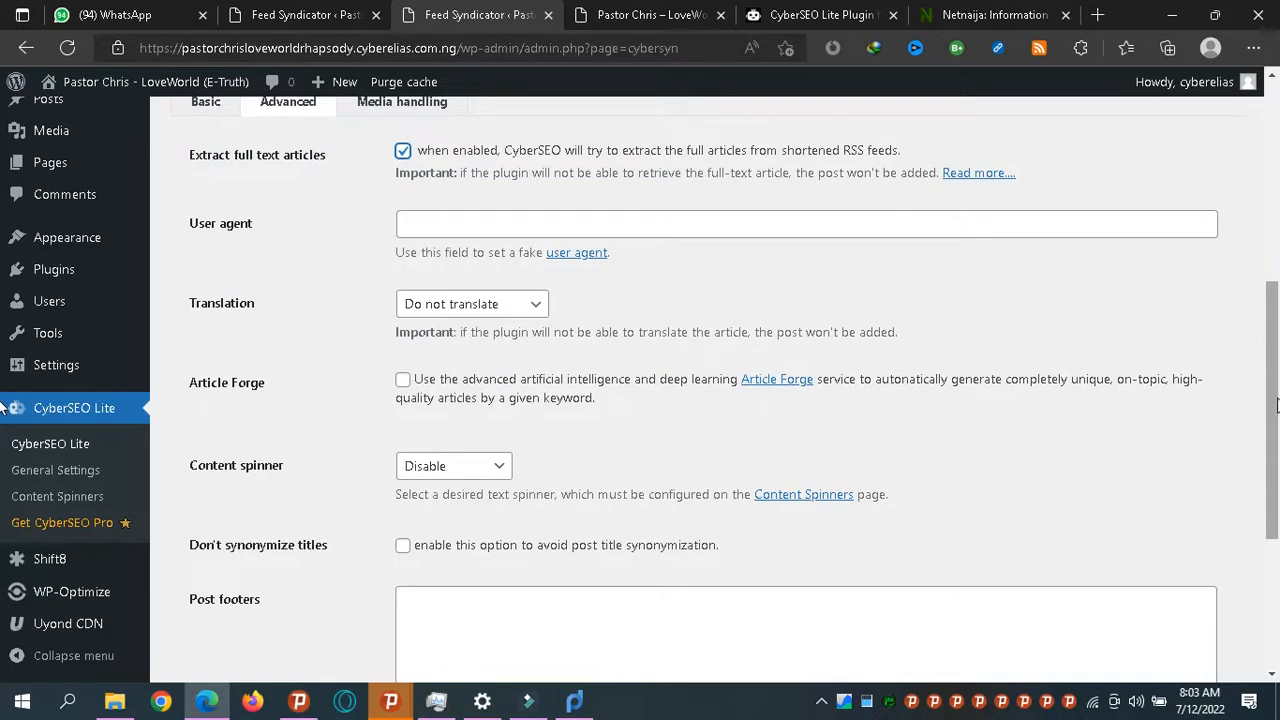
click(467, 316)
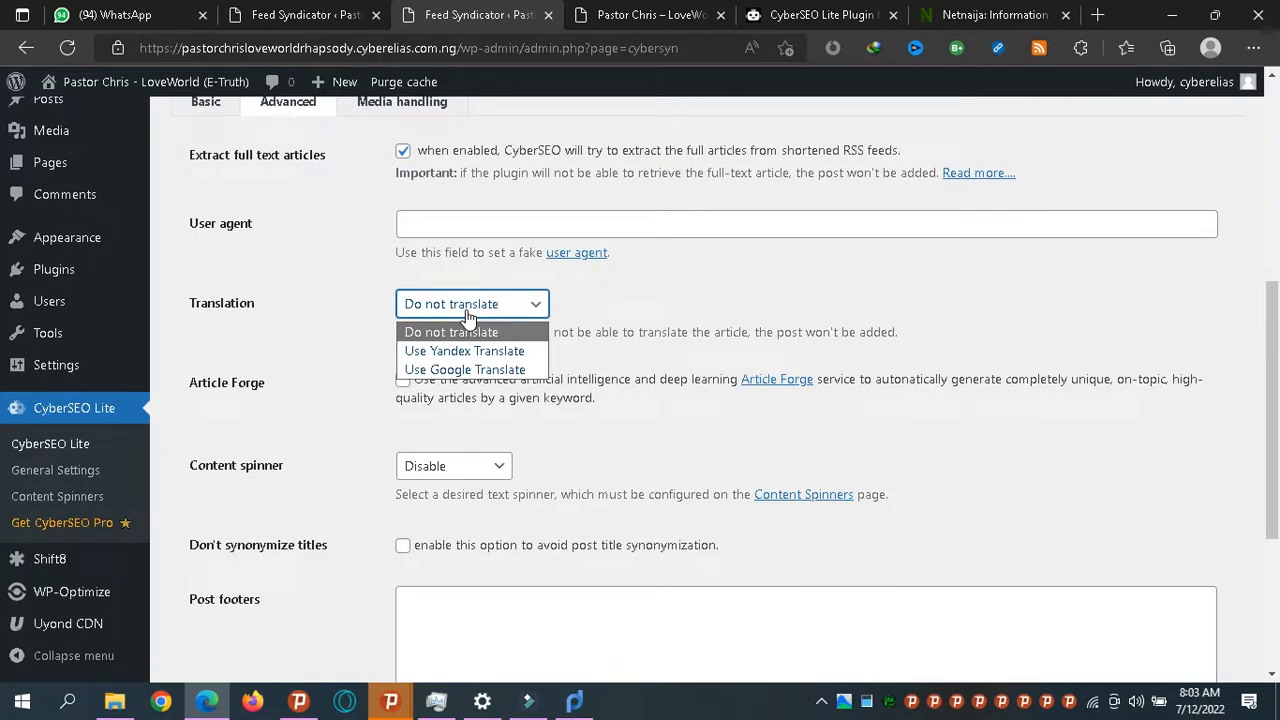
click(427, 229)
click(335, 262)
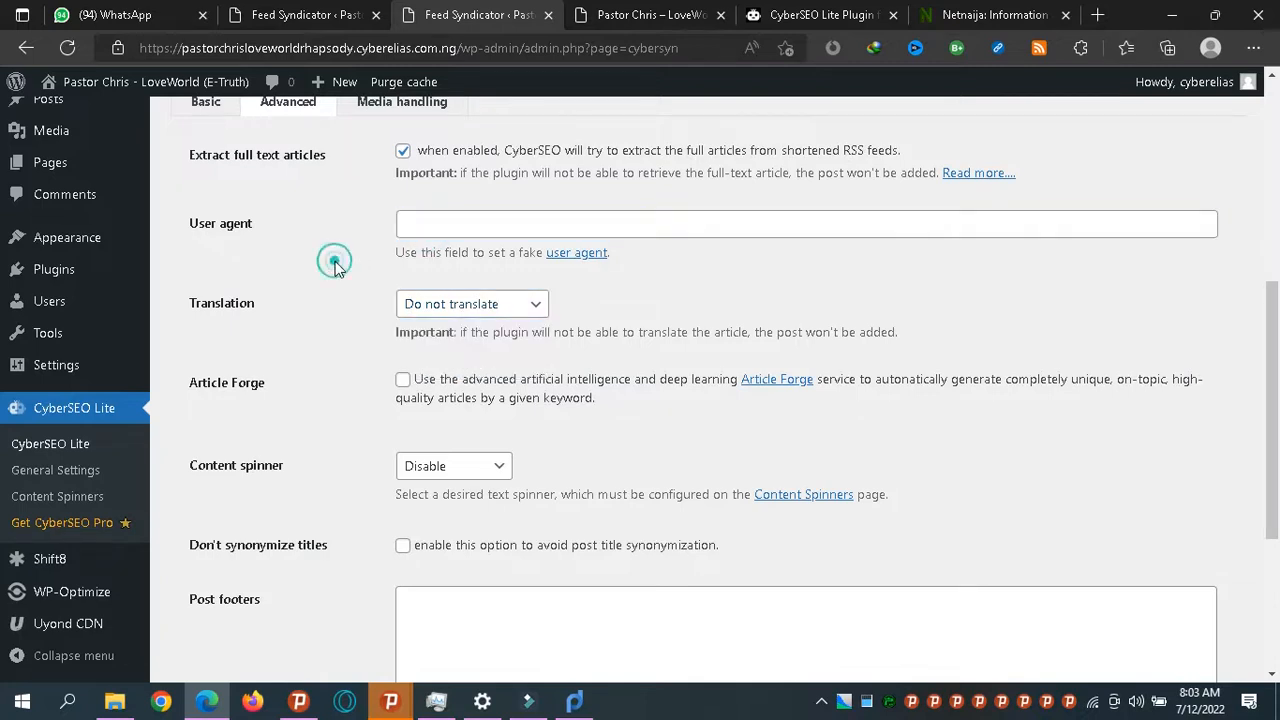
click(418, 304)
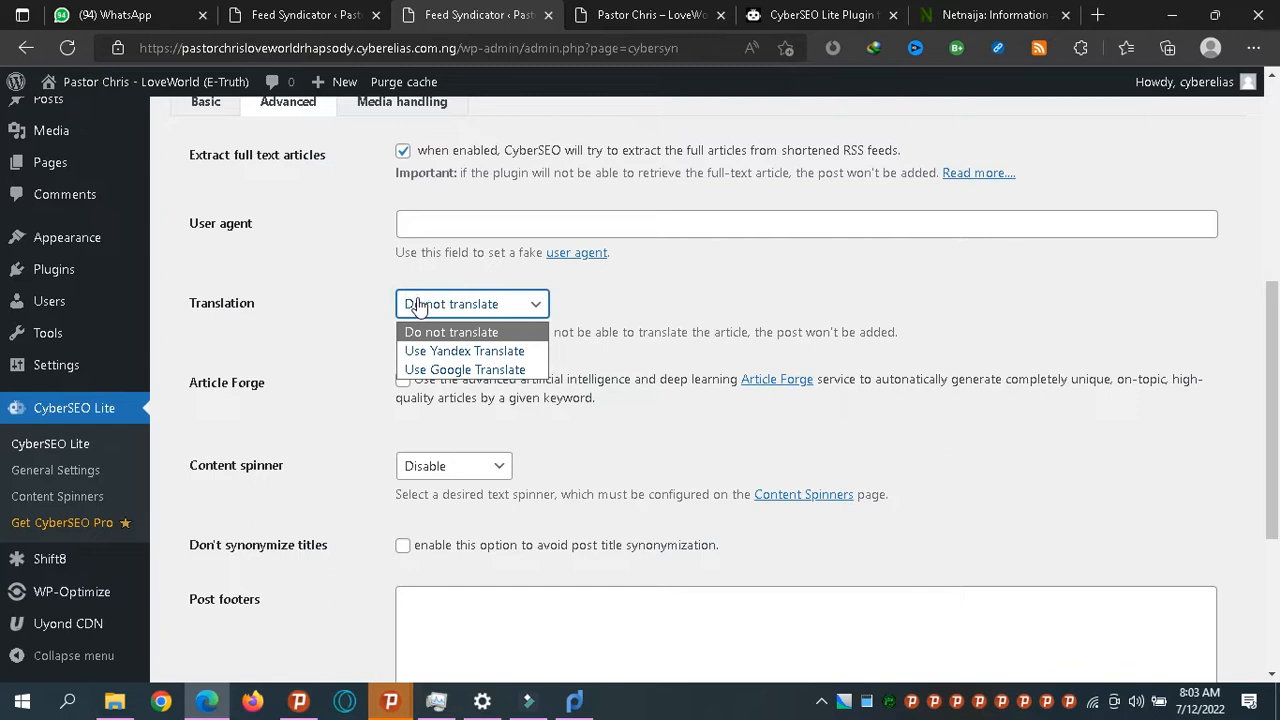
click(325, 211)
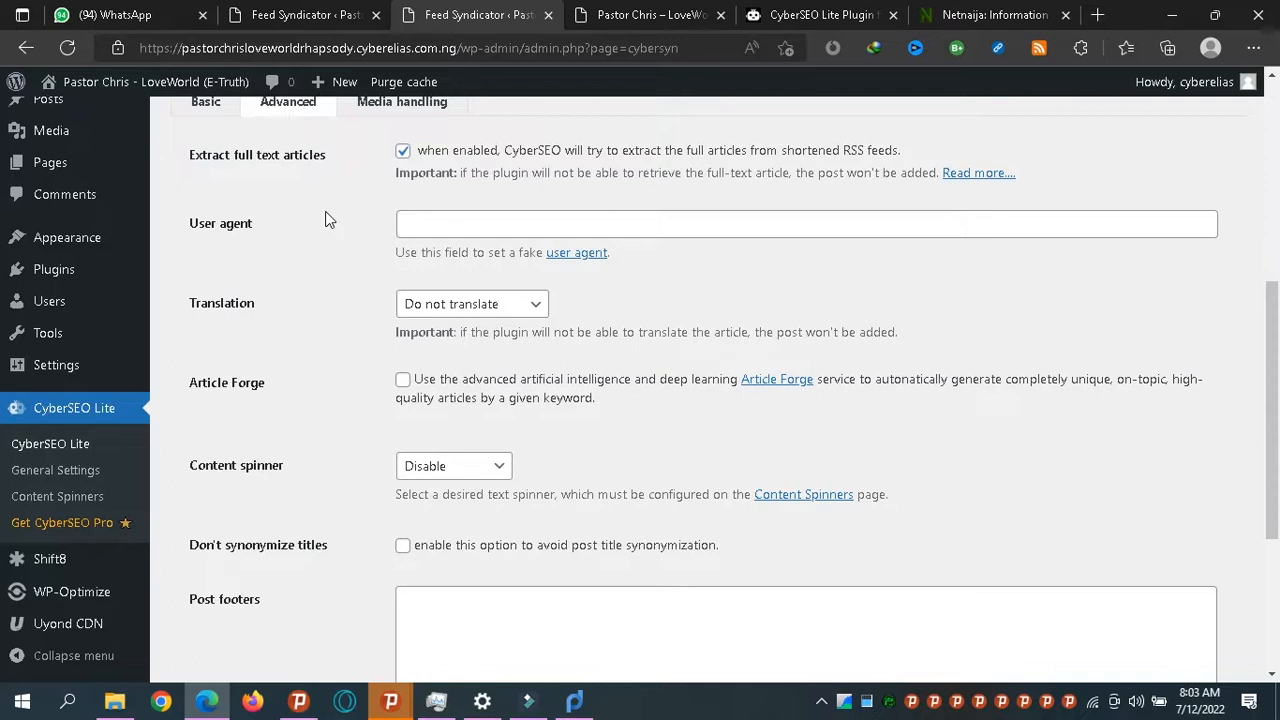
click(440, 227)
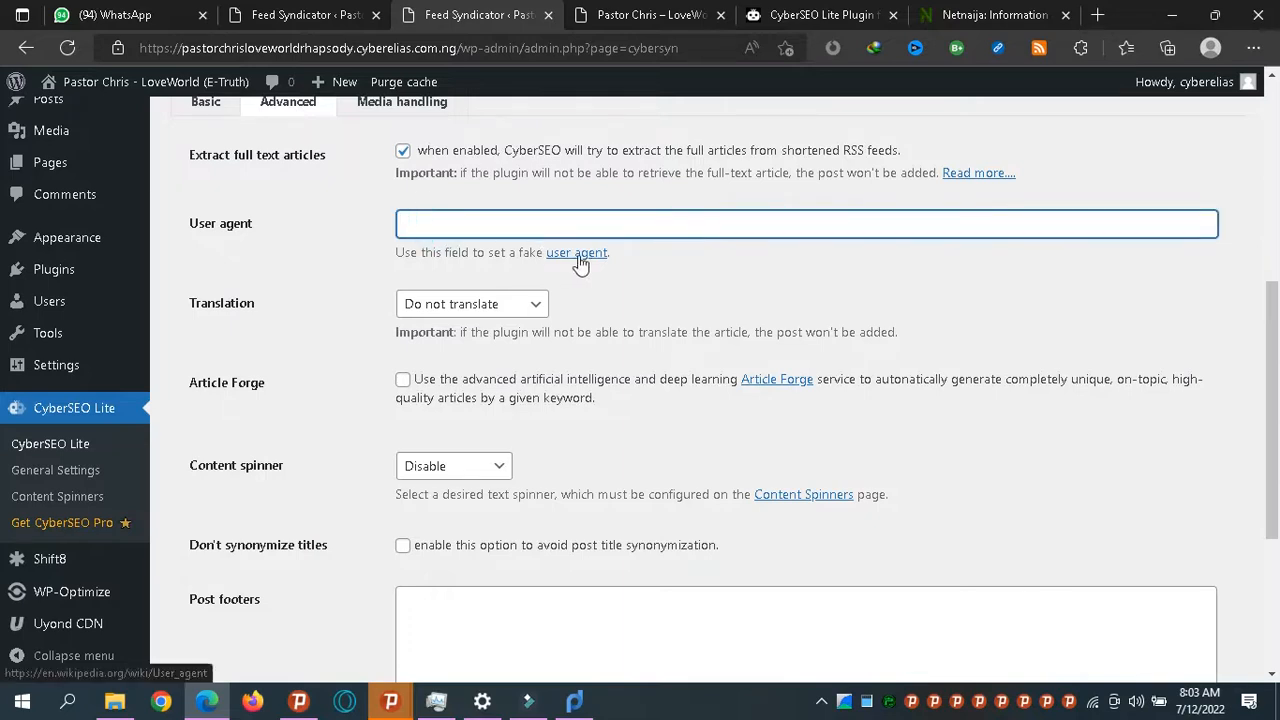
click(389, 262)
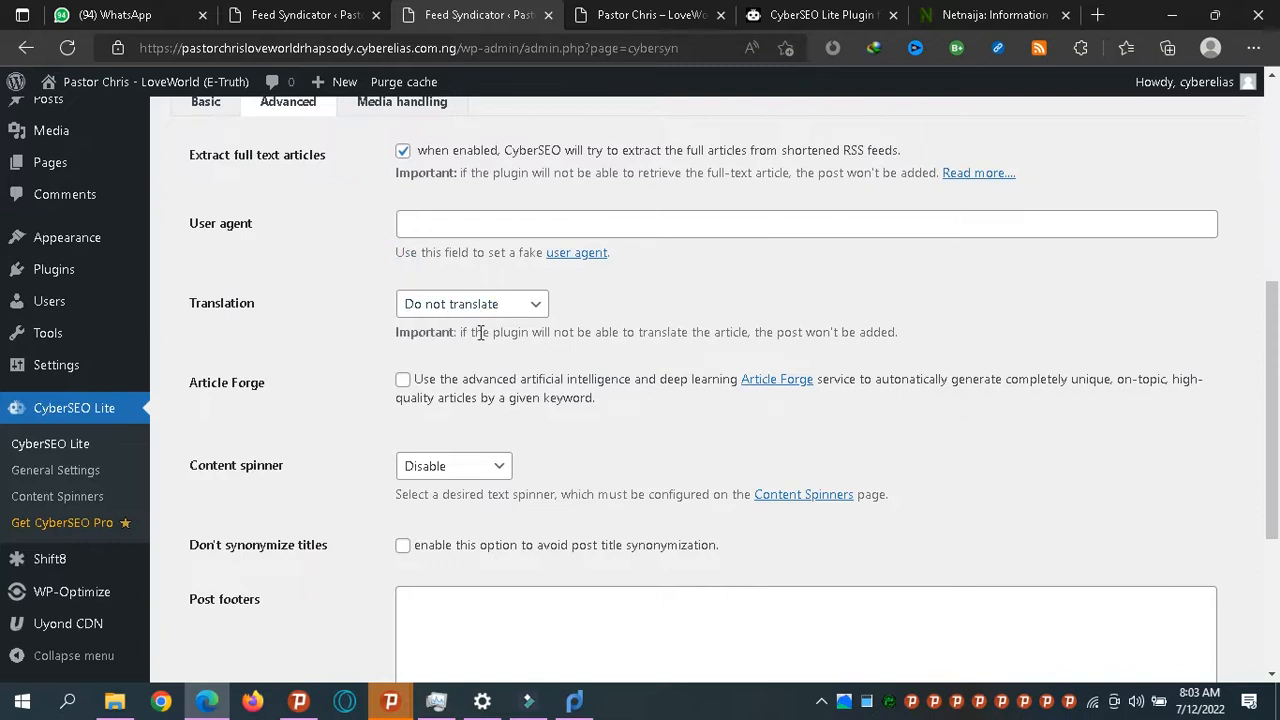
click(417, 310)
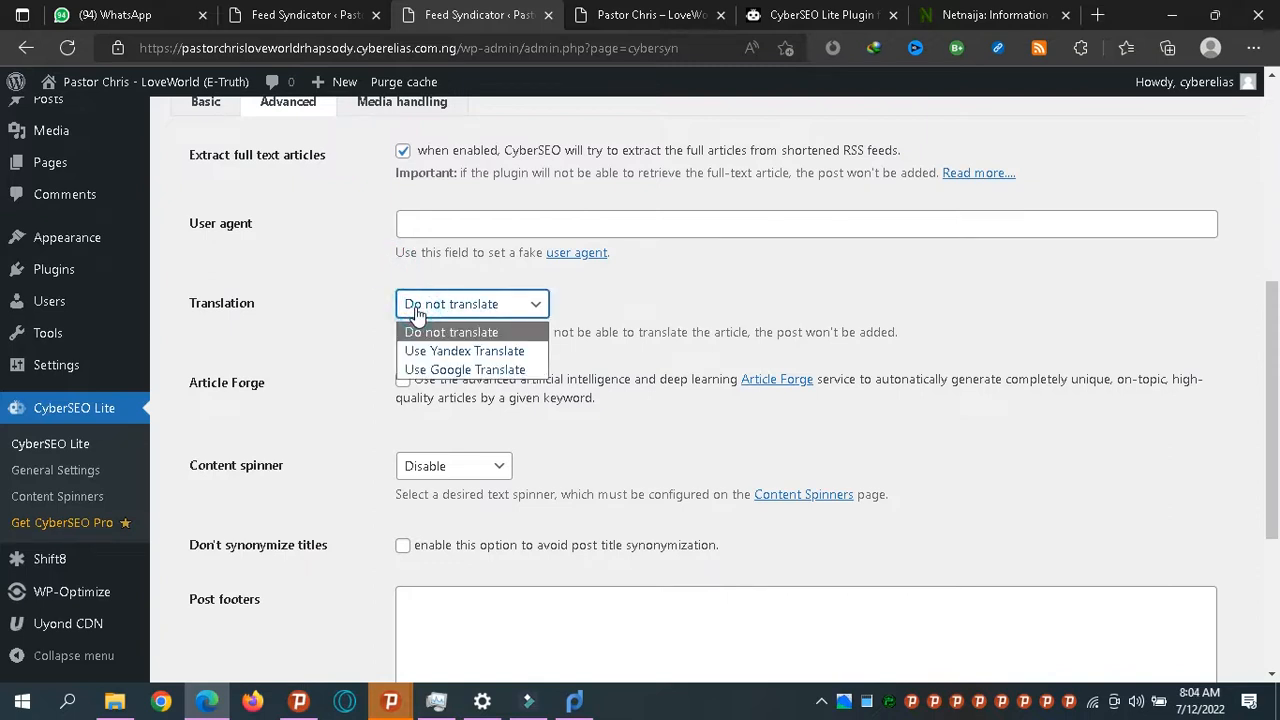
click(417, 312)
click(302, 345)
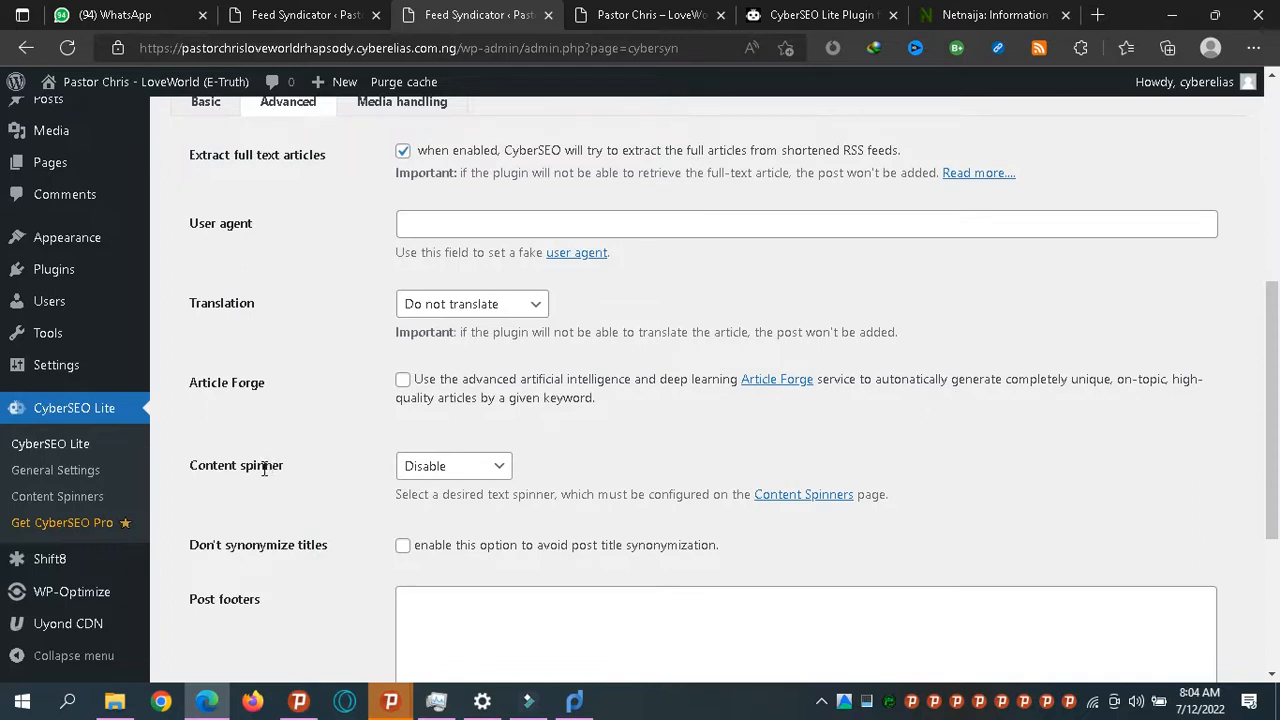
Step: Review the available content spinners and set the feed's content spinner to SpinnerChief
click(428, 468)
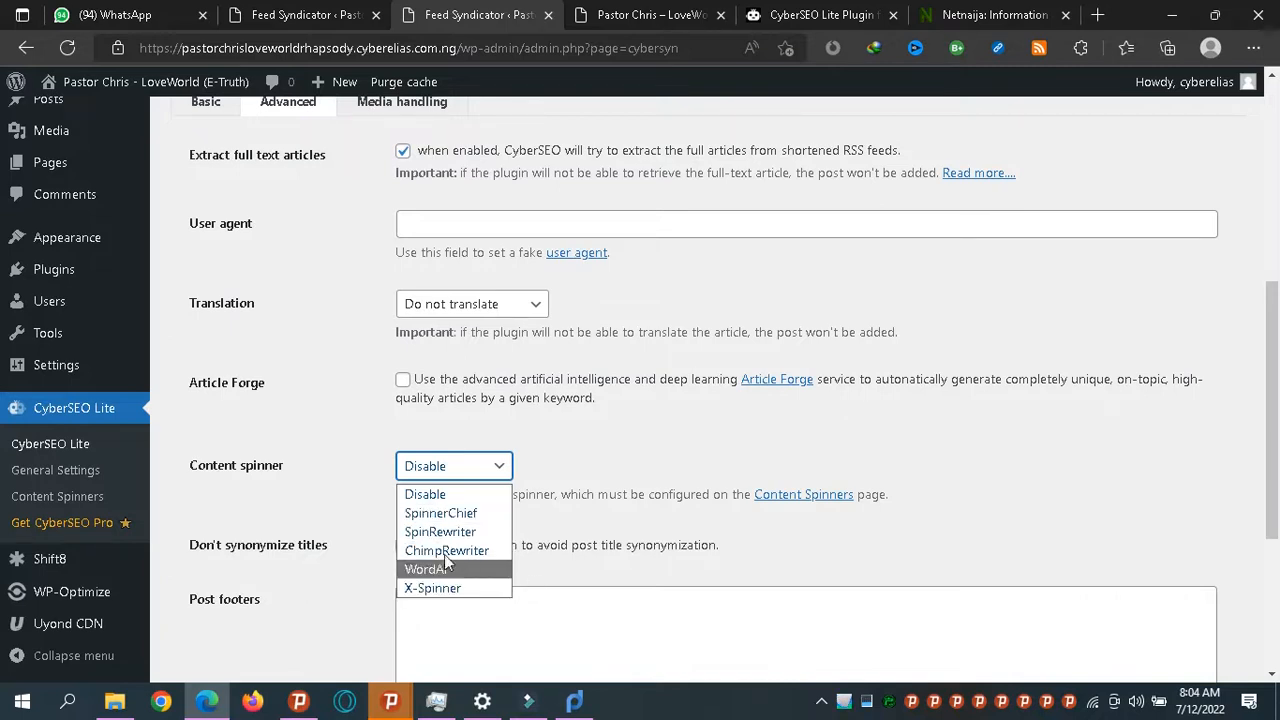
click(590, 464)
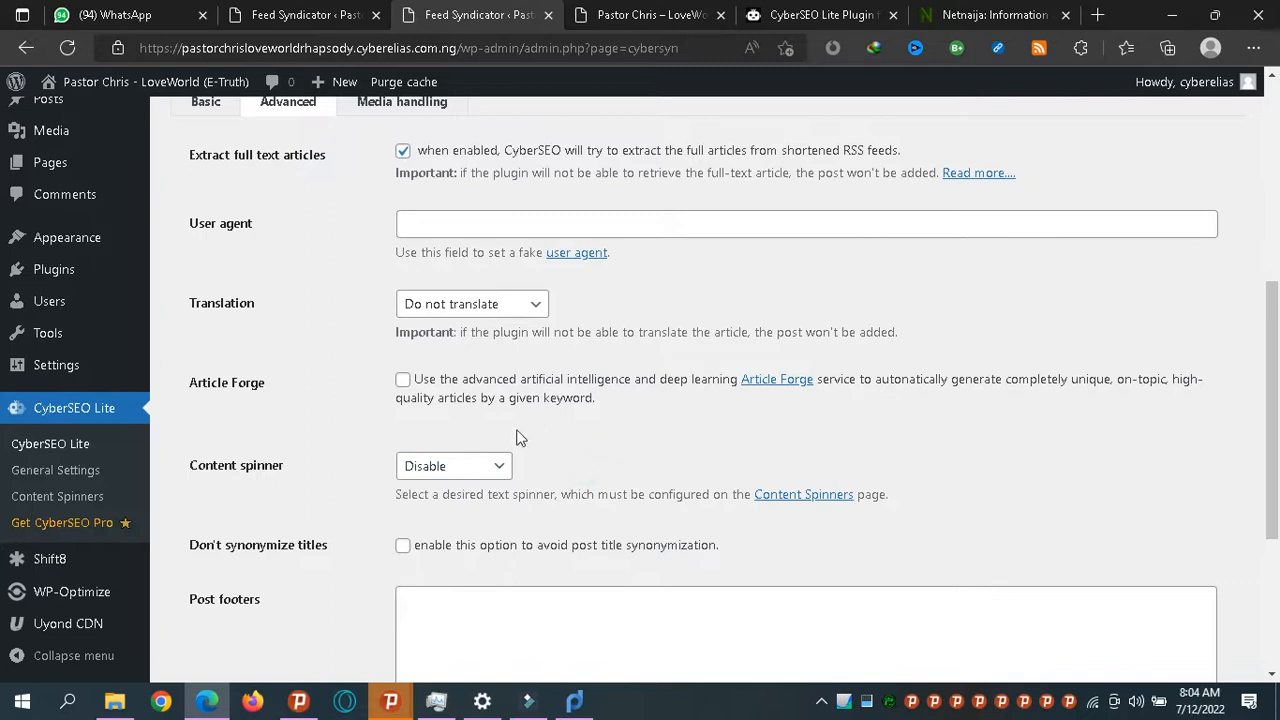
click(480, 470)
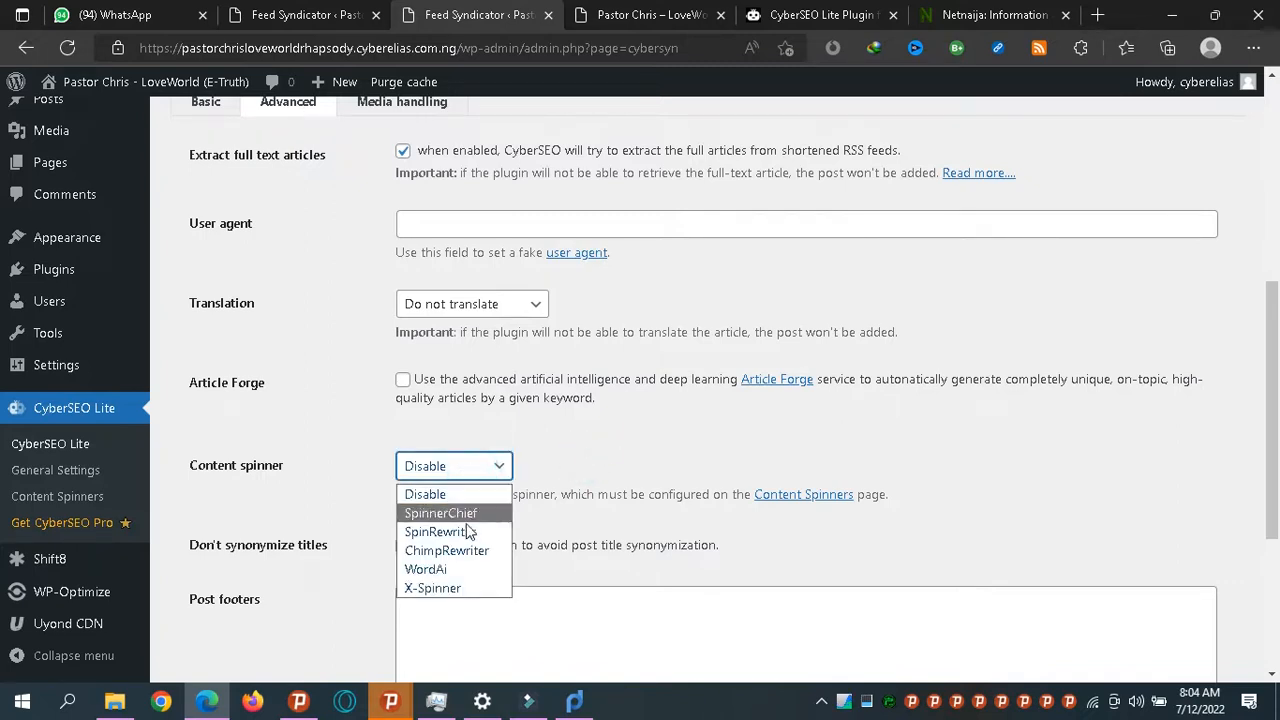
click(546, 476)
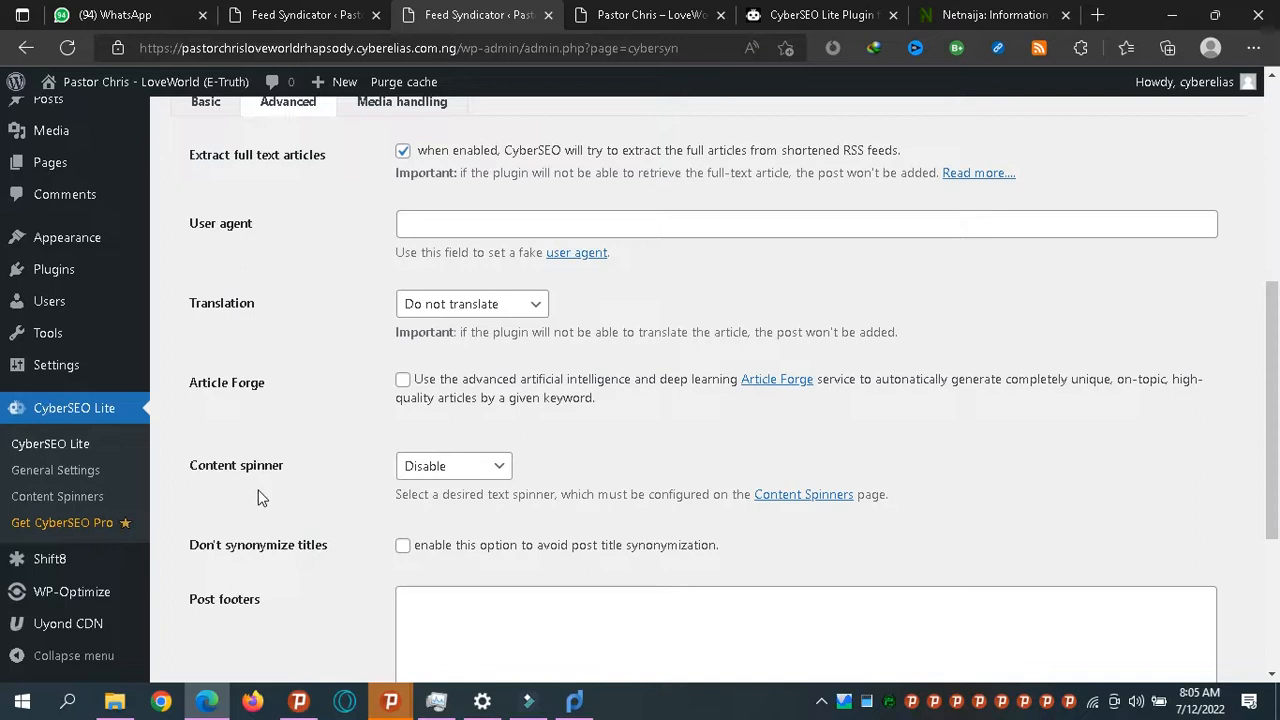
click(427, 476)
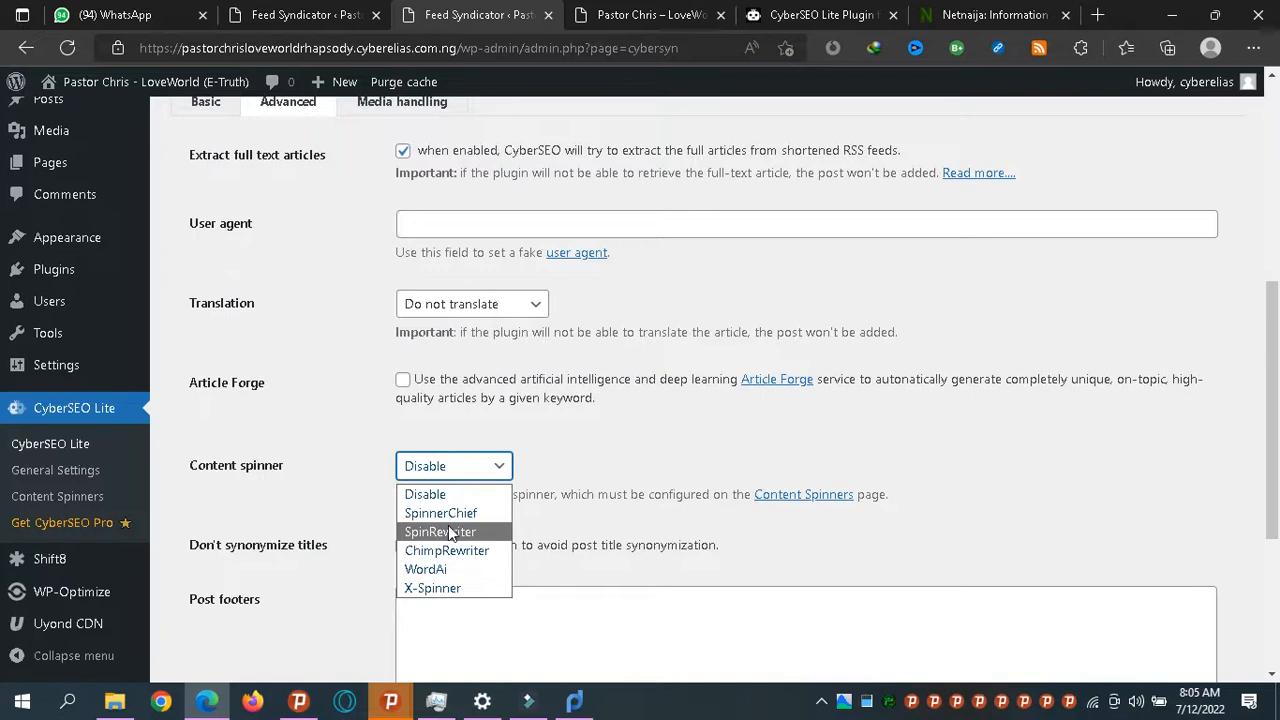
click(441, 513)
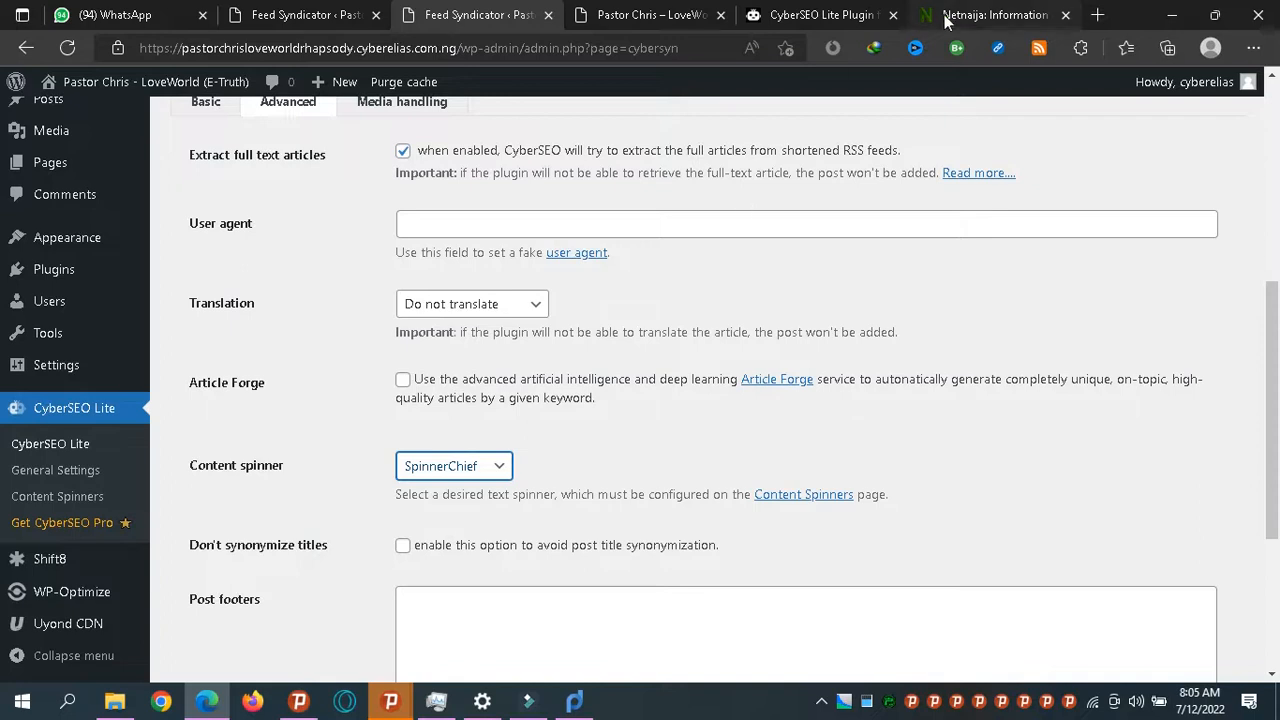
Step: Search the web for spinnerchief in a new tab and open the SpinnerChief website to look for its user options
click(1101, 16)
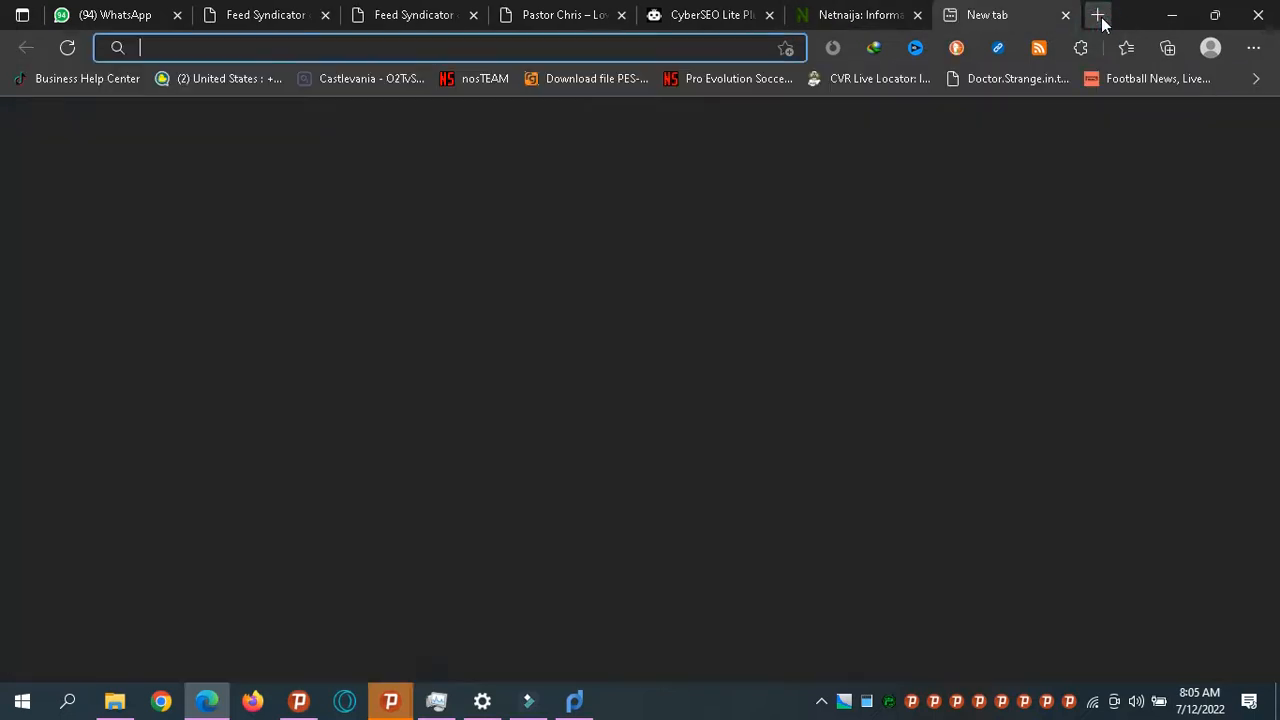
text(spinn)
key(Return)
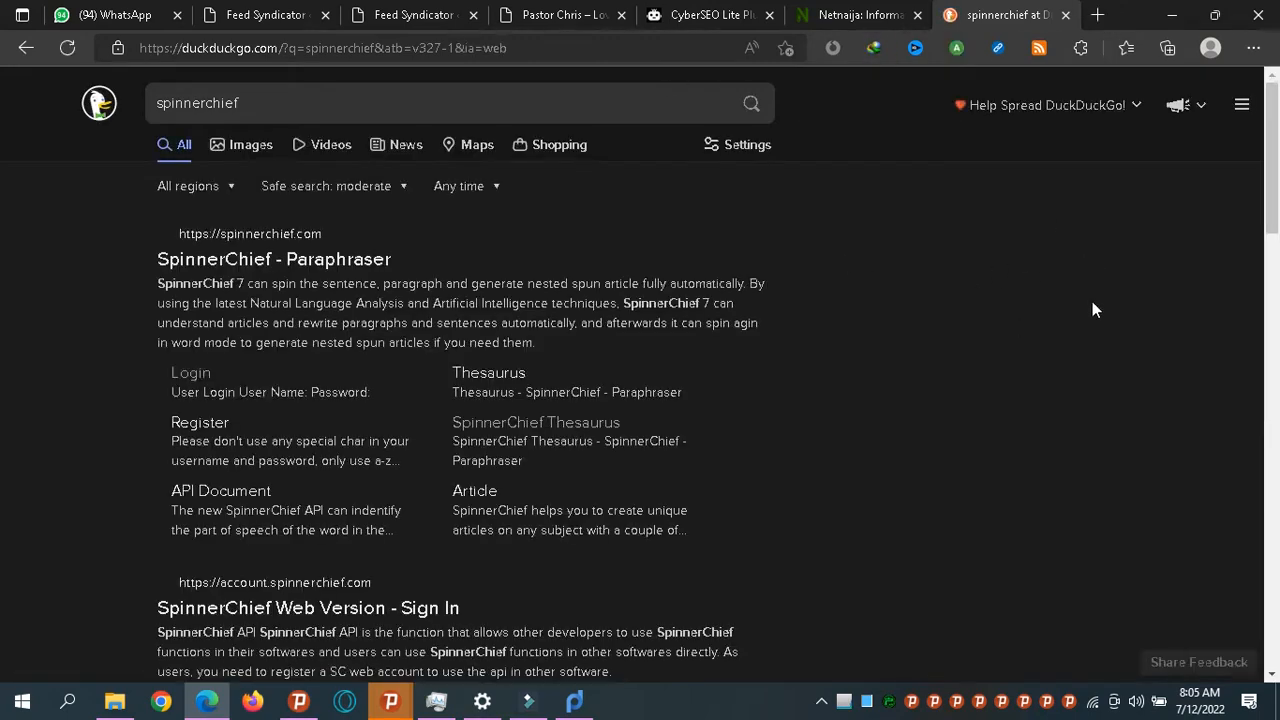
click(279, 275)
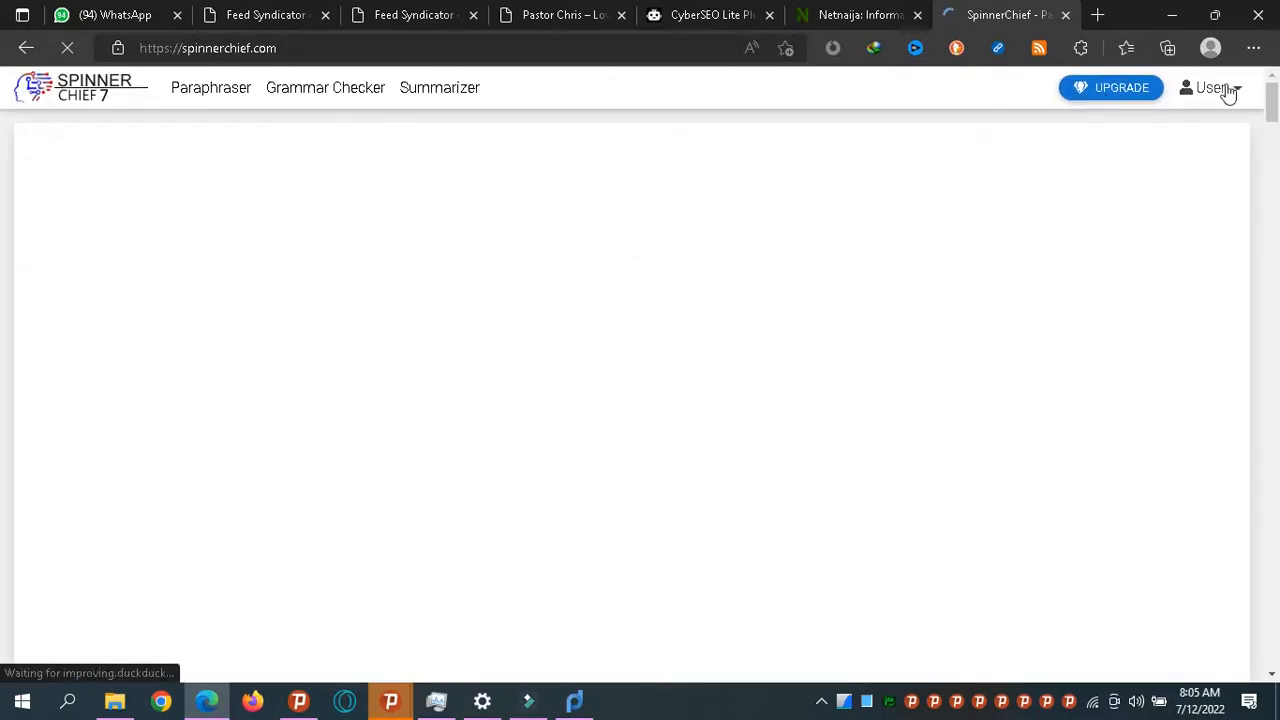
click(1226, 90)
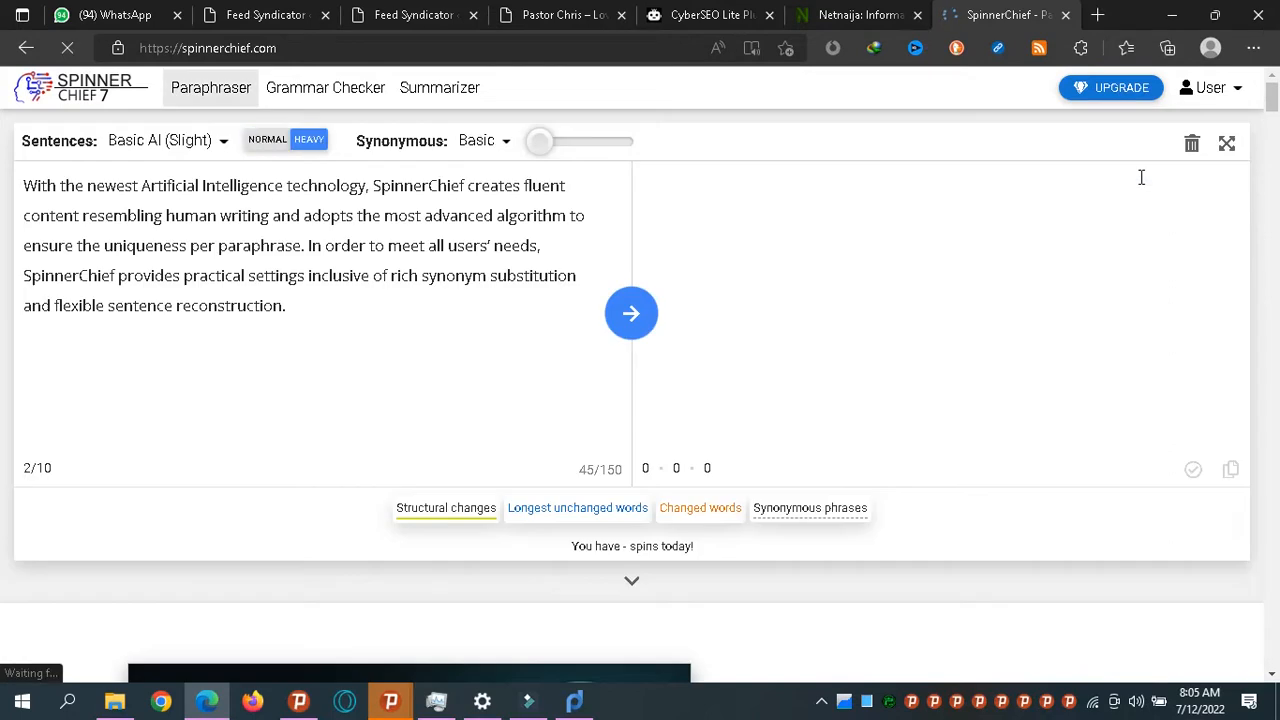
Step: Go back to the feed settings and open the plugin's Content Spinners page in a separate tab
click(857, 12)
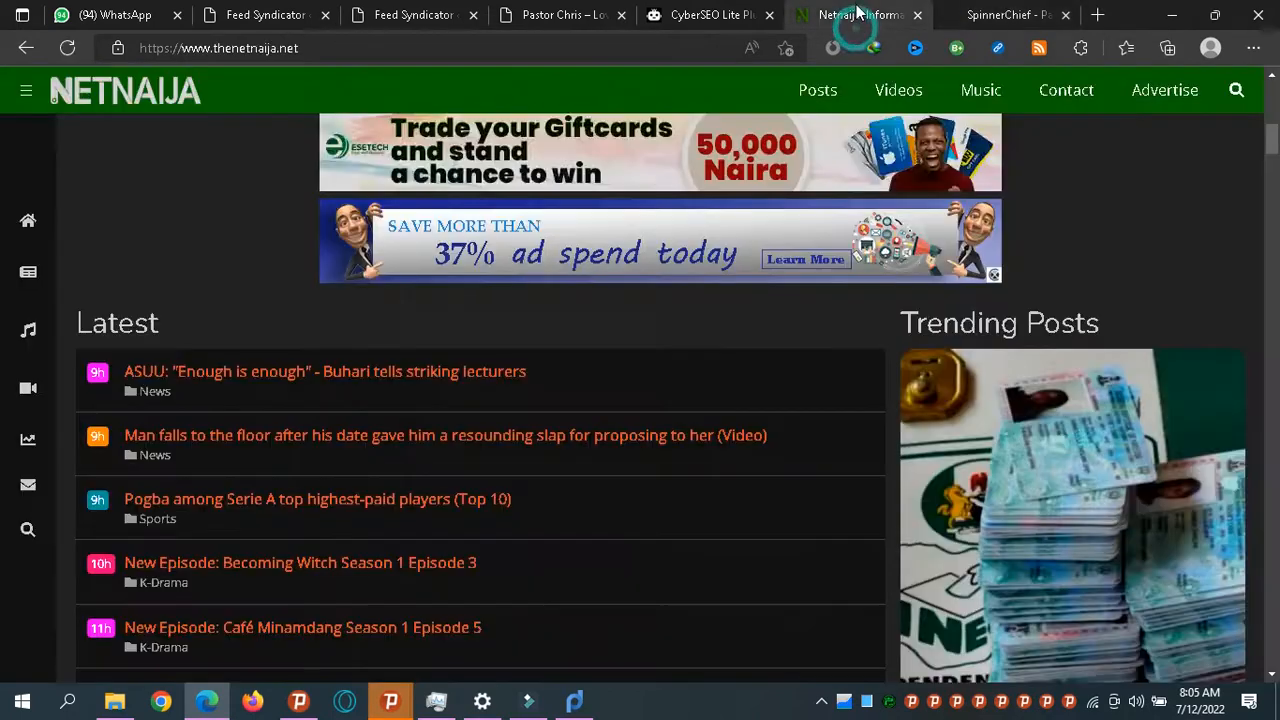
click(566, 12)
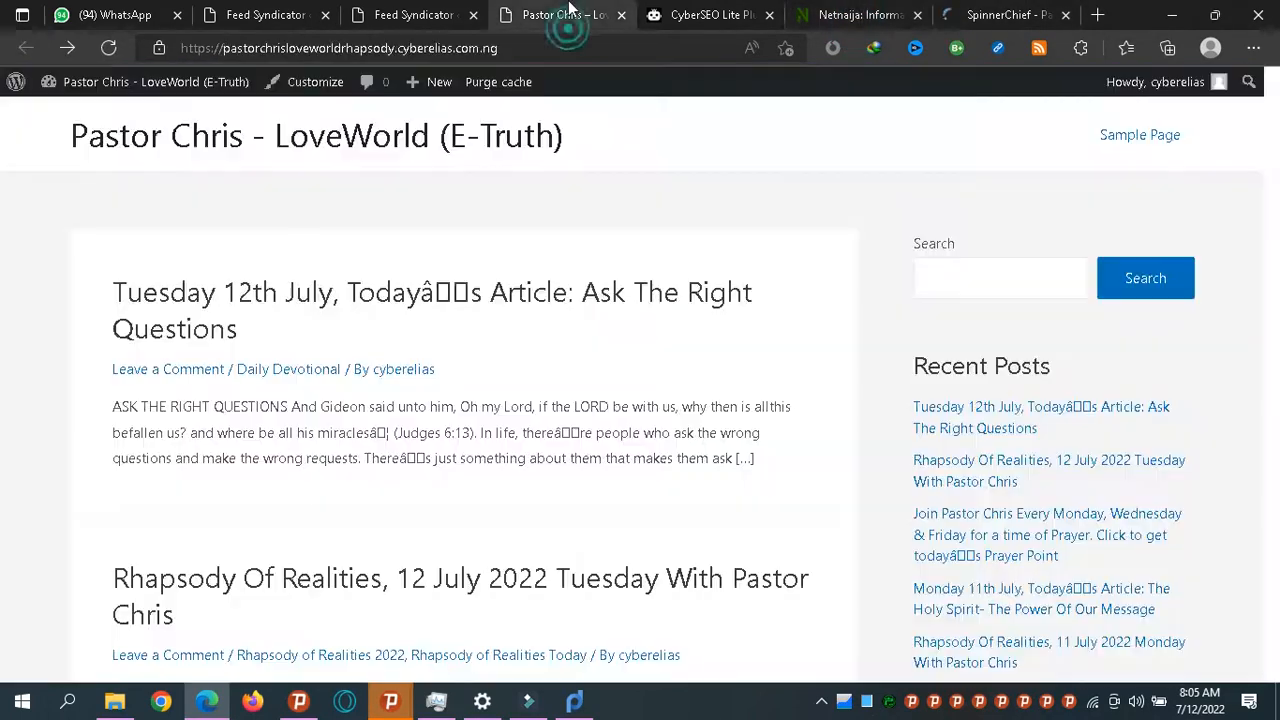
click(410, 12)
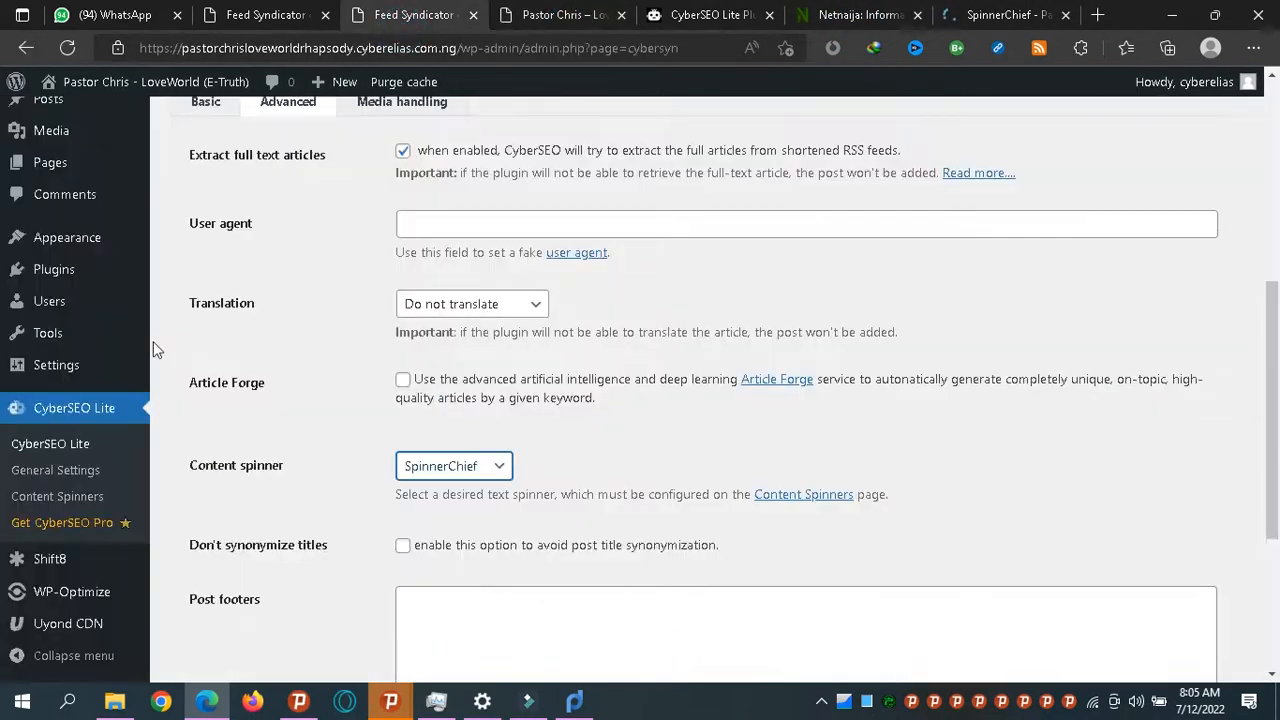
right_click(49, 496)
click(150, 116)
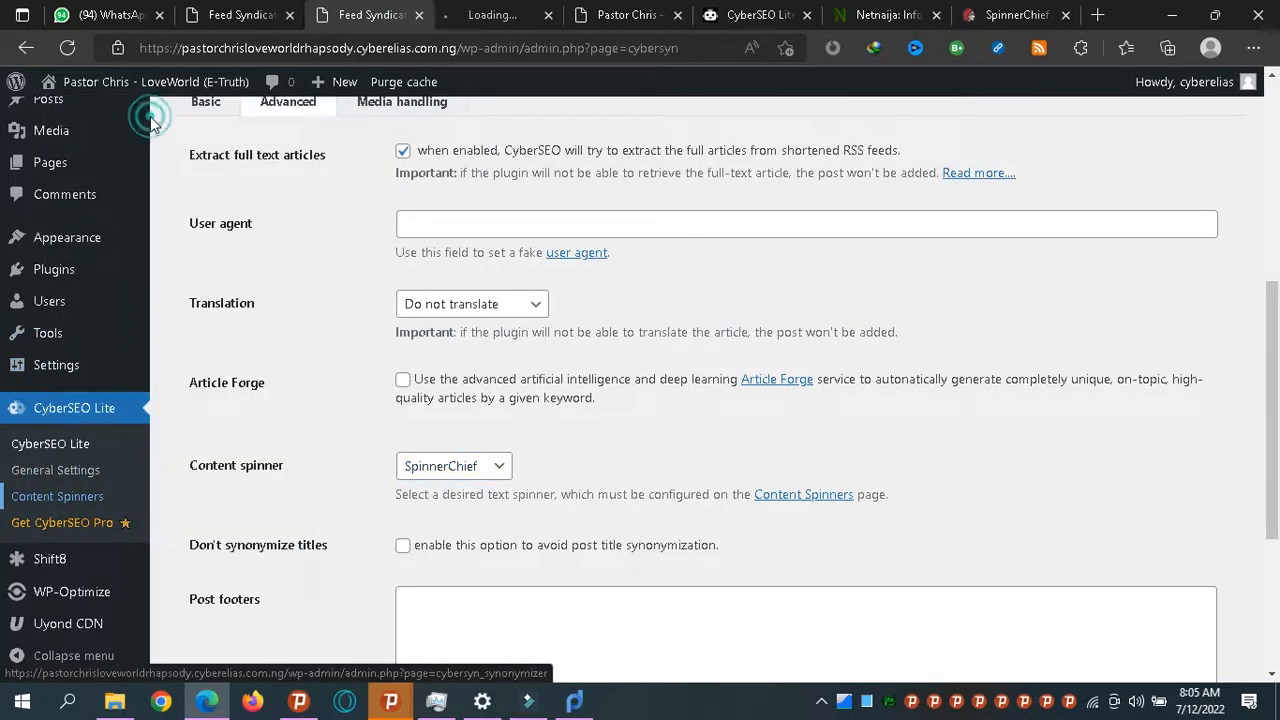
click(497, 12)
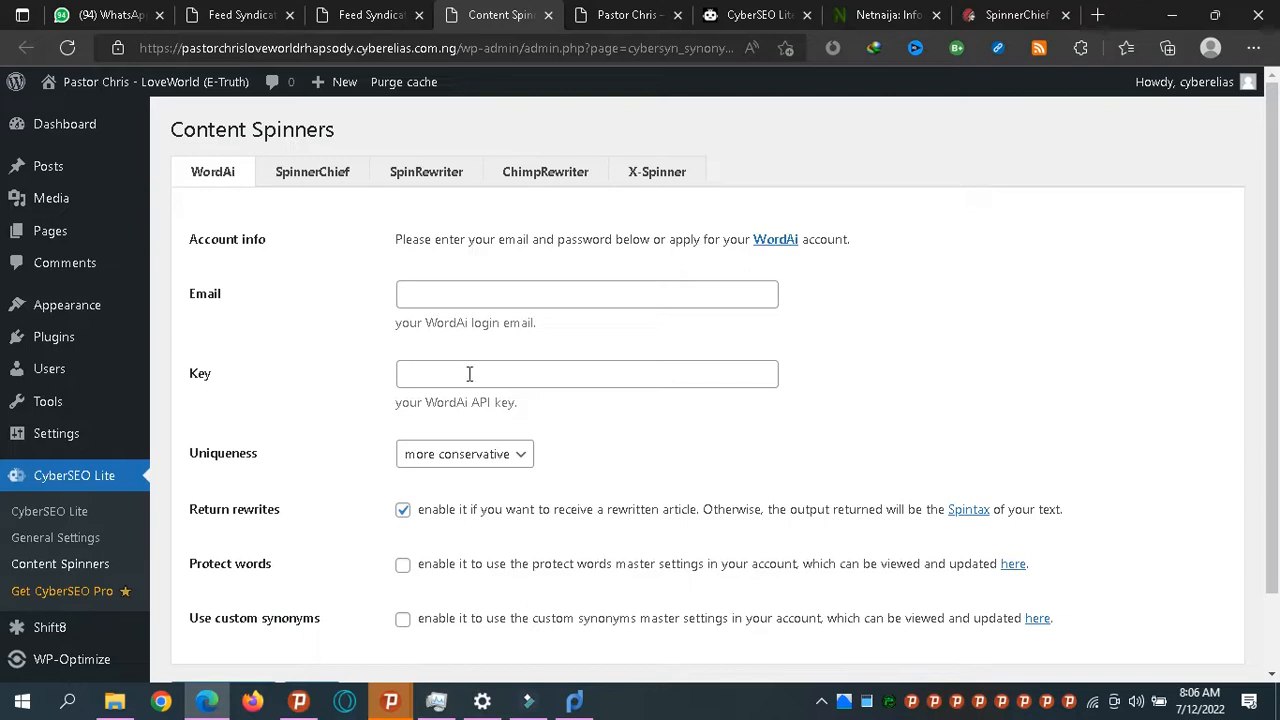
Step: Review the account and spin settings for SpinnerChief, SpinRewriter, ChimpRewriter, X-Spinner and WordAi
click(310, 172)
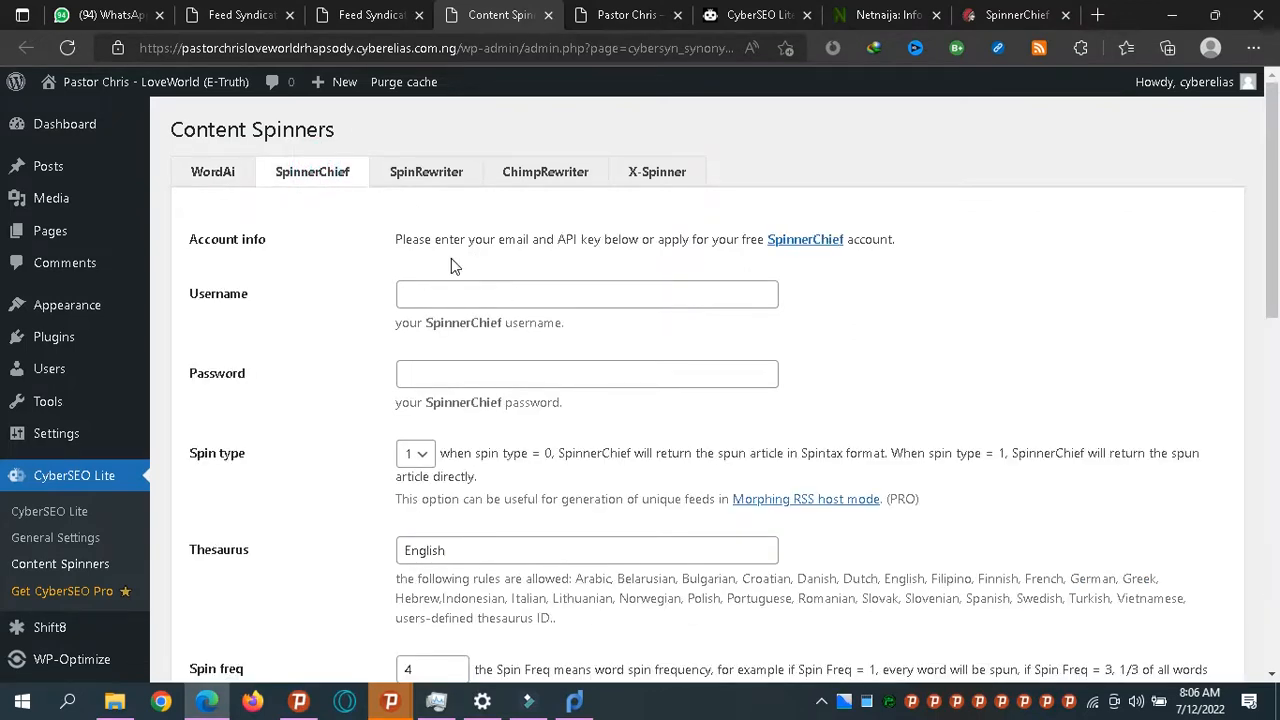
click(425, 180)
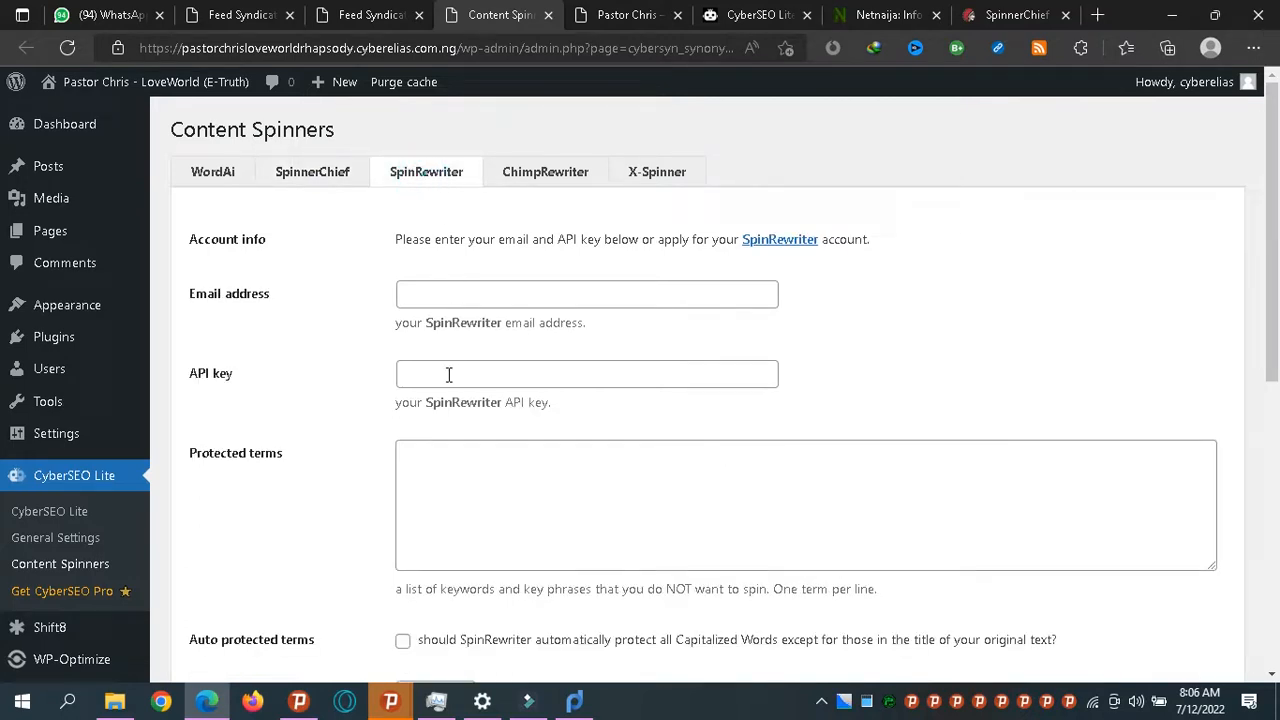
click(545, 170)
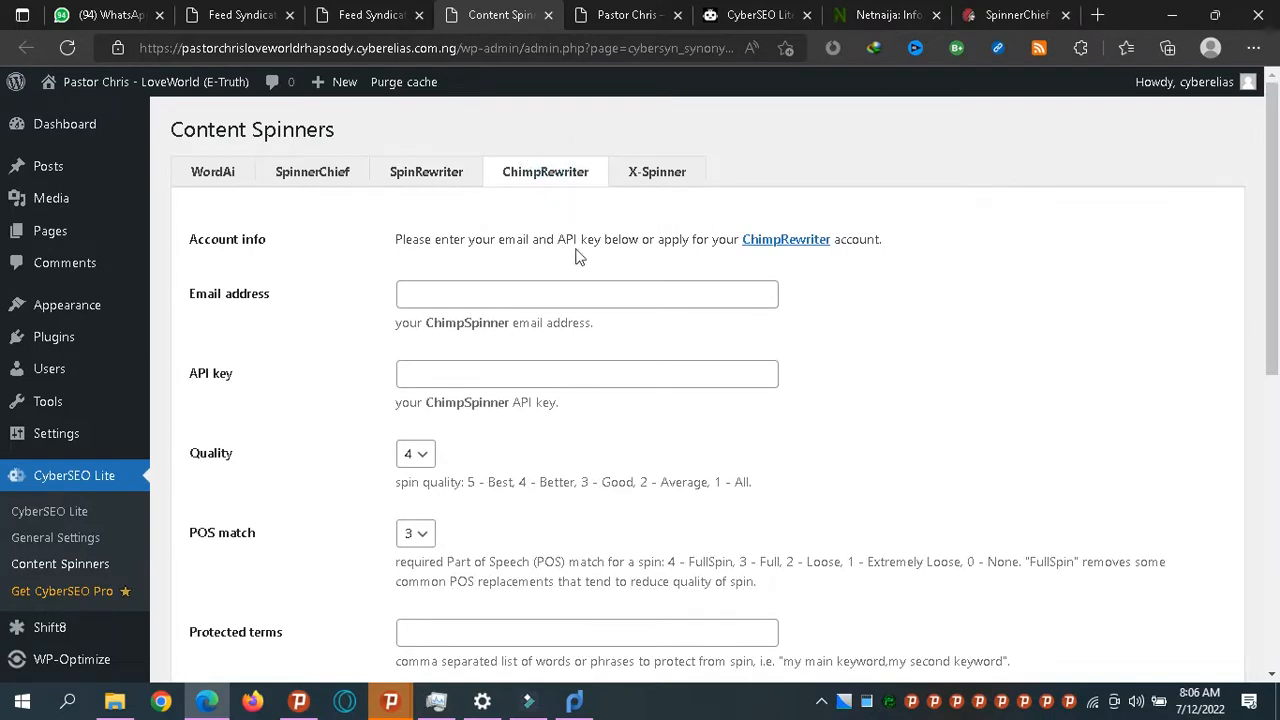
click(636, 178)
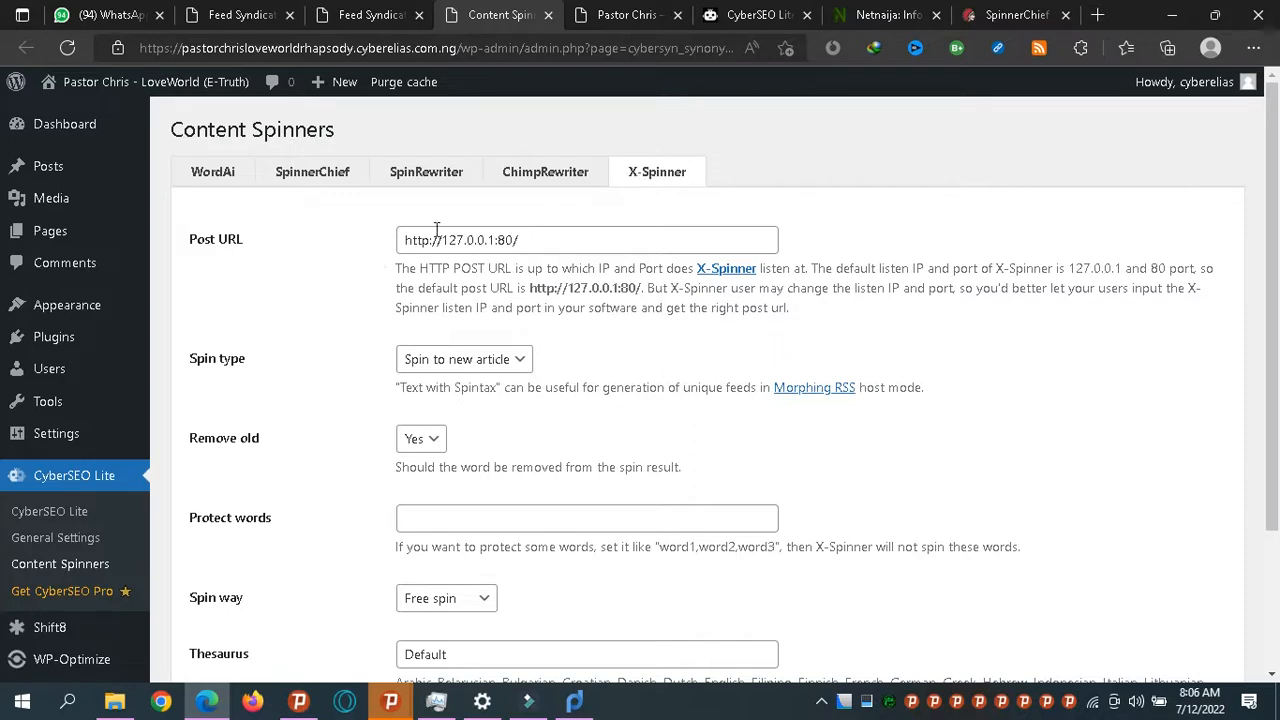
click(207, 175)
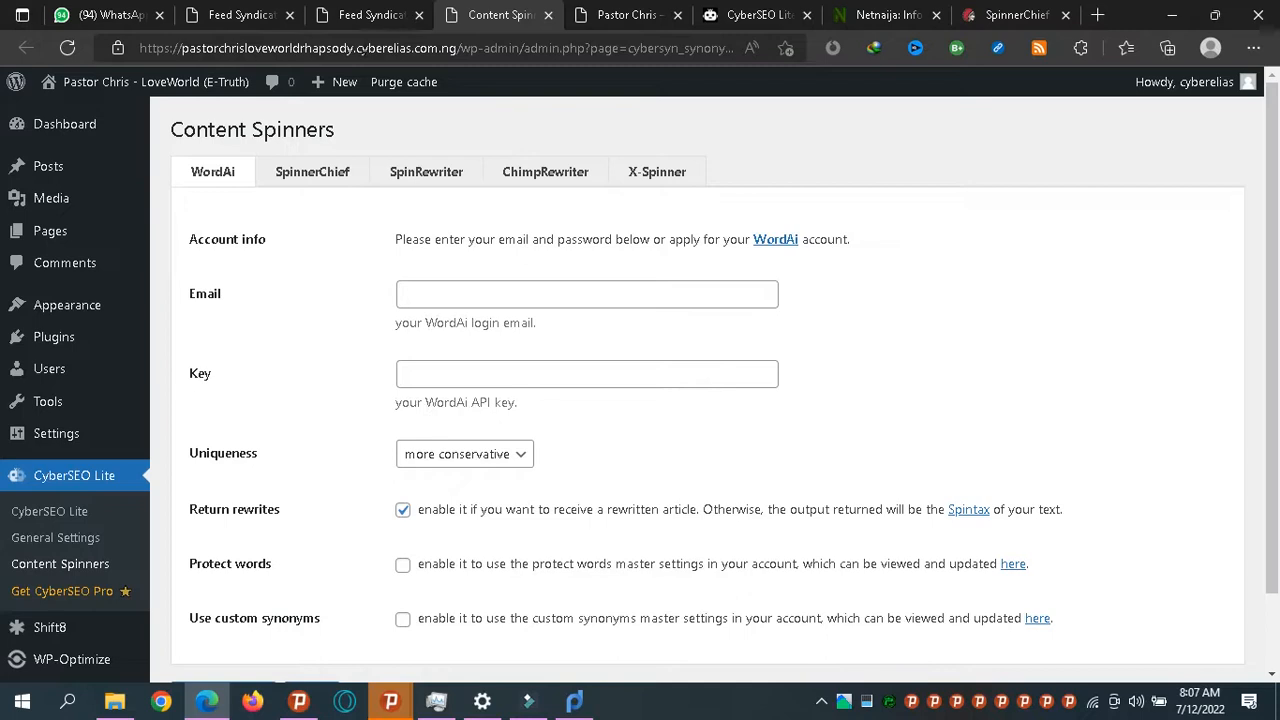
Step: Return to the feed settings and review the title synonymization, post footers and footer-in-excerpt options of the advanced settings
click(362, 16)
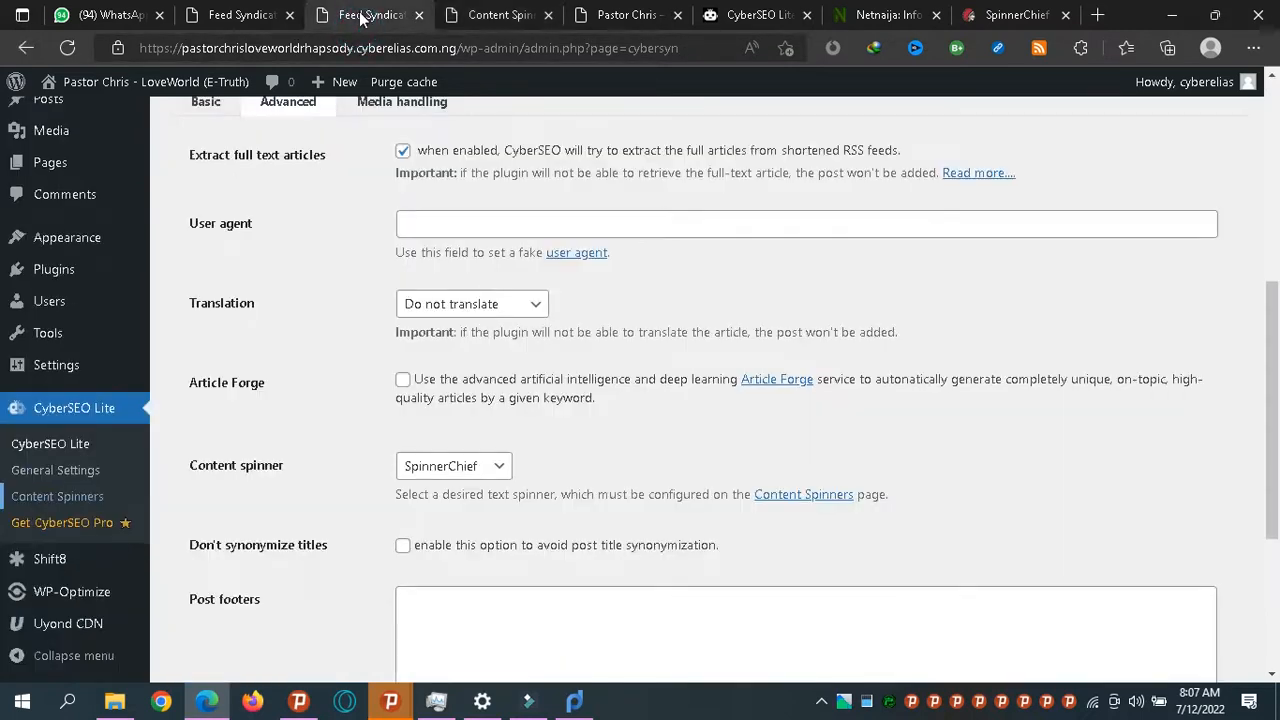
scroll(379, 328, down, 1)
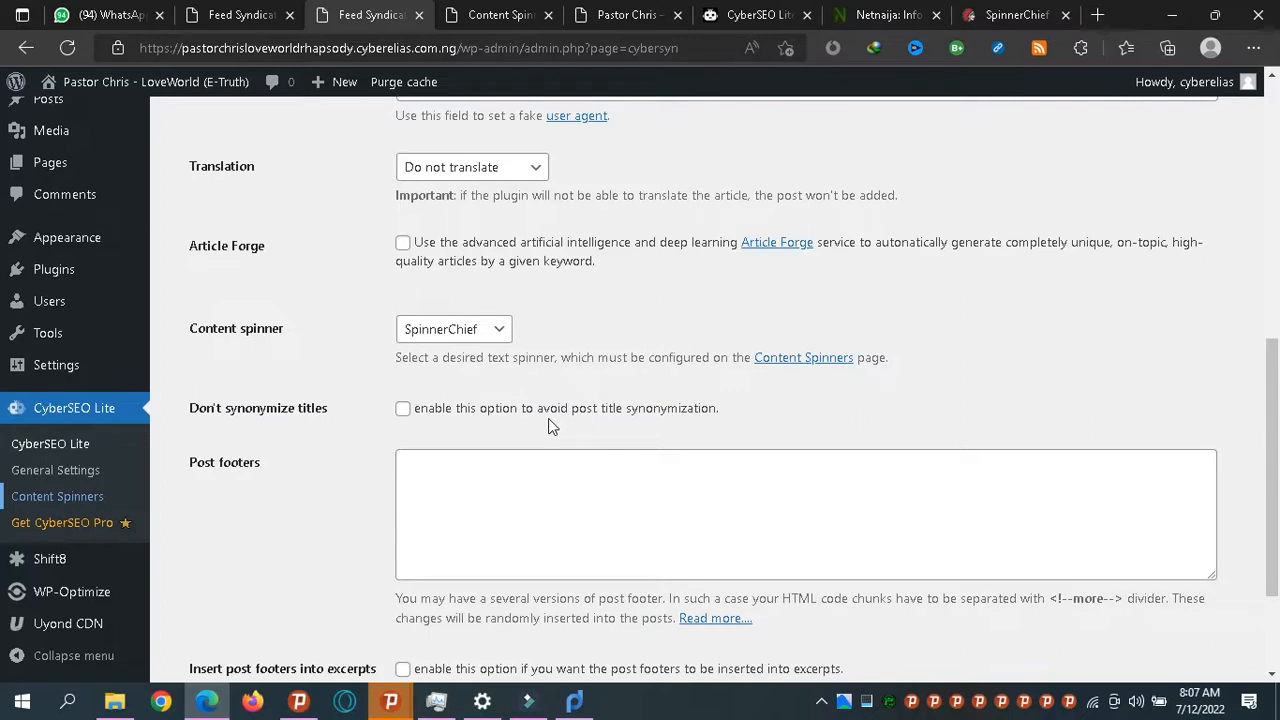
click(462, 493)
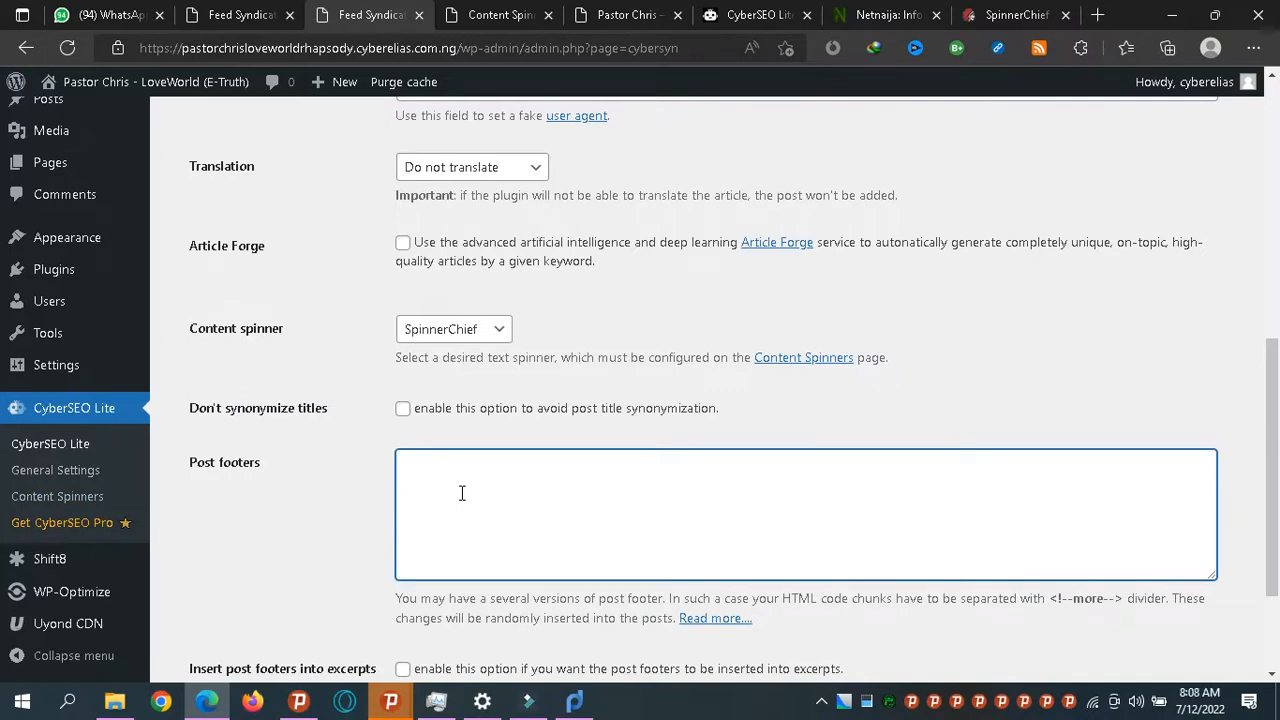
drag(1274, 470, 1274, 565)
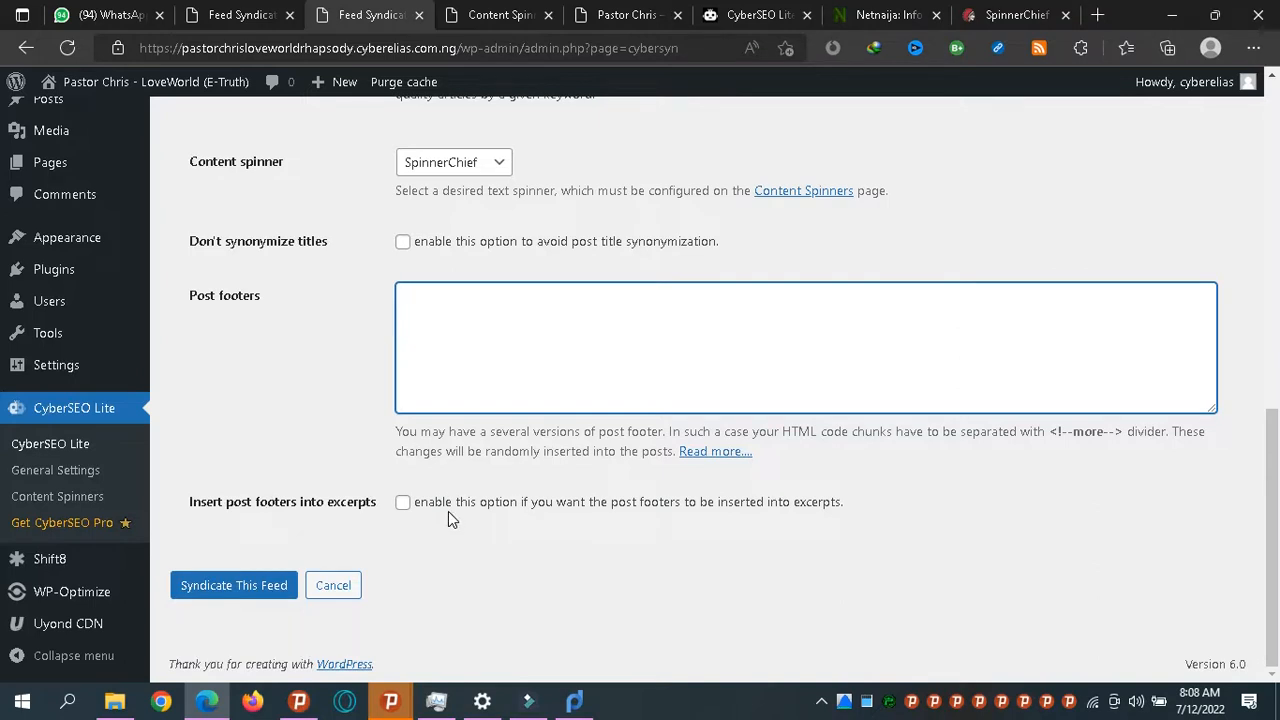
drag(1273, 480, 1275, 154)
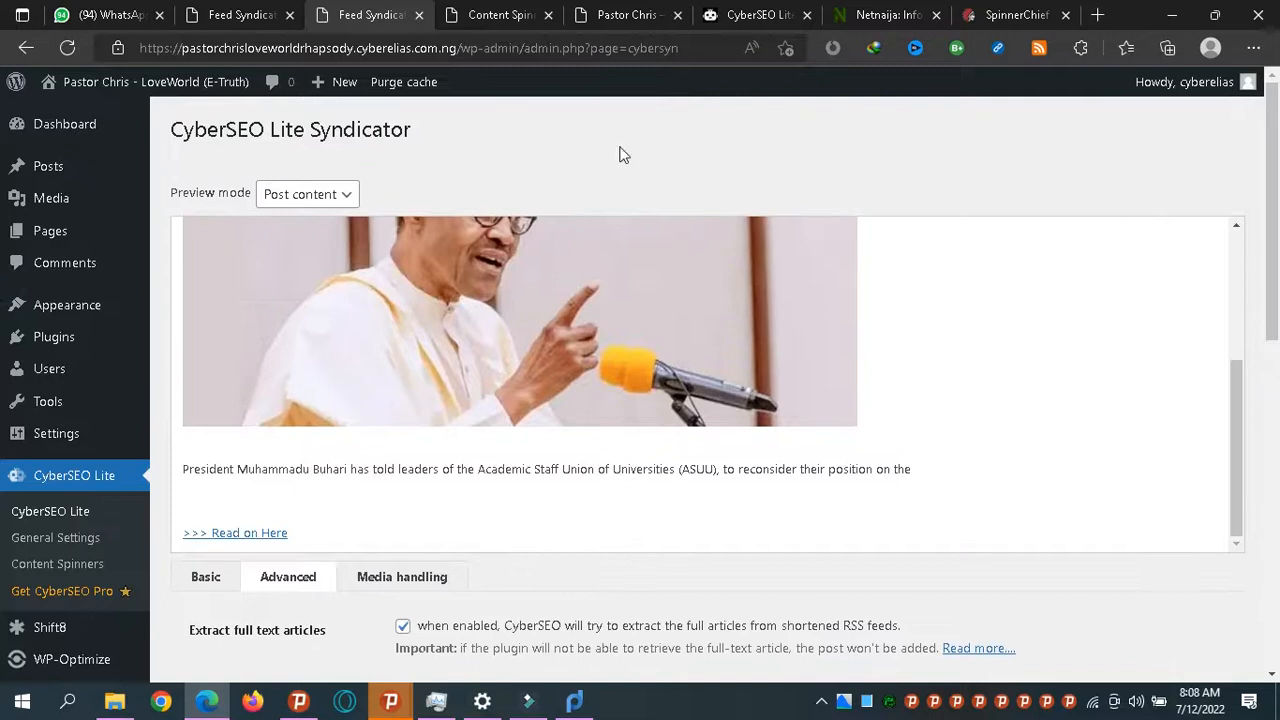
Step: In the feed's media handling settings, set the post thumbnails to "Create from the image media attachment"
click(402, 578)
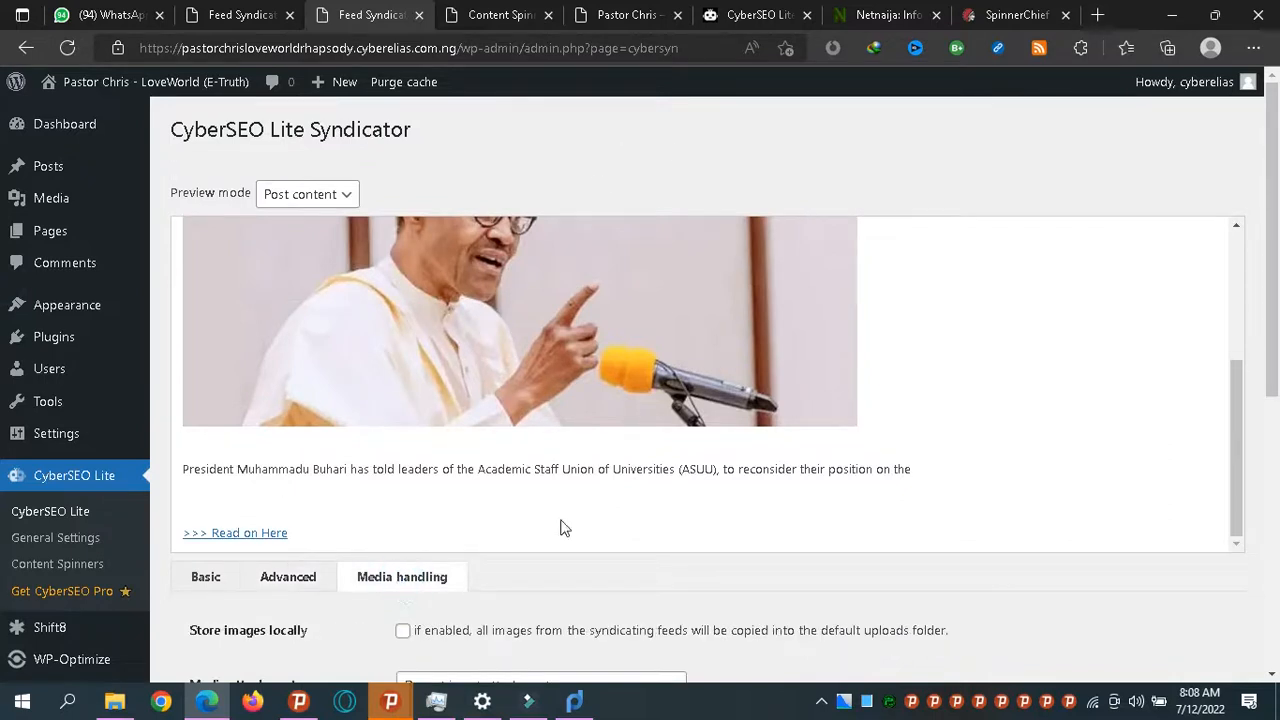
scroll(1276, 336, down, 2)
scroll(1275, 336, down, 3)
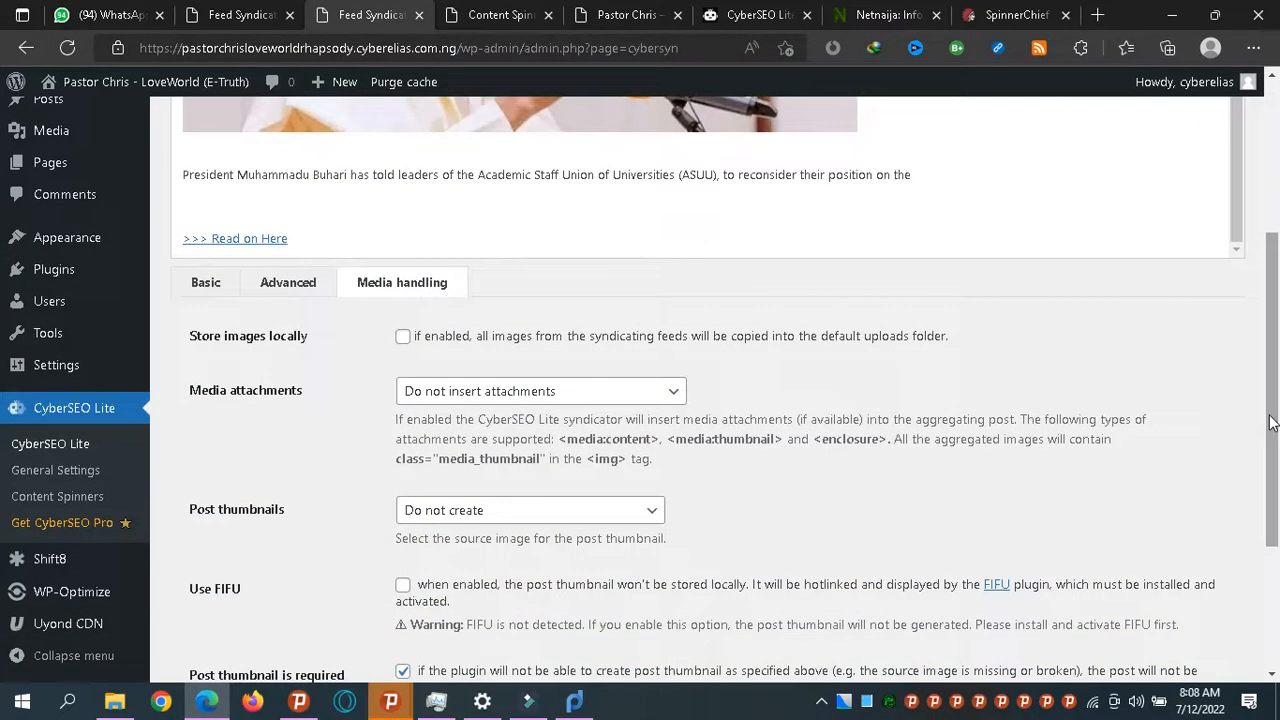
scroll(1268, 430, down, 1)
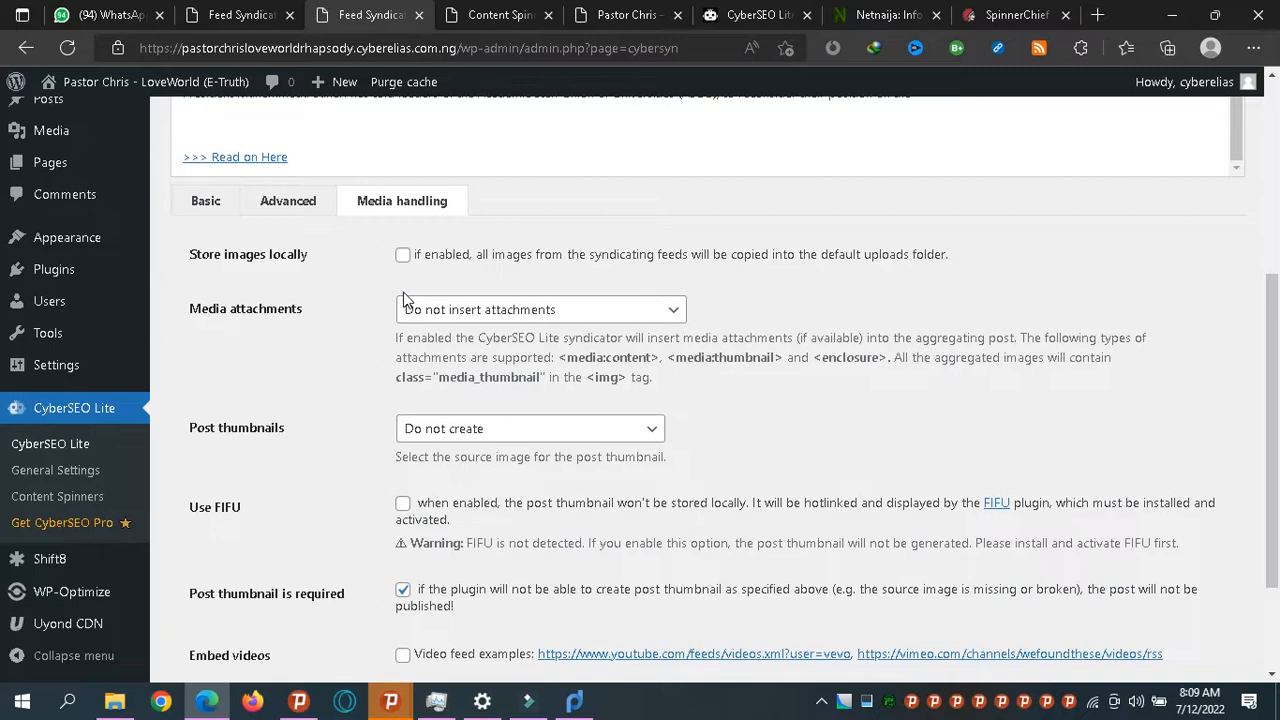
click(459, 438)
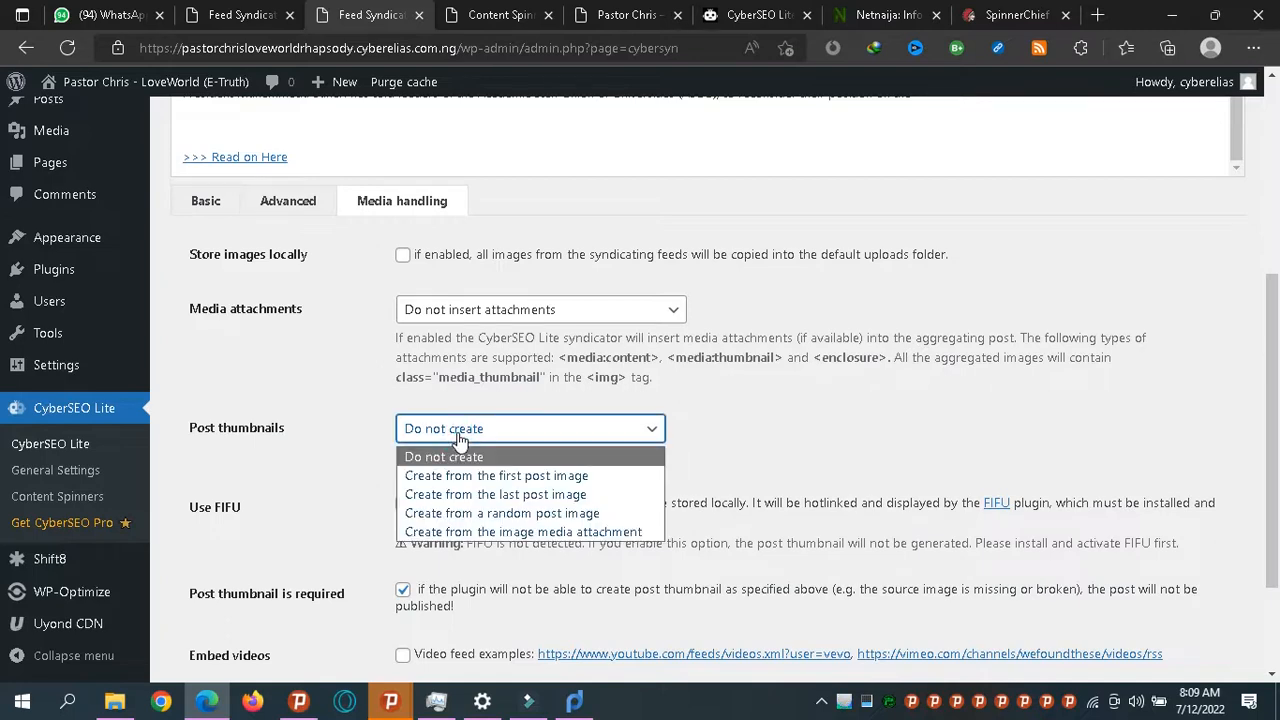
click(447, 537)
click(380, 497)
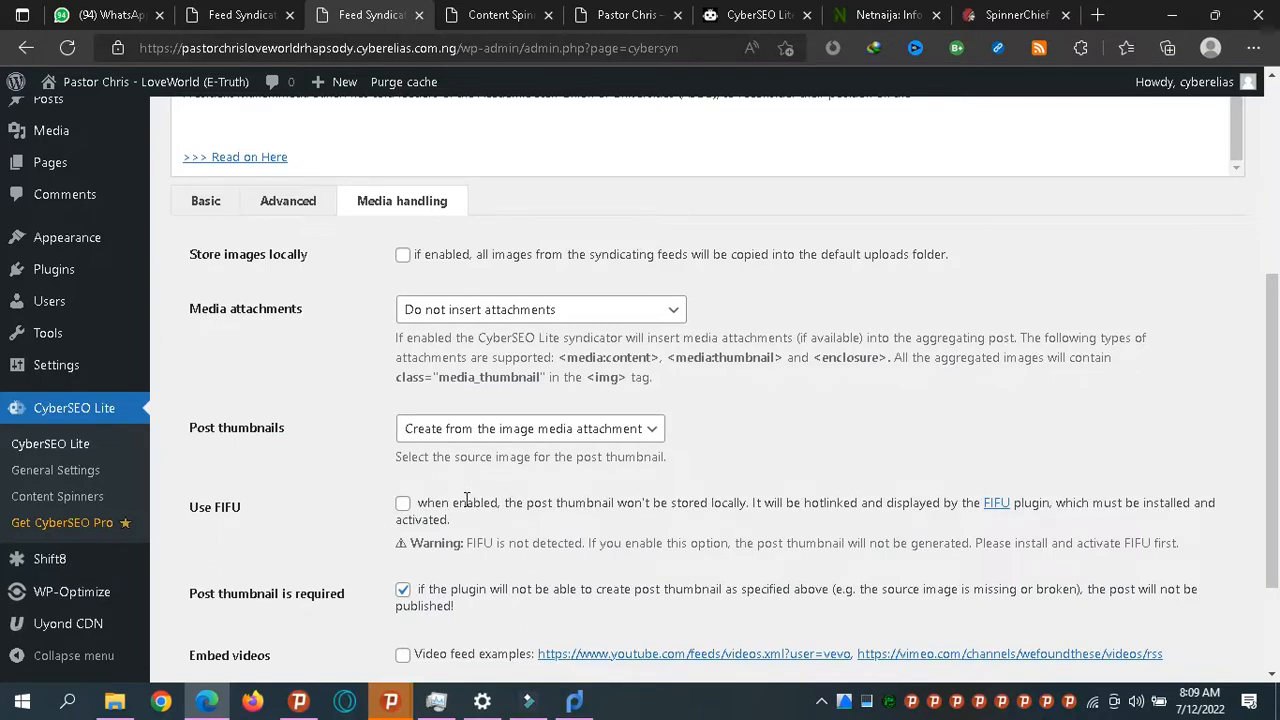
Step: Enable embedding of videos for the feed and syndicate it with the configured settings
scroll(1248, 388, down, 2)
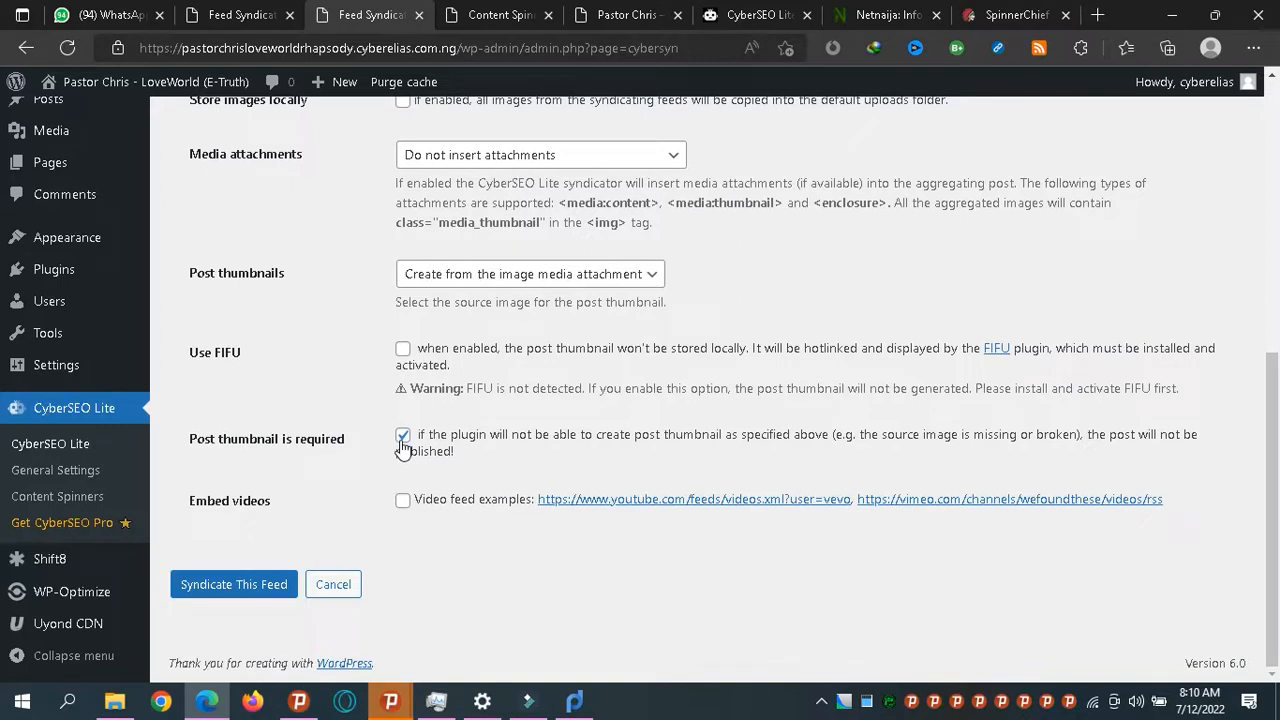
click(403, 505)
scroll(3, 517, up, 2)
scroll(3, 517, down, 2)
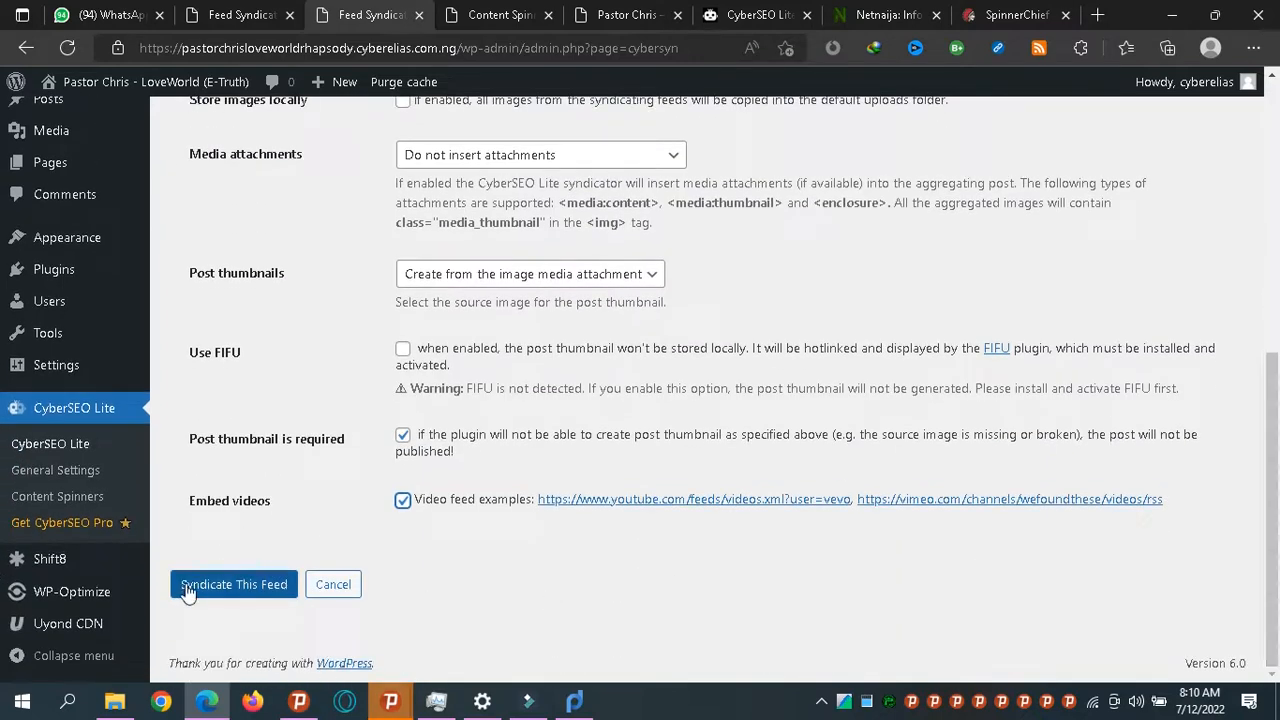
click(221, 590)
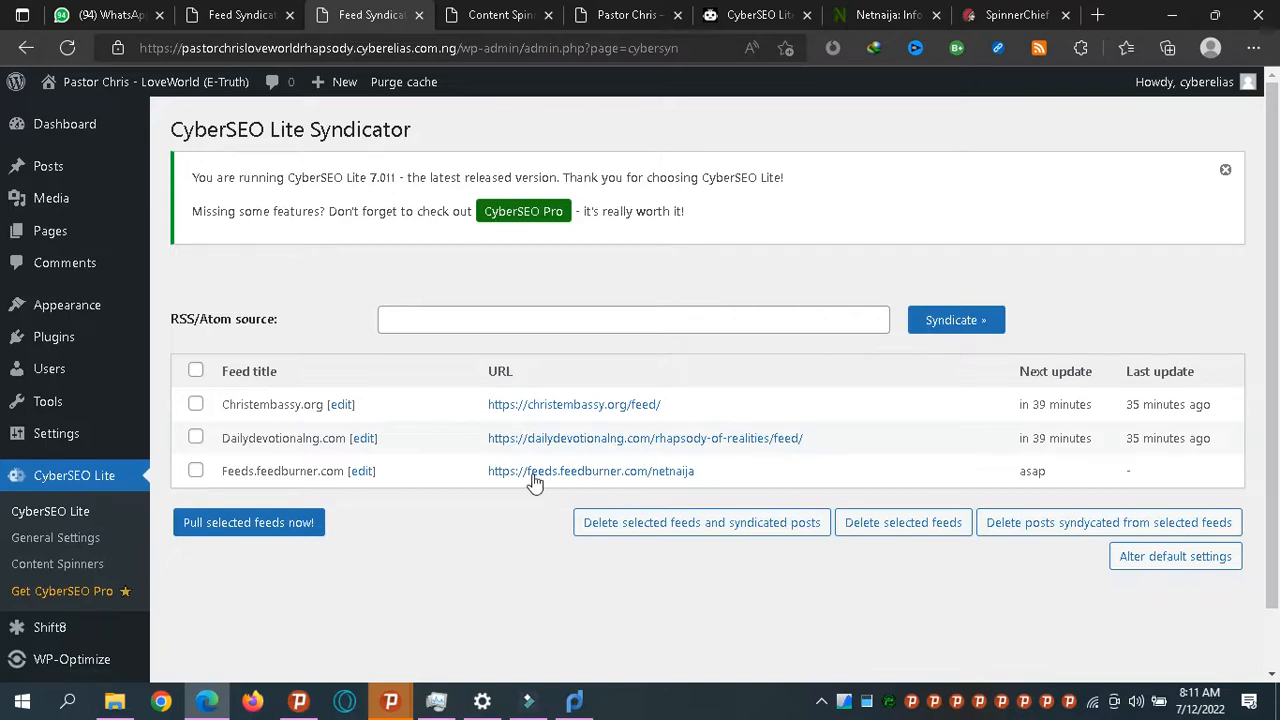
Step: Open the Feeds.feedburner.com feed for editing and set its update check interval to 75 minutes
click(365, 472)
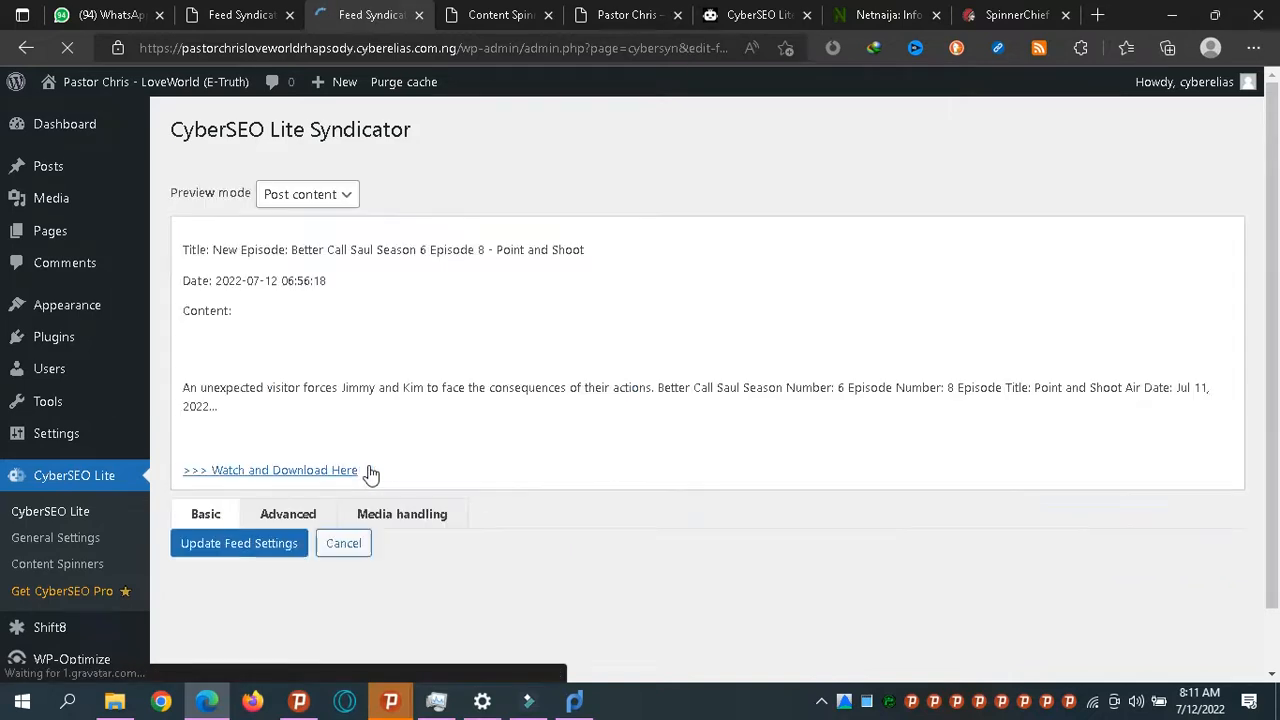
click(1272, 366)
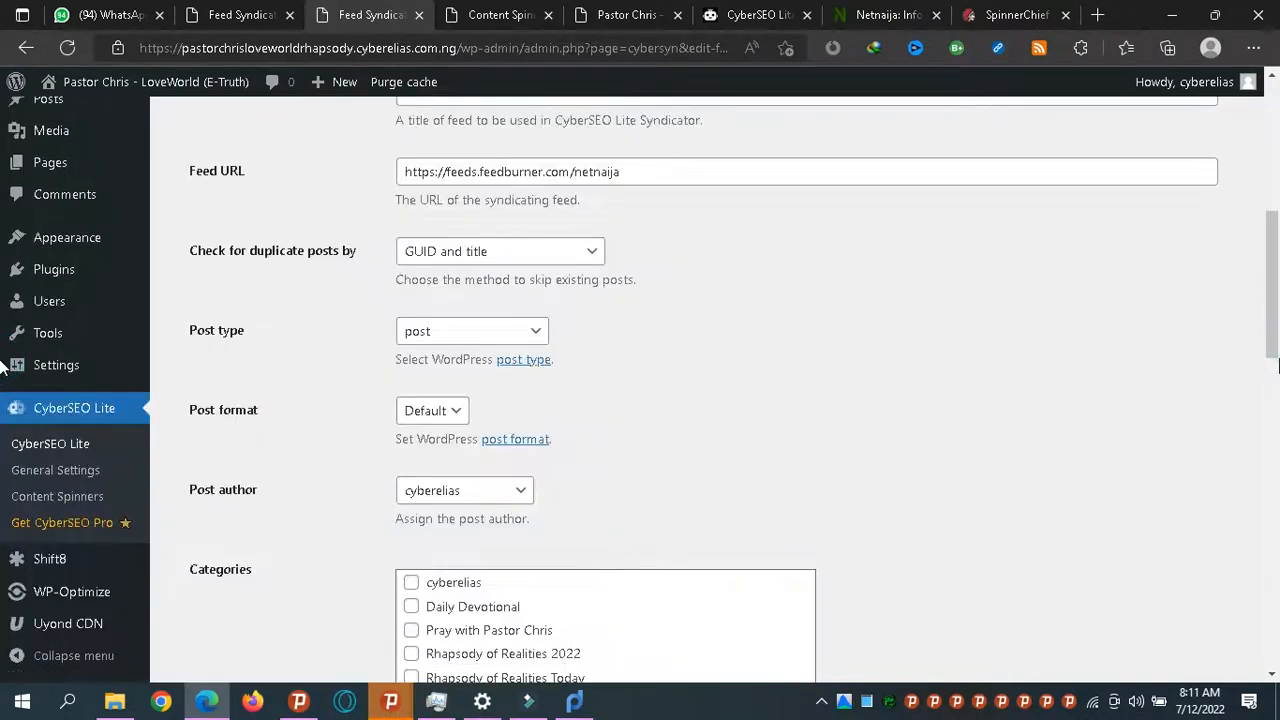
drag(1272, 315, 1278, 231)
mouse_move(1238, 132)
mouse_down()
mouse_move(1245, 185)
mouse_move(1242, 130)
mouse_up()
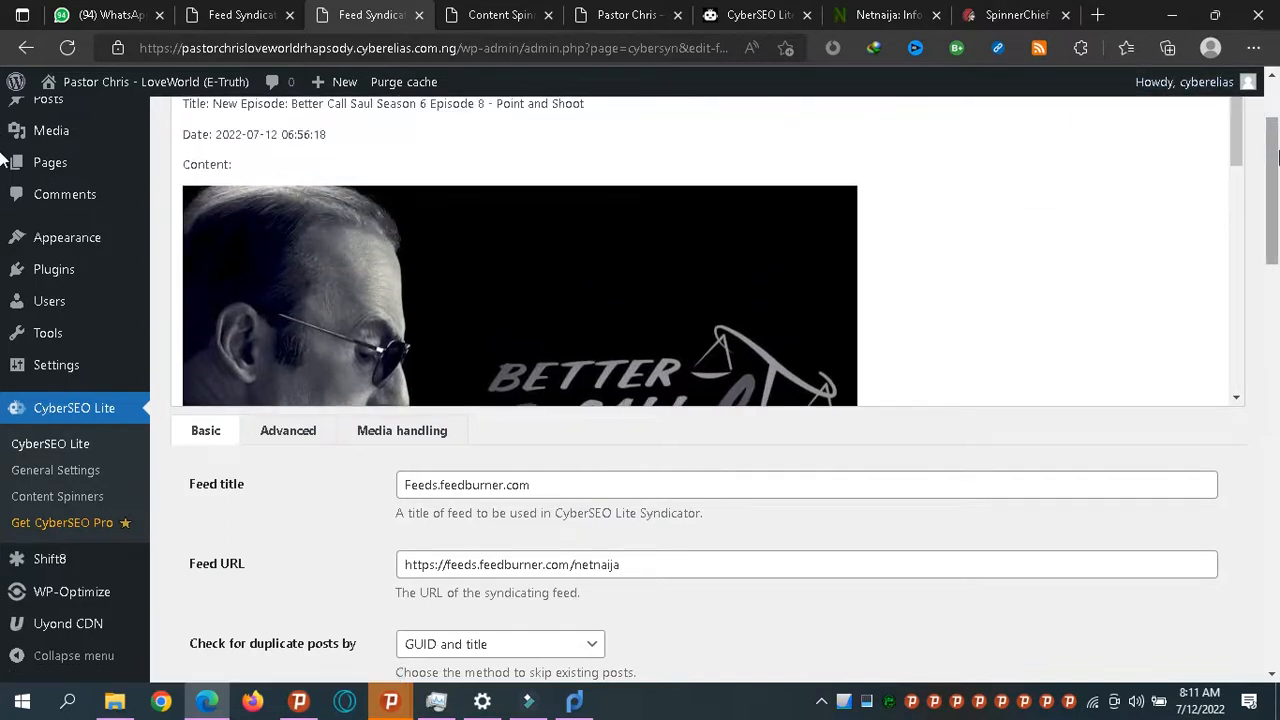
drag(1276, 163, 1276, 446)
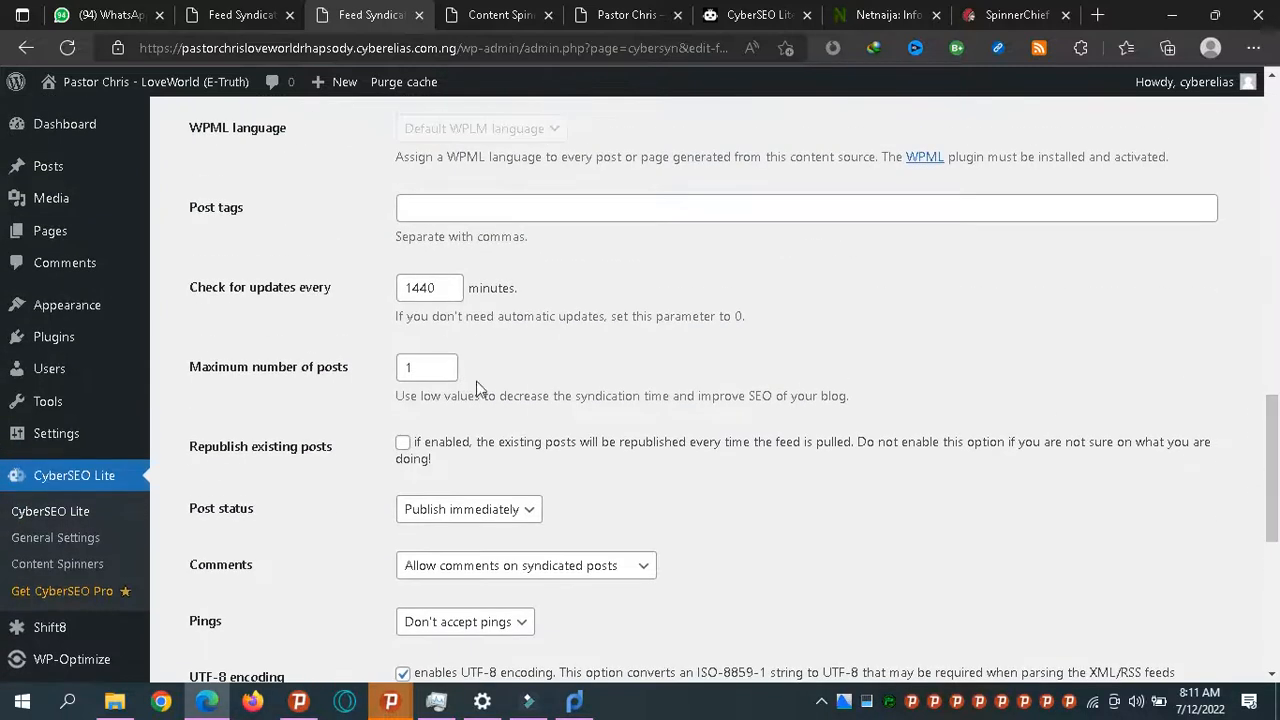
double_click(430, 289)
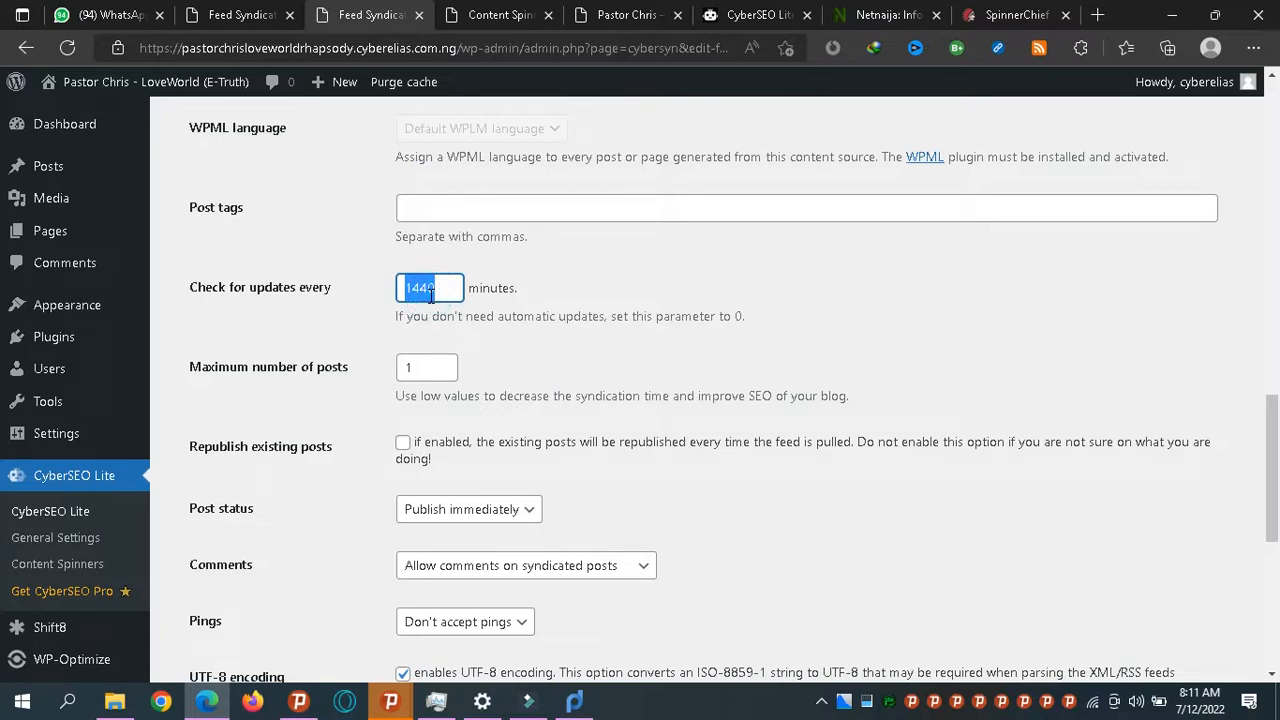
text(75)
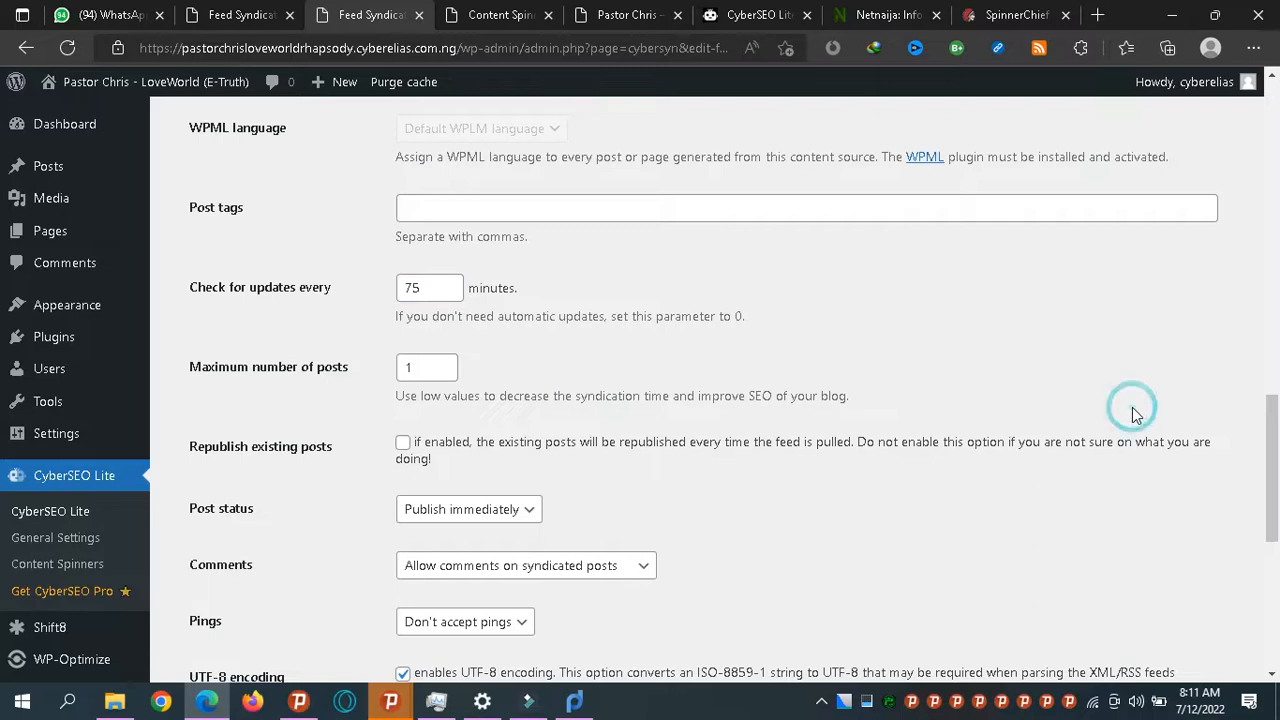
Step: Set the feed's media attachments to "Insert attachments at the top of the post" and save the updated feed settings
drag(1272, 470, 1277, 213)
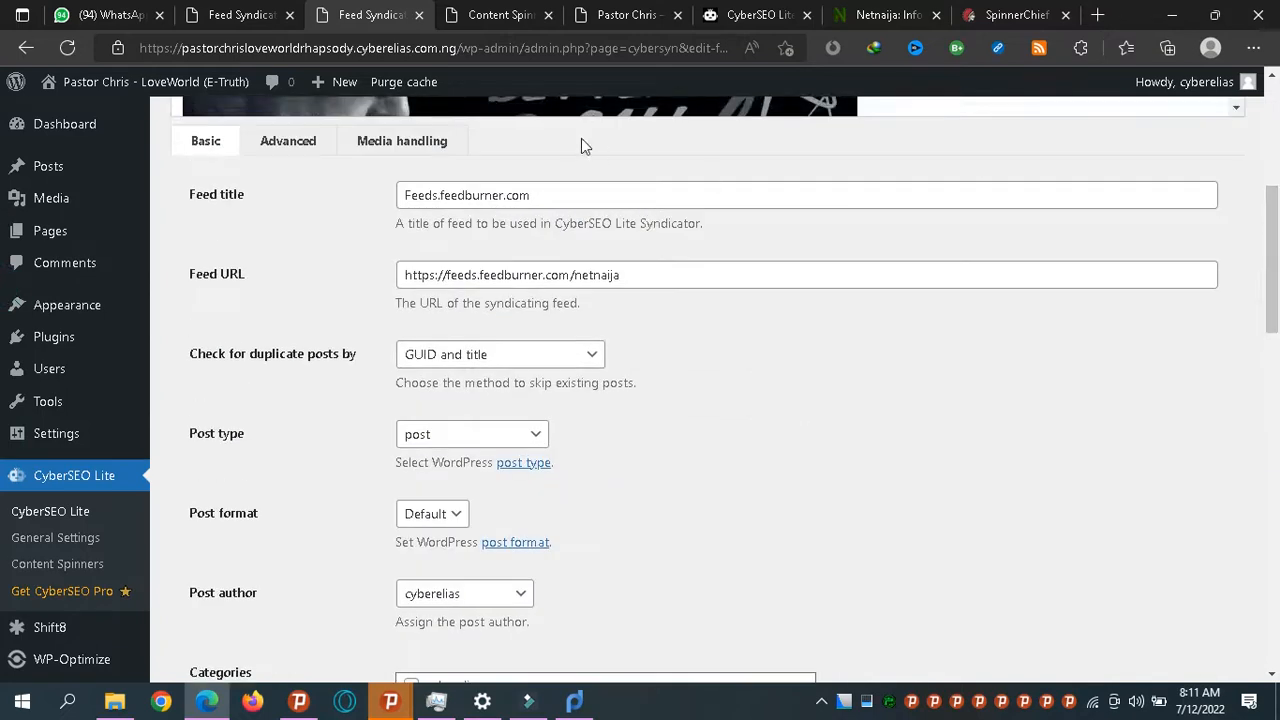
click(390, 150)
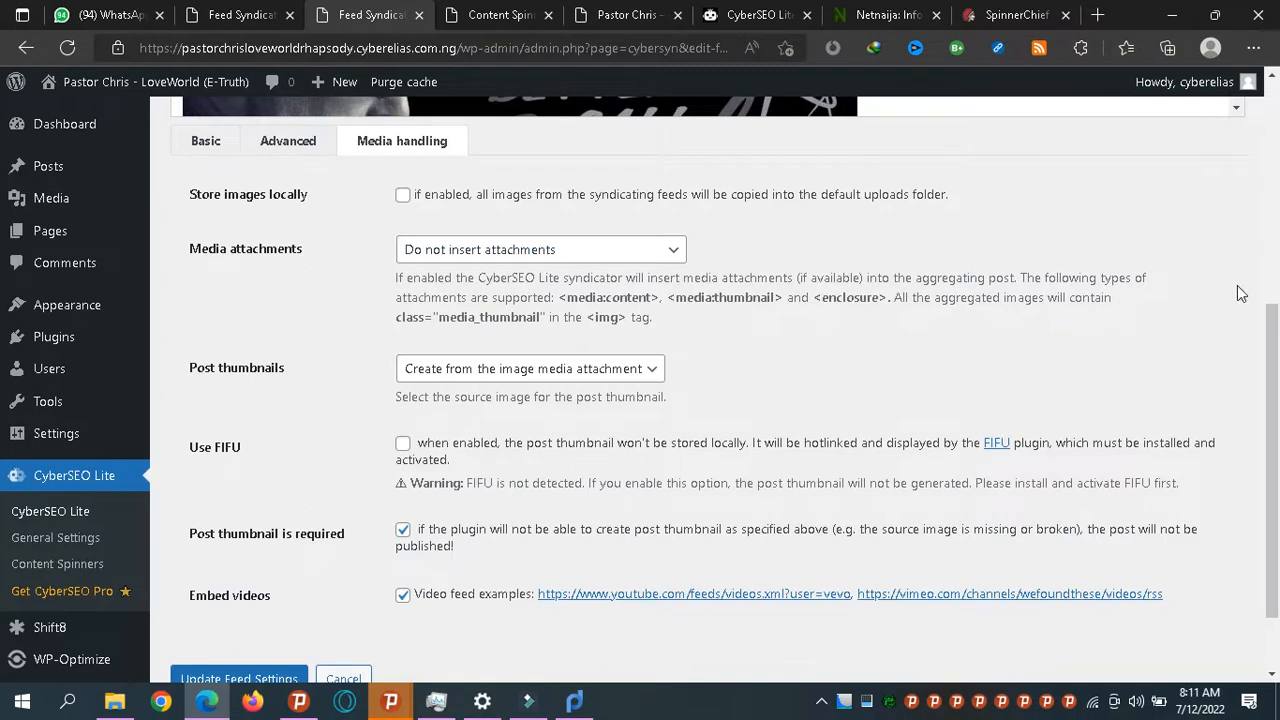
click(433, 255)
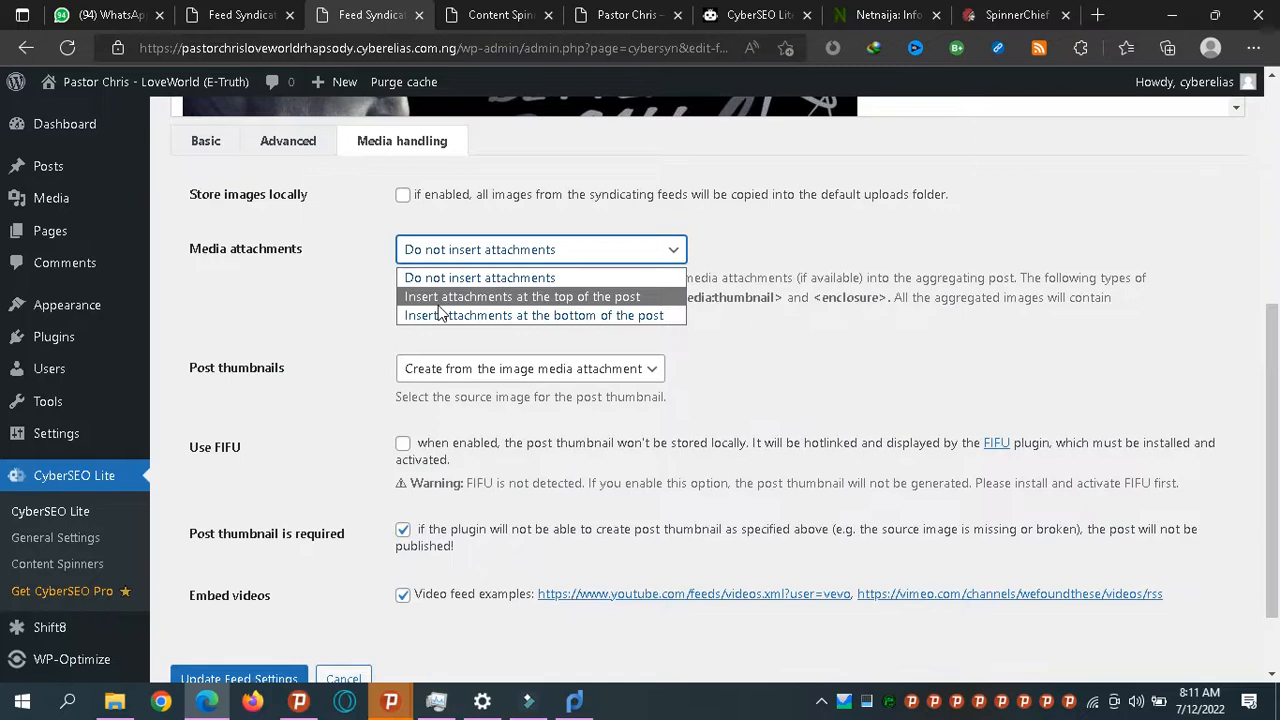
click(438, 305)
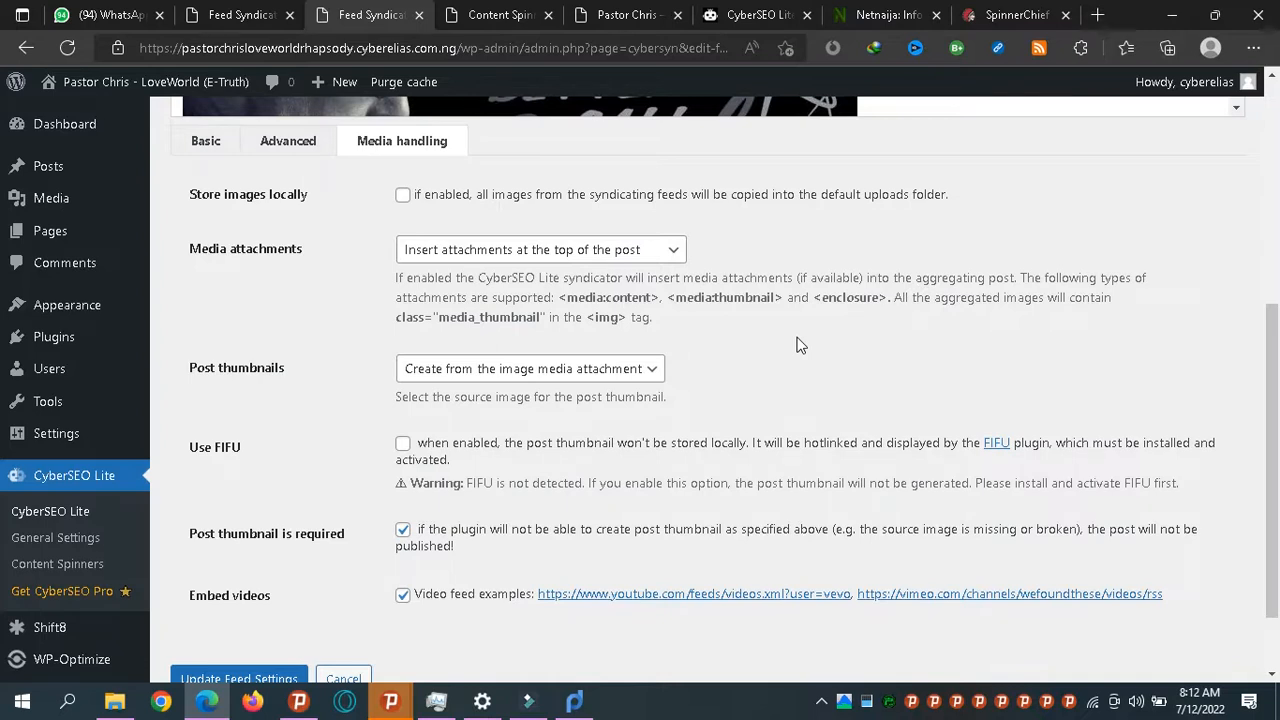
scroll(1258, 390, down, 1)
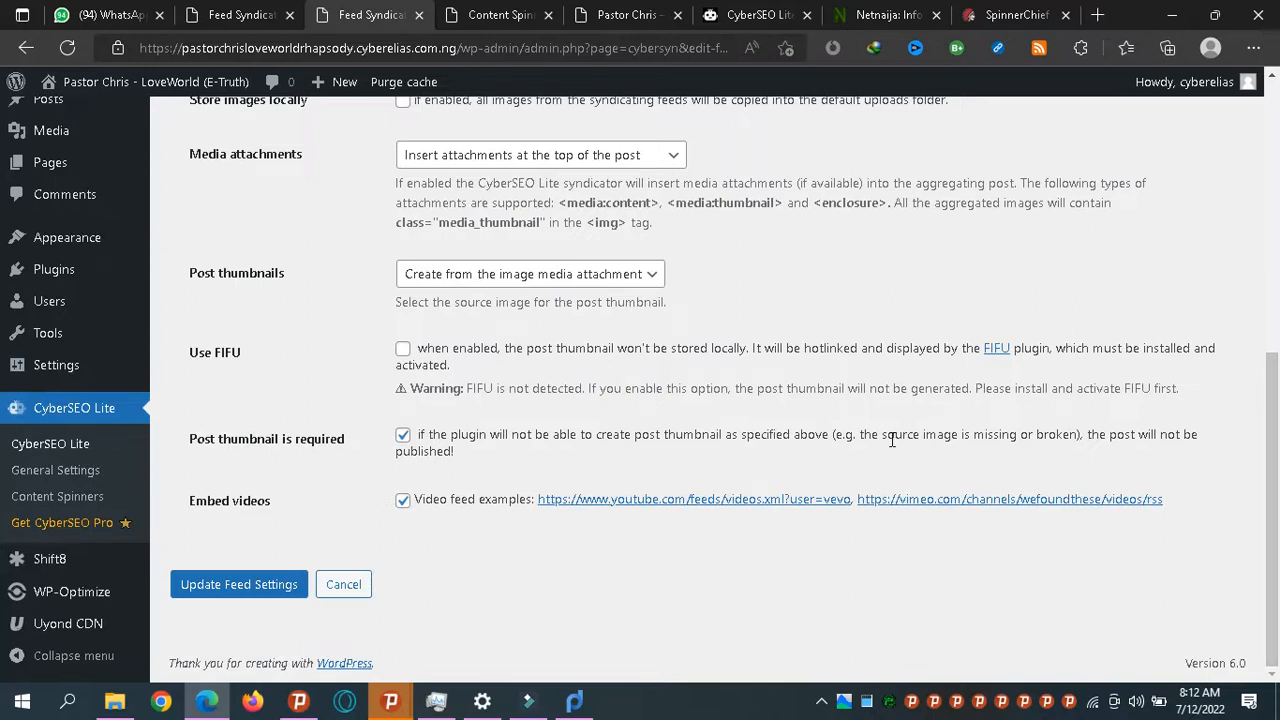
click(228, 588)
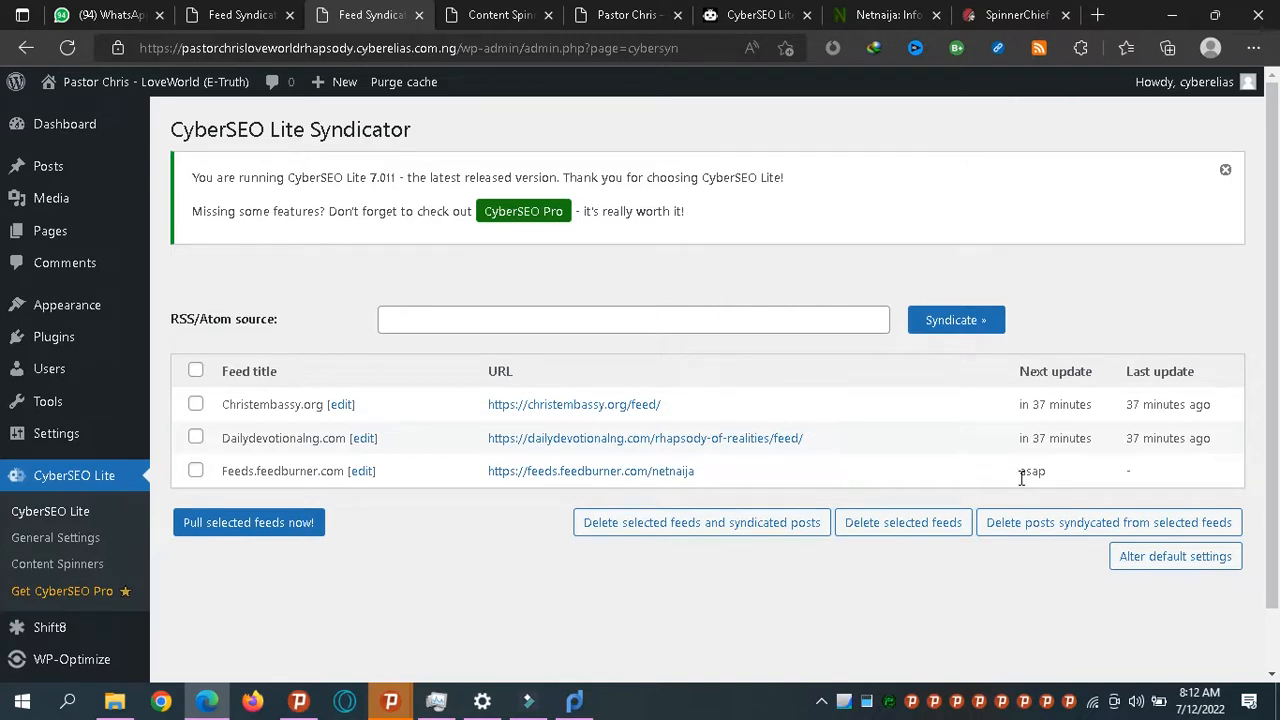
Step: Check the site's list of posts for newly syndicated entries and return to the CyberSEO Lite feed list
mouse_move(91, 193)
click(63, 171)
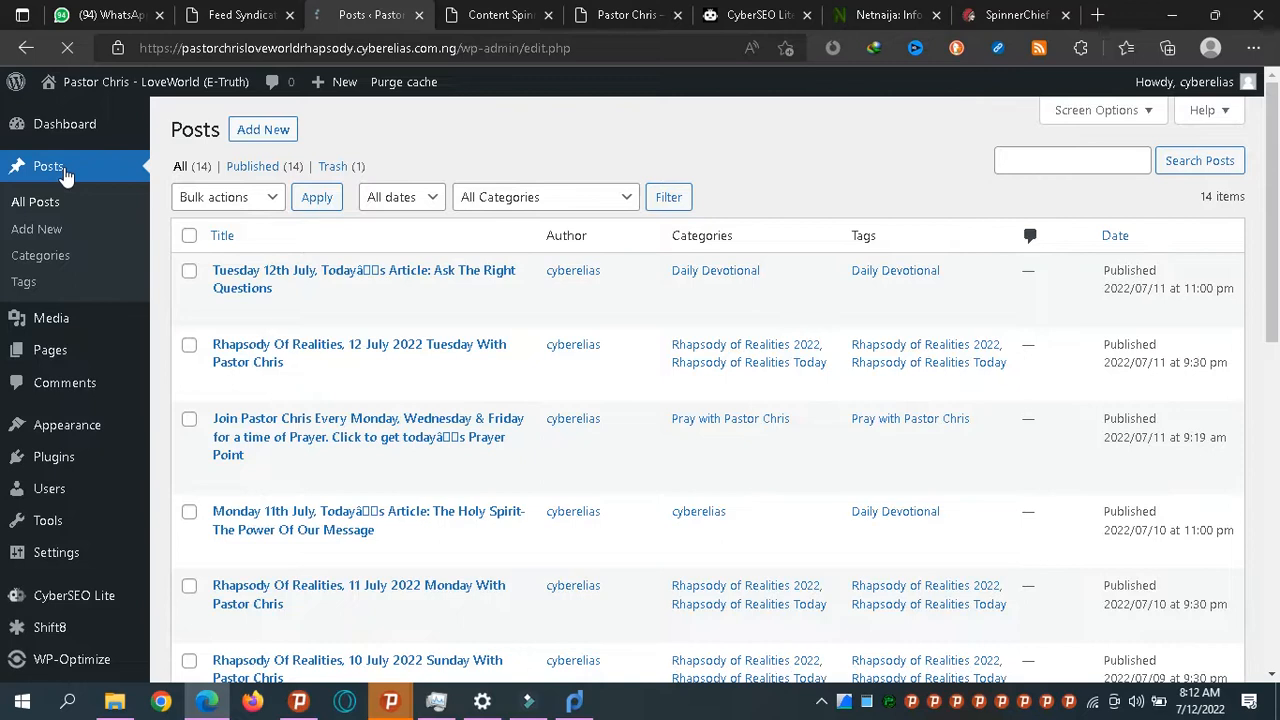
mouse_move(1277, 268)
mouse_down()
mouse_move(1277, 565)
mouse_move(1277, 257)
mouse_up()
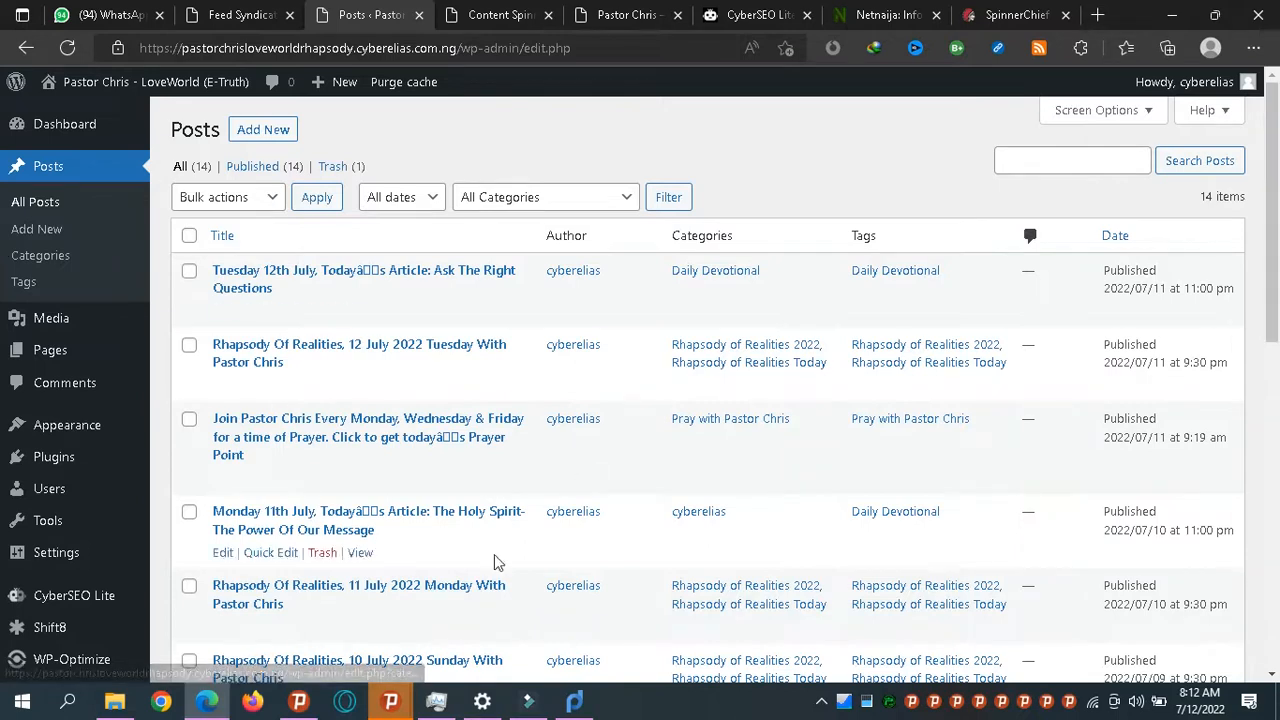
mouse_move(15, 505)
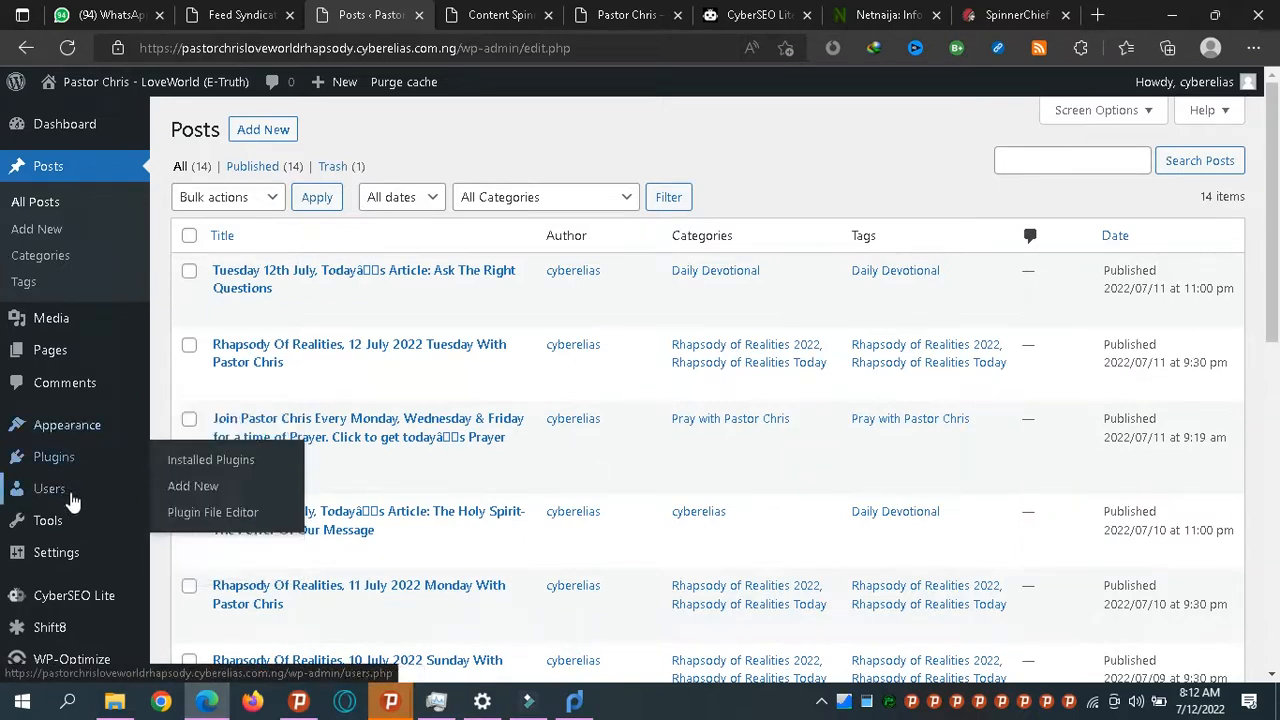
click(17, 55)
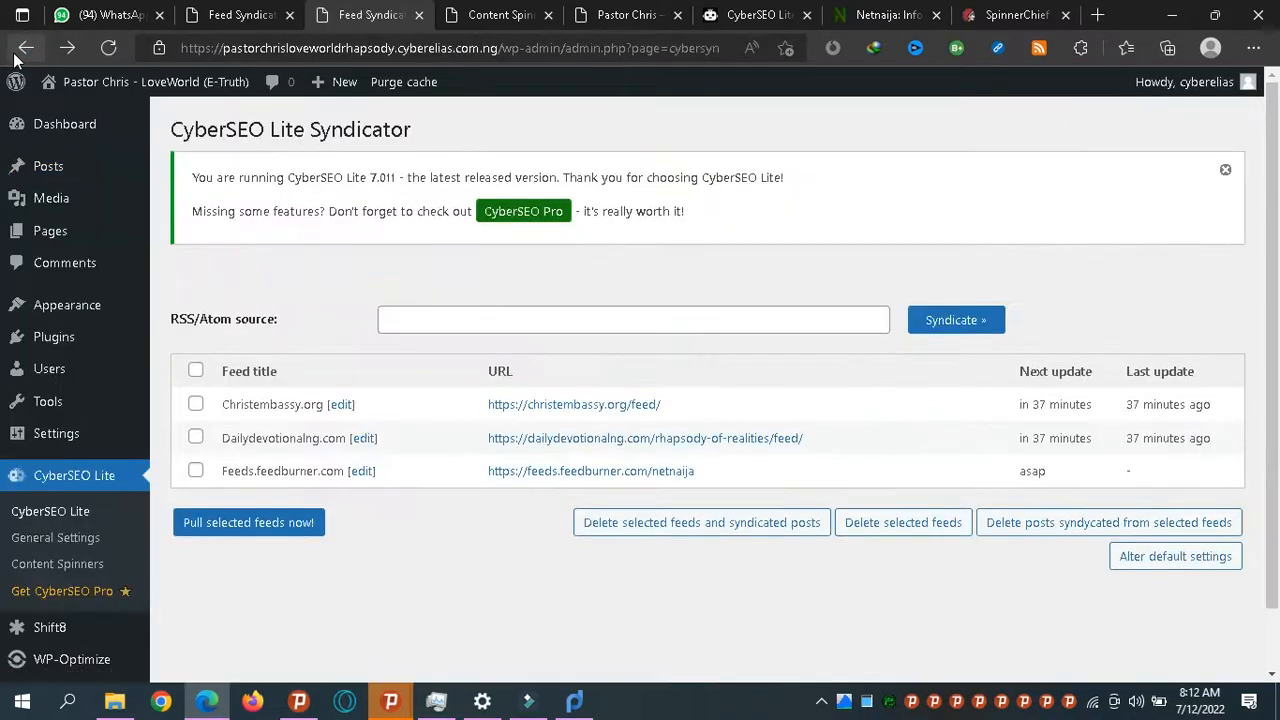
Step: Start pulling the Feeds.feedburner.com feed and open the live site from the other admin tab to check its posts
click(195, 471)
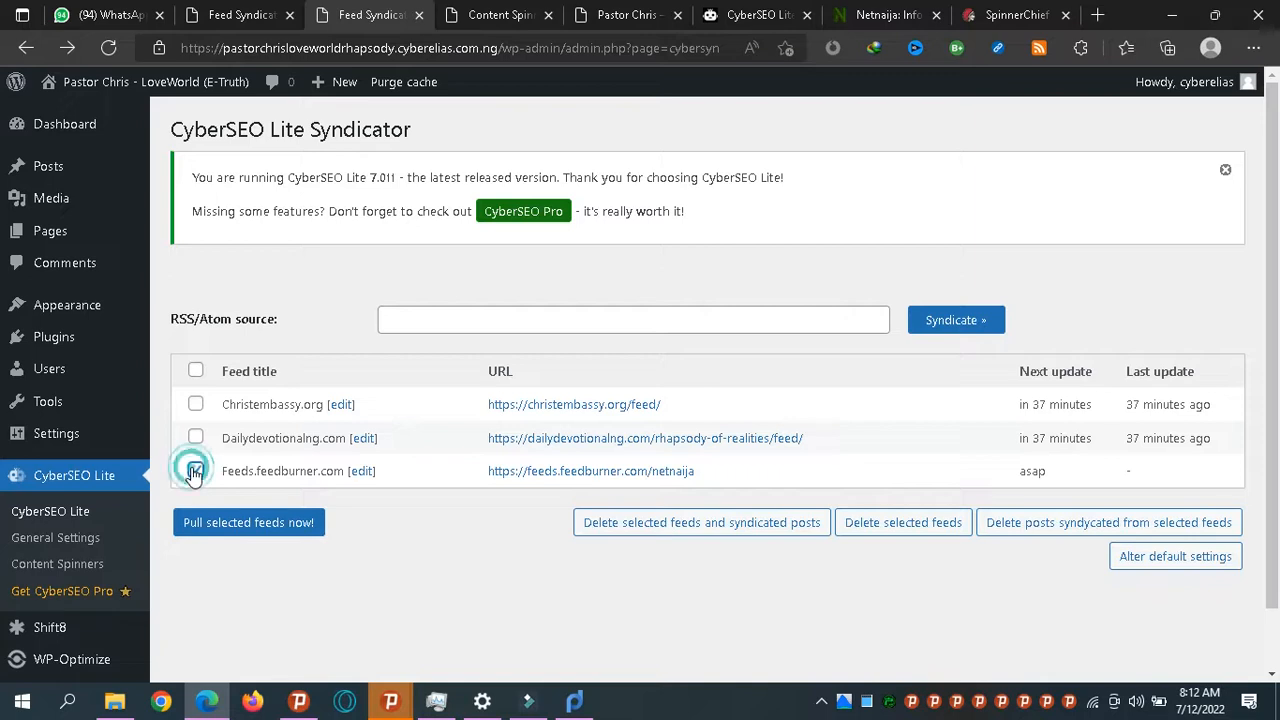
click(248, 523)
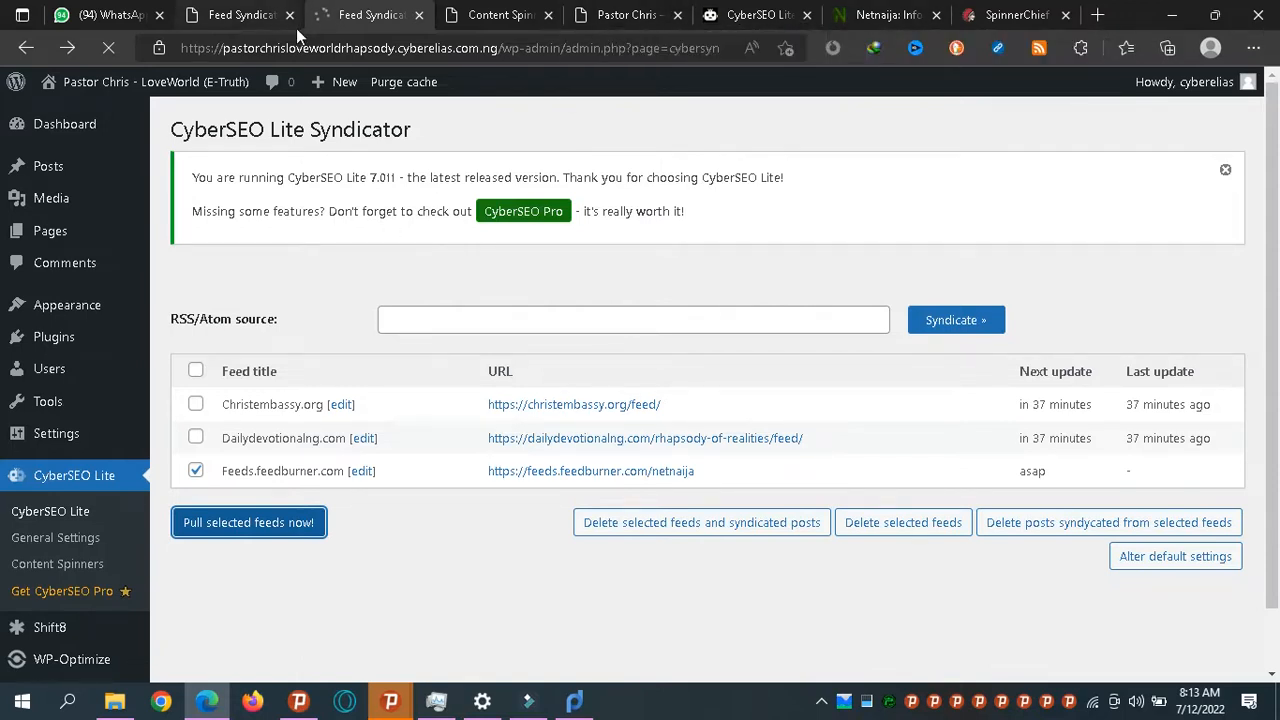
click(242, 15)
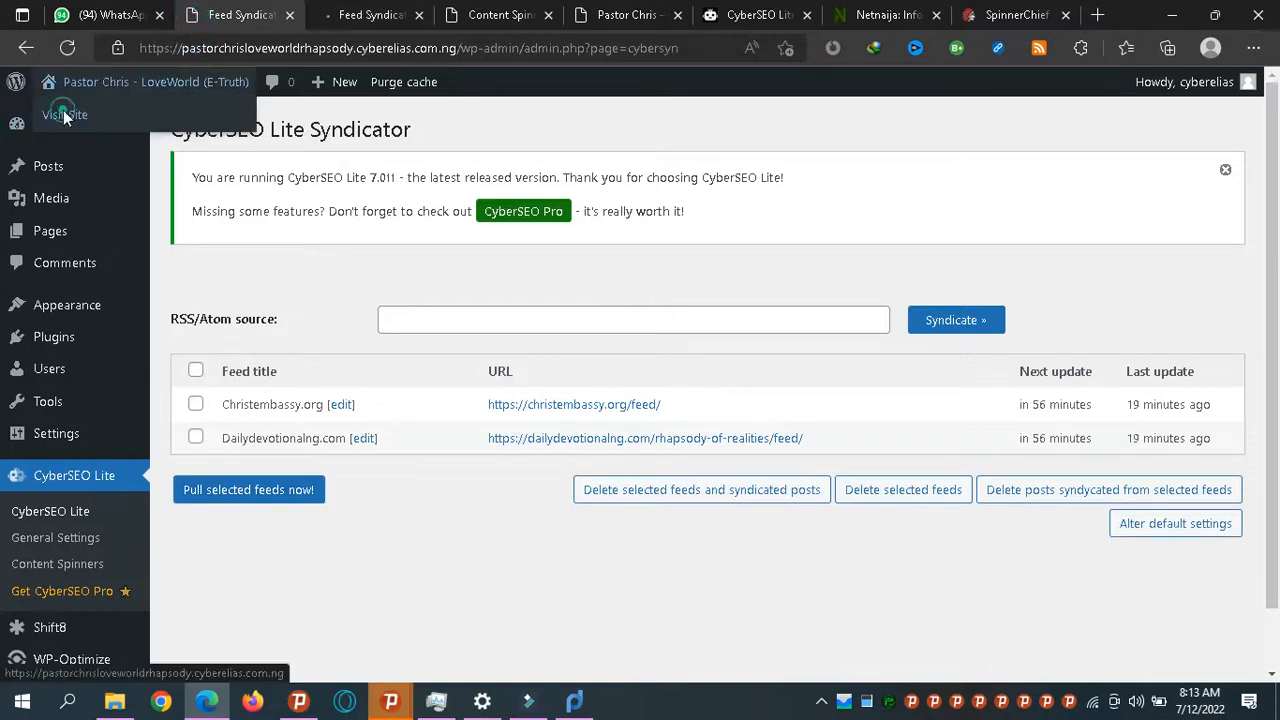
click(65, 115)
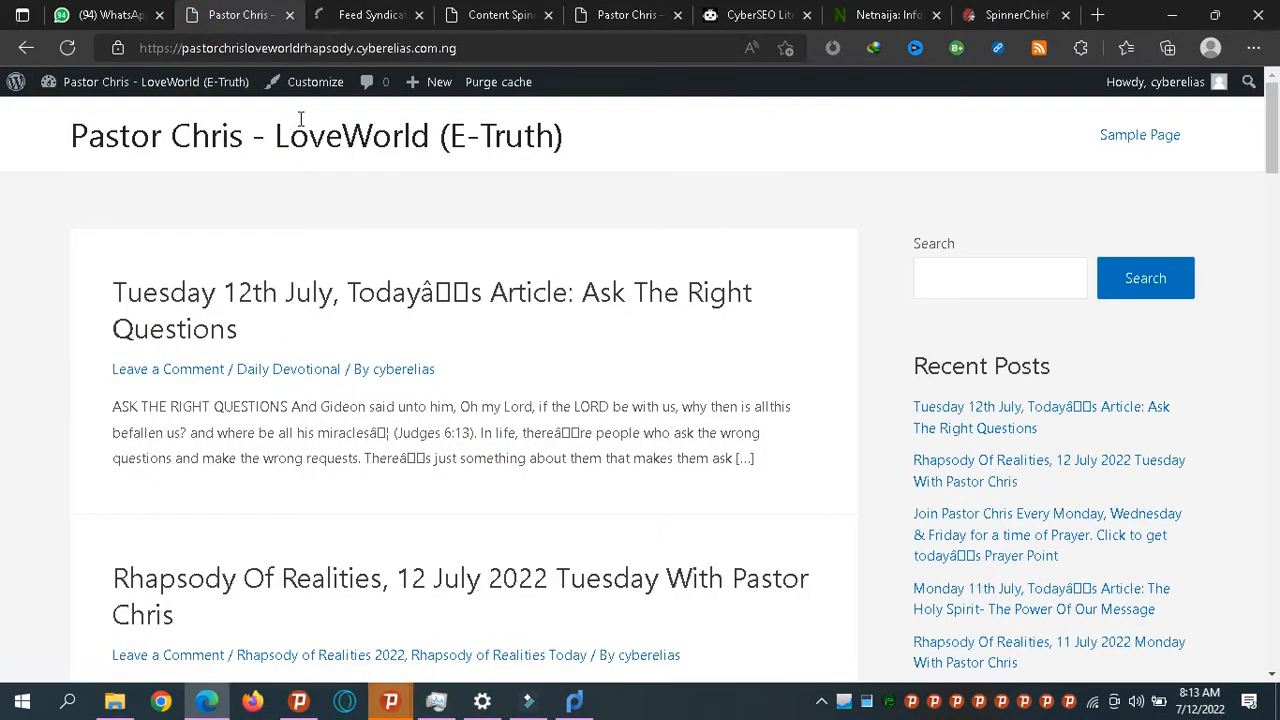
Step: Return to the feed list, stop the pending page load and pull the selected Feeds.feedburner.com feed again
click(368, 15)
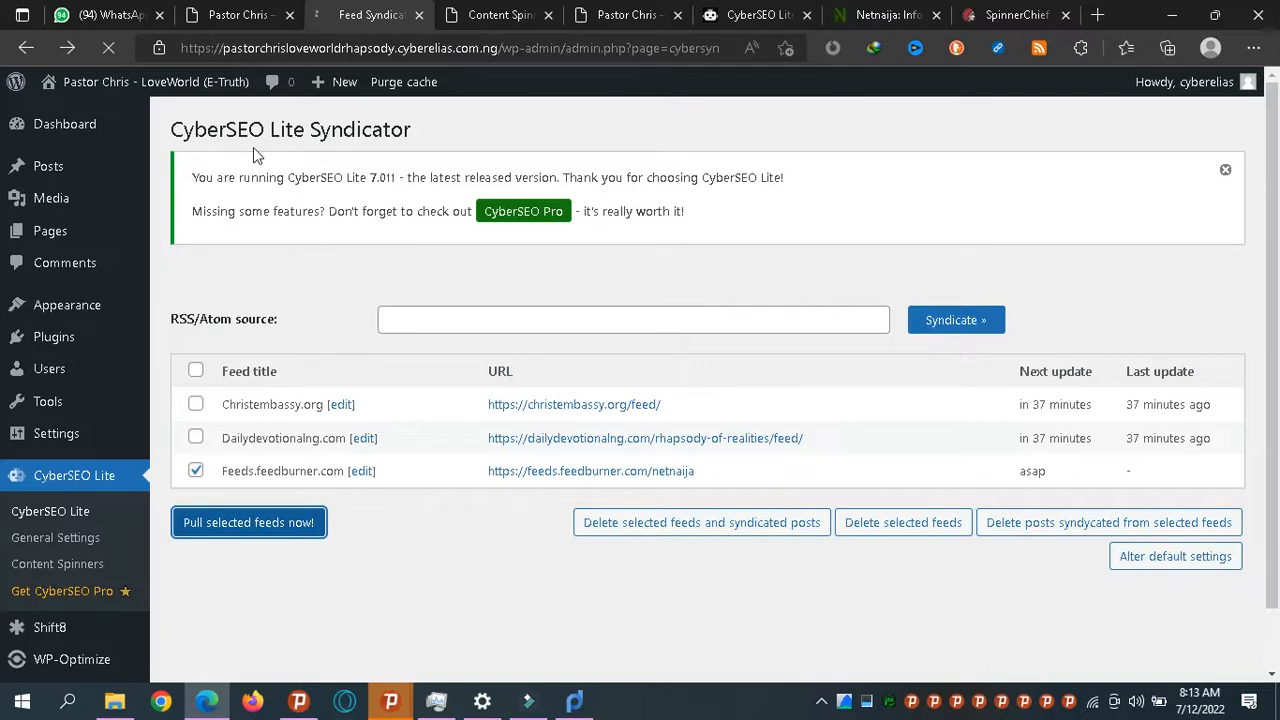
click(121, 58)
click(263, 526)
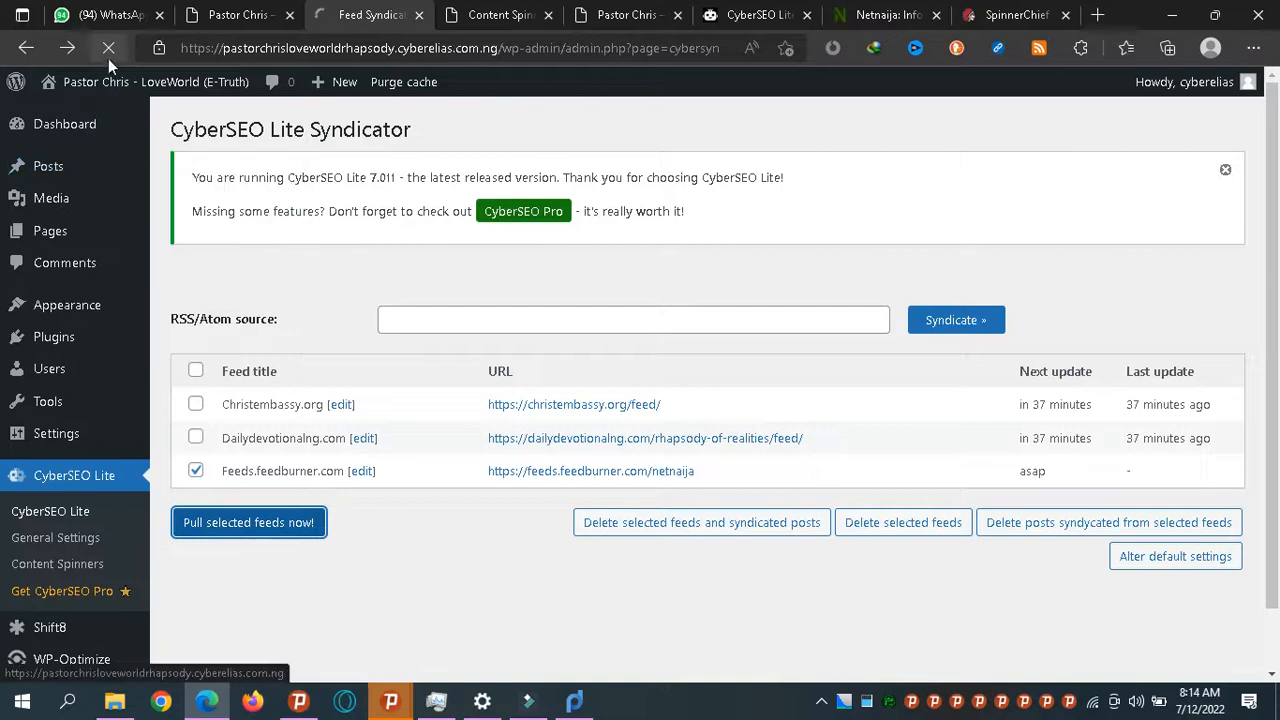
Step: Reload the live site's home page to check for newly pulled posts and return to the feed list
click(222, 16)
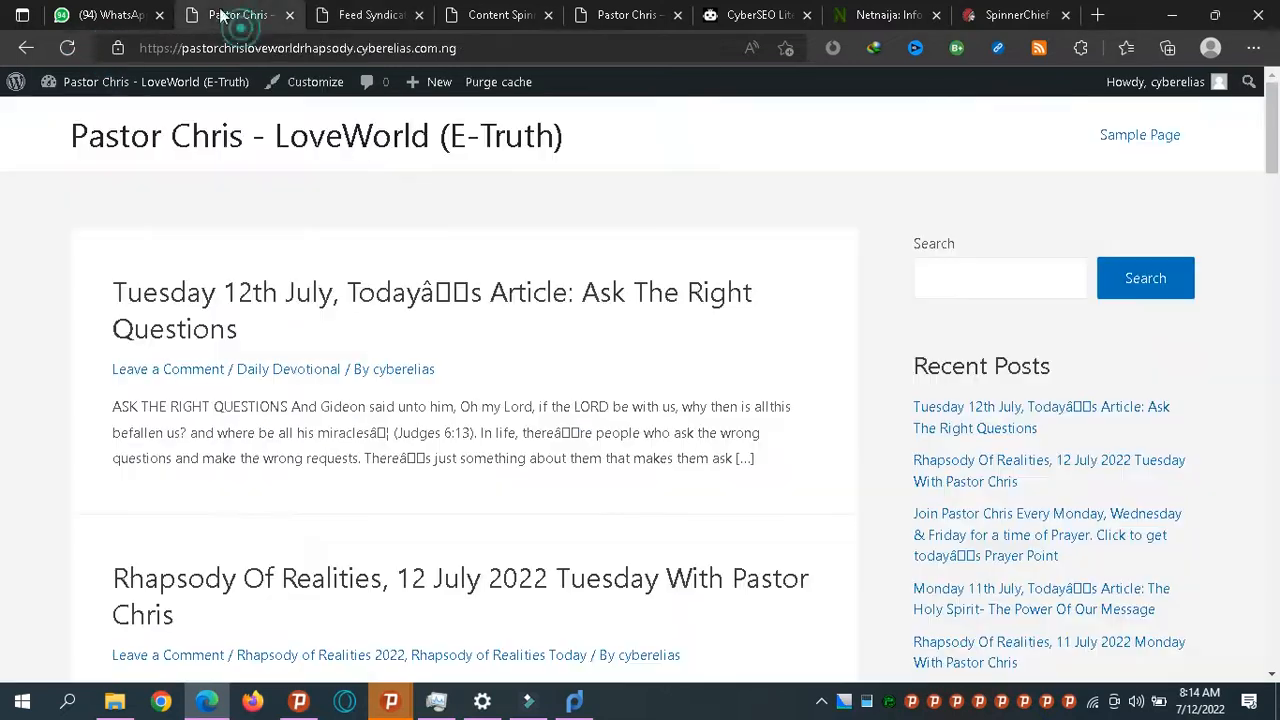
click(66, 47)
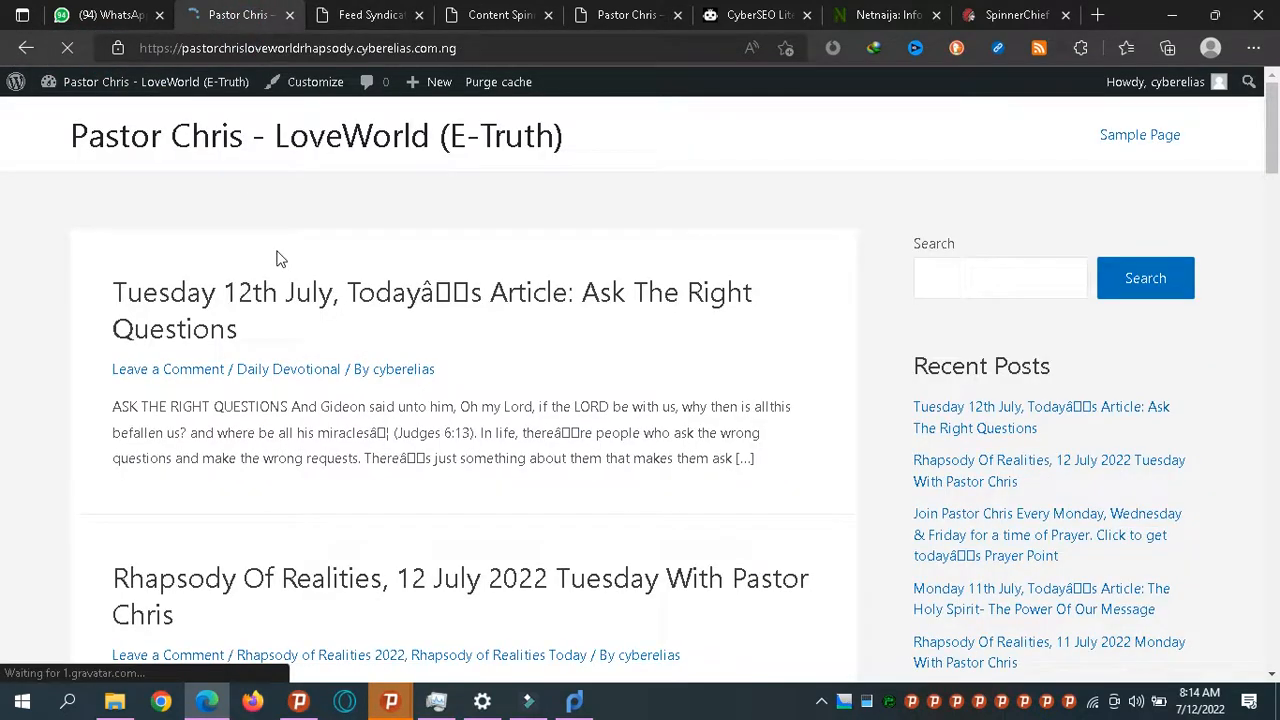
click(378, 12)
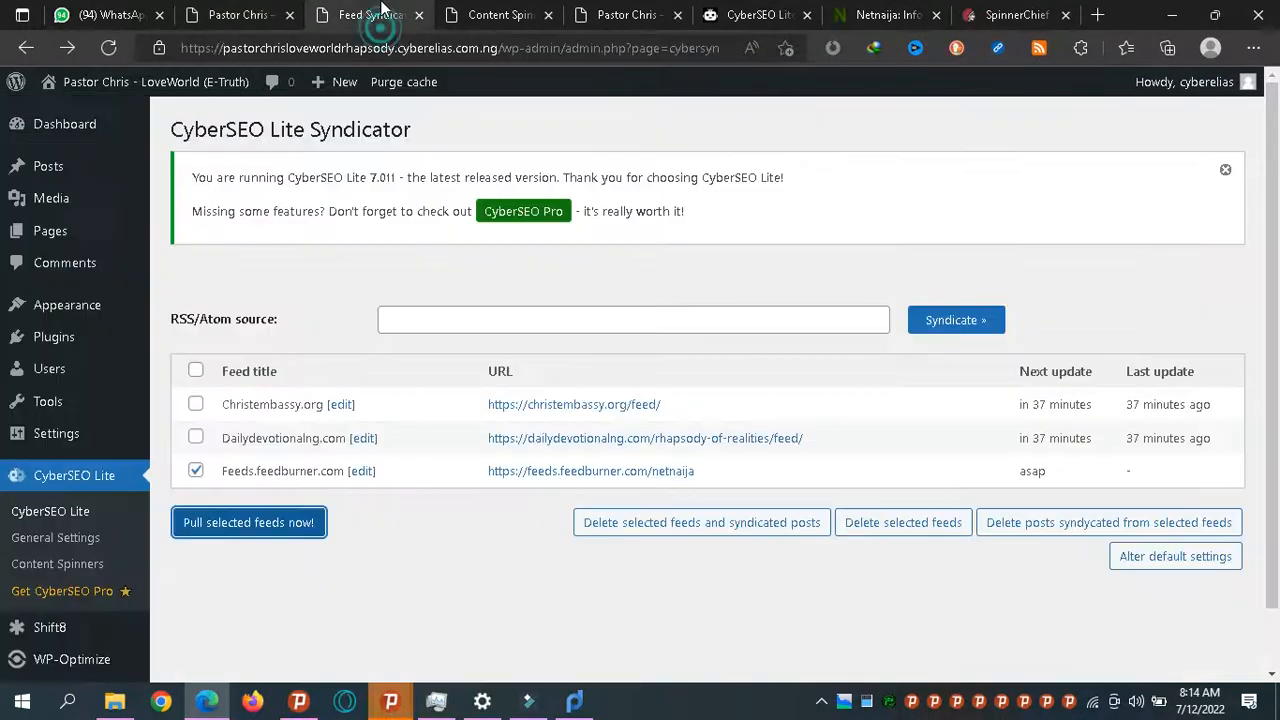
Step: Open the Feeds.feedburner.com feed's settings and change the content spinner choice in its advanced options
click(369, 478)
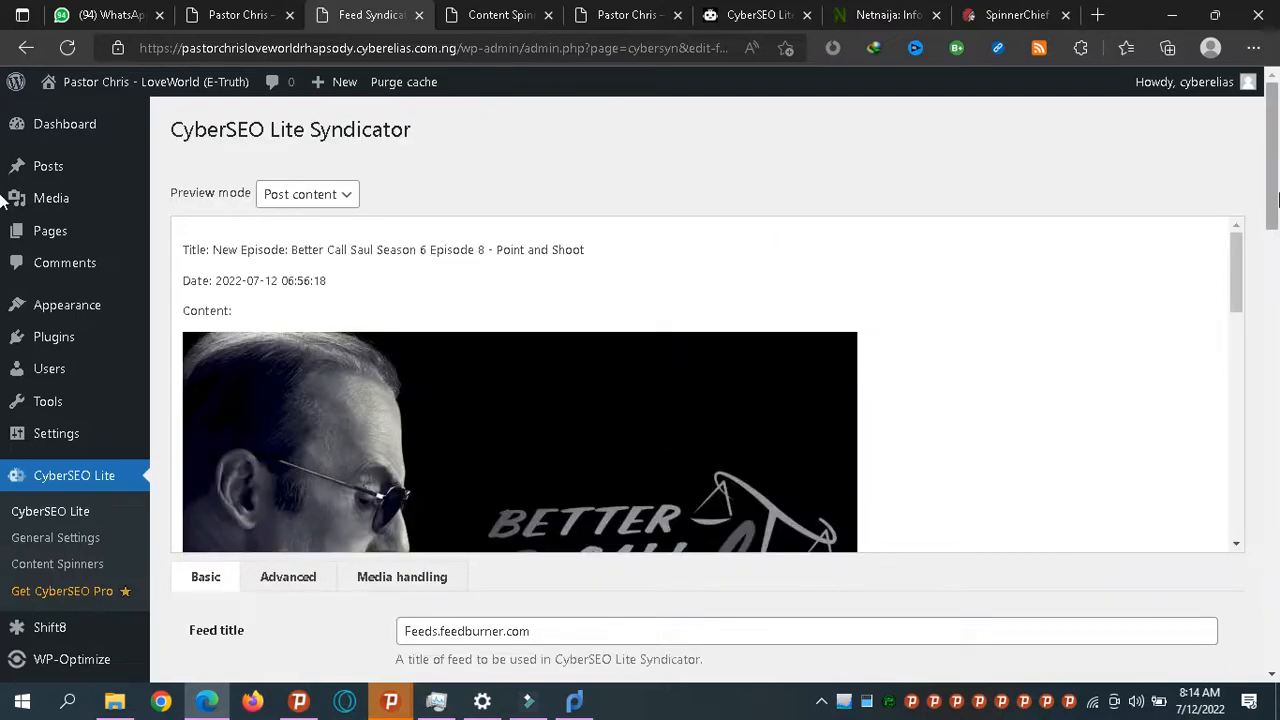
drag(1276, 200, 1247, 250)
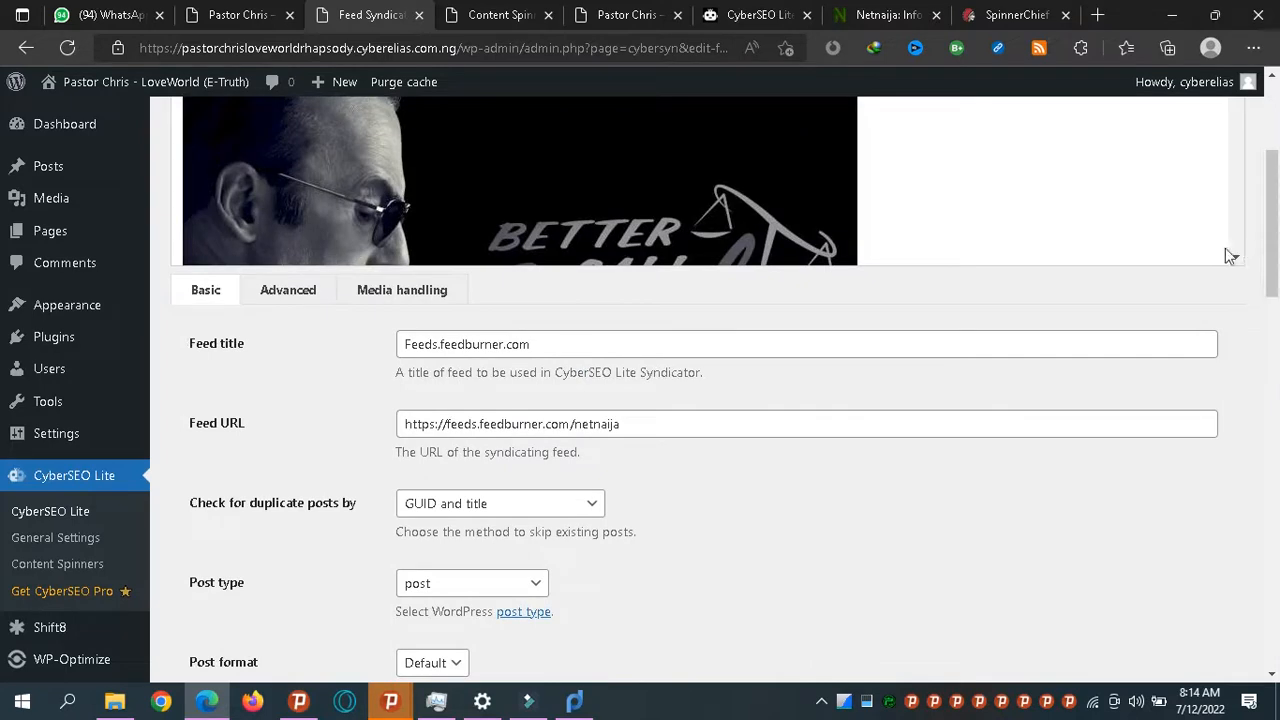
click(289, 300)
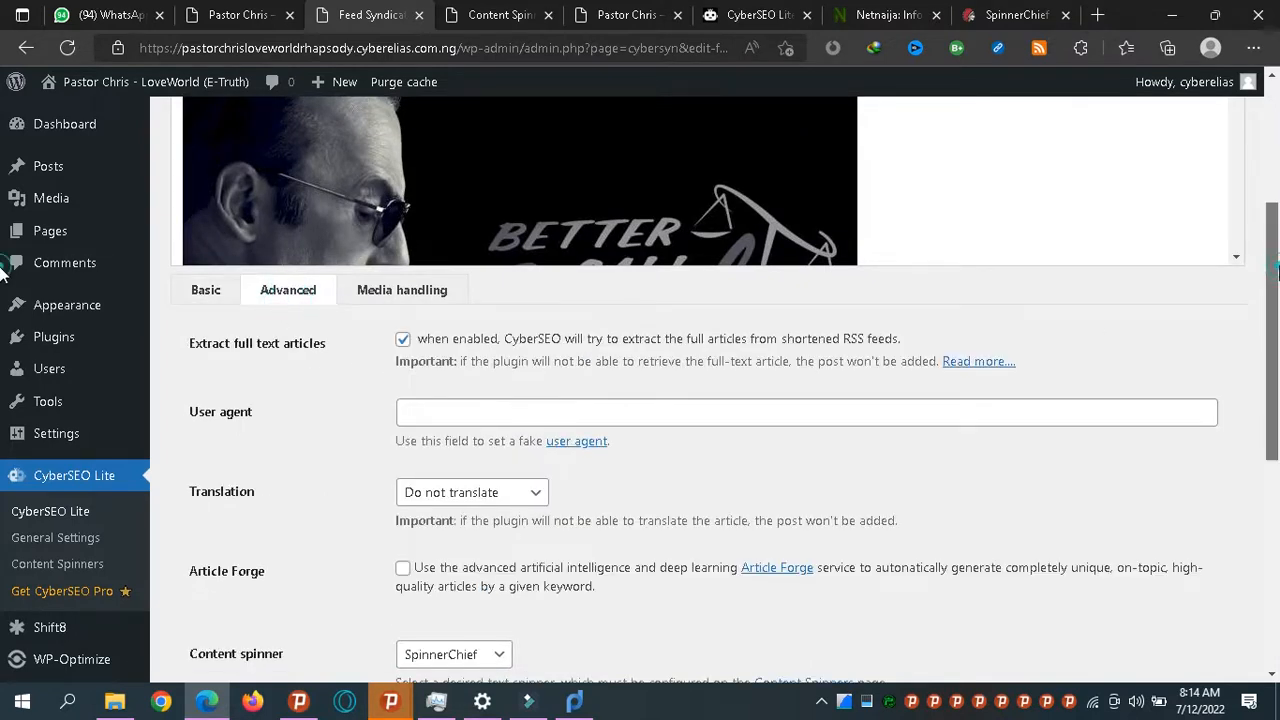
scroll(1270, 270, down, 3)
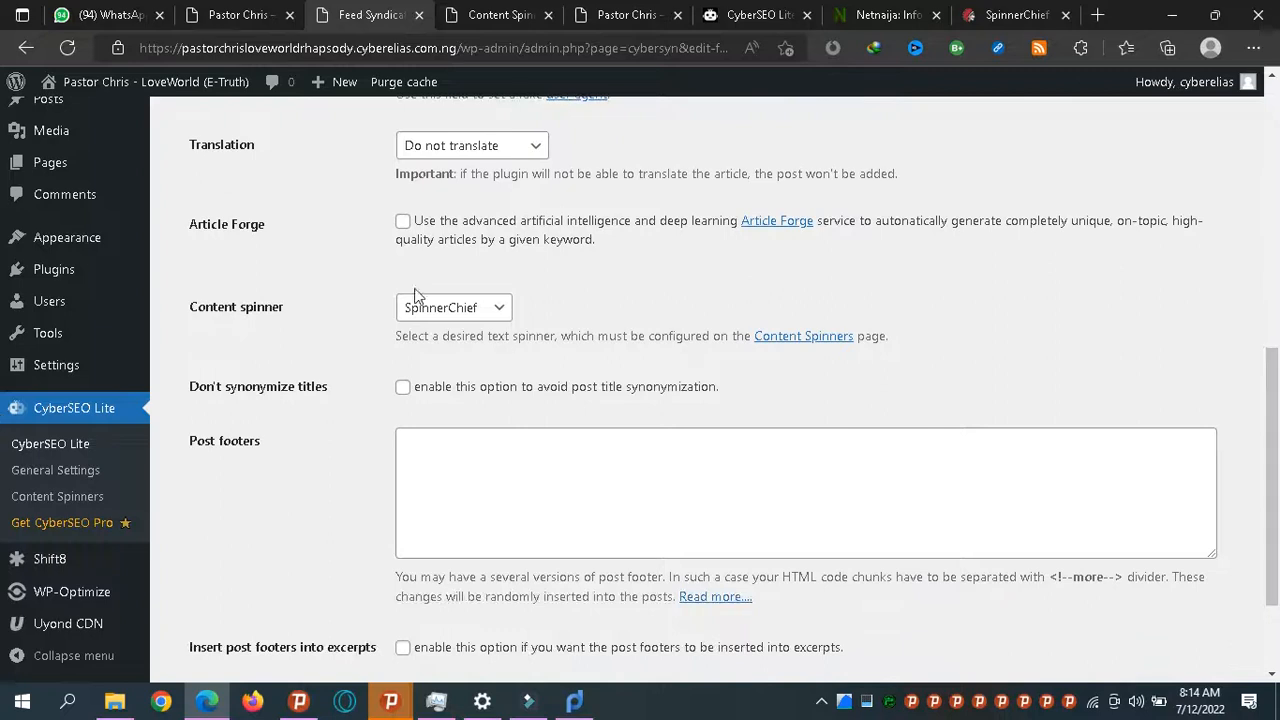
click(423, 301)
click(433, 340)
click(940, 283)
click(1273, 455)
drag(1273, 455, 1251, 251)
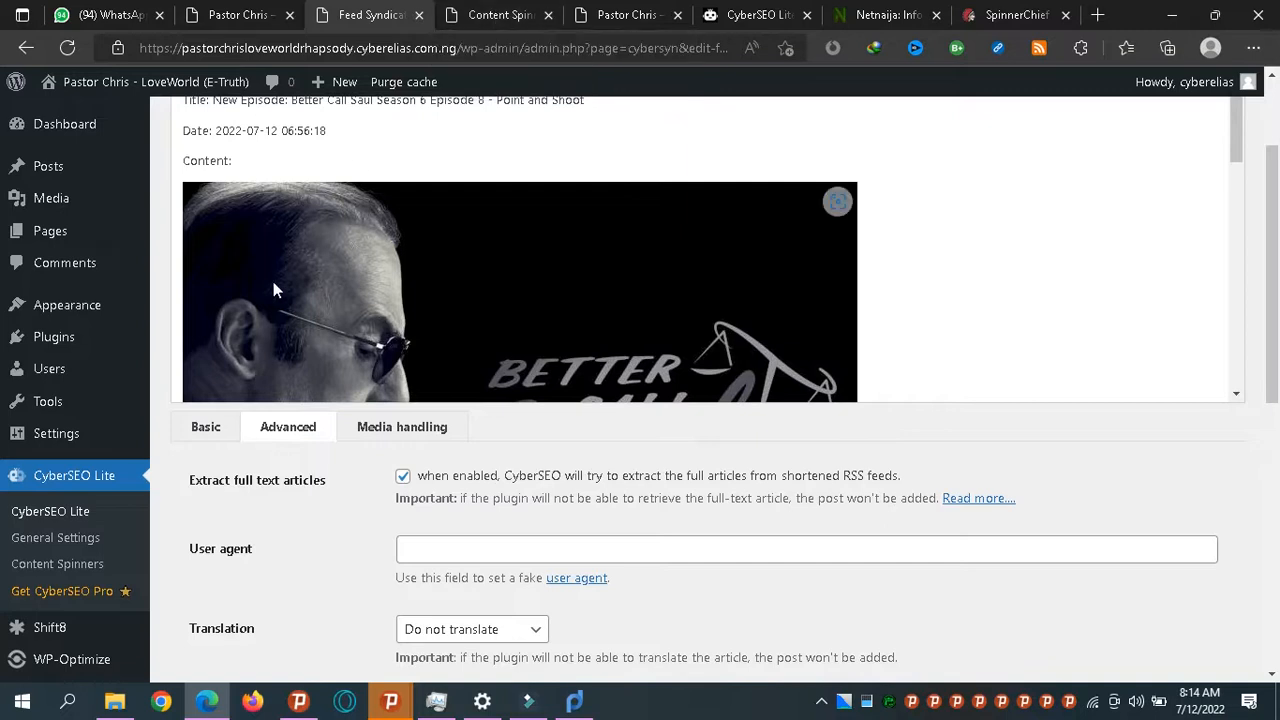
Step: Enable local storage of the feed's images in its media handling options and save the updated feed settings
click(367, 439)
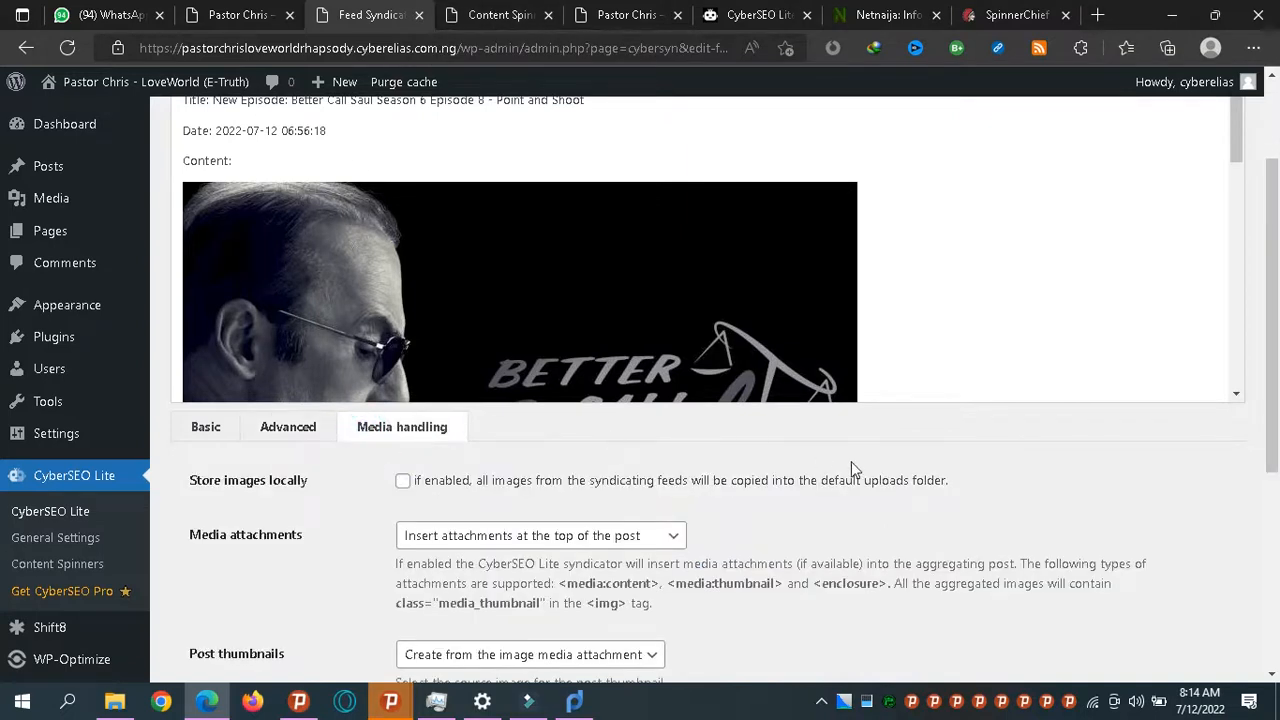
click(402, 483)
drag(1272, 385, 1274, 621)
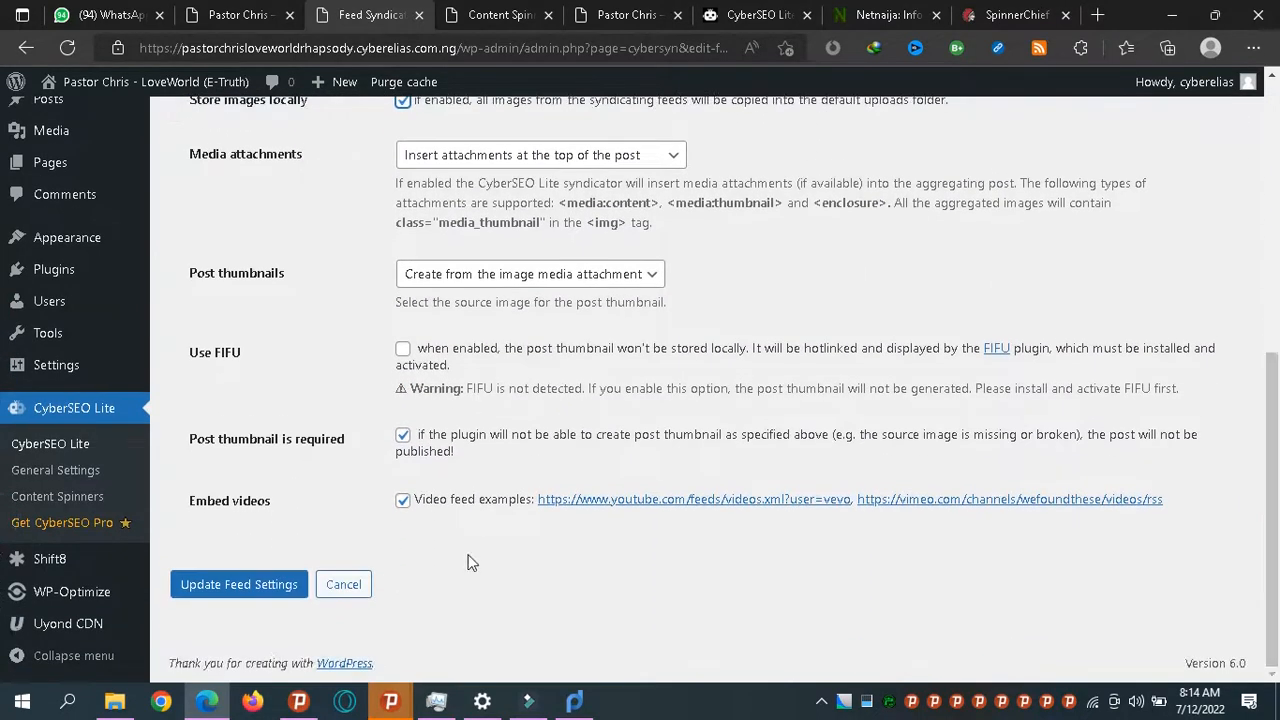
click(210, 590)
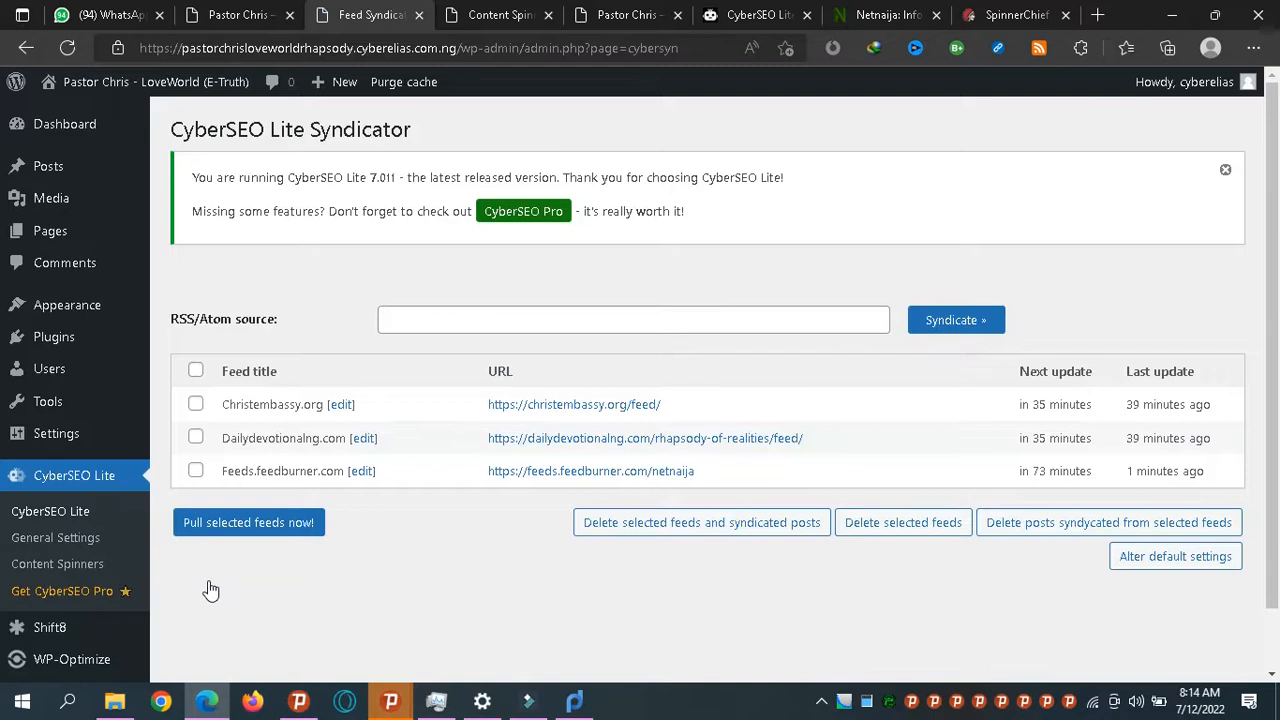
Step: Check the site's list of posts, return to the feed list and pull the Feeds.feedburner.com feed again
click(100, 180)
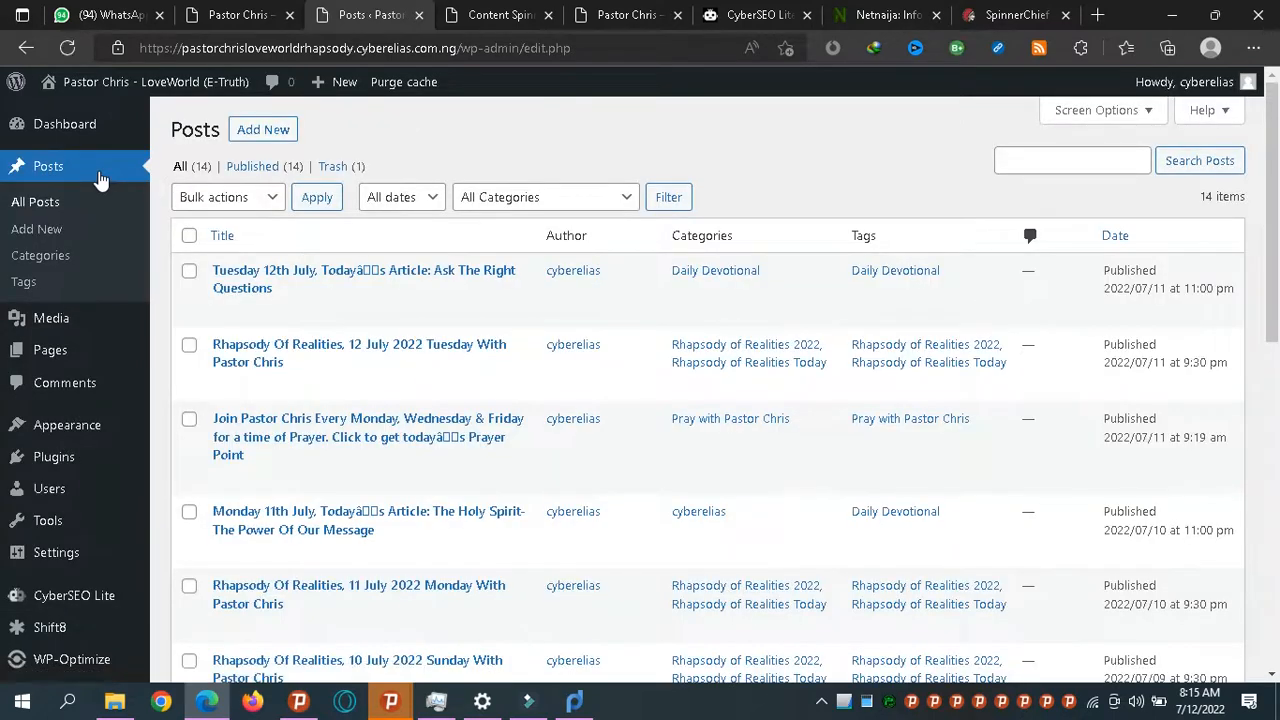
click(20, 47)
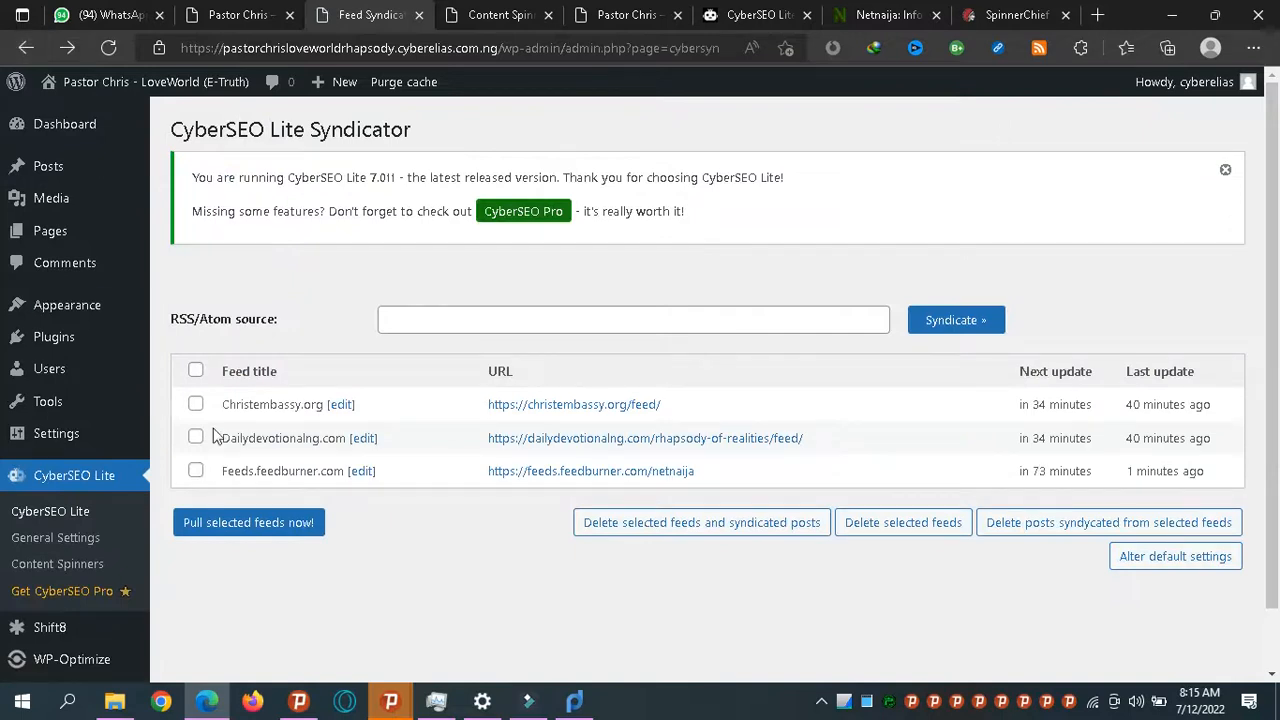
click(195, 471)
click(221, 528)
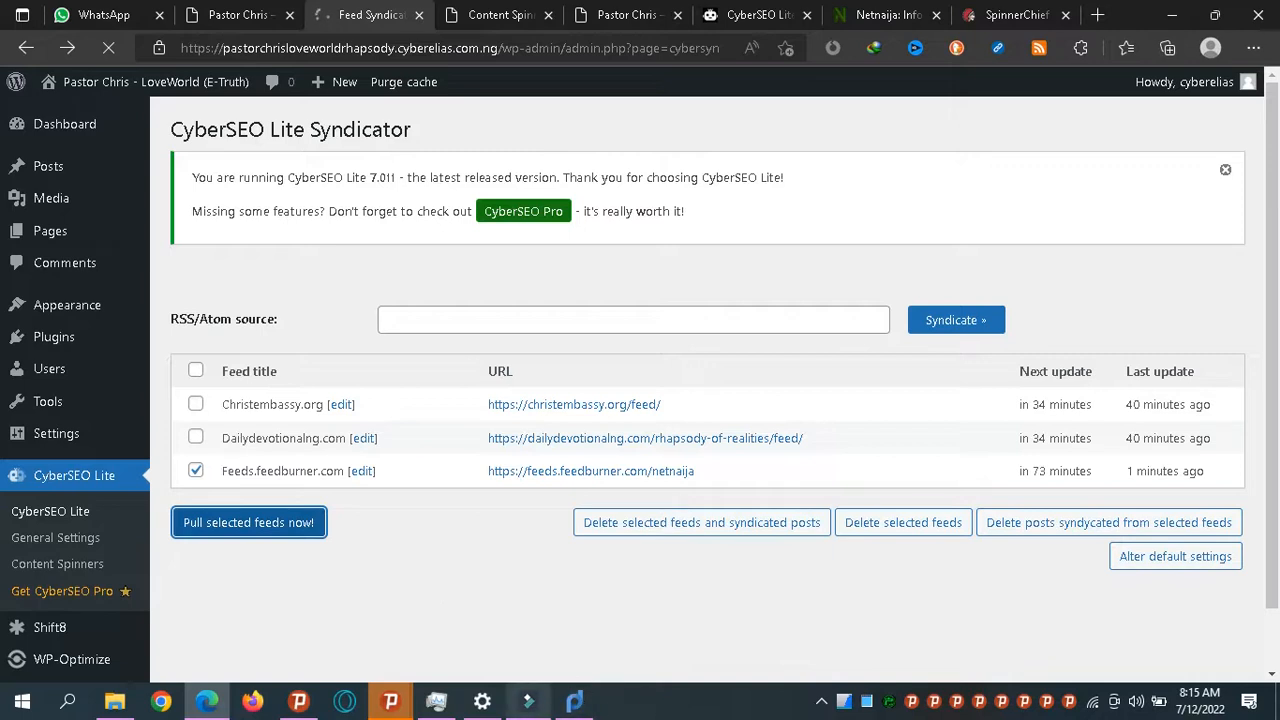
mouse_move(528, 701)
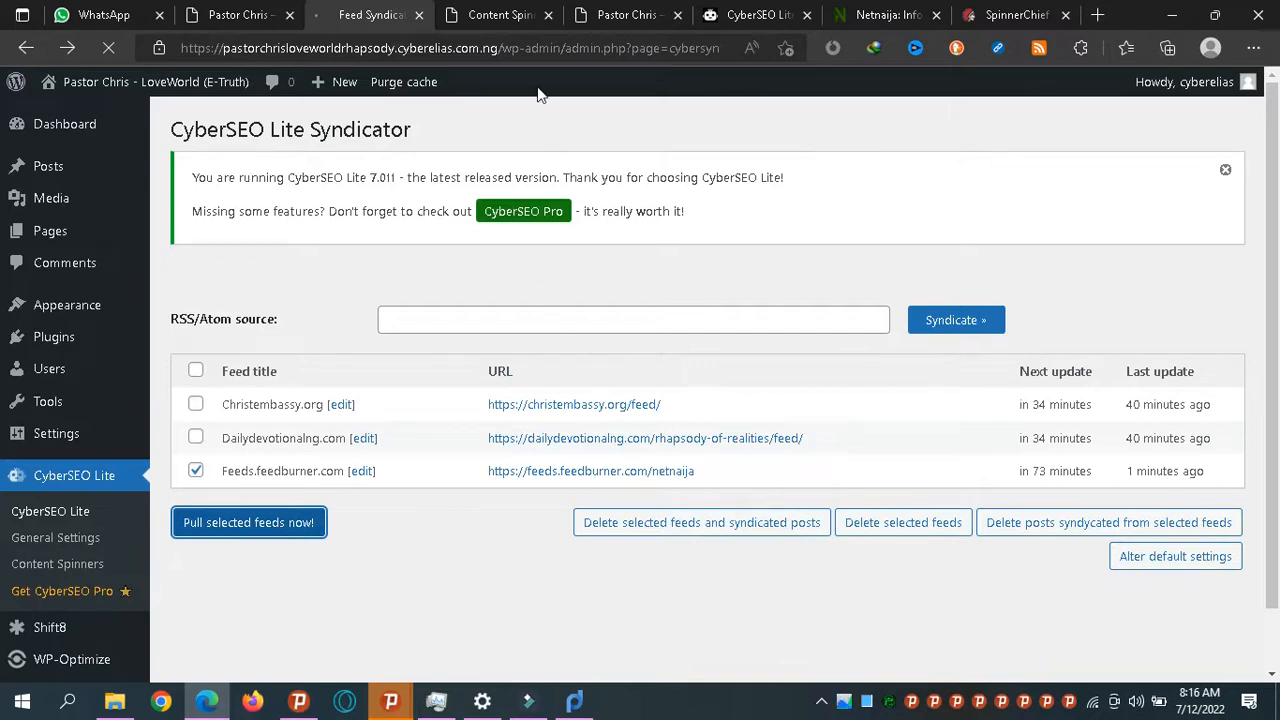
Step: Load ifttt.com in the browser tab that holds the Content Spinners page
click(474, 20)
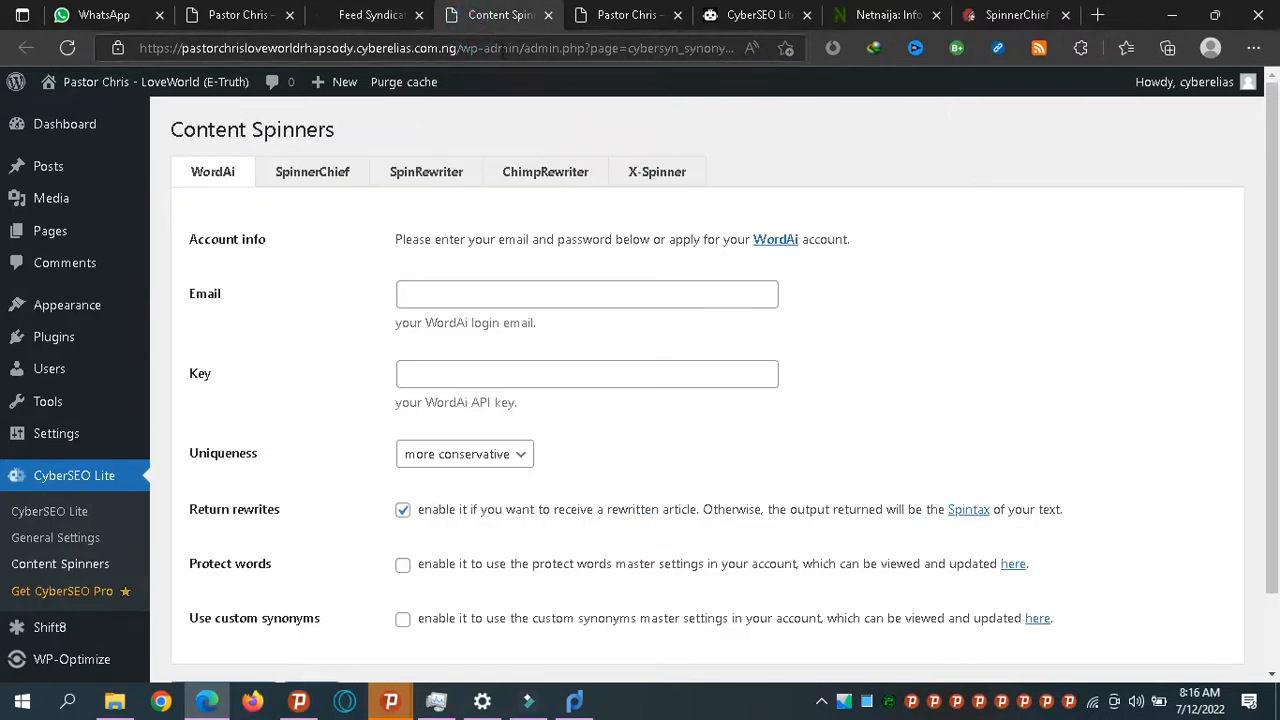
click(501, 52)
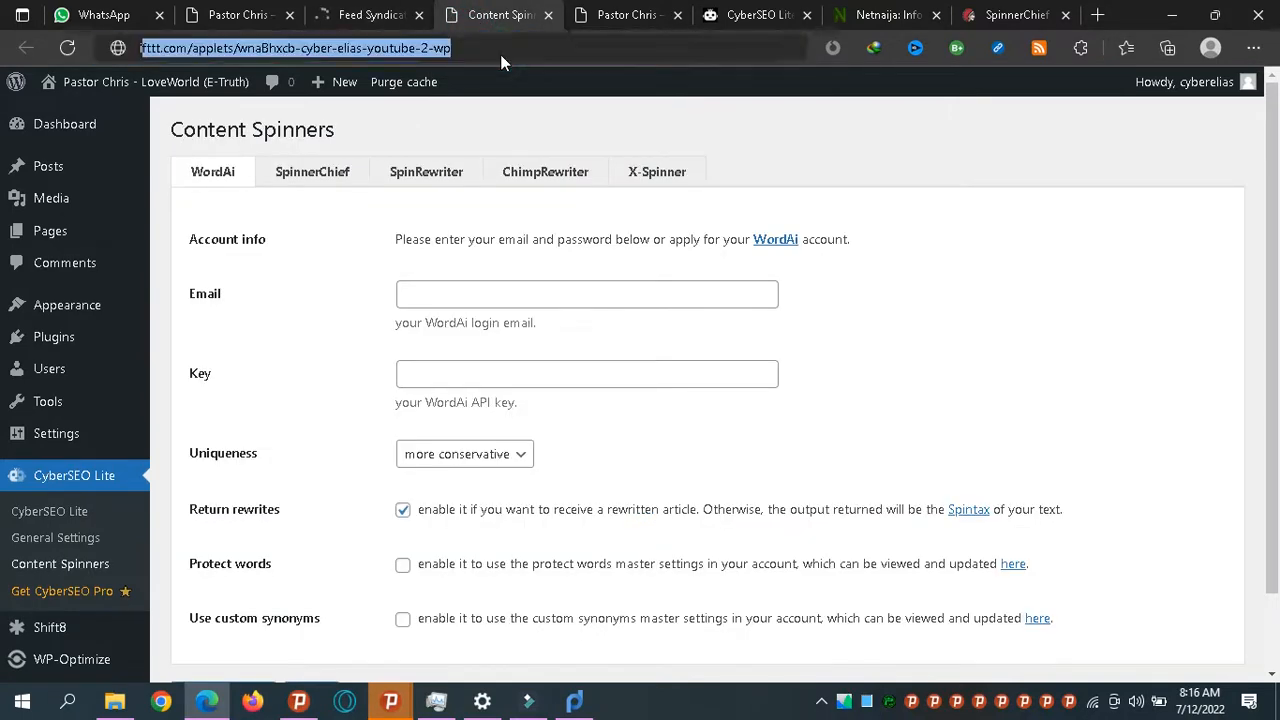
text(iff)
key(BackSpace)
text(ttt)
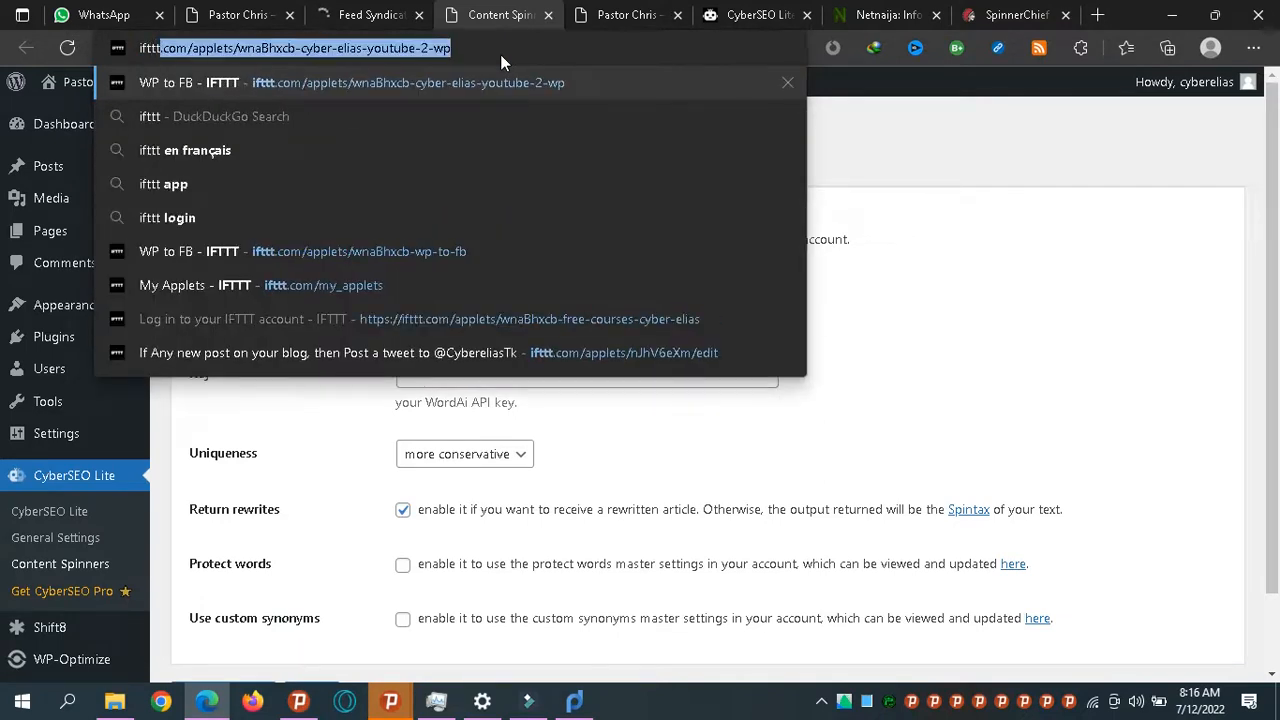
text(.com)
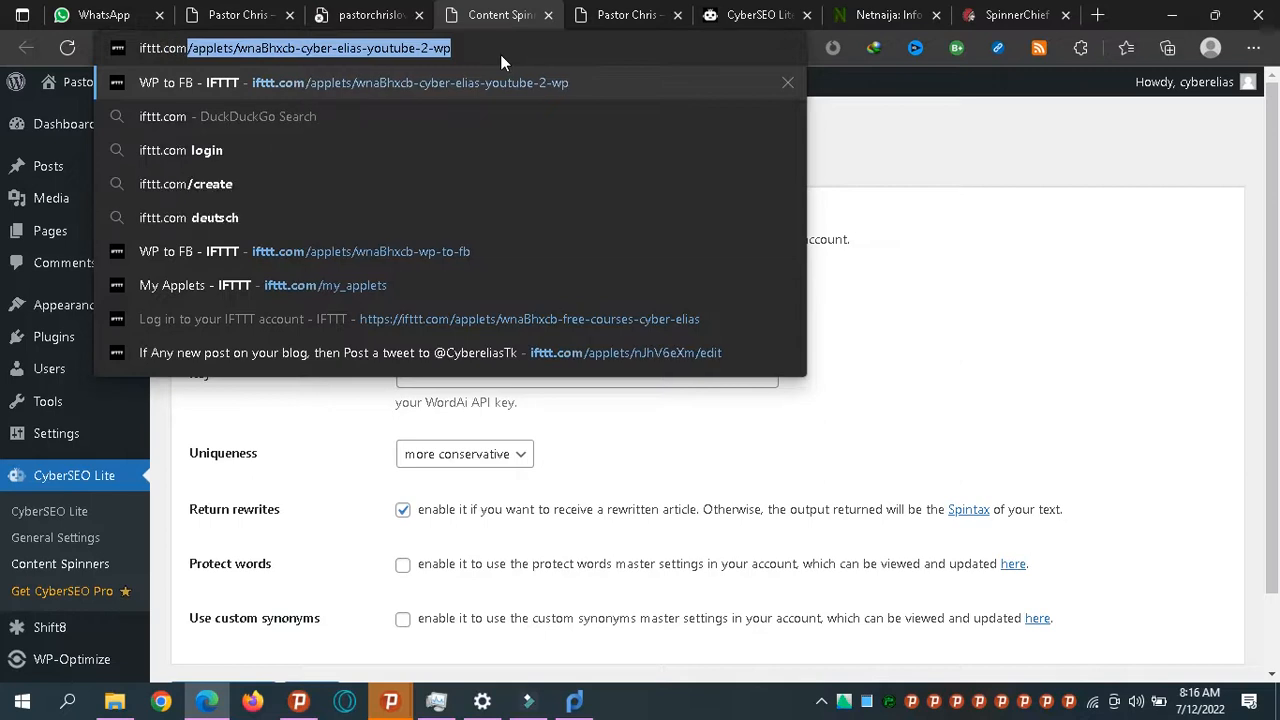
key(Return)
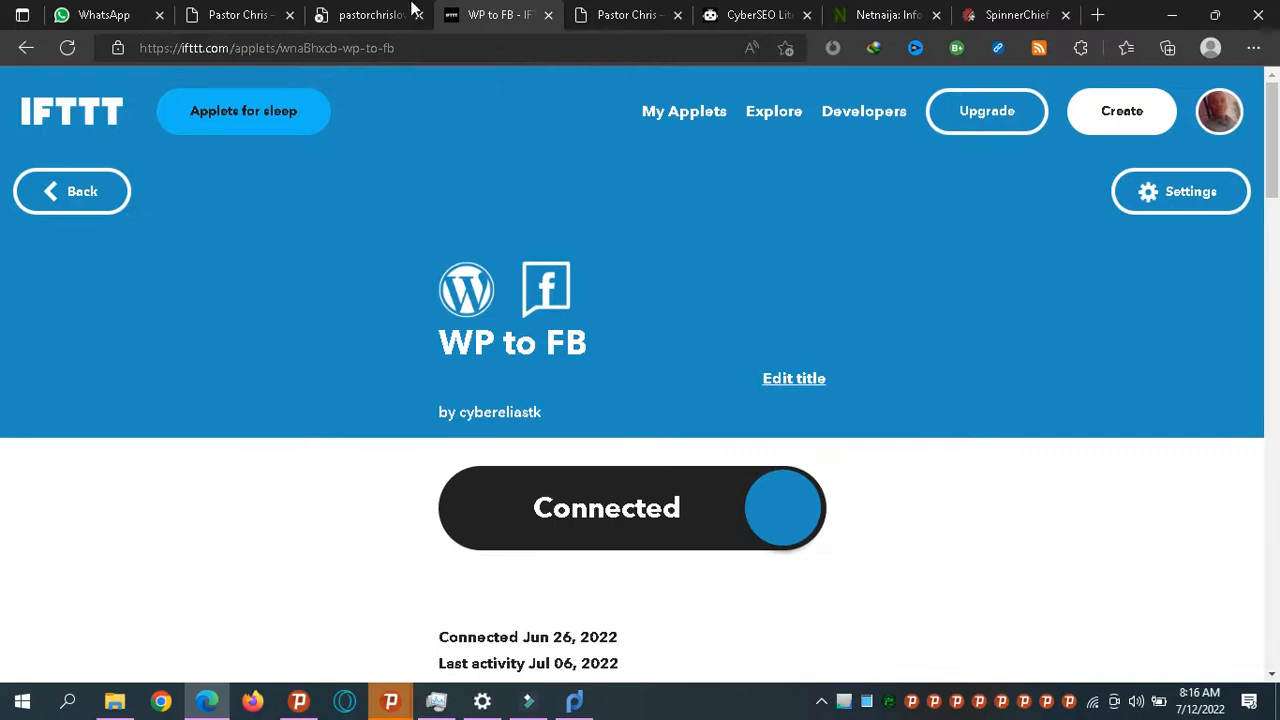
Step: Look over the WP to FB applet, go to IFTTT's main page and view the account options
scroll(3, 200, down, 3)
scroll(3, 214, up, 3)
click(78, 118)
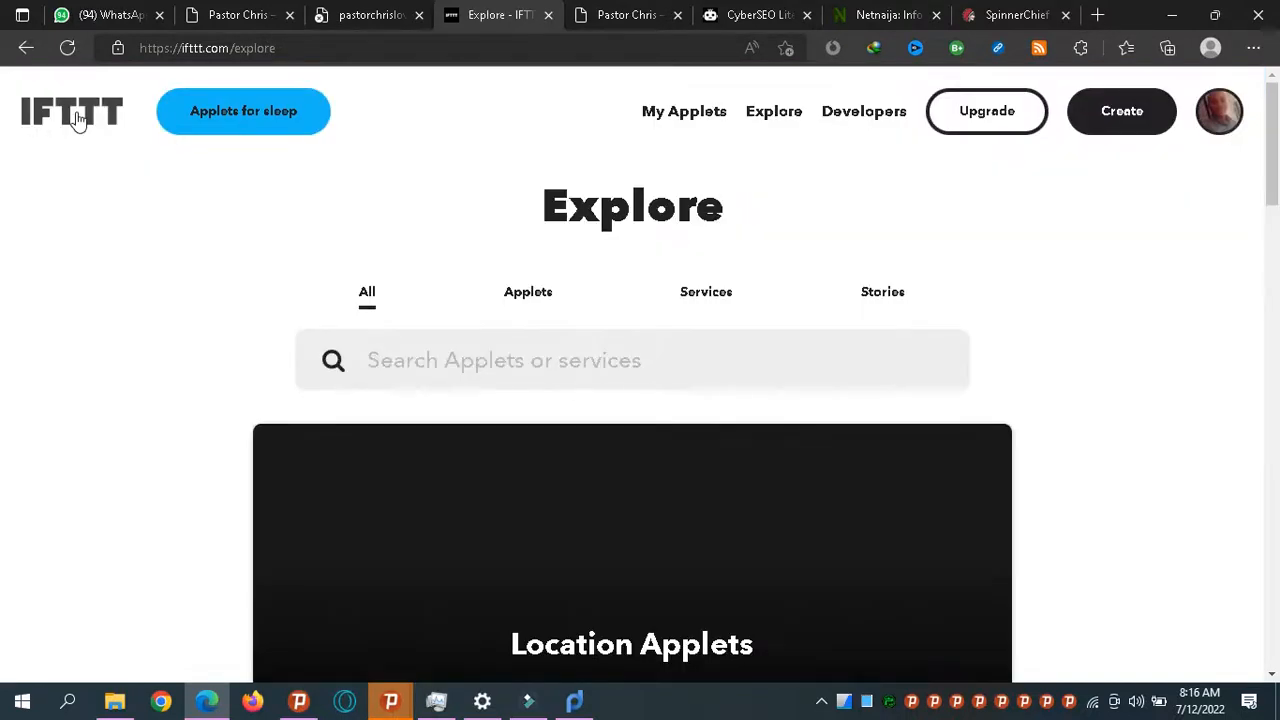
click(1222, 120)
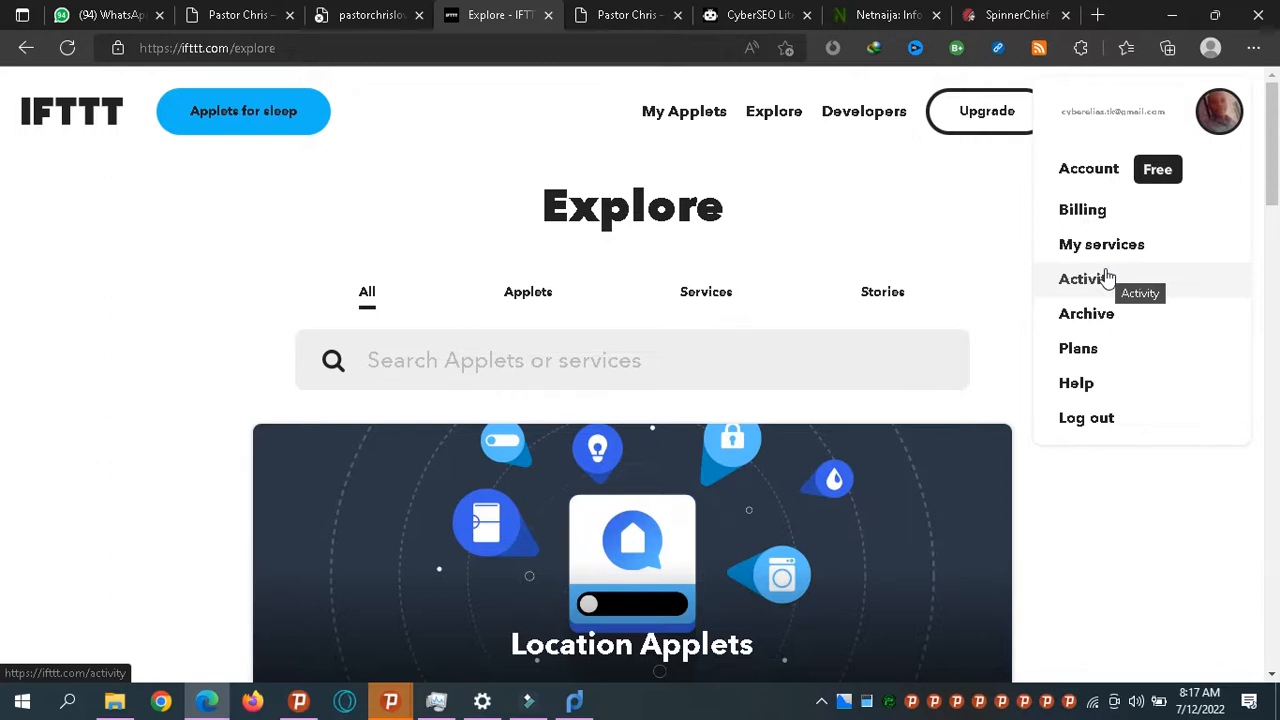
click(255, 203)
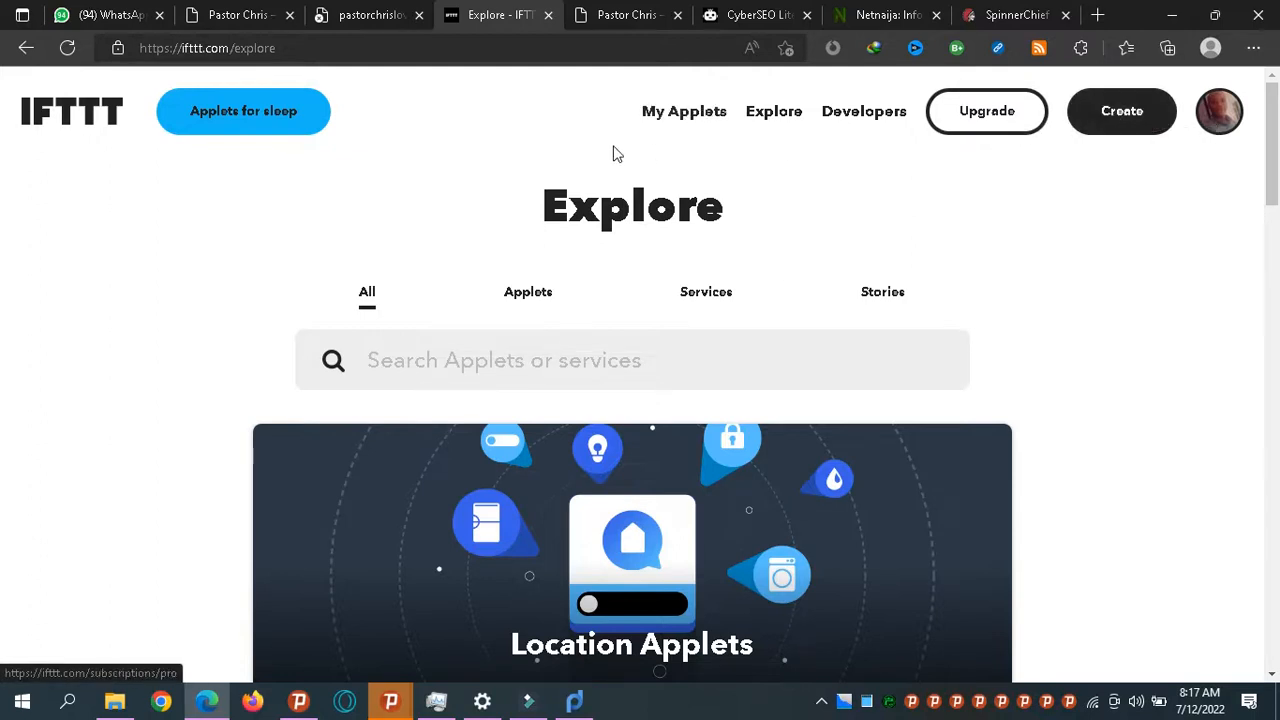
Step: Open My Applets, decline the Pro trial offer and review the connected applets through Youtube 2 Blogger
click(694, 118)
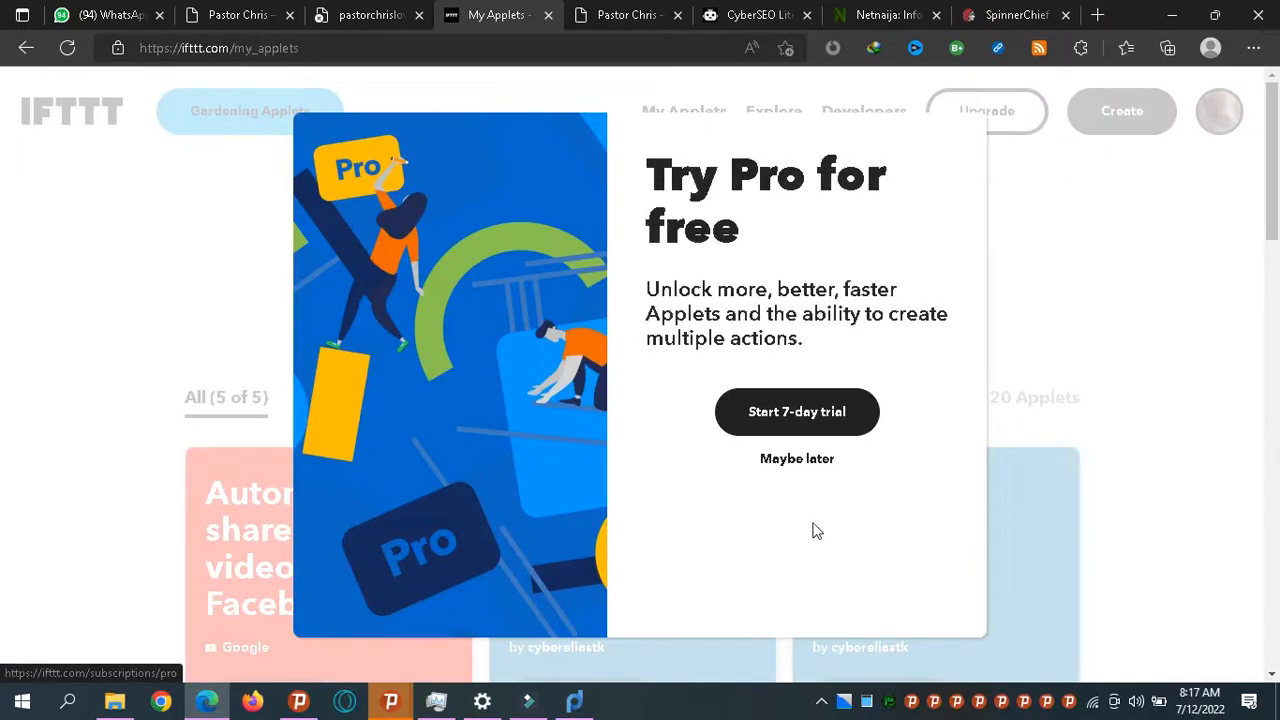
click(779, 460)
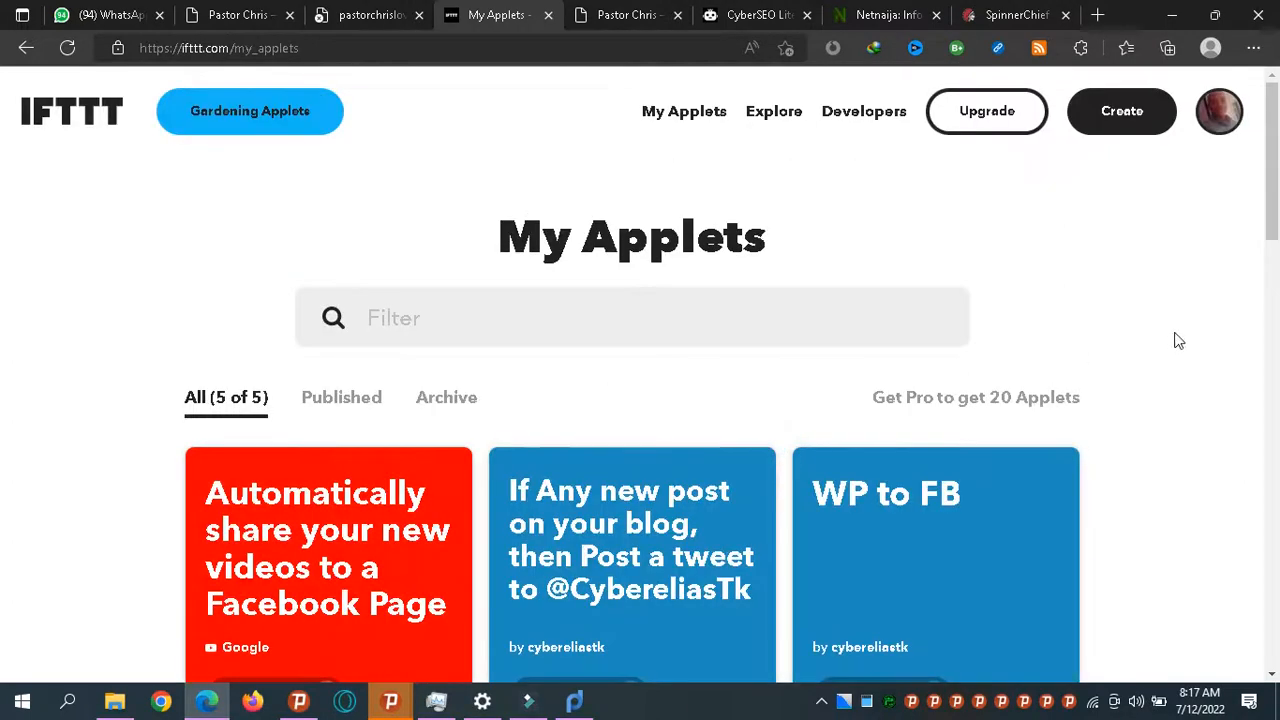
drag(1274, 223, 1274, 297)
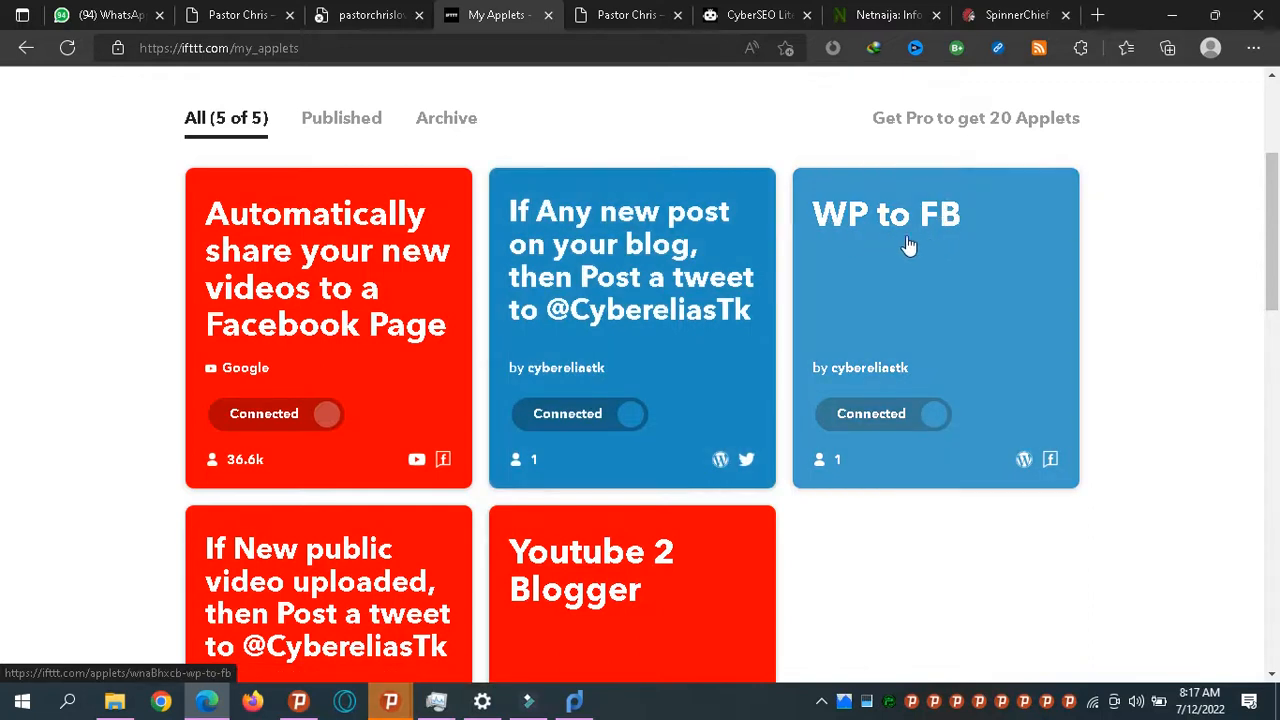
drag(1277, 245, 1277, 335)
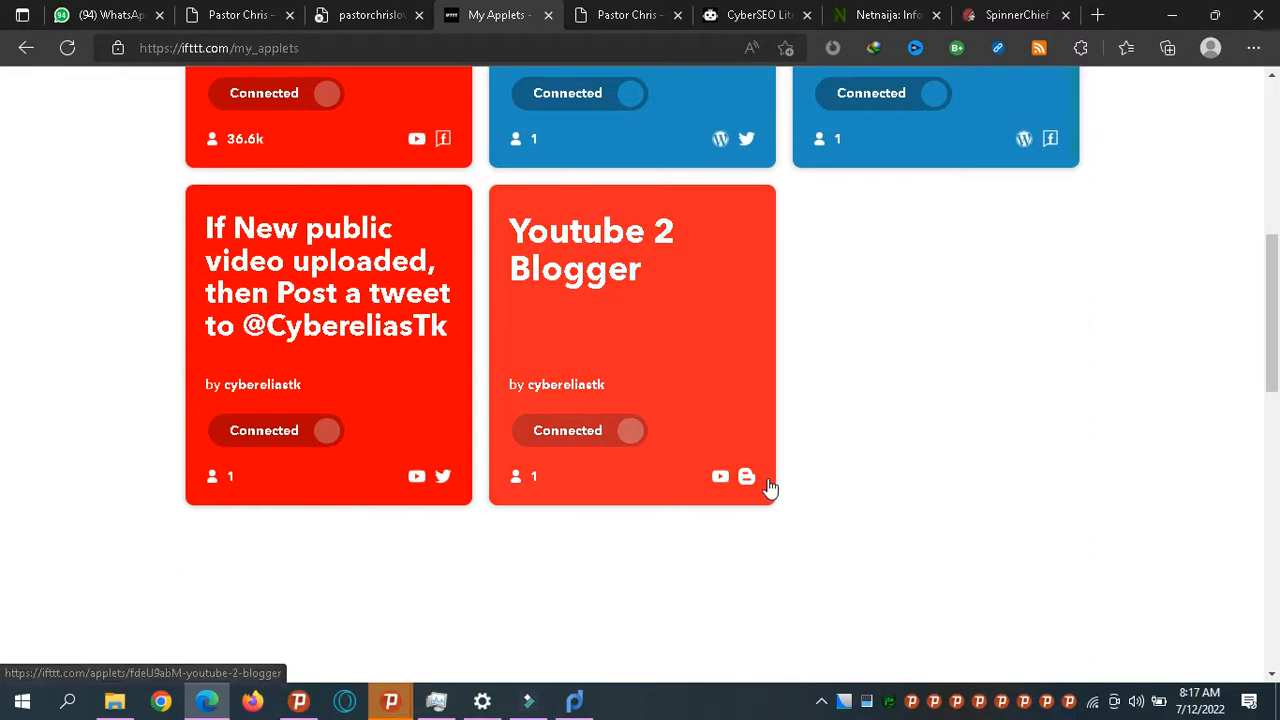
Step: Open the blog at cyberelias.tk in a new browser tab
click(1098, 17)
text(c)
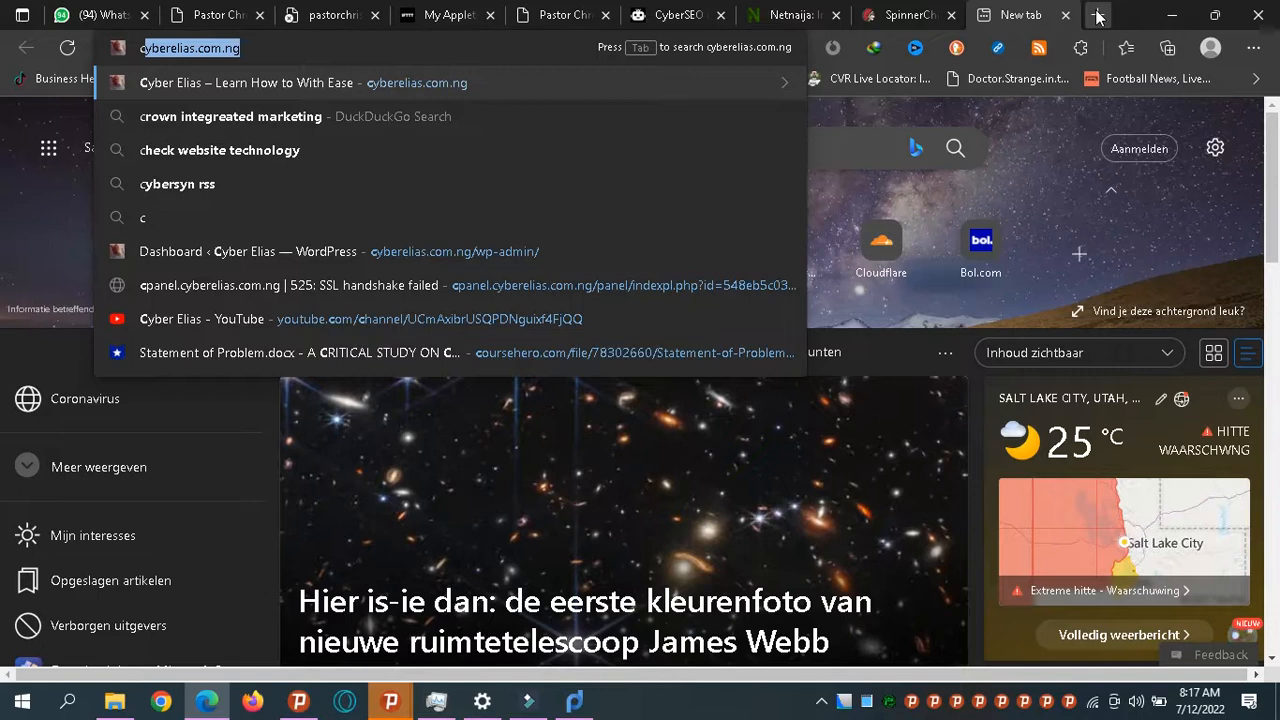
text(yberelias.)
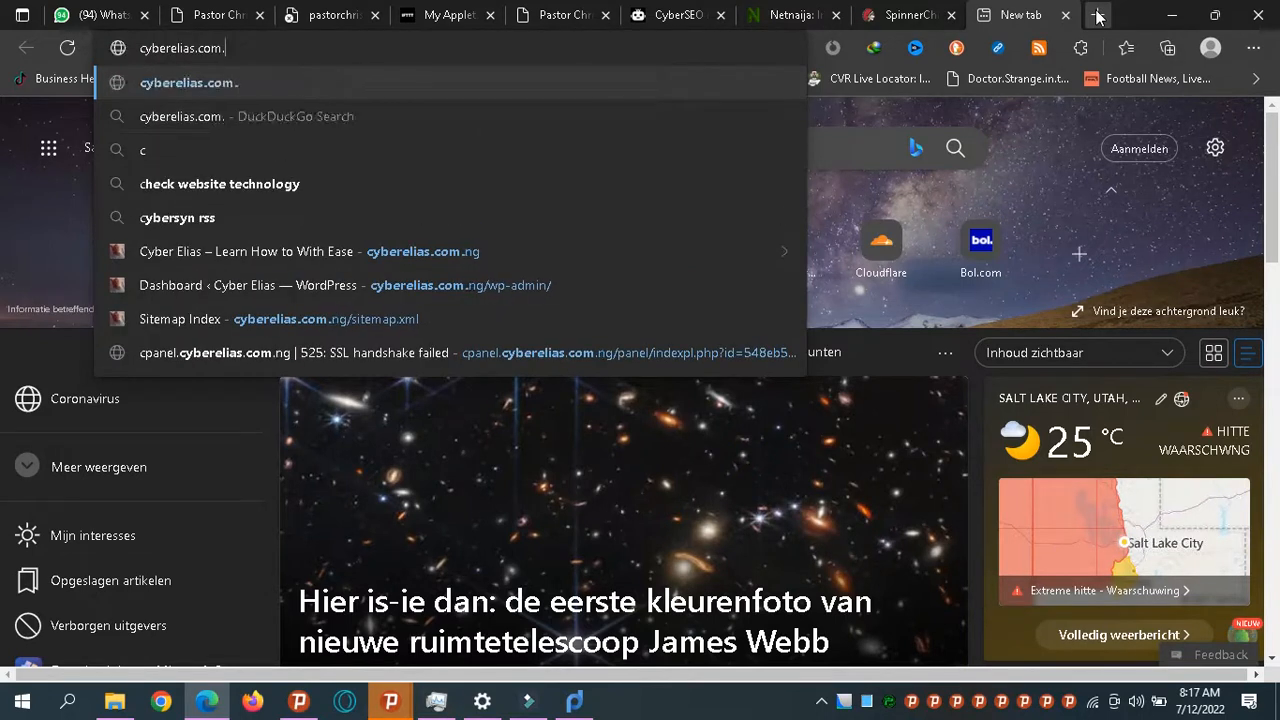
text(tk)
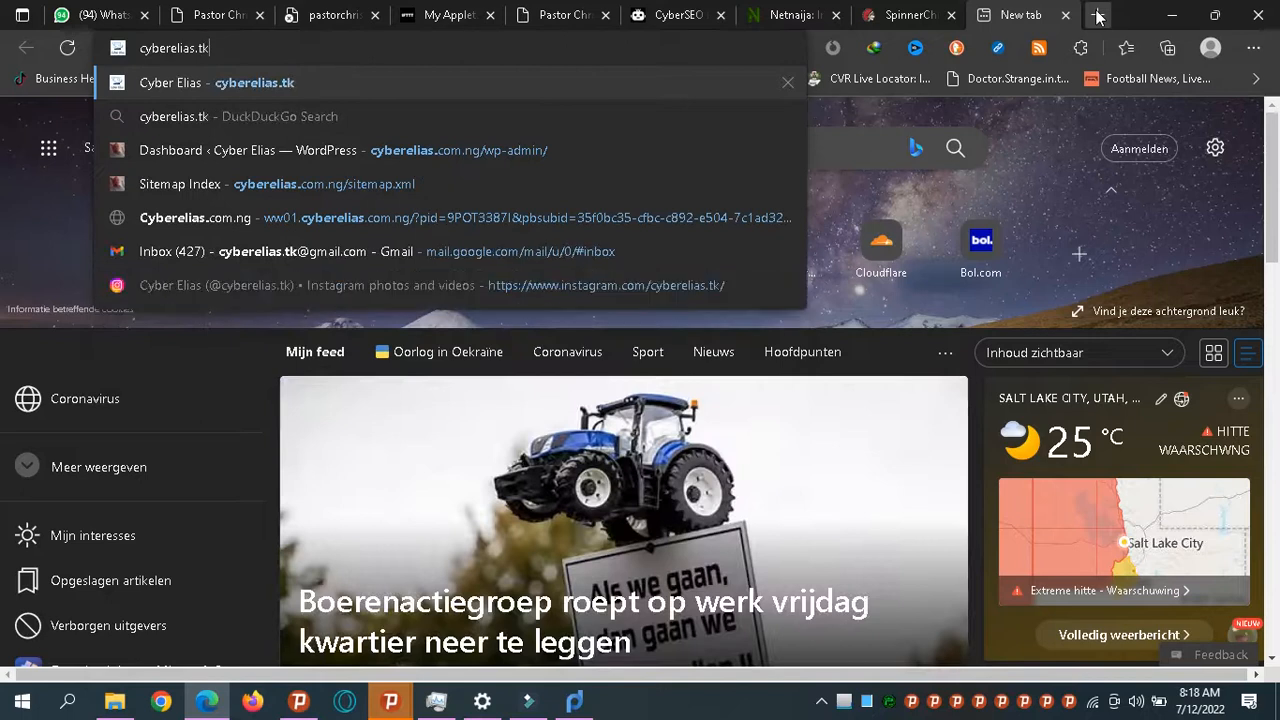
key(Return)
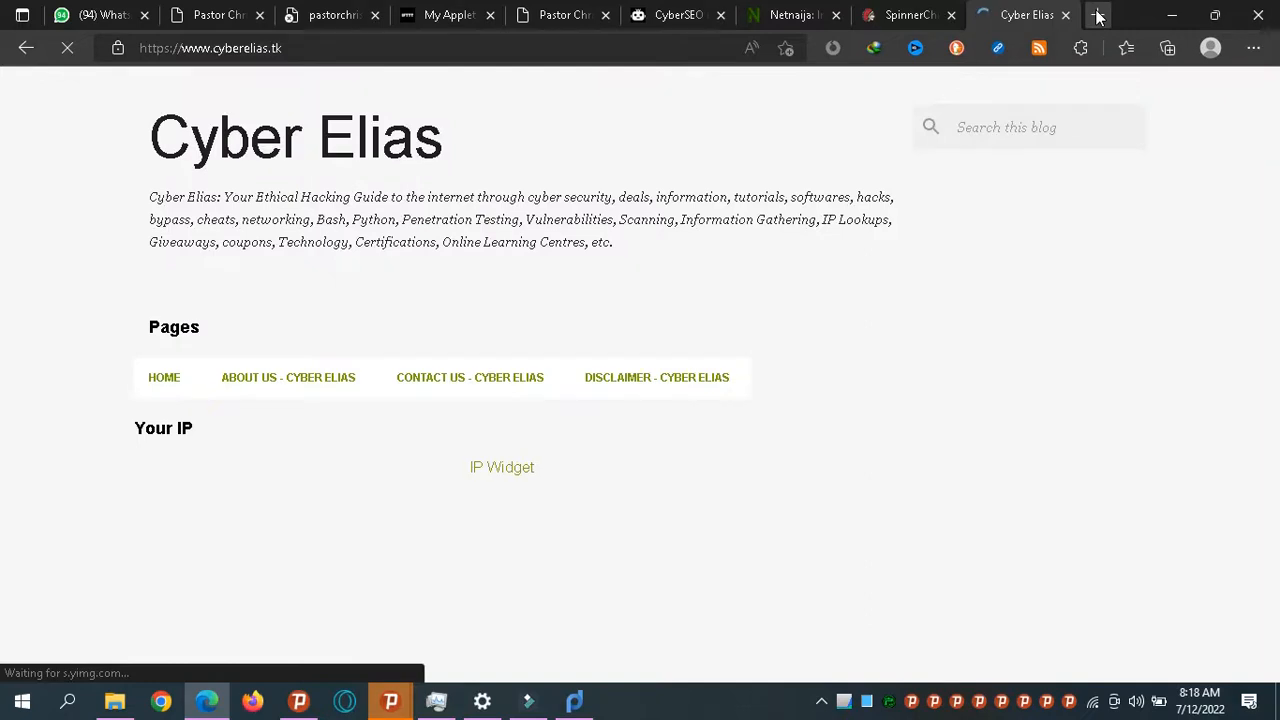
Step: Look through the recent posts on the Cyber Elias blog as an example of automatically published content
key(Down)
key(Down)
key(Down)
key(Down)
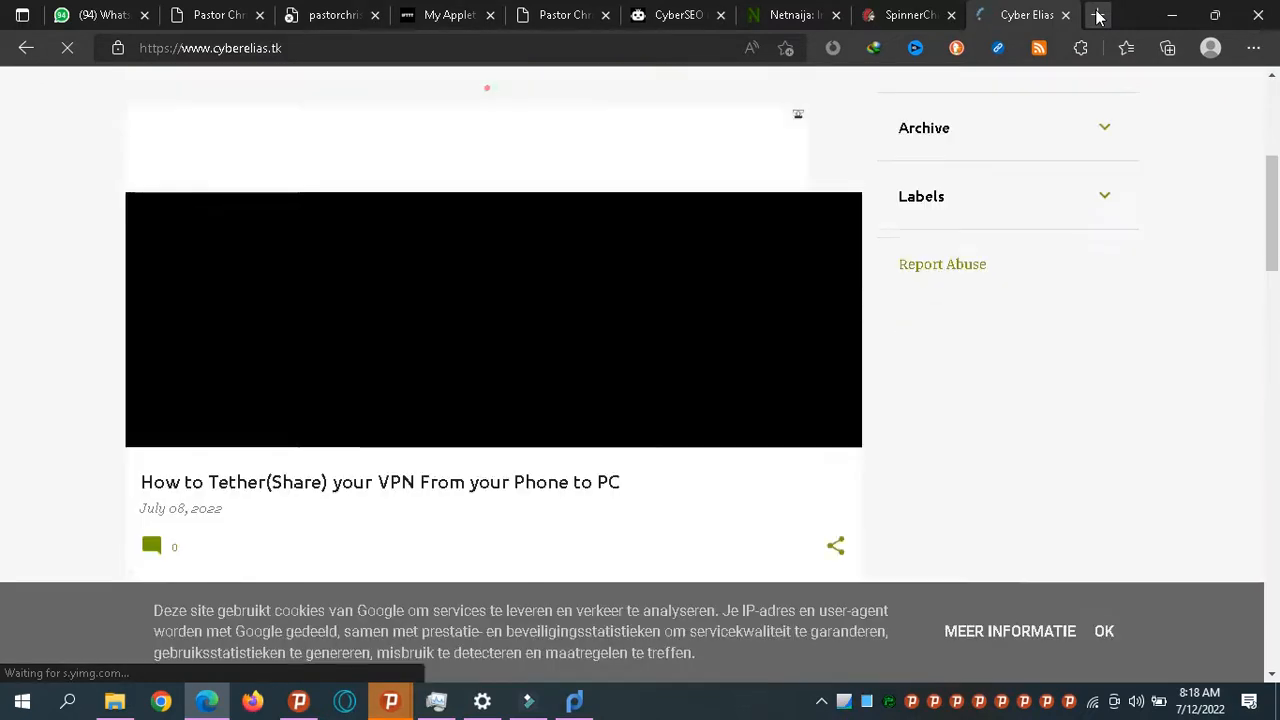
key(Down)
key(Down)
key(Down)
key(Down)
key(Down)
key(Down)
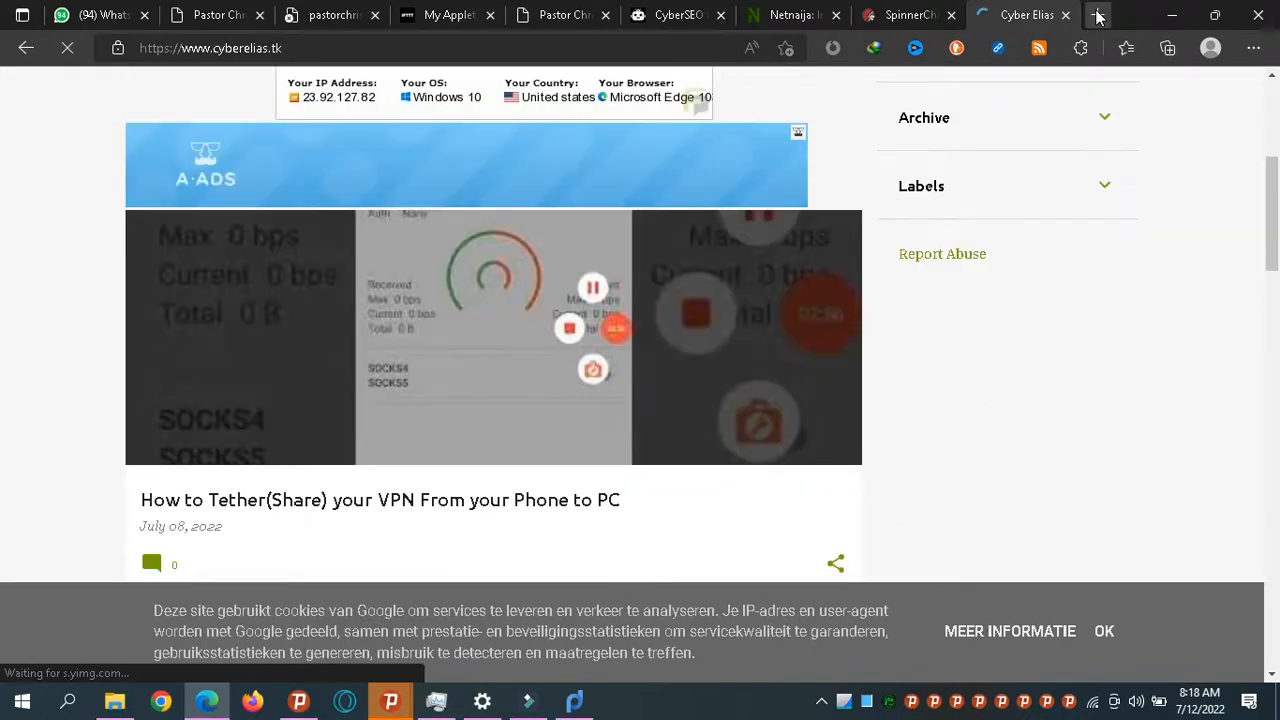
key(Down)
key(Down)
key(Down)
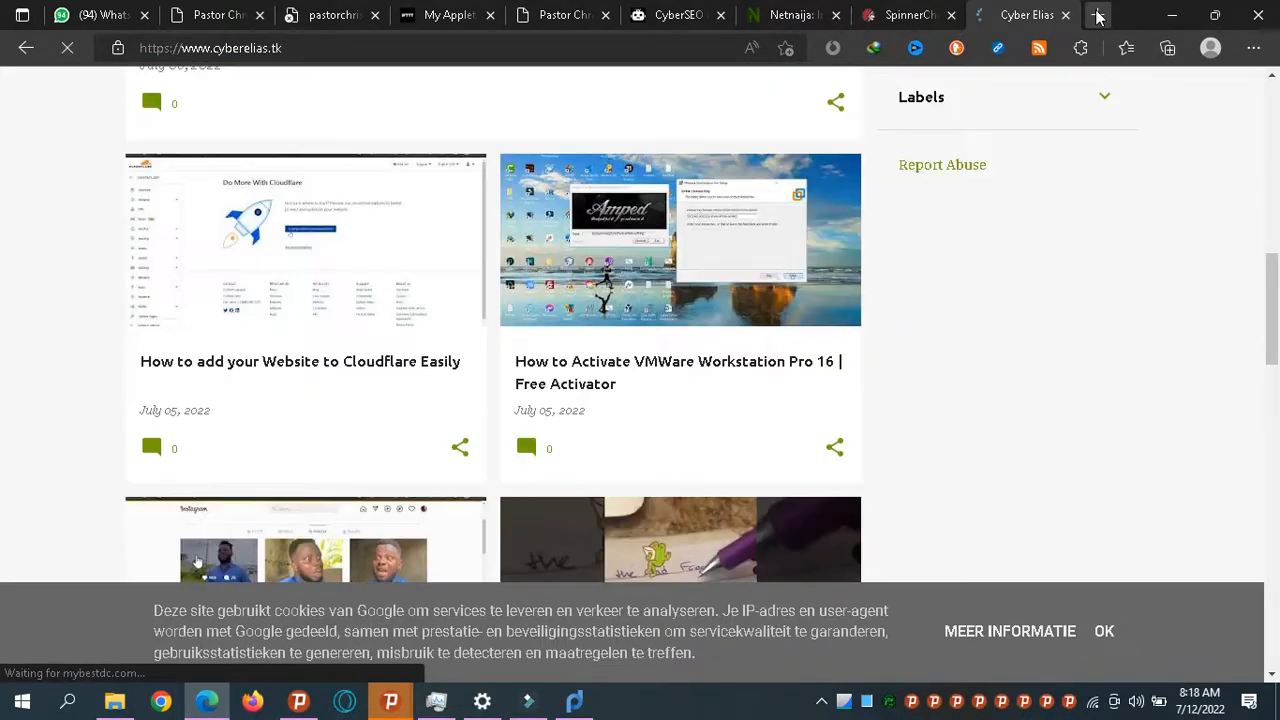
key(Down)
key(Down)
key(Down)
key(Down)
key(Down)
key(Down)
key(Down)
key(Down)
key(Down)
key(Down)
key(Down)
key(Down)
key(Down)
key(Down)
key(Down)
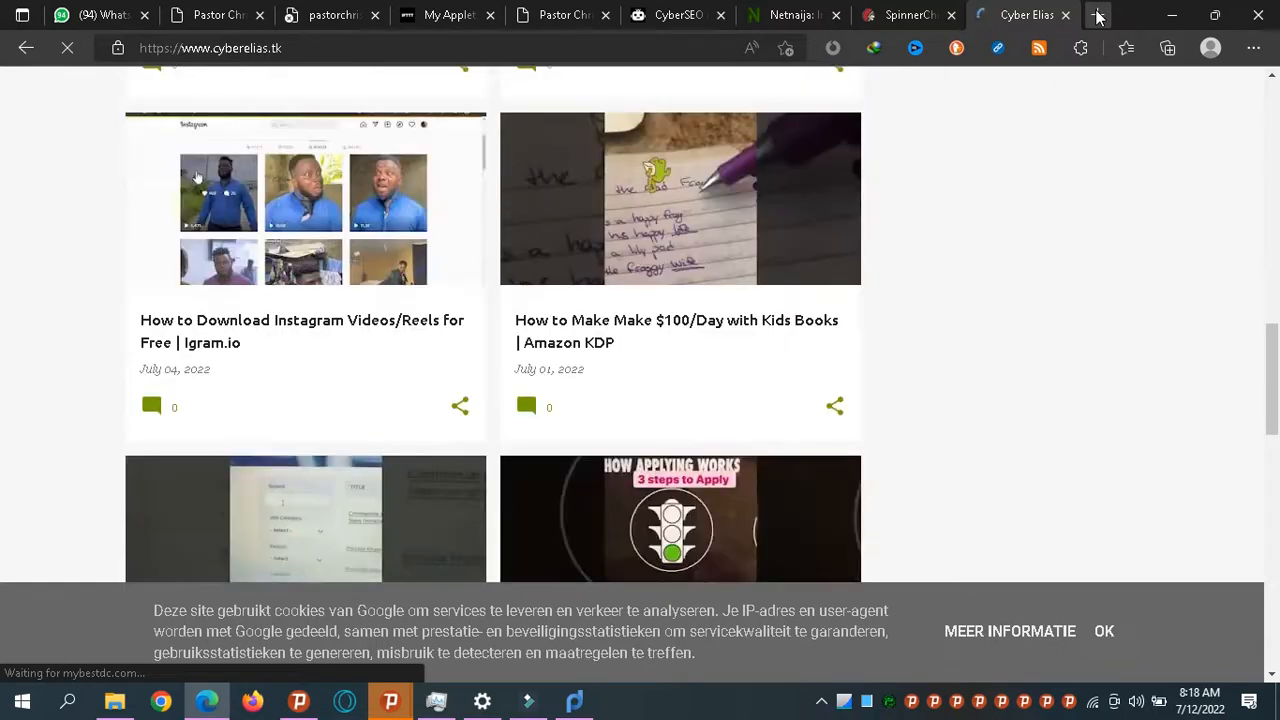
Step: Look through the remaining older posts on the Cyber Elias blog, return to its header and close the blog
key(Down)
key(Down)
key(Down)
key(Down)
key(Down)
key(Down)
key(Down)
key(Down)
key(Down)
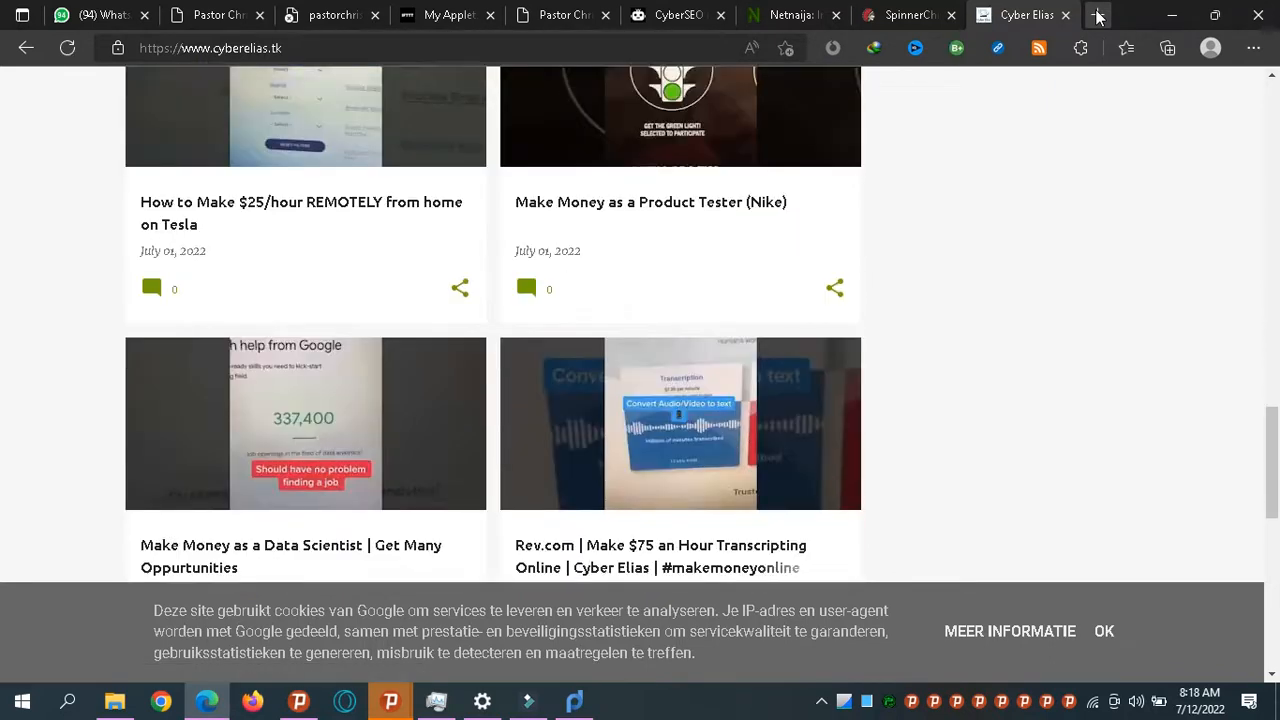
key(Down)
key(Down)
key(Down)
key(Down)
key(Down)
key(Down)
key(Down)
key(Down)
key(Down)
key(Down)
key(Down)
key(Down)
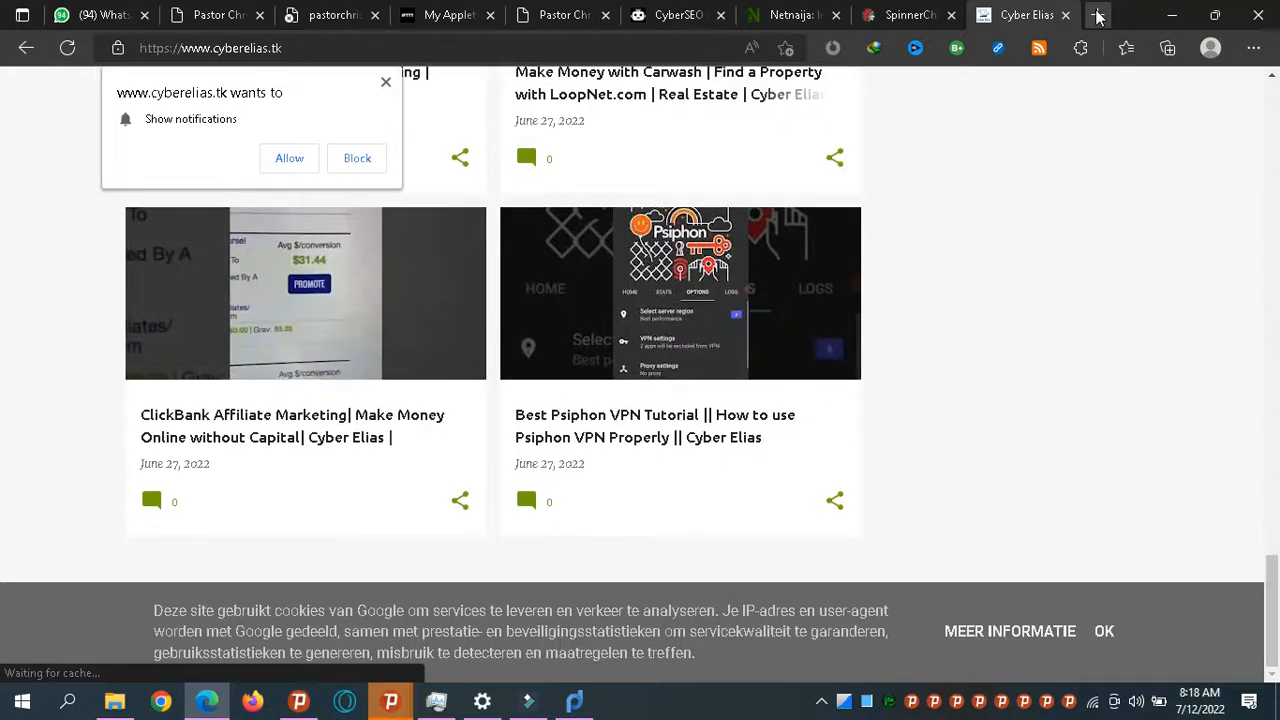
key(Up)
key(Up)
key(Up)
key(Up)
key(Up)
key(Up)
key(Up)
key(Up)
key(Up)
key(Up)
key(Up)
key(Up)
key(Up)
key(Up)
key(Up)
key(Up)
key(Up)
key(Up)
key(Up)
key(Up)
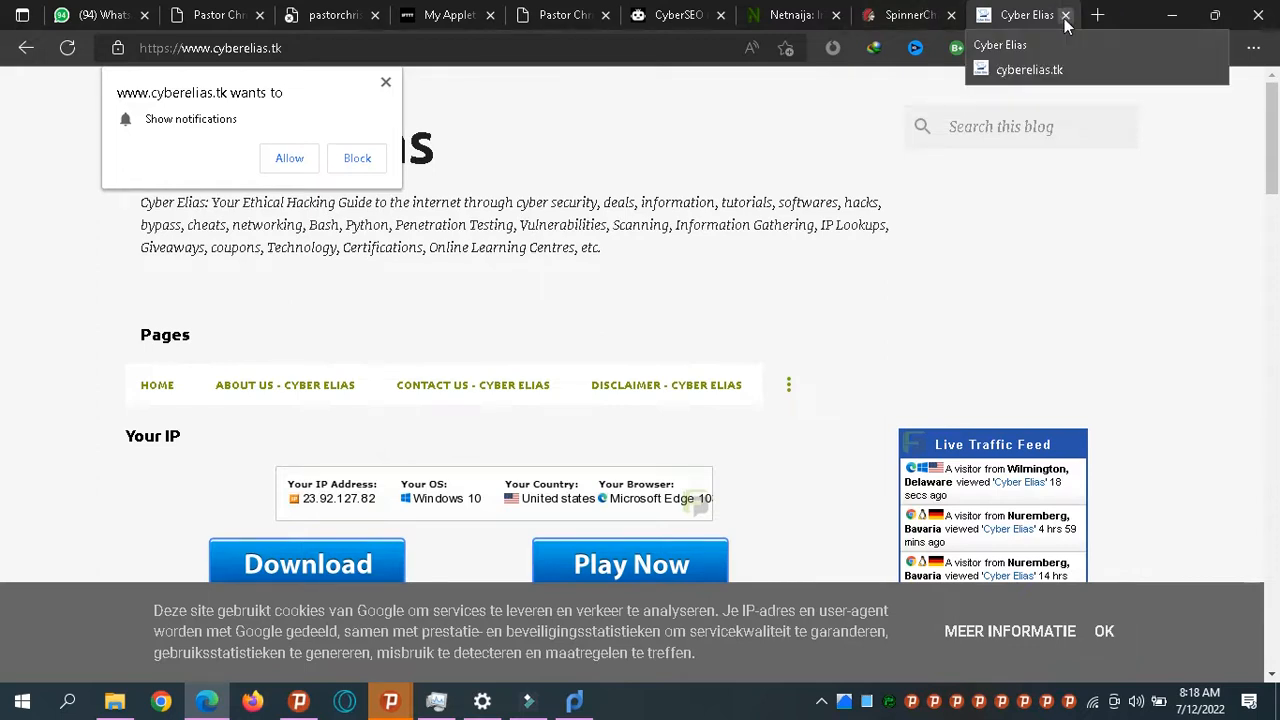
click(1065, 16)
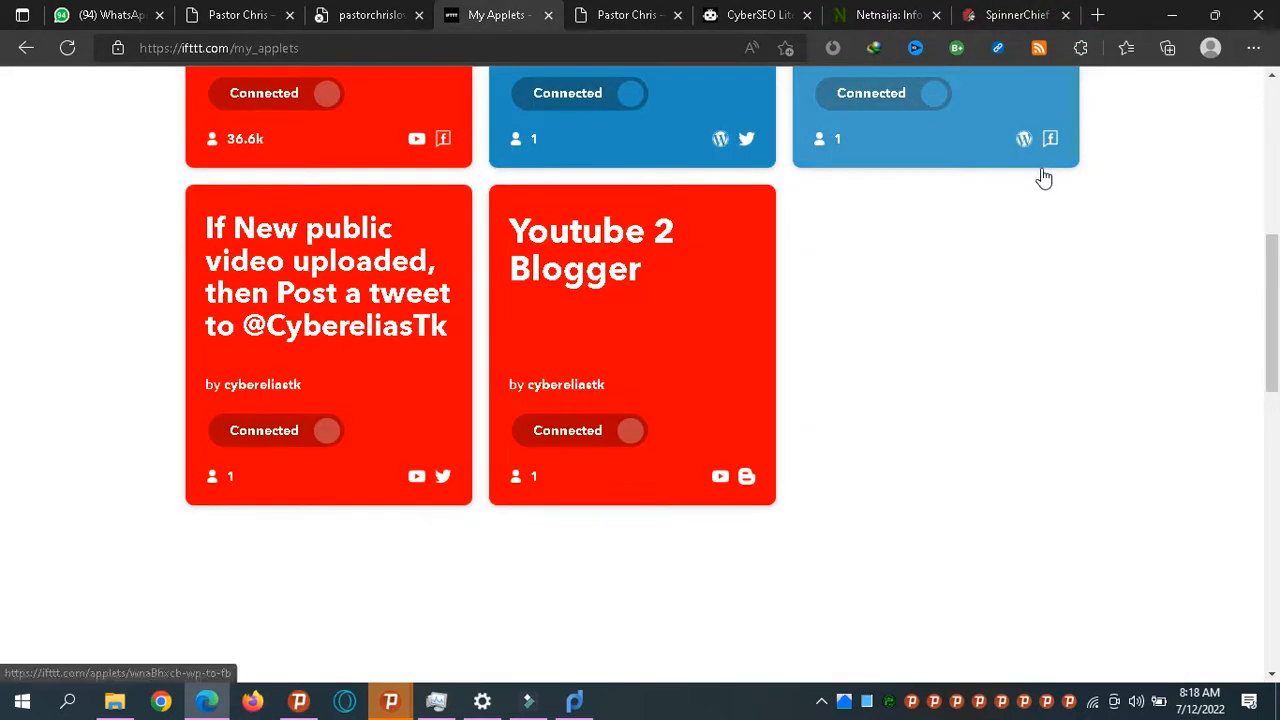
Step: Look over the connected applets on IFTTT's My Applets page once more and return to the page heading
scroll(5, 280, up, 5)
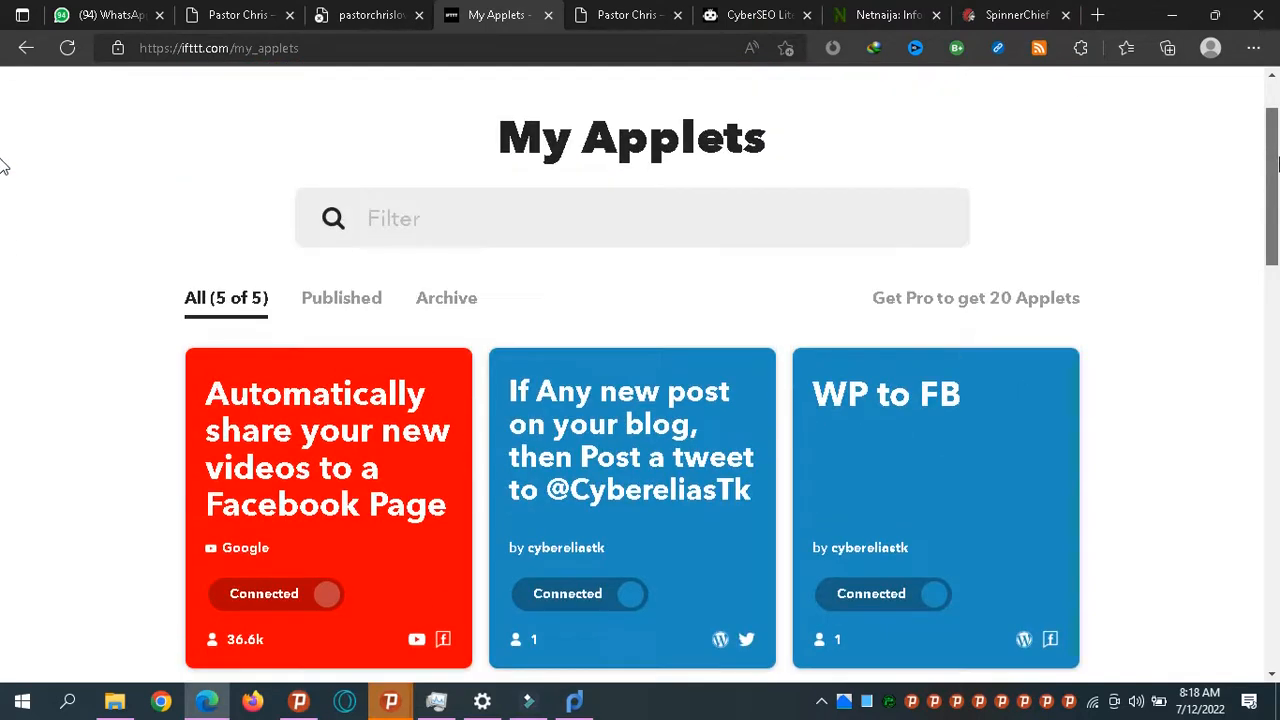
scroll(3, 245, down, 3)
scroll(3, 245, up, 4)
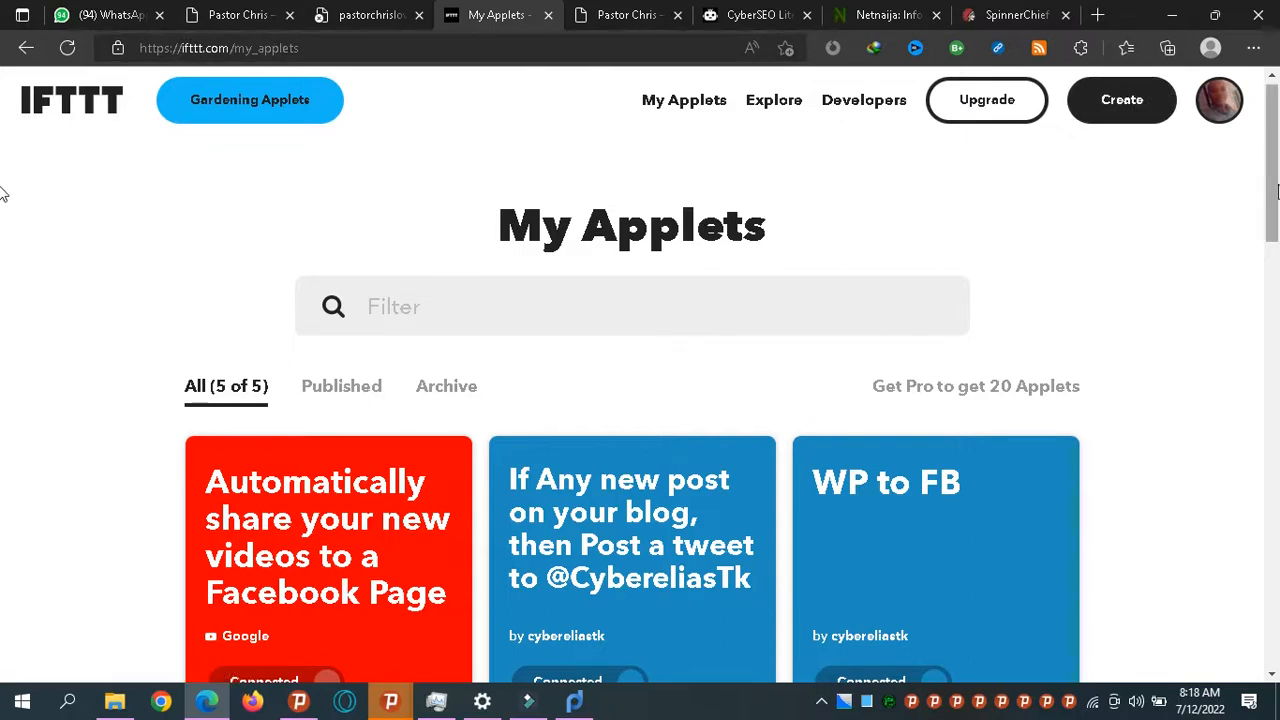
drag(1272, 185, 1268, 150)
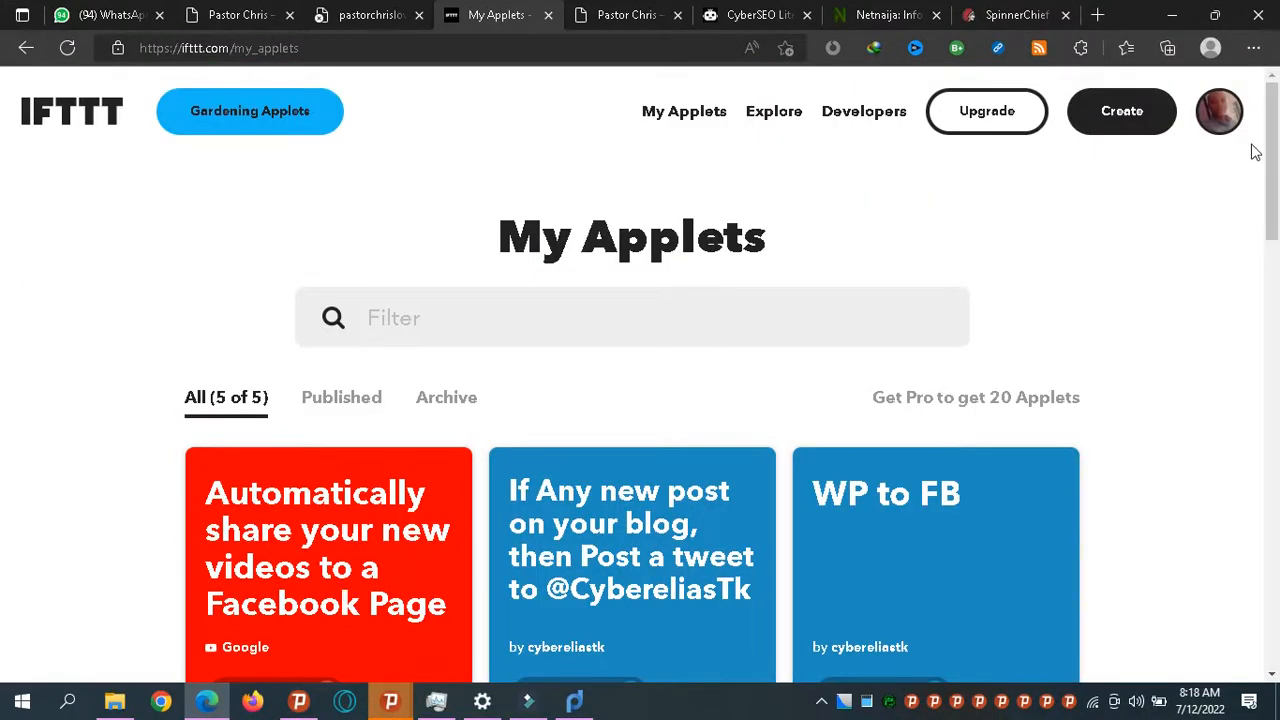
click(254, 712)
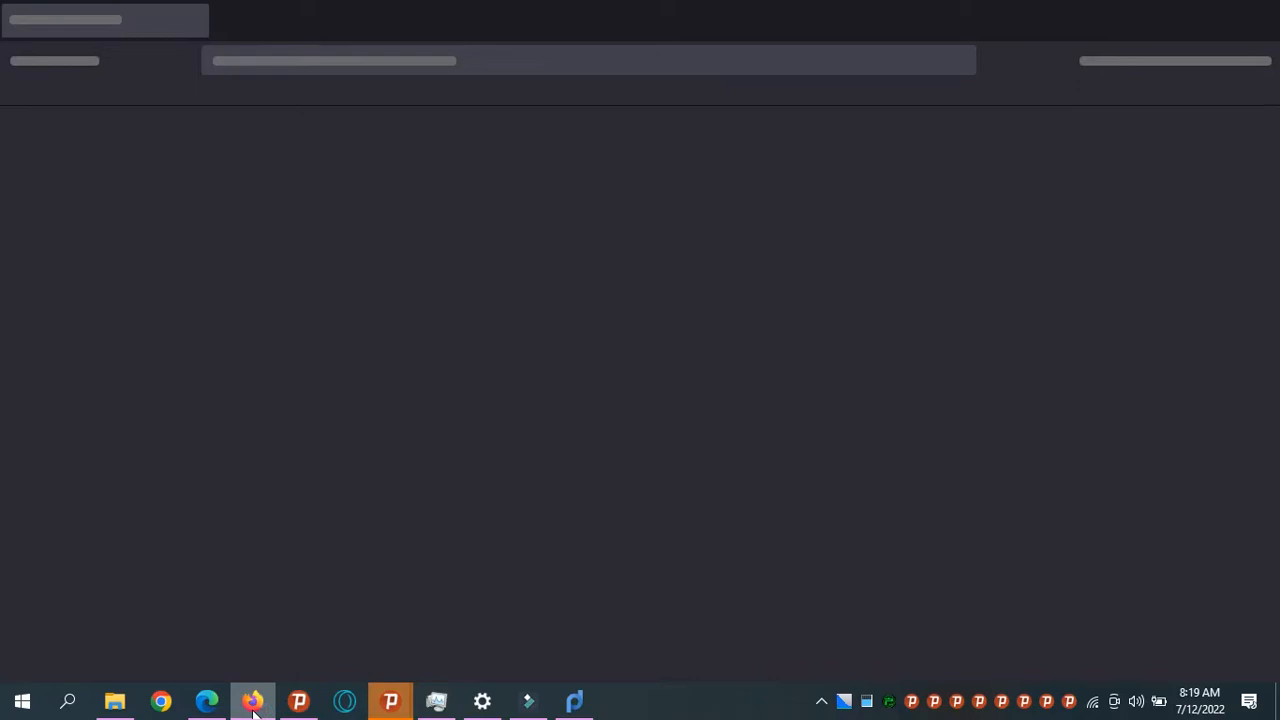
click(209, 701)
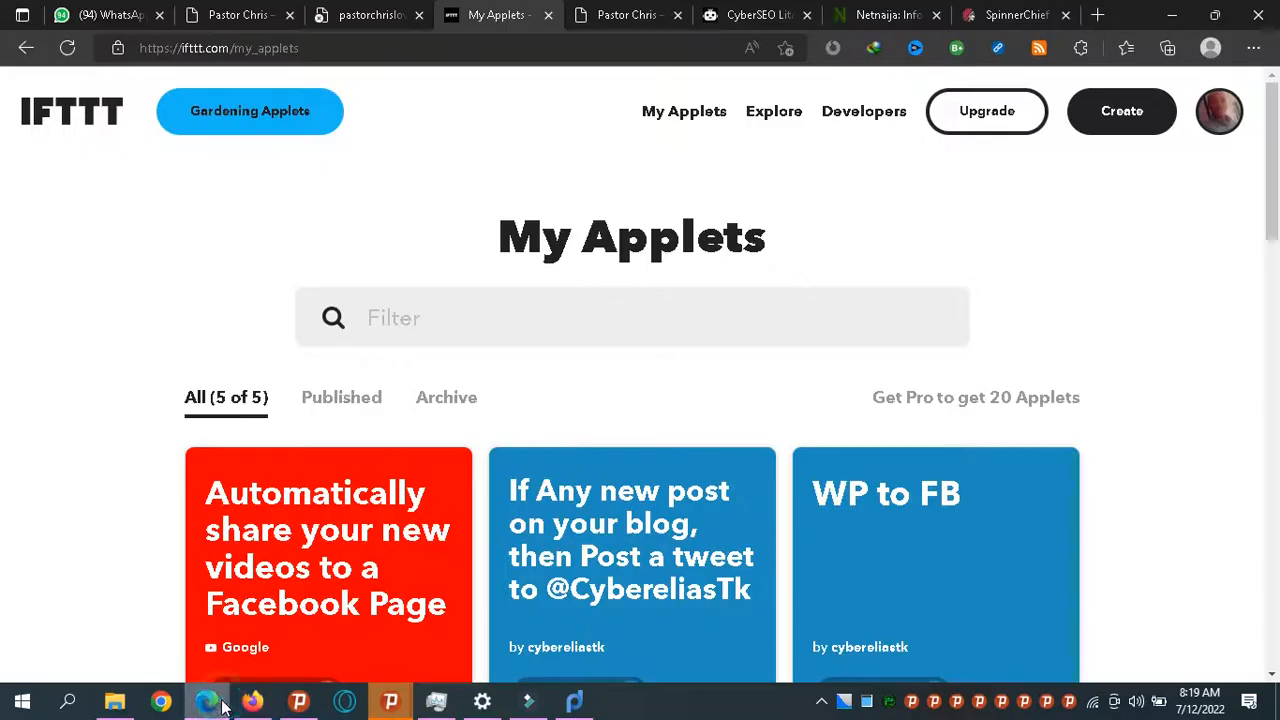
Step: Try to reload the unreachable CyberSEO admin page, agreeing to resubmit its form
click(336, 9)
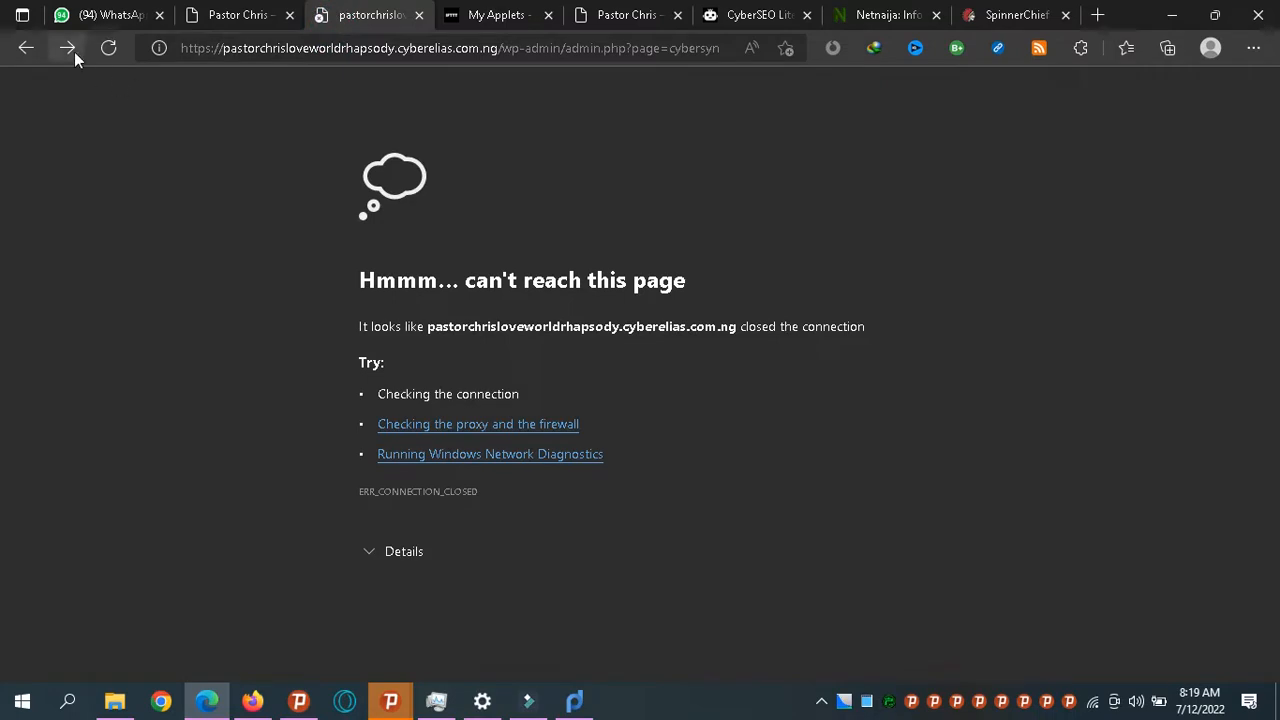
click(106, 52)
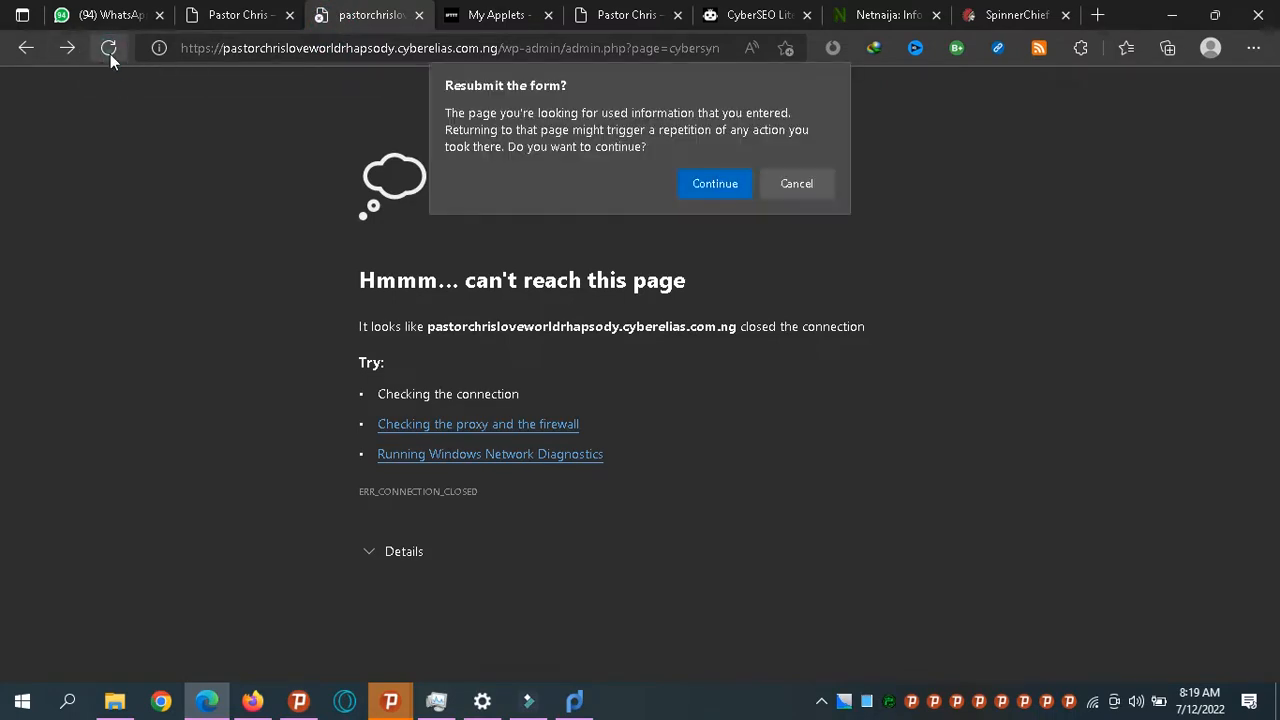
key(Return)
Step: View the WordPress dashboard of the LoveWorld (E-Truth) site and return to the site's front page
click(238, 14)
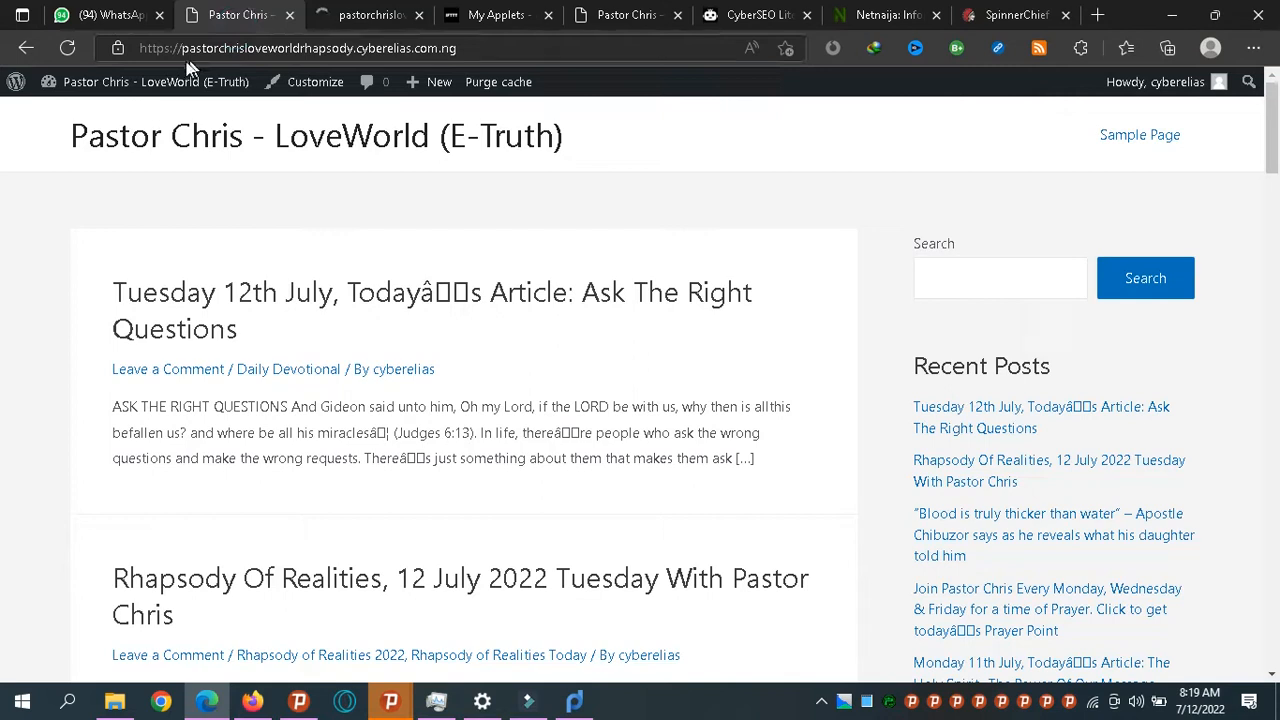
click(80, 88)
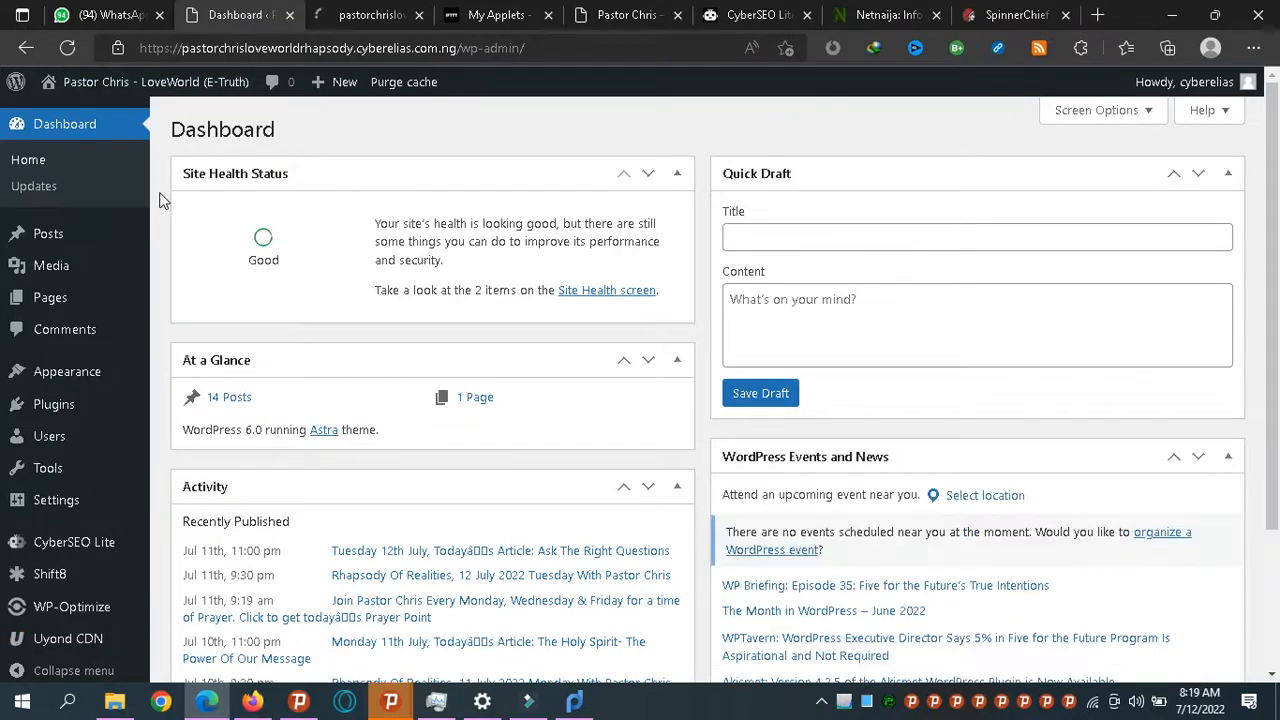
click(88, 88)
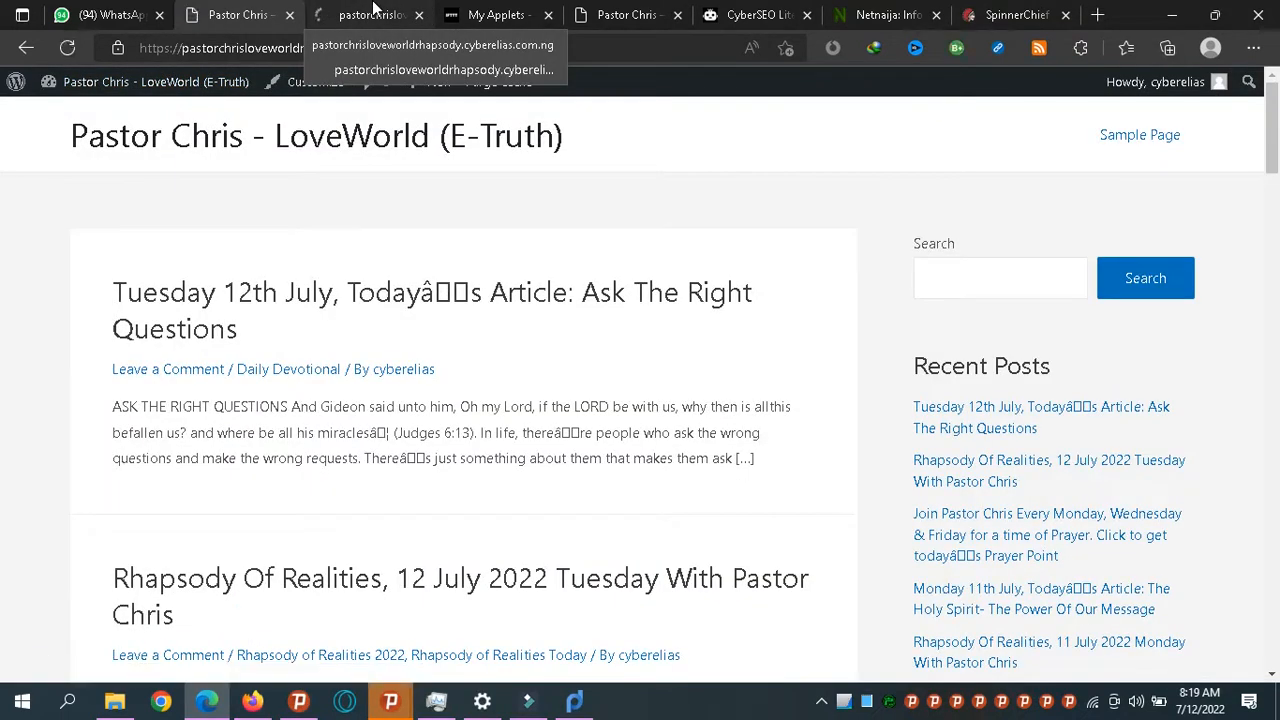
Step: Close the unreachable admin page and open cyberelias.com.ng in a new browser tab
click(373, 12)
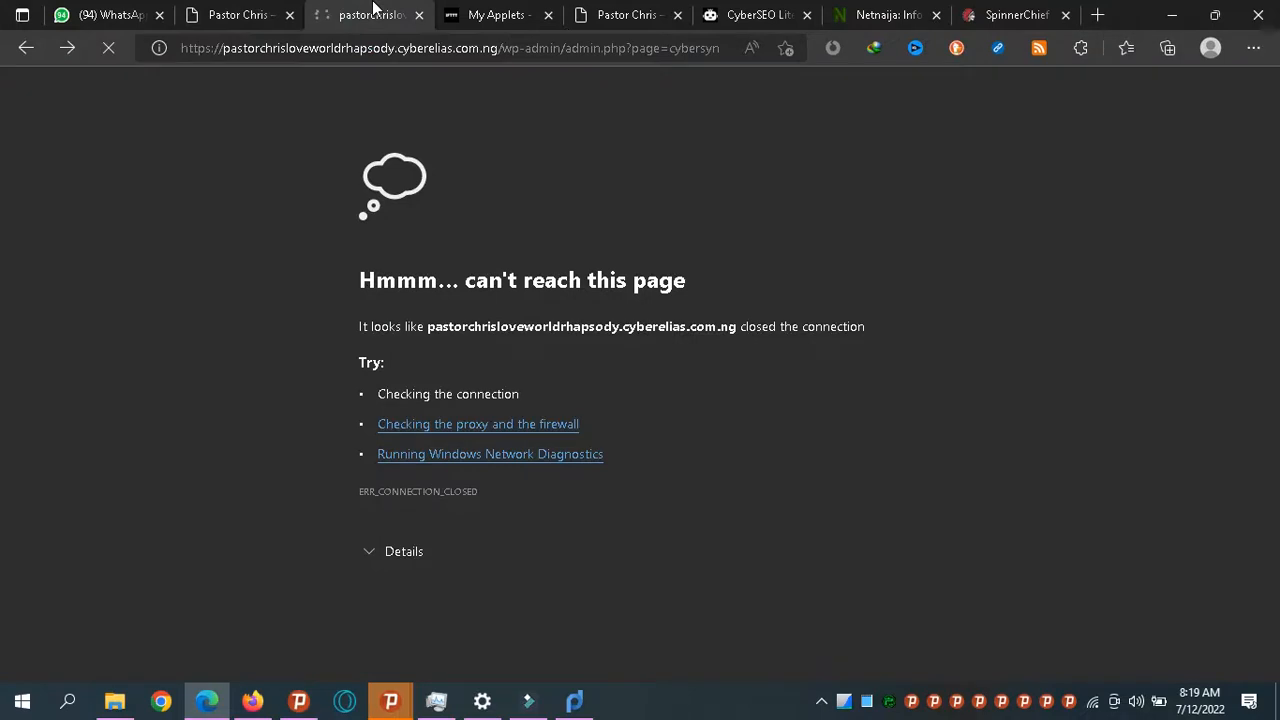
click(419, 15)
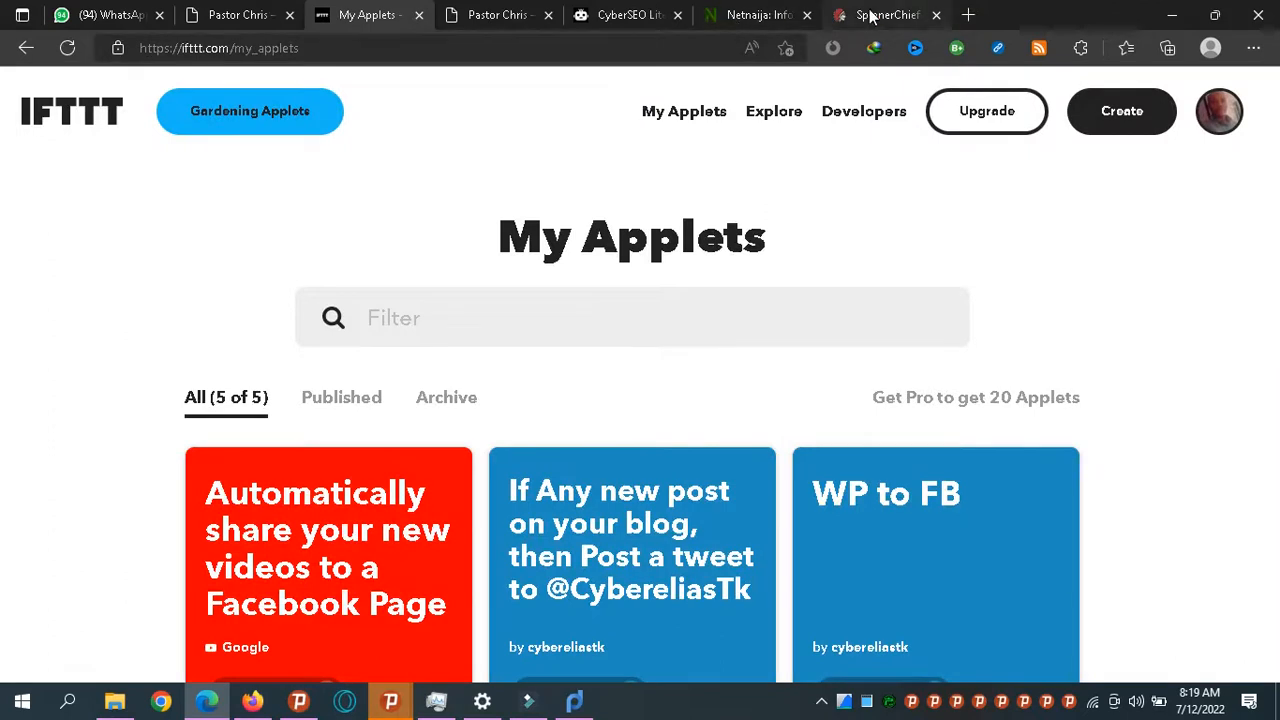
click(965, 17)
text(c)
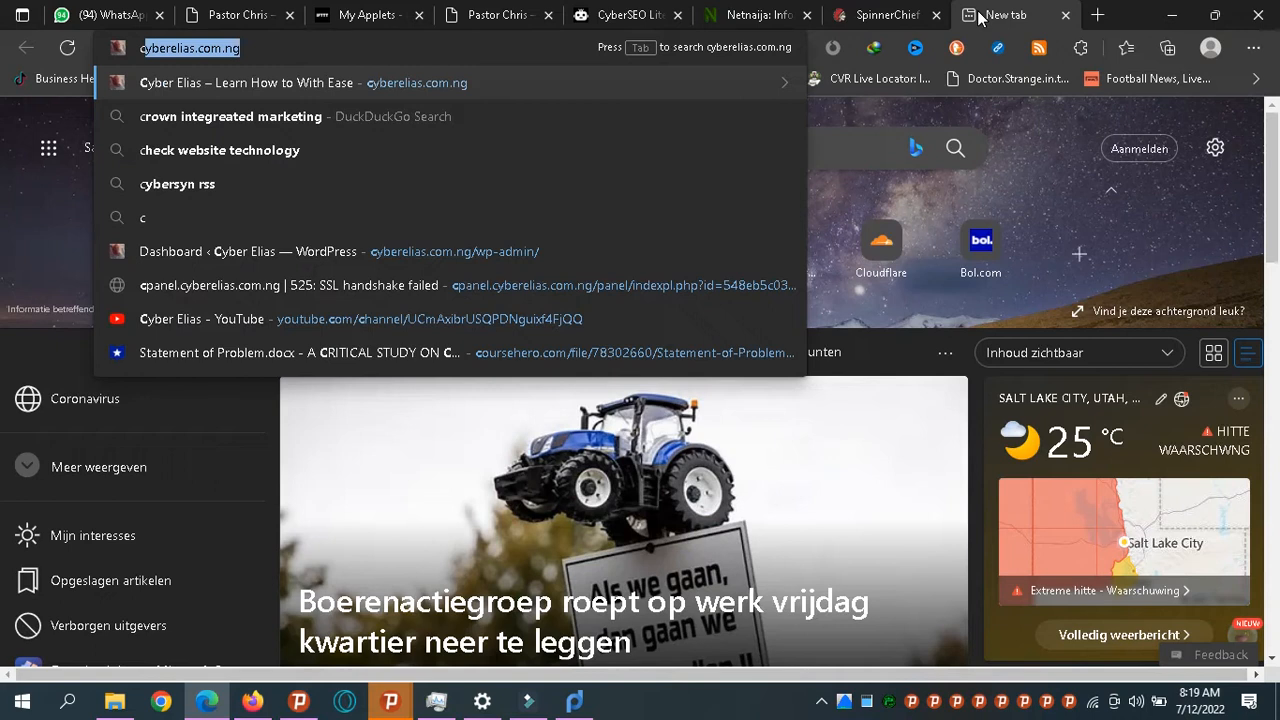
key(Return)
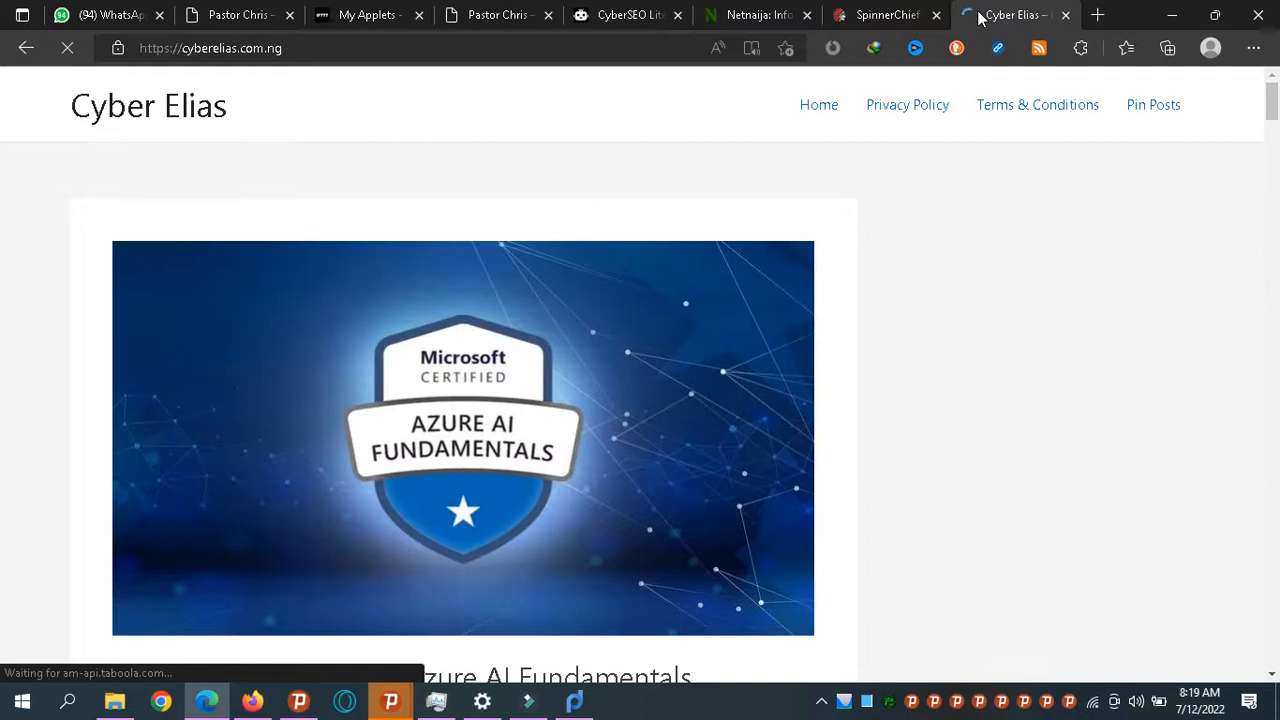
Step: Look through the course posts syndicated from Tutorial Bar on cyberelias.com.ng as an example of automatic posting
key(Down)
key(Down)
key(Down)
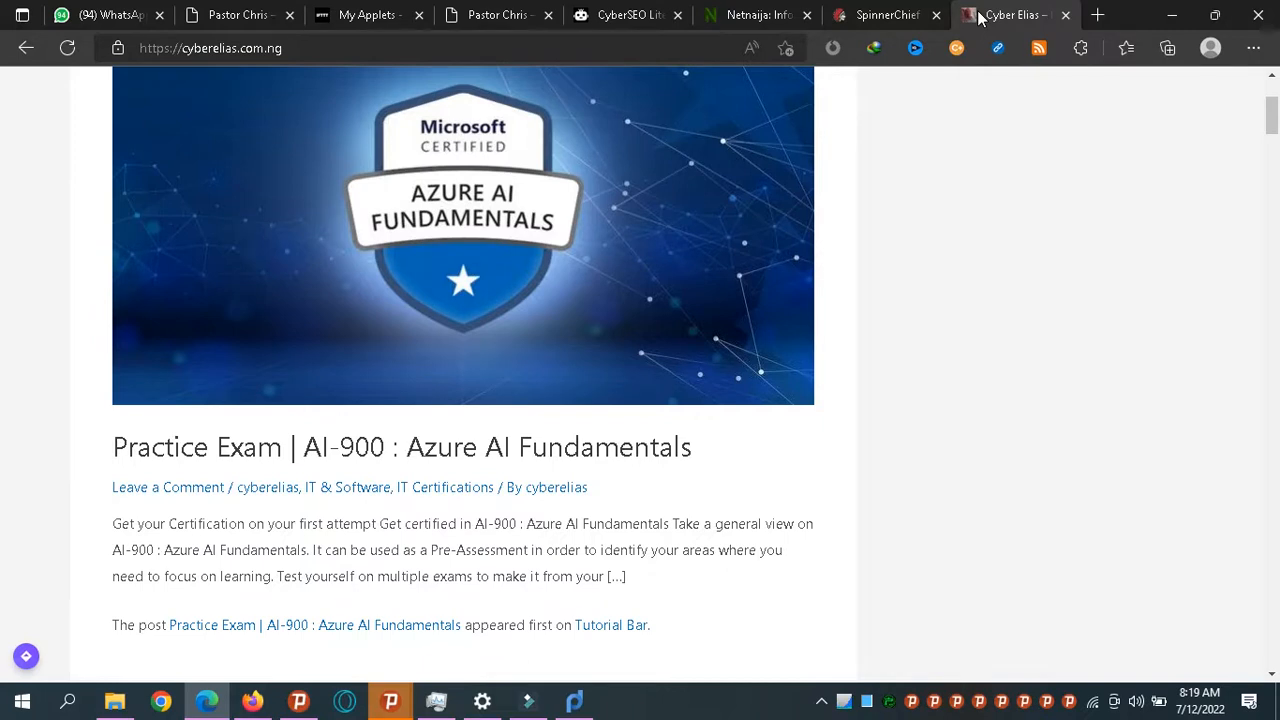
key(Down)
key(Down)
key(Down)
key(Down)
key(Down)
key(Down)
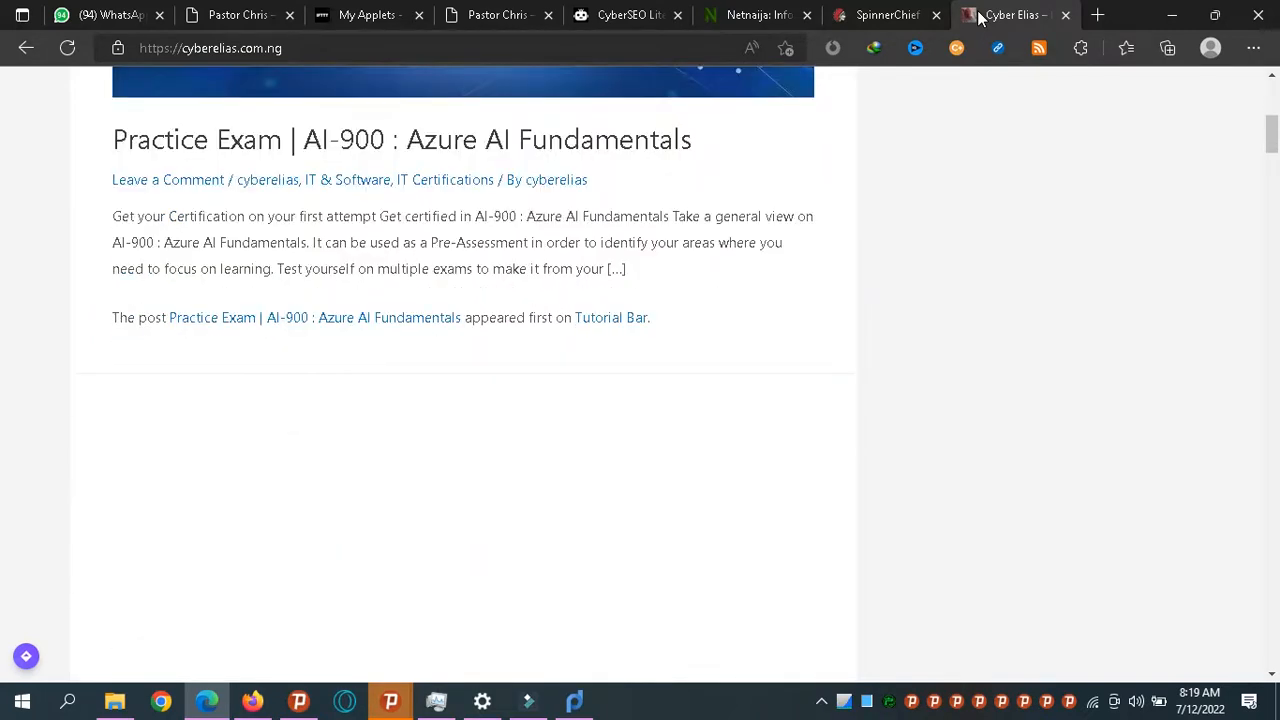
key(Down)
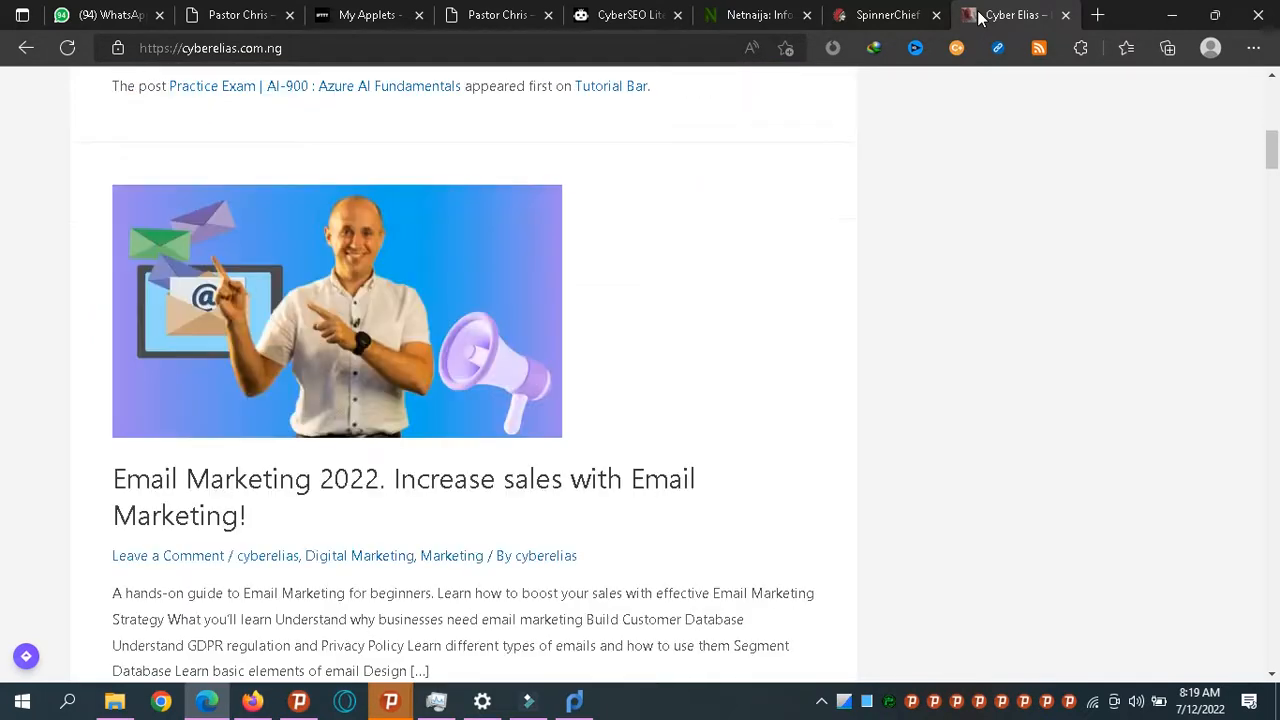
key(Down)
key(Down)
key(Down)
key(Down)
key(Down)
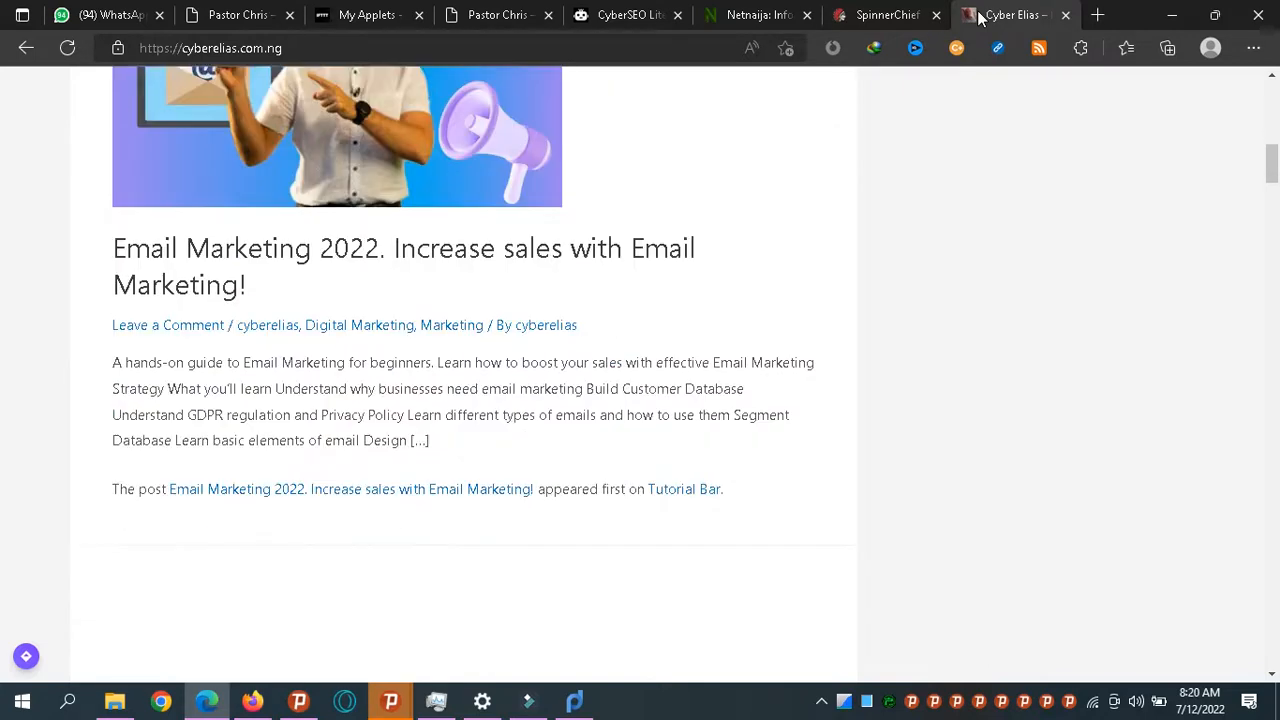
key(Down)
key(Down)
key(Down)
key(Down)
key(Down)
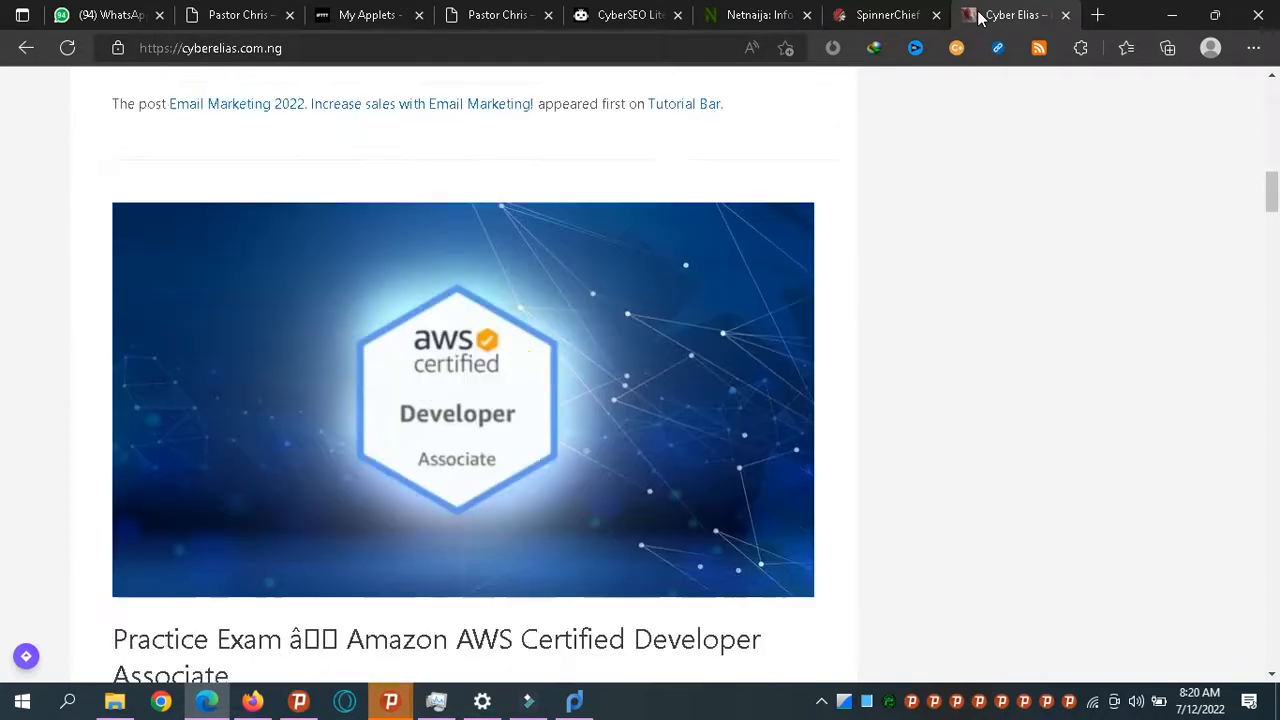
key(Down)
key(Down)
key(Down)
key(Down)
key(Down)
key(Down)
key(Down)
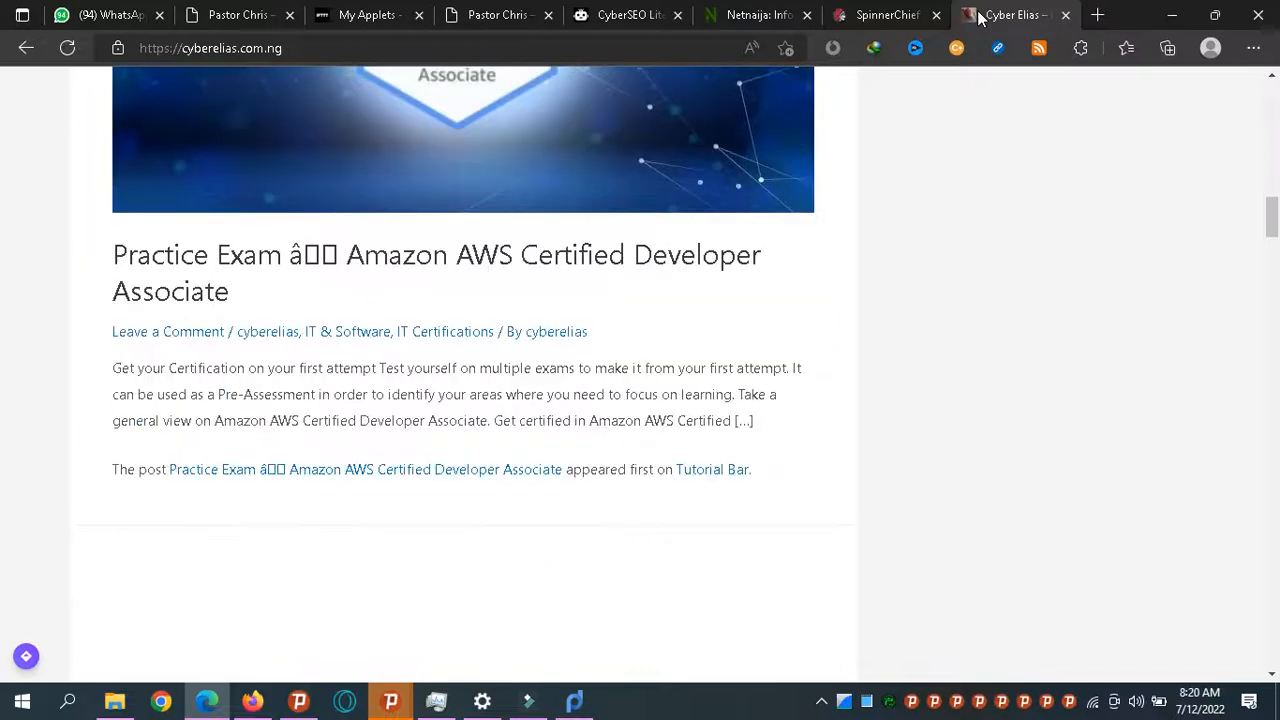
key(Down)
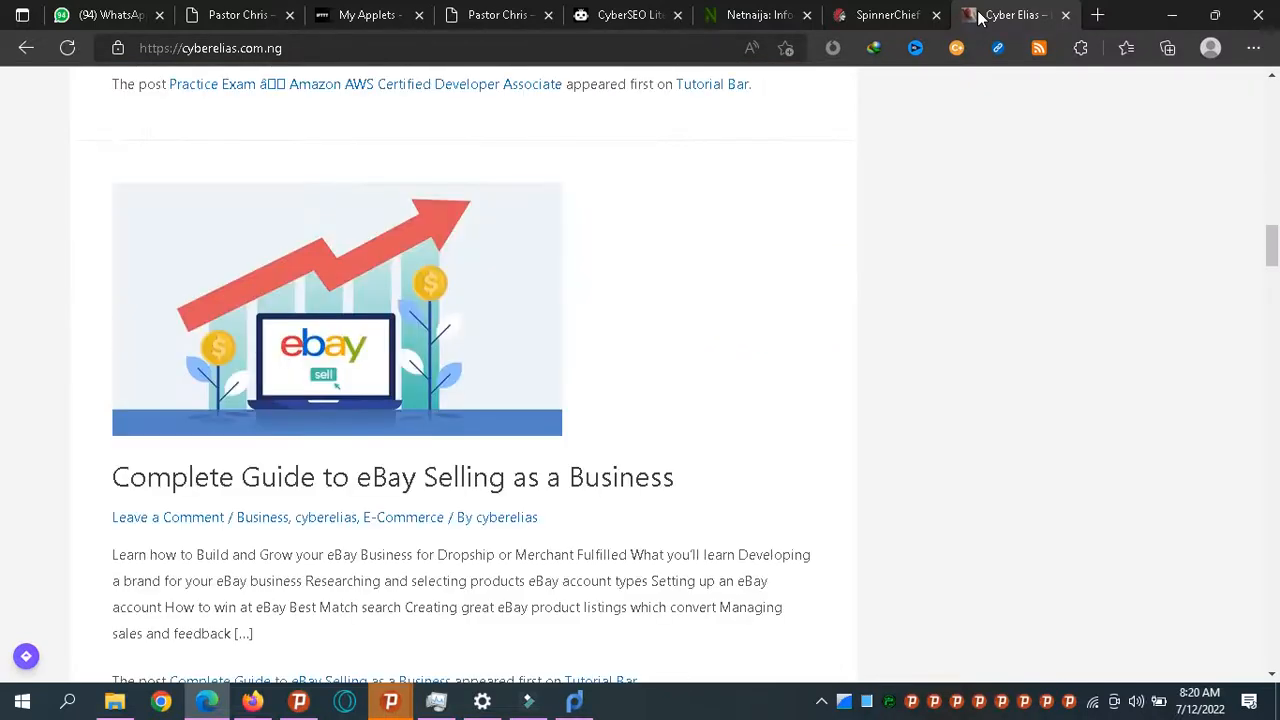
key(Down)
key(Down)
key(Down)
key(Down)
key(Down)
key(Down)
key(Down)
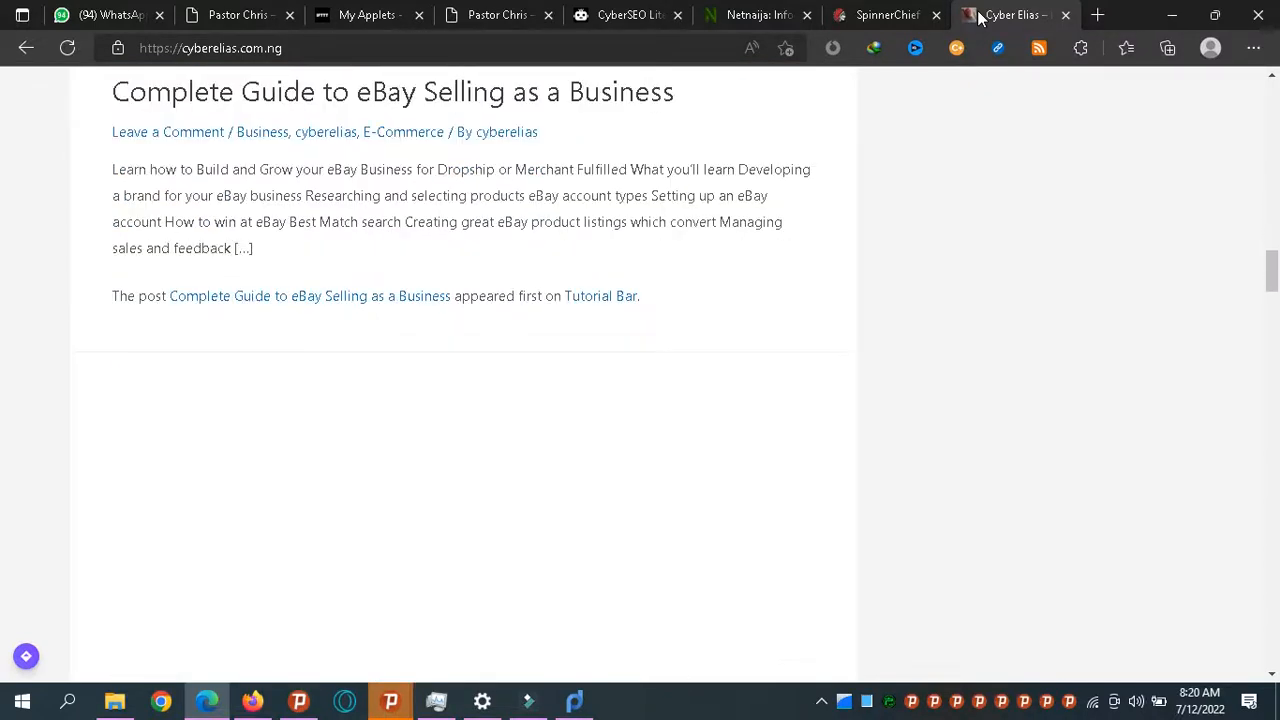
key(Down)
key(Down)
key(Down)
key(Down)
key(Down)
key(Down)
key(Down)
key(Down)
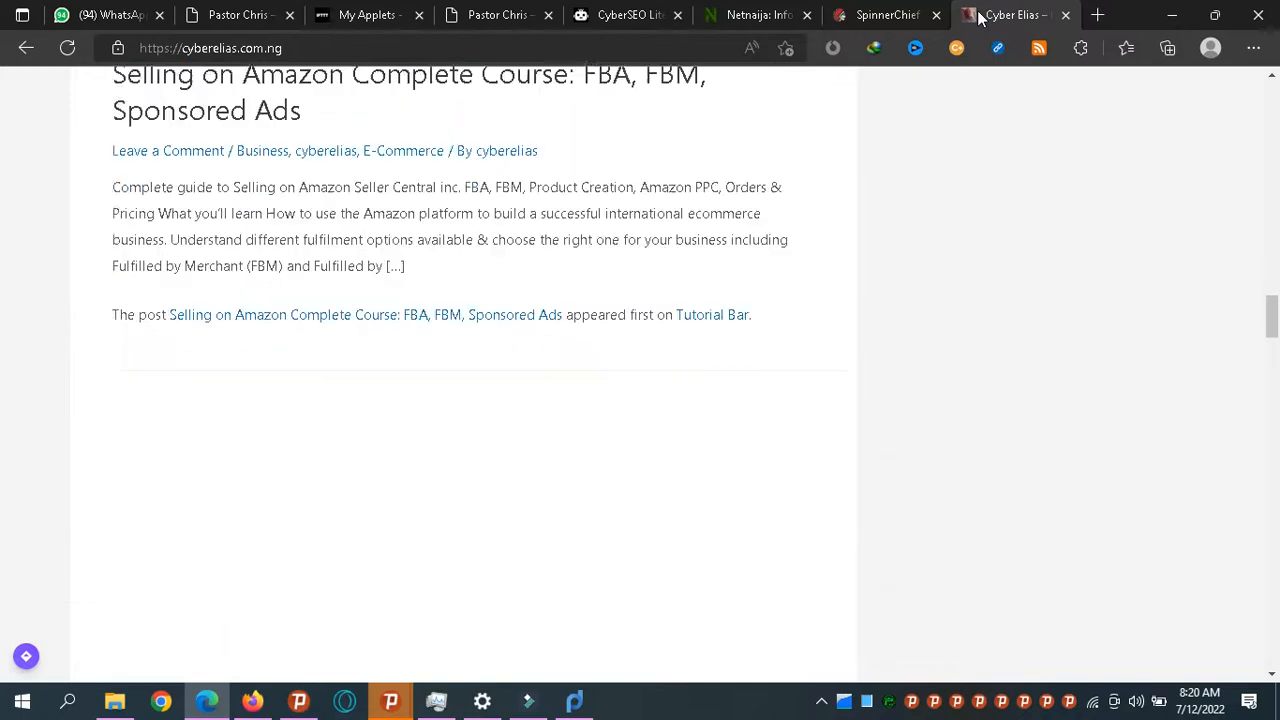
key(Down)
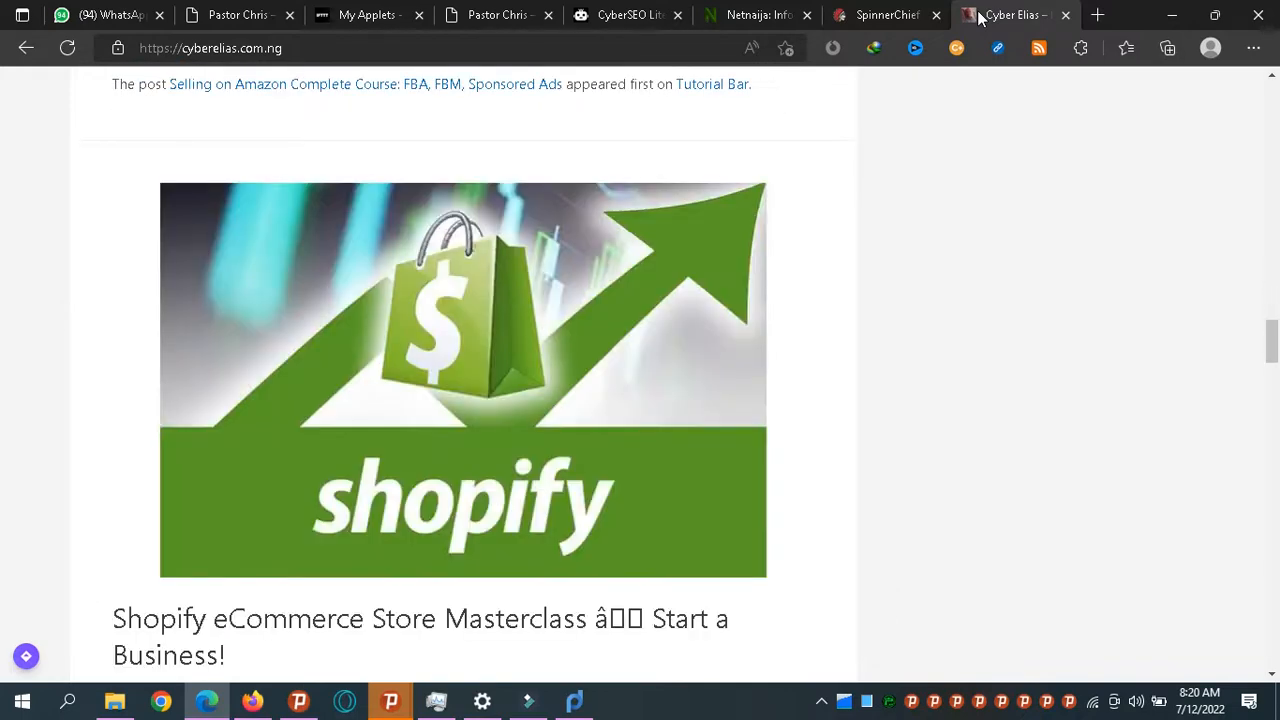
key(Down)
key(Down)
key(Down)
key(Down)
key(Down)
key(Down)
key(Down)
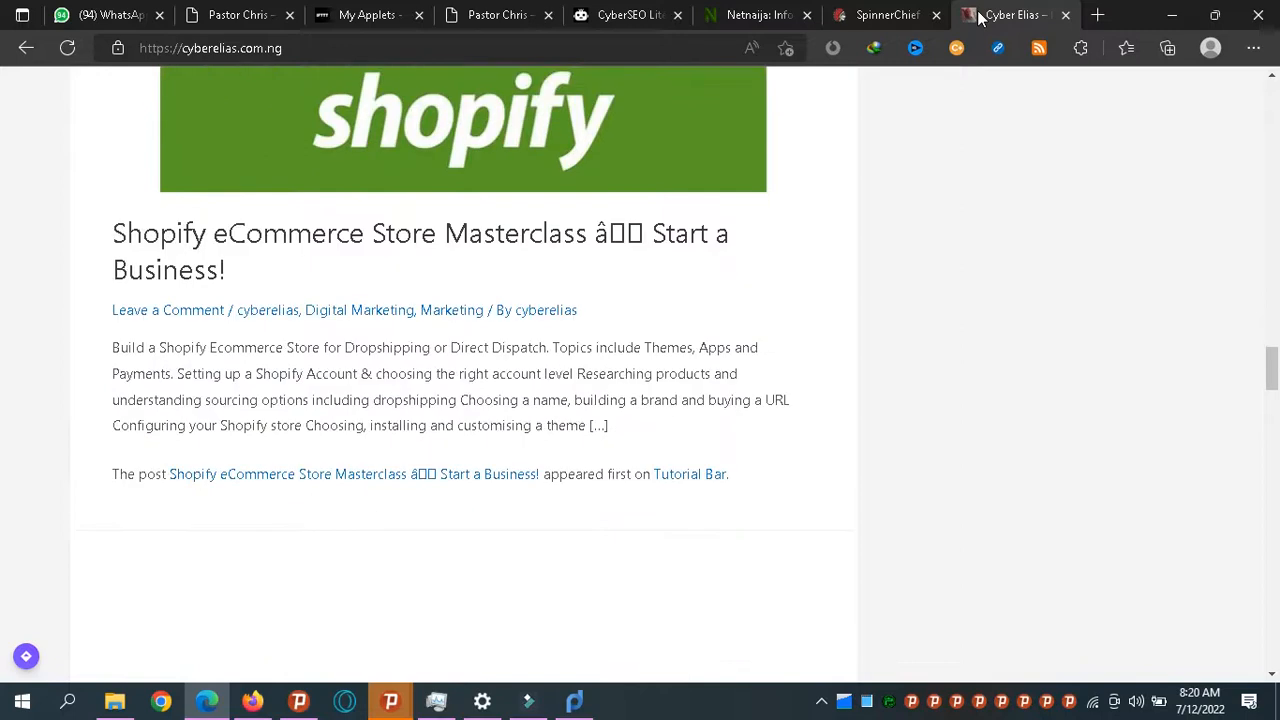
key(Down)
key(Down)
key(Down)
key(Down)
key(Down)
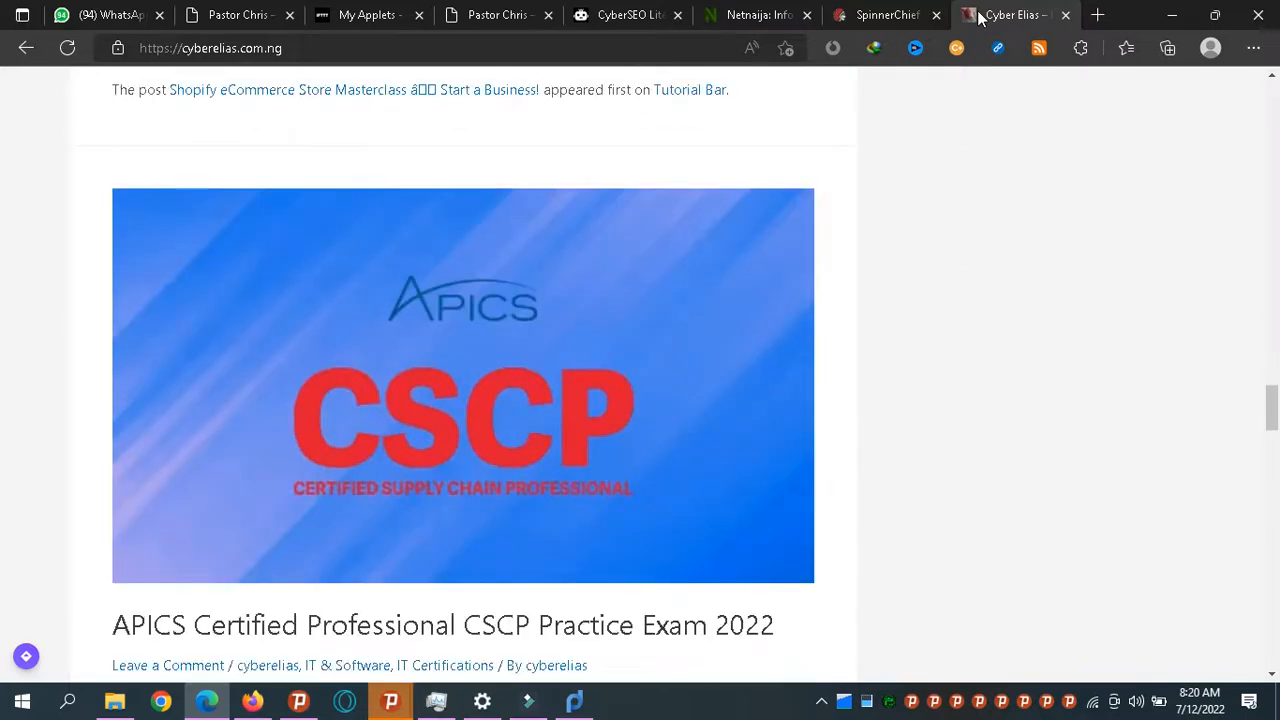
key(Down)
key(Down)
key(Down)
key(Down)
key(Down)
key(Down)
key(Down)
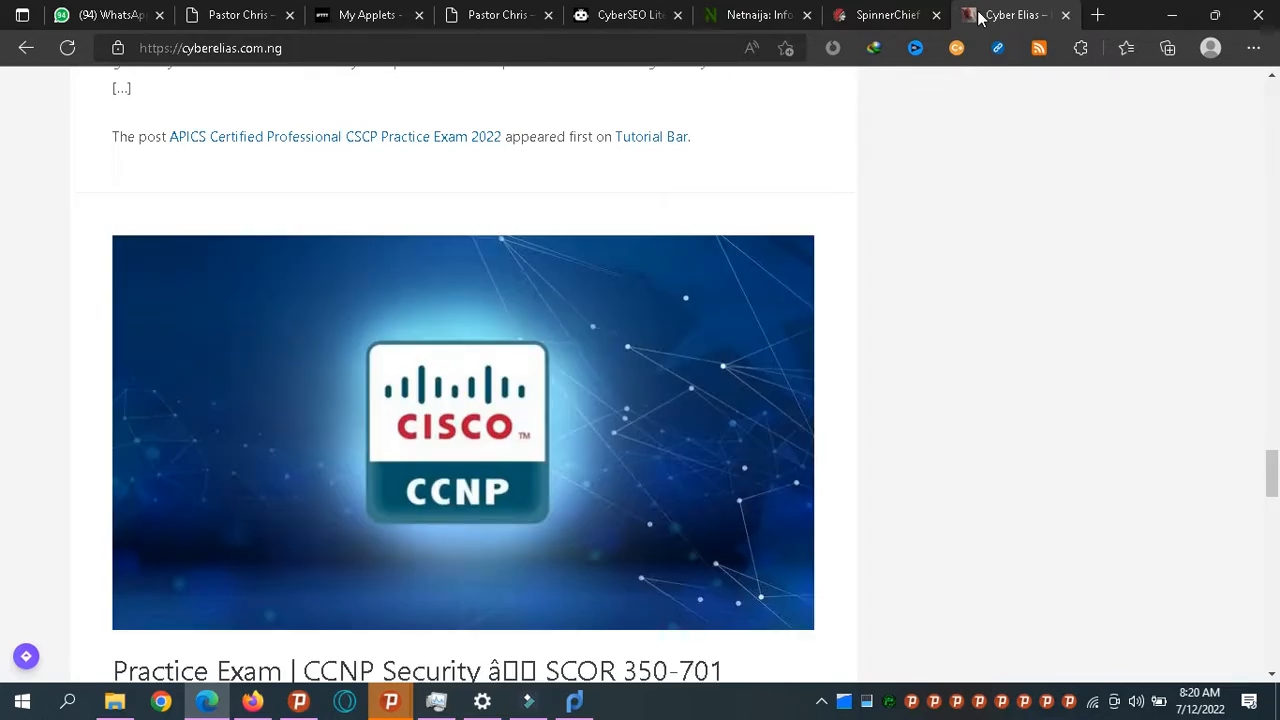
key(Down)
key(Down)
key(Down)
key(Down)
key(Down)
key(Down)
key(Down)
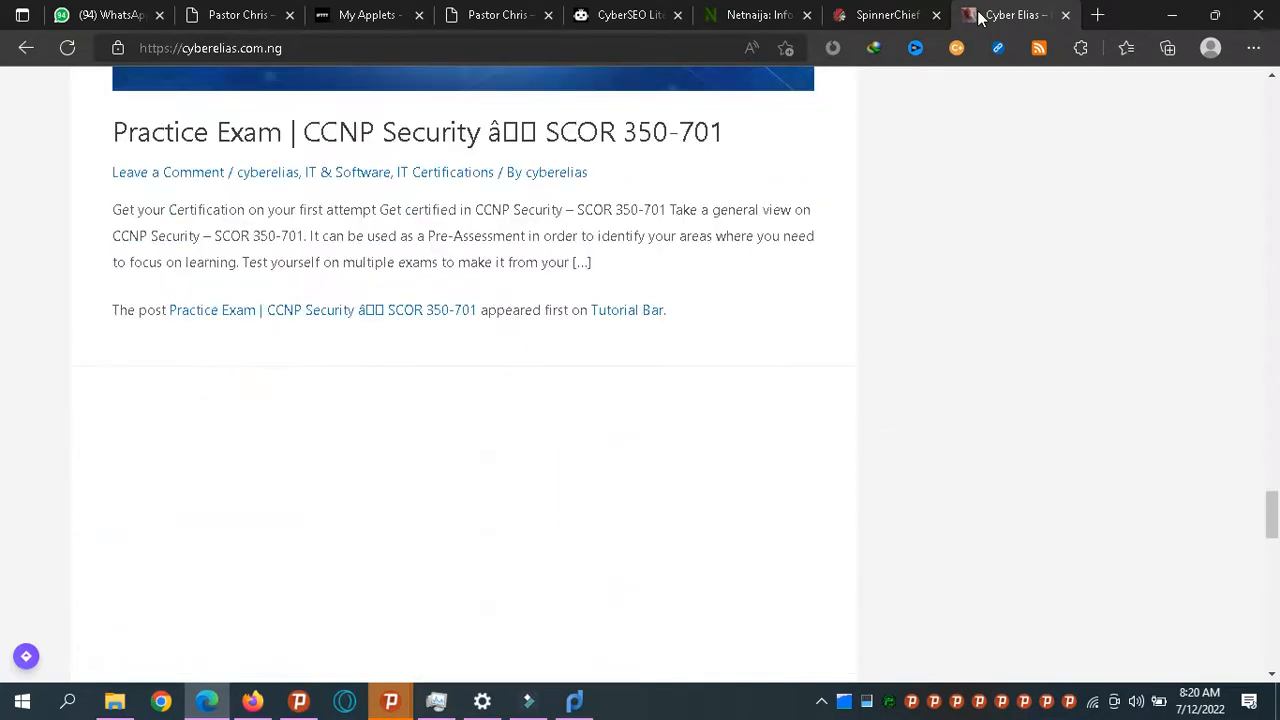
key(Down)
key(Down)
key(Down)
key(Down)
key(Down)
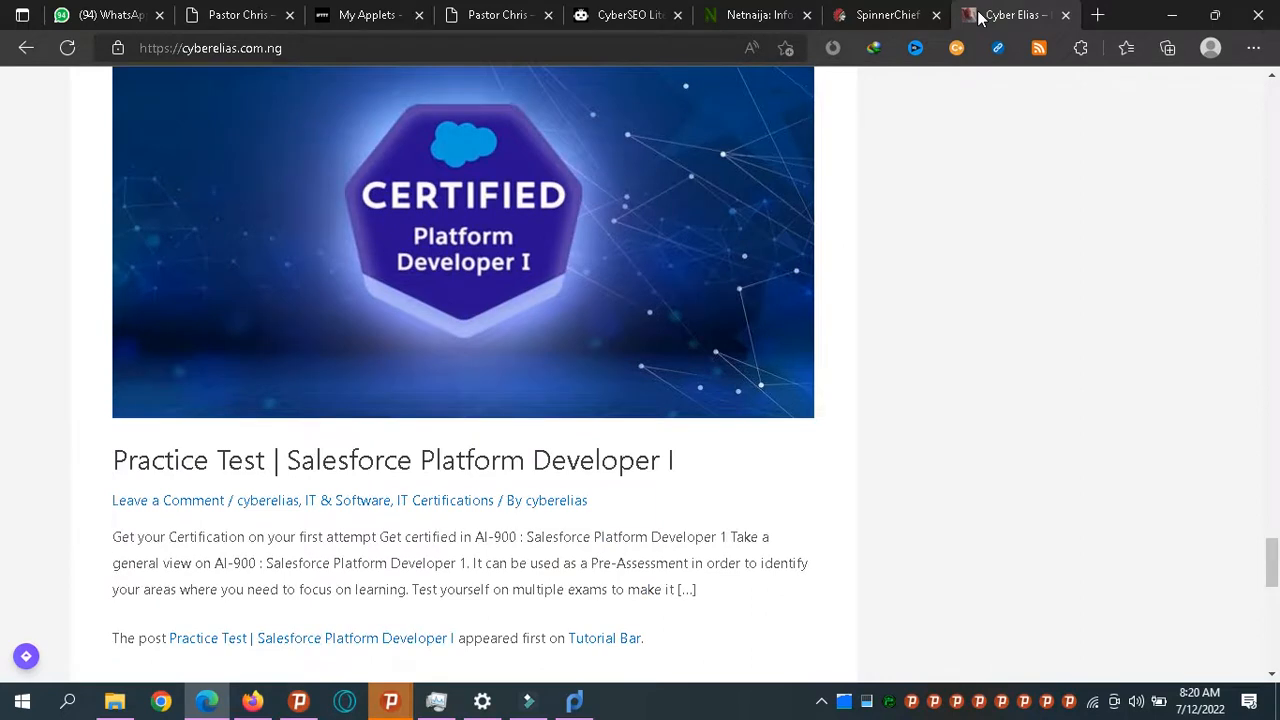
key(Down)
key(Down)
key(Down)
key(Down)
key(Down)
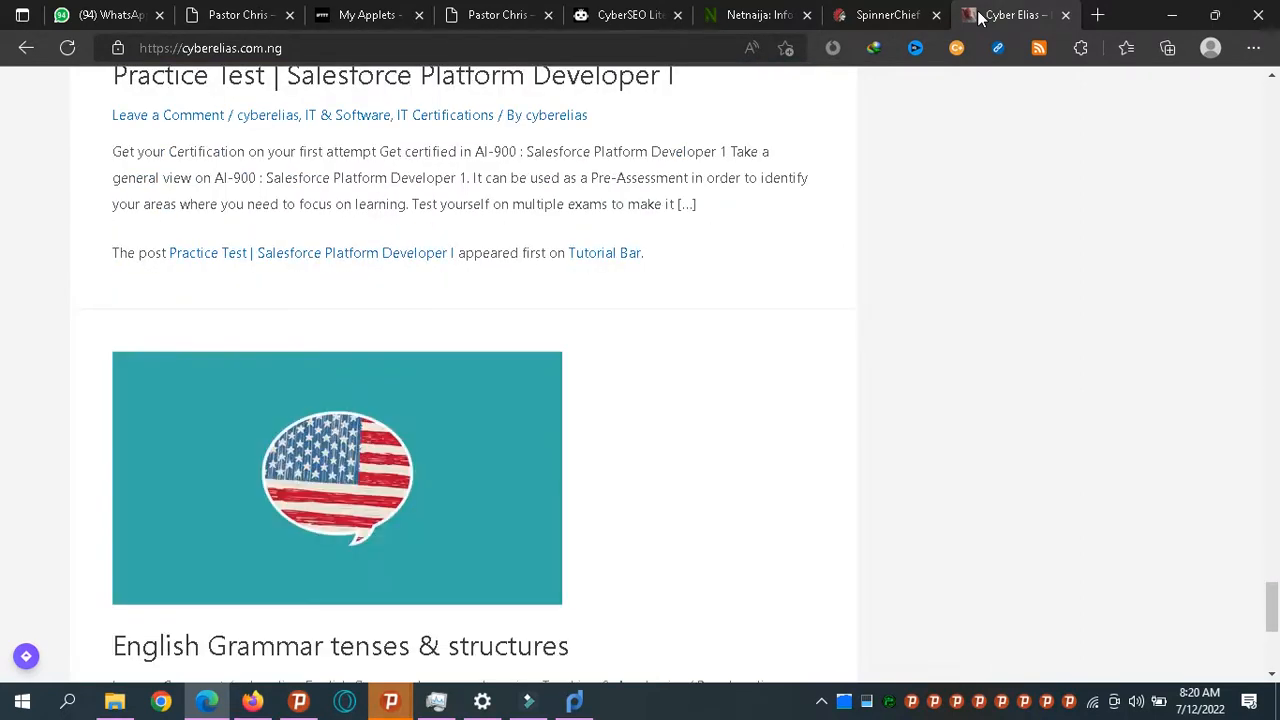
Step: Review the first page of cyberelias.com.ng from the newest course post down to the page navigation
key(Down)
key(Down)
key(Down)
key(Down)
key(Down)
key(Up)
key(Up)
key(Up)
key(Up)
key(Up)
key(Up)
key(Up)
key(Up)
key(Up)
key(Up)
key(Up)
key(Up)
key(Up)
key(Up)
key(Up)
key(Up)
key(Up)
key(Up)
key(Up)
key(Up)
key(Up)
key(Up)
key(Up)
key(Up)
key(Up)
key(Up)
key(Up)
key(Up)
key(Up)
key(Up)
key(Up)
key(Up)
key(Up)
key(Up)
key(Up)
key(Up)
key(Up)
key(Up)
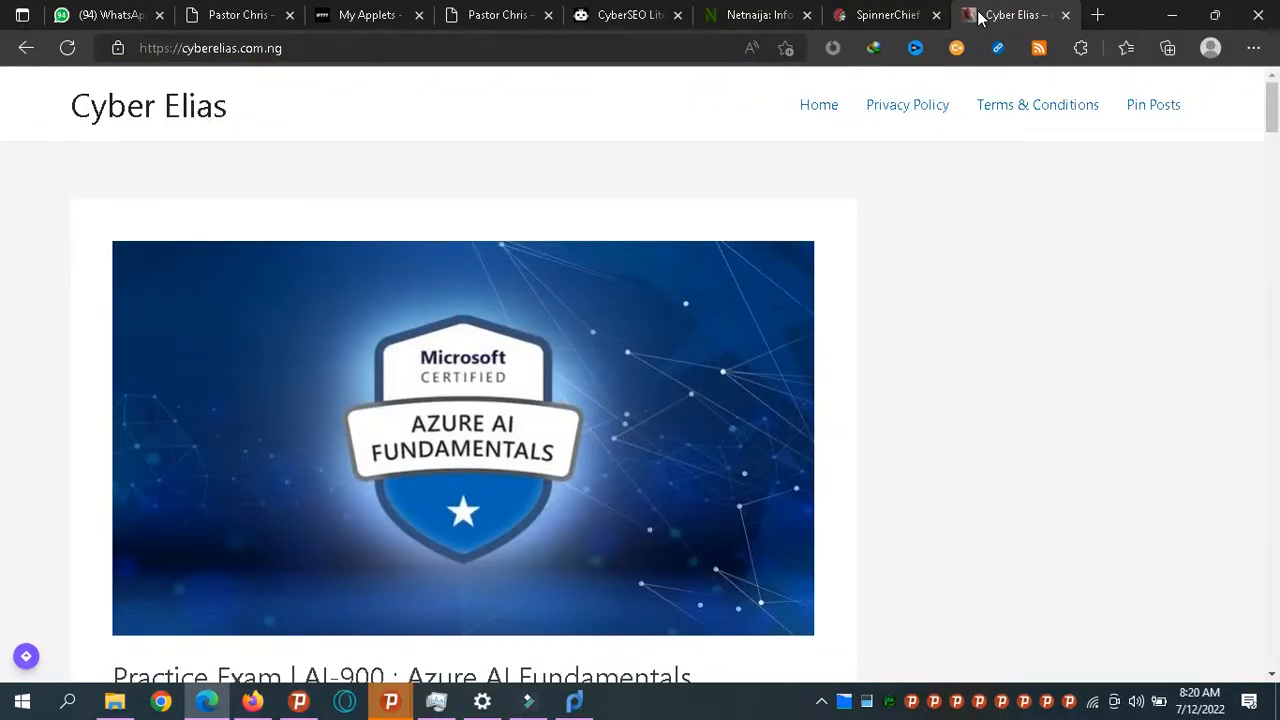
key(End)
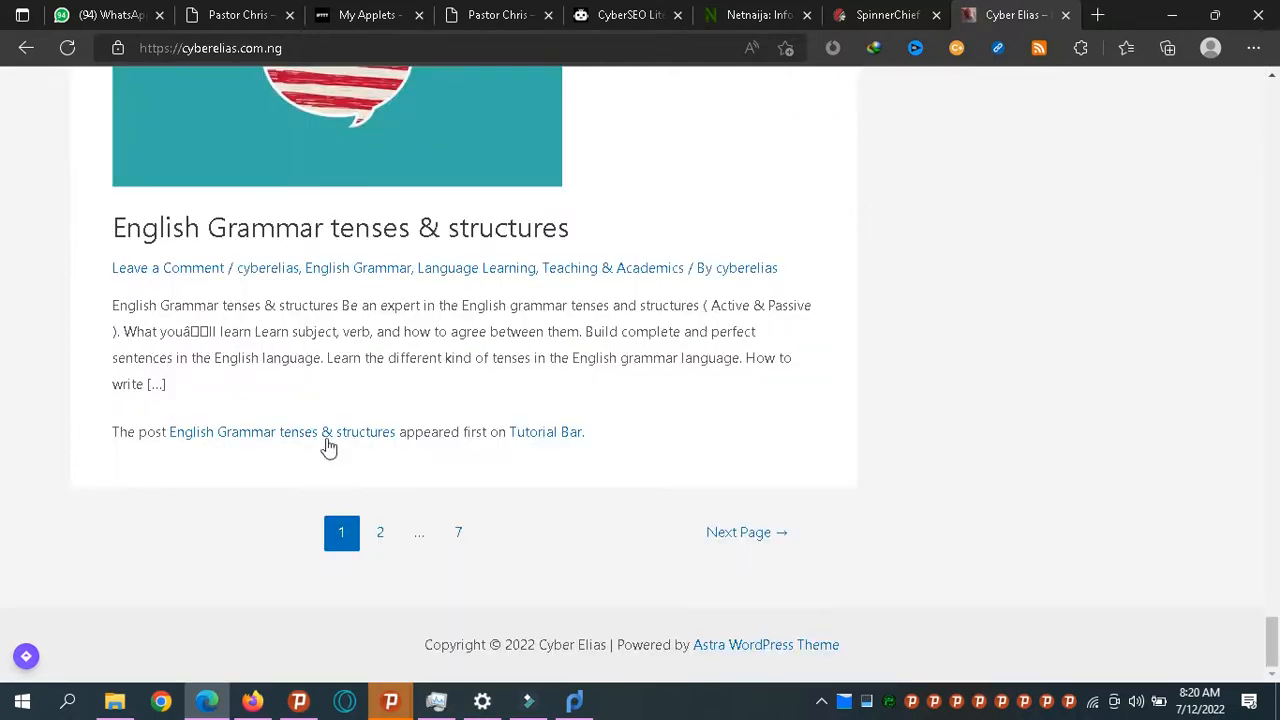
Step: Examine the auto-published posts on page 2 of the blog, including the VPN tethering post, and return to the home page
click(387, 535)
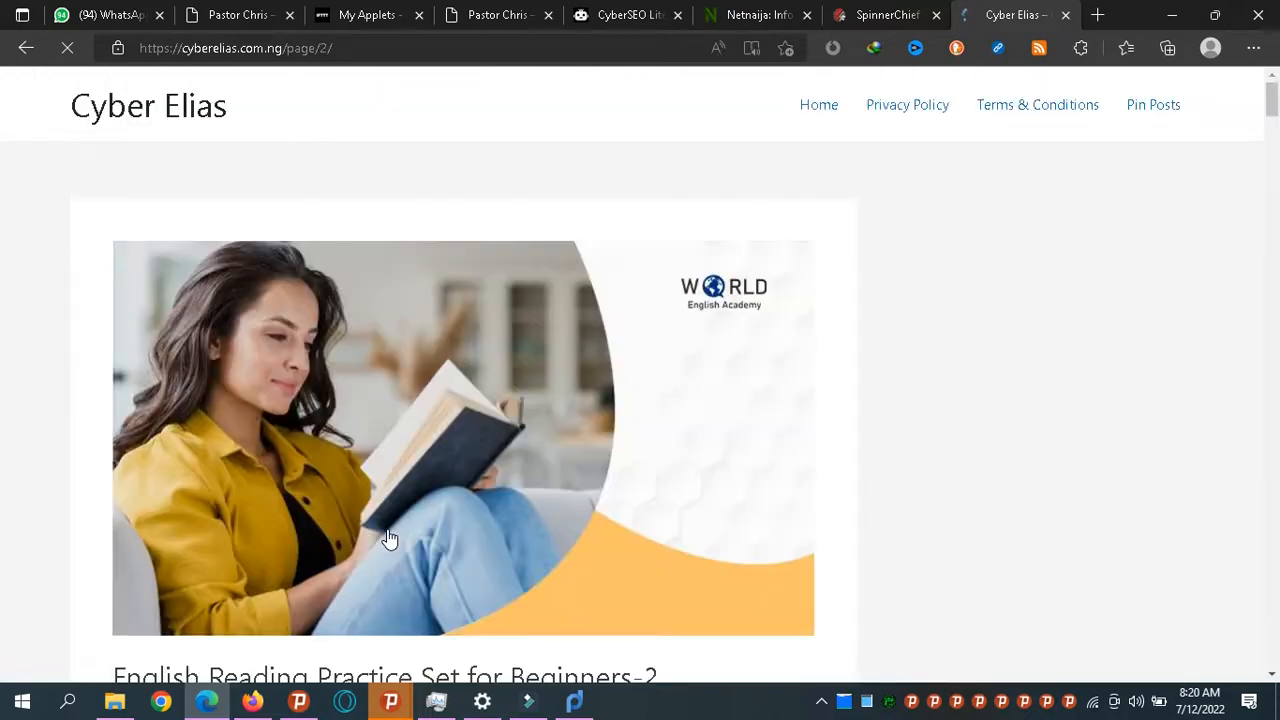
scroll(390, 539, down, 8)
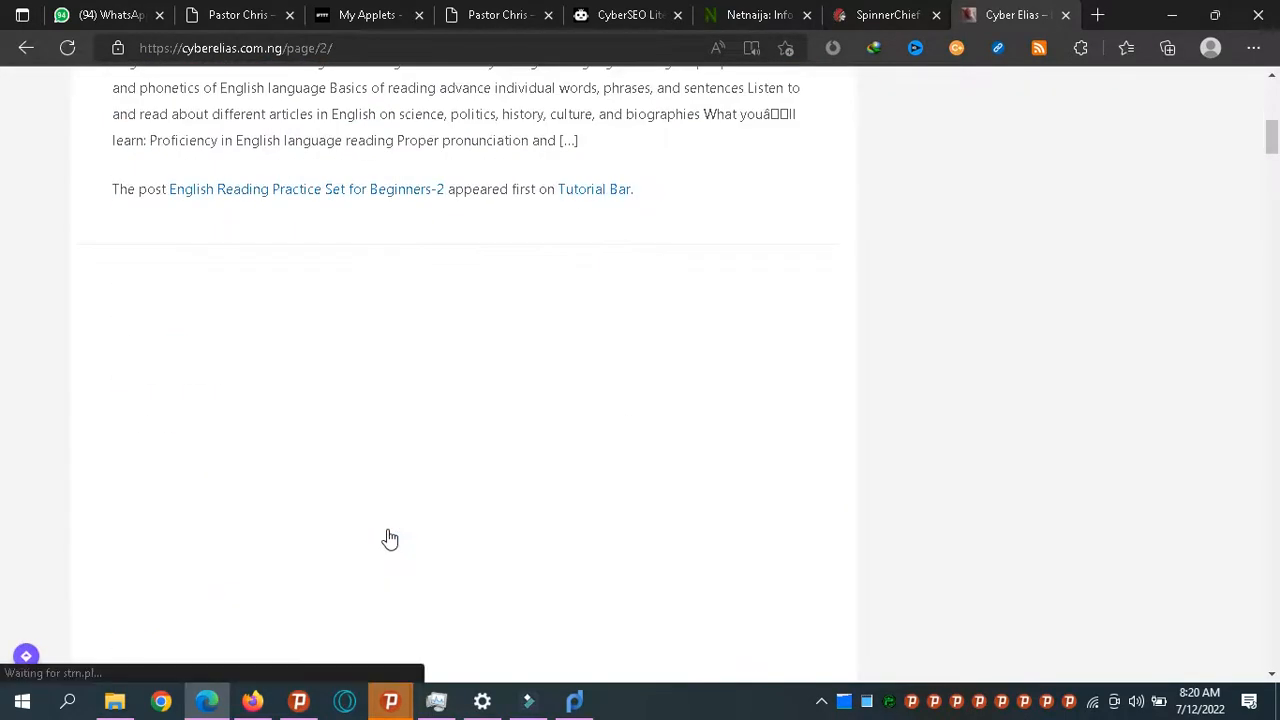
scroll(390, 539, down, 5)
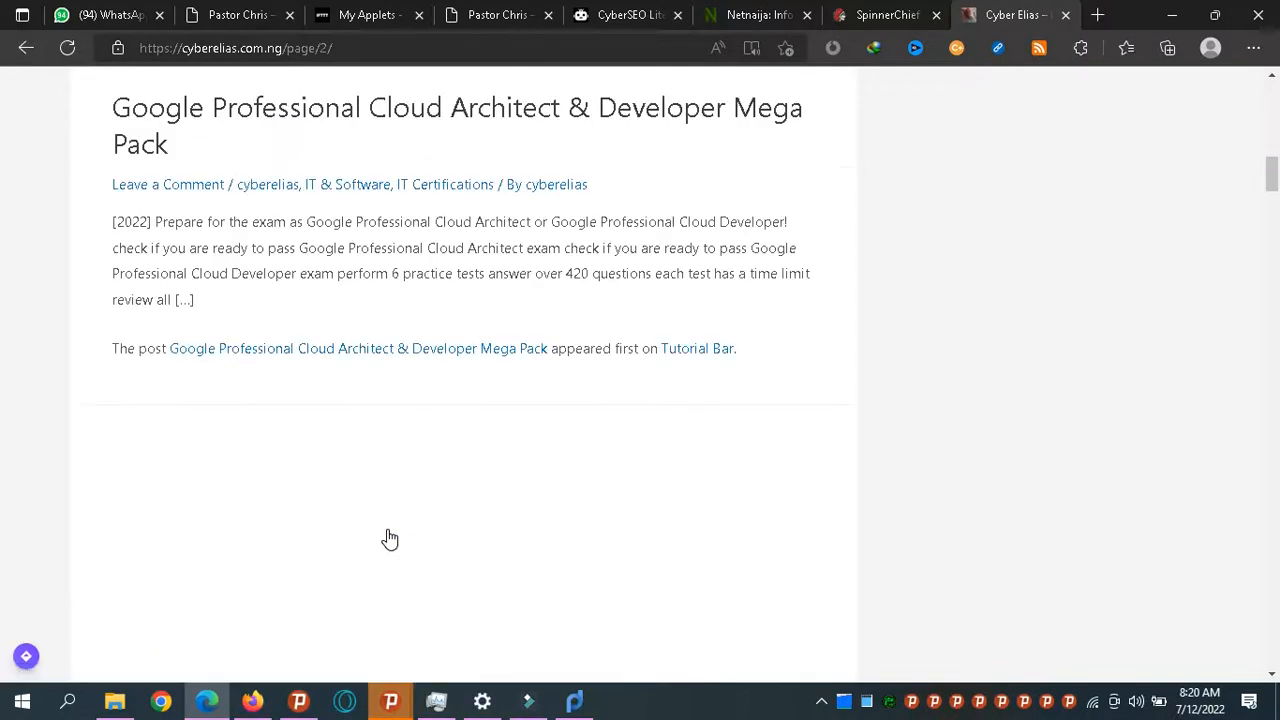
scroll(390, 539, down, 15)
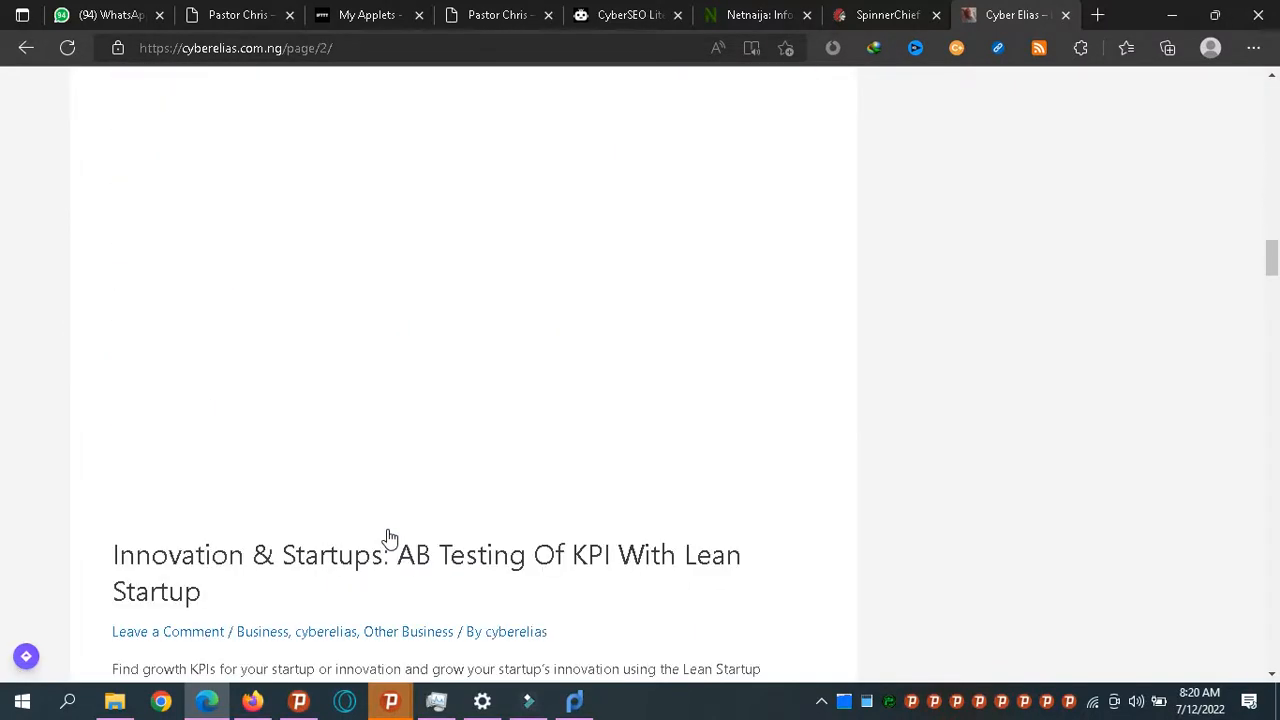
scroll(390, 539, down, 6)
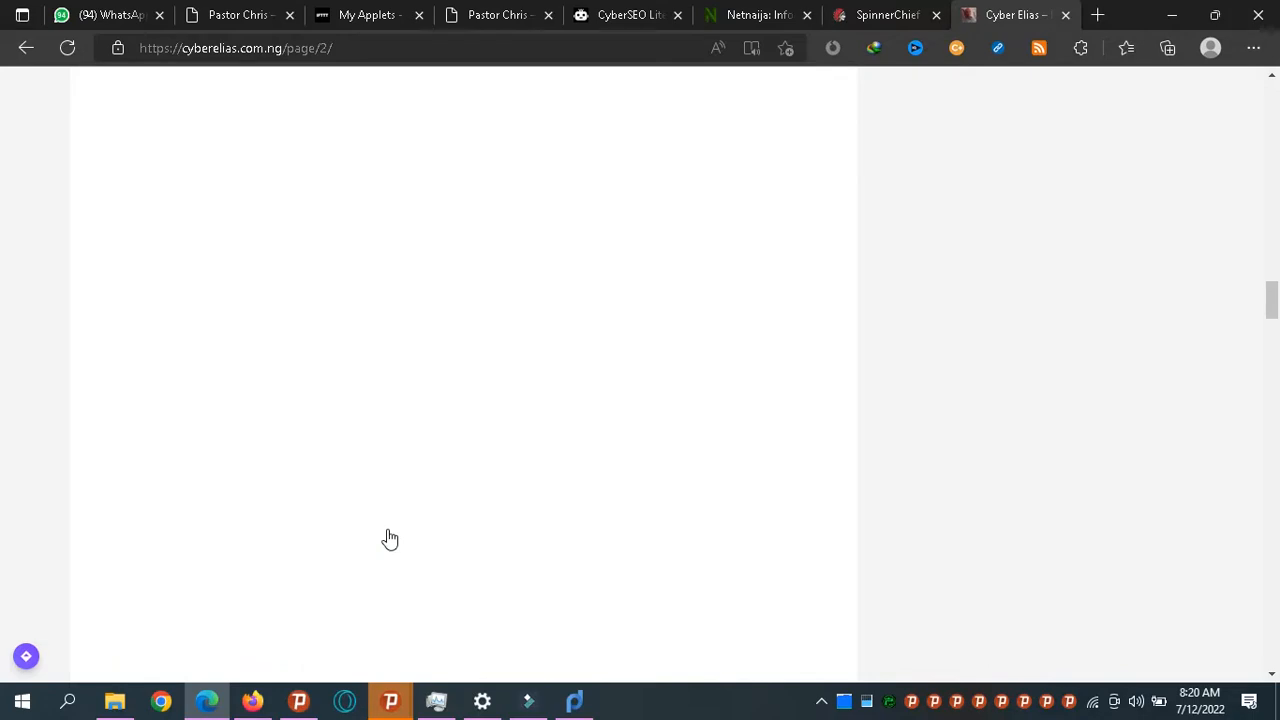
scroll(390, 539, down, 2)
scroll(390, 539, up, 2)
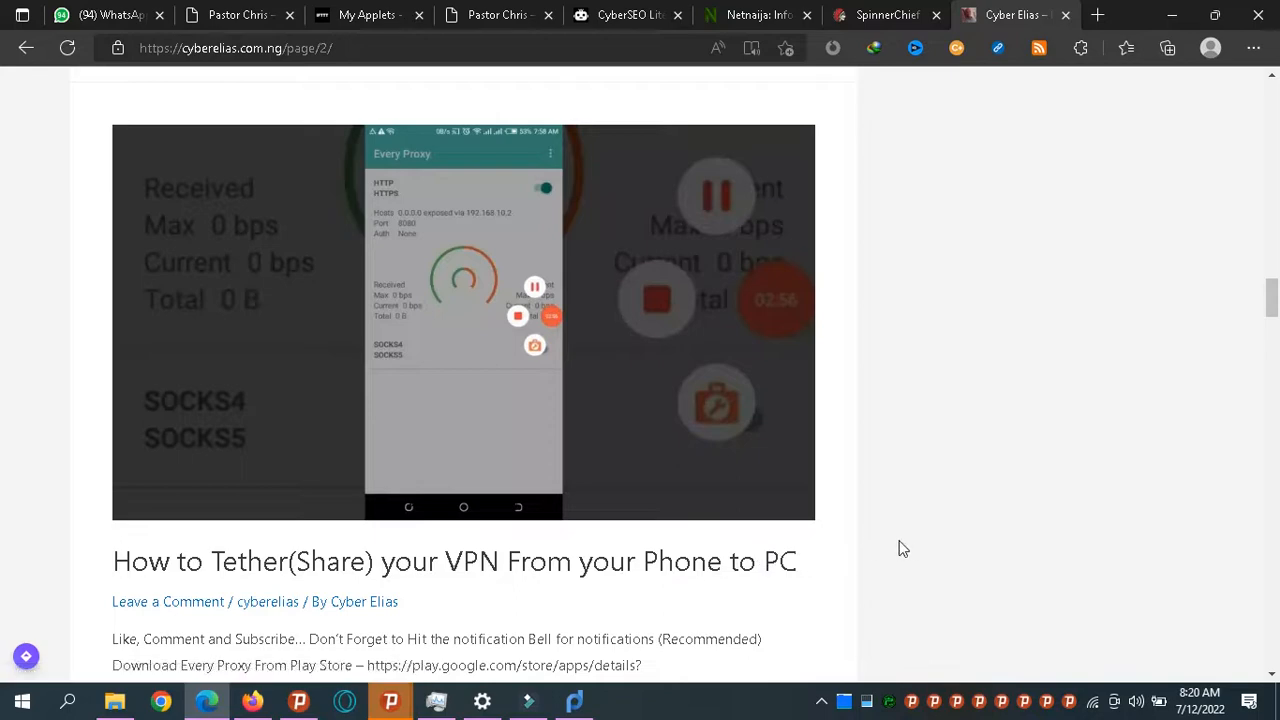
scroll(898, 548, up, 2)
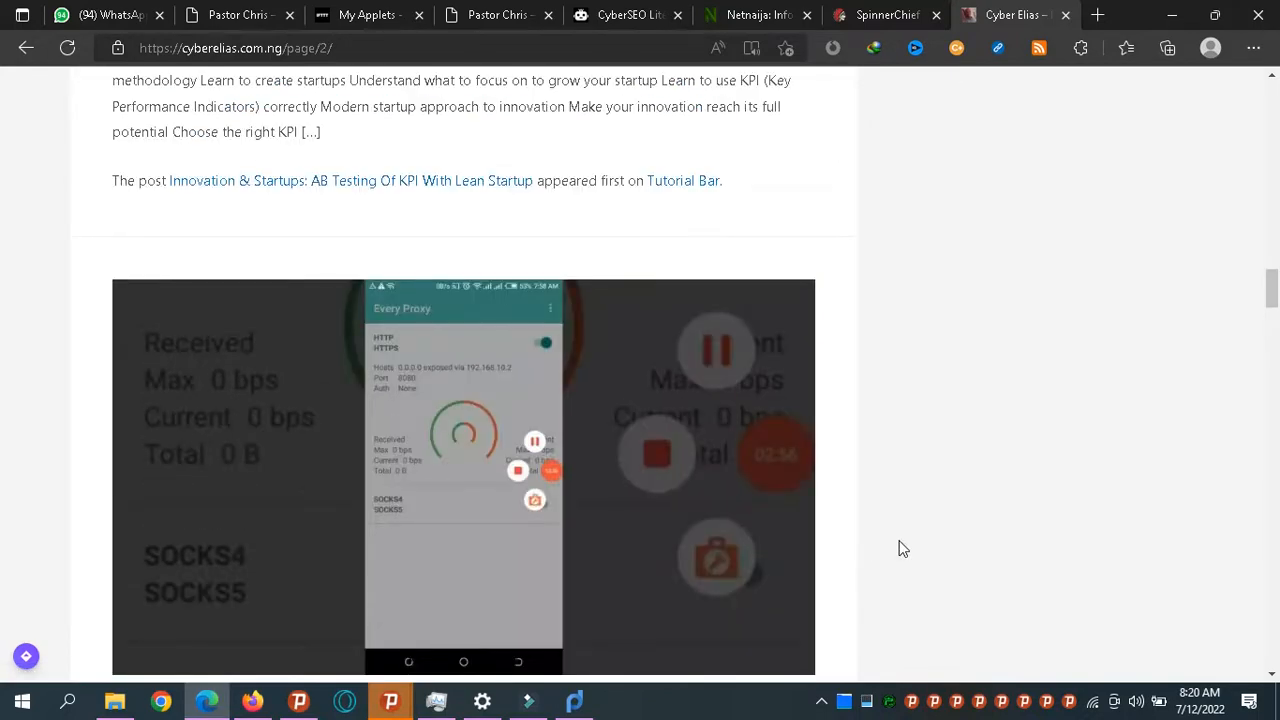
scroll(898, 548, up, 15)
scroll(898, 548, up, 5)
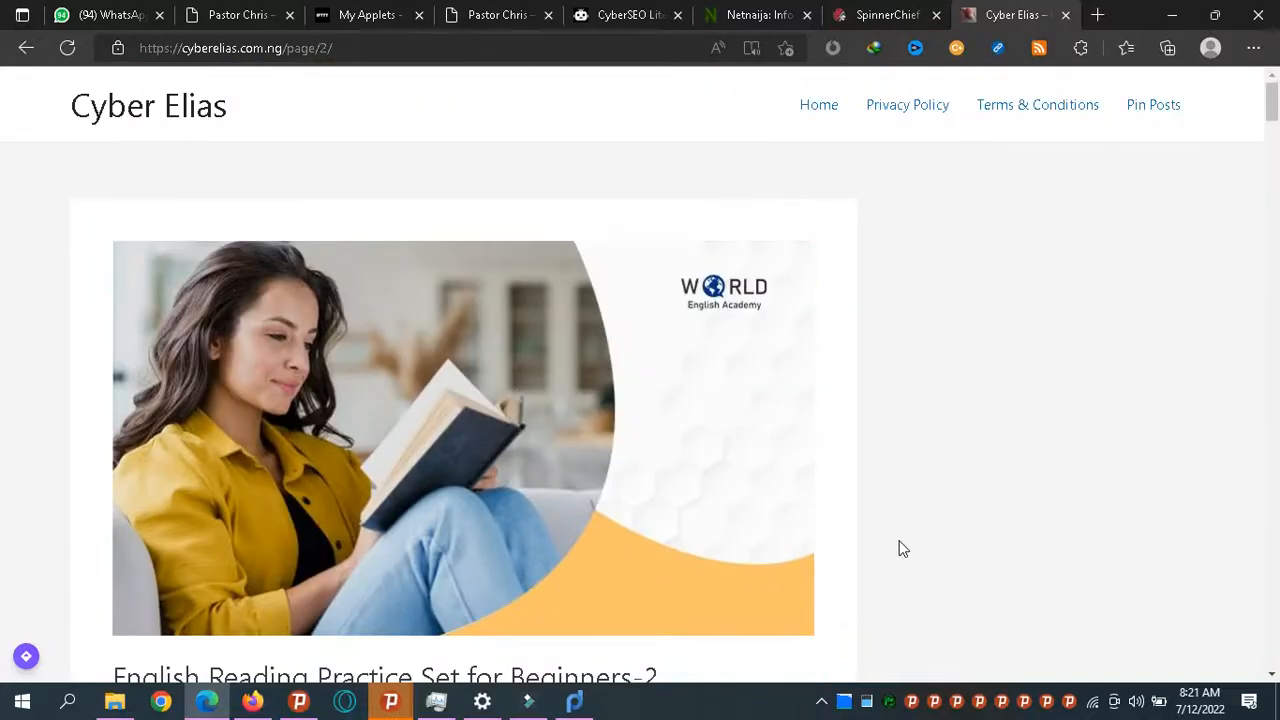
scroll(902, 548, down, 4)
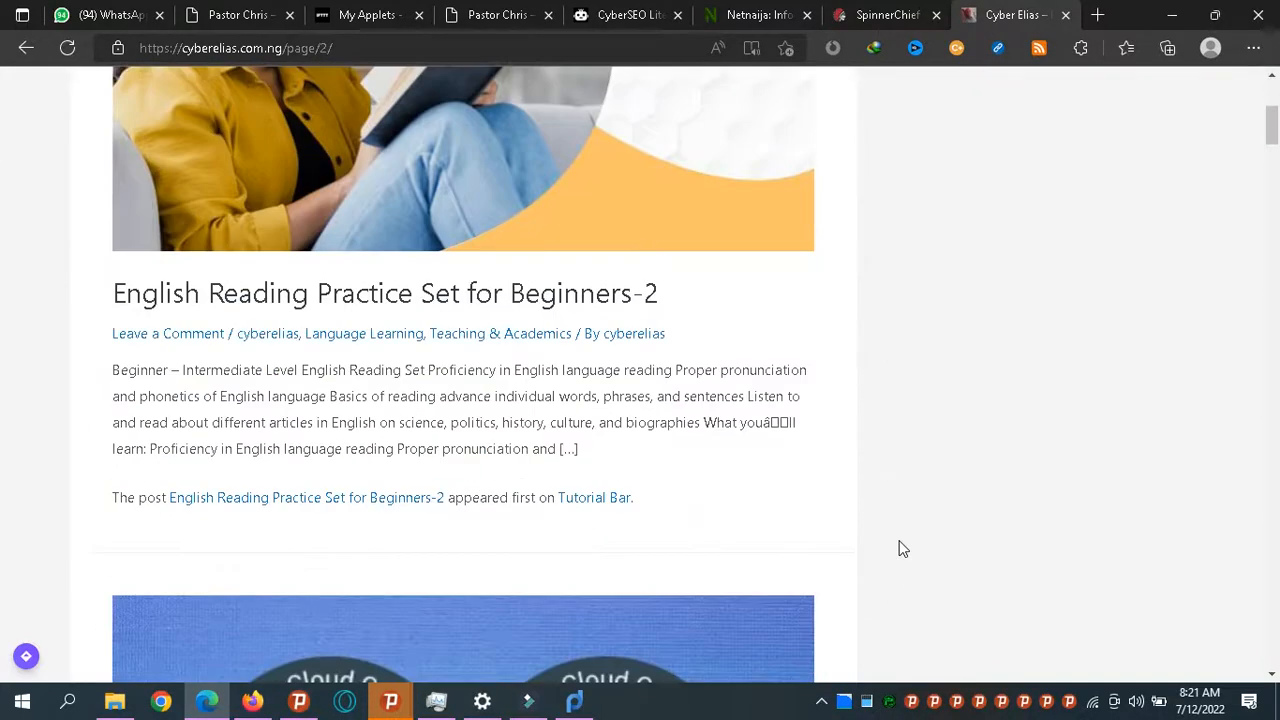
scroll(902, 548, up, 4)
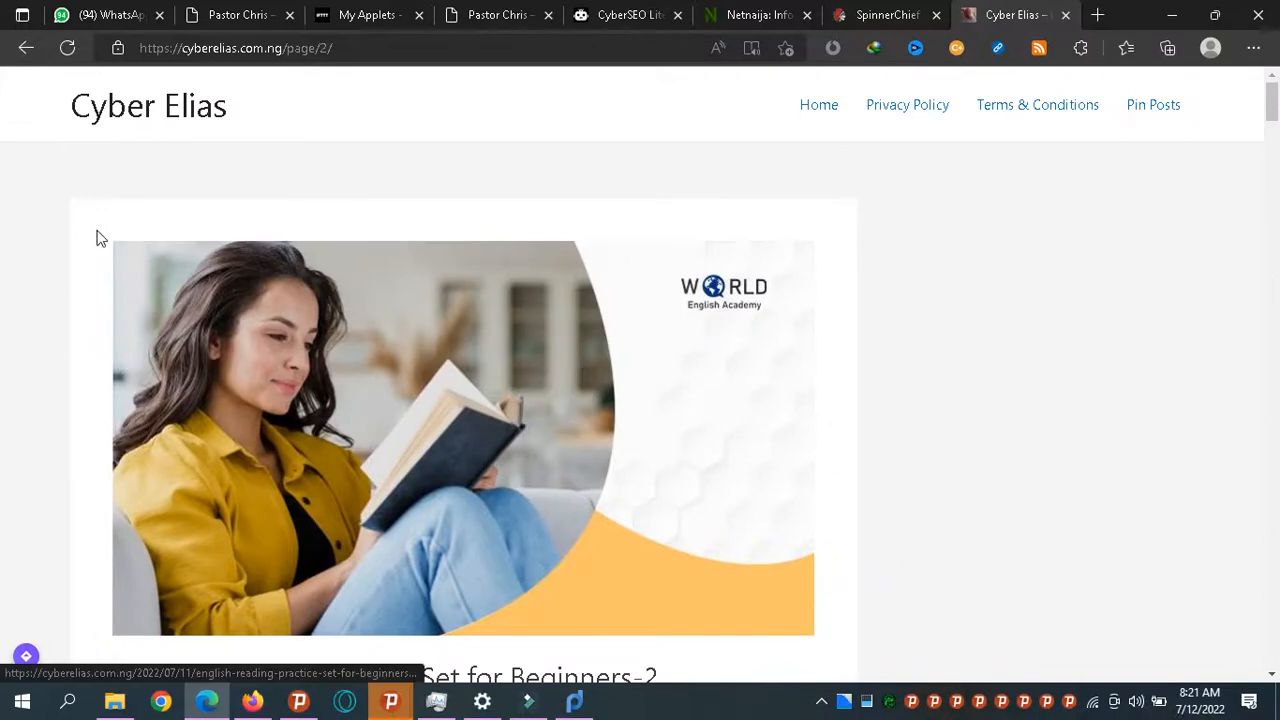
click(133, 126)
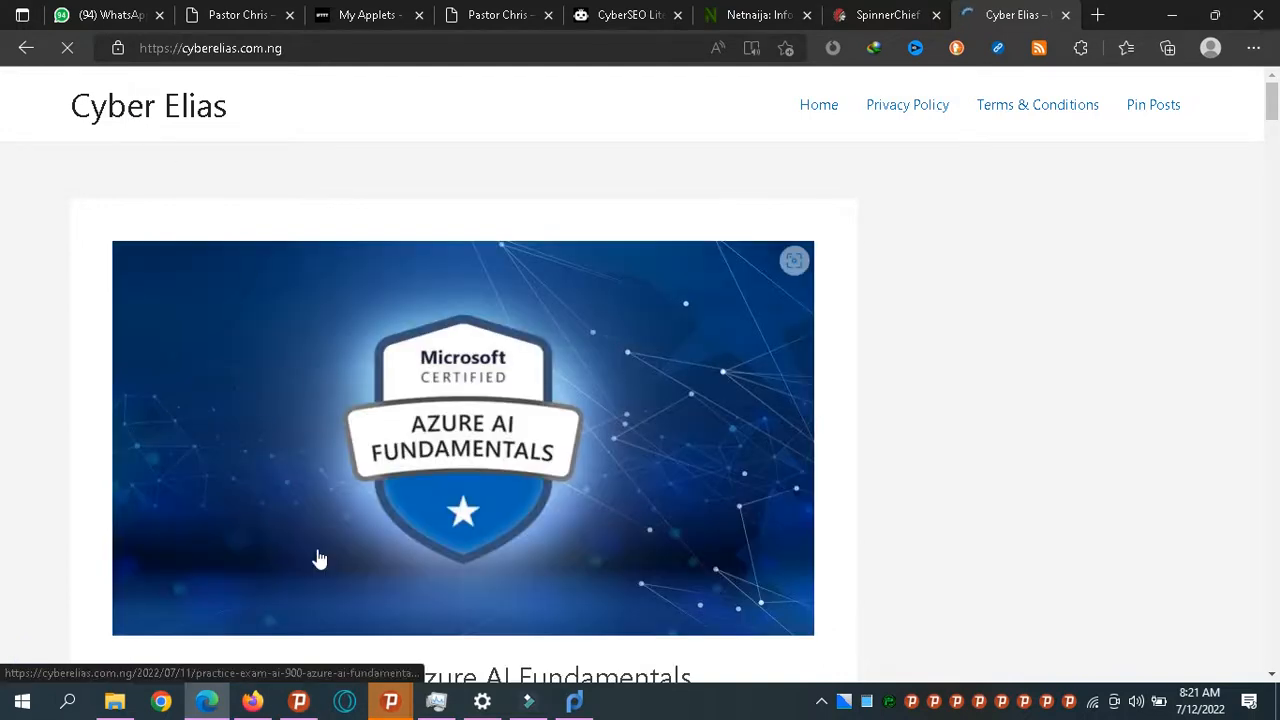
Step: Switch to Firefox, search youtube.com for "cyber elias", and check the account's YouTube notifications
click(253, 705)
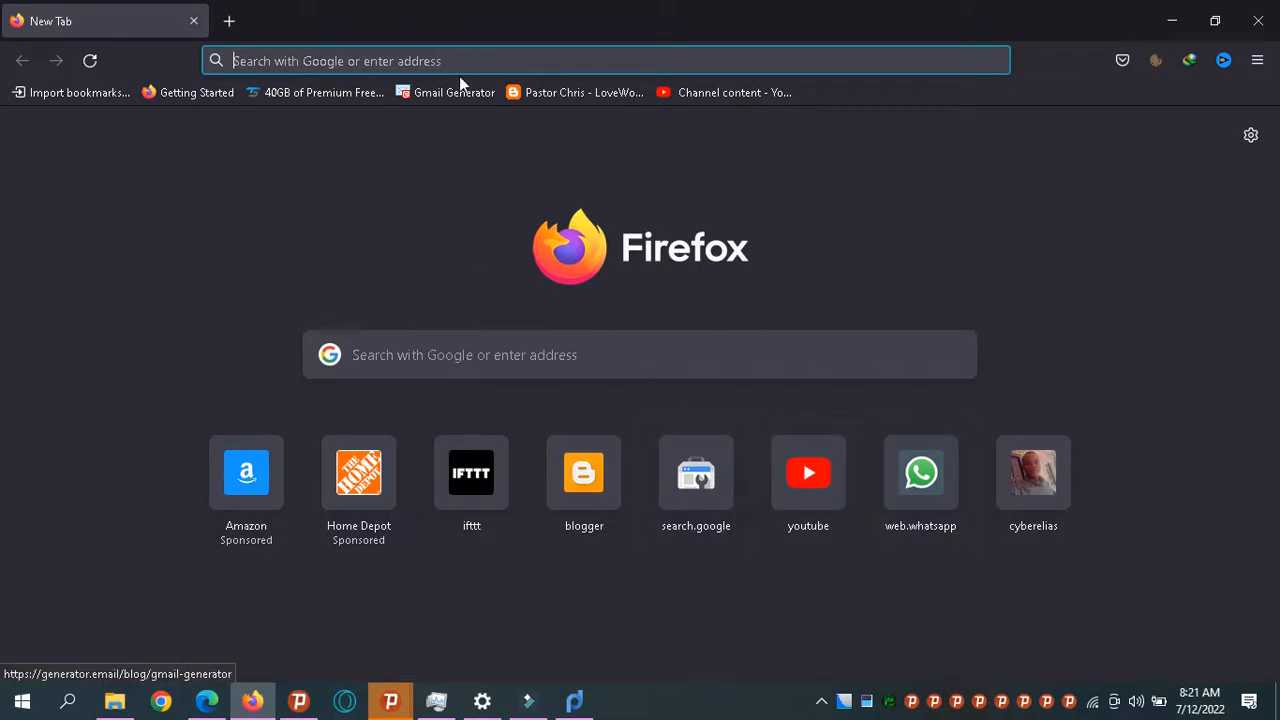
text(youtube.com)
key(Return)
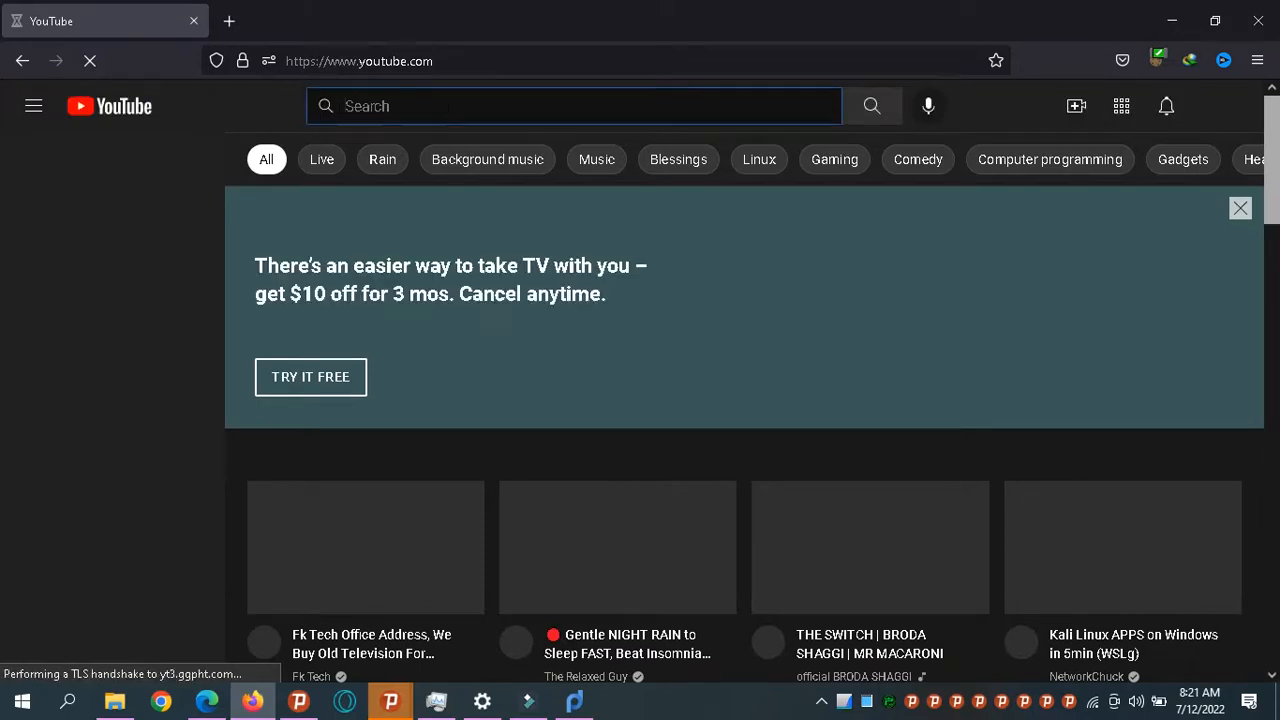
text(cyber)
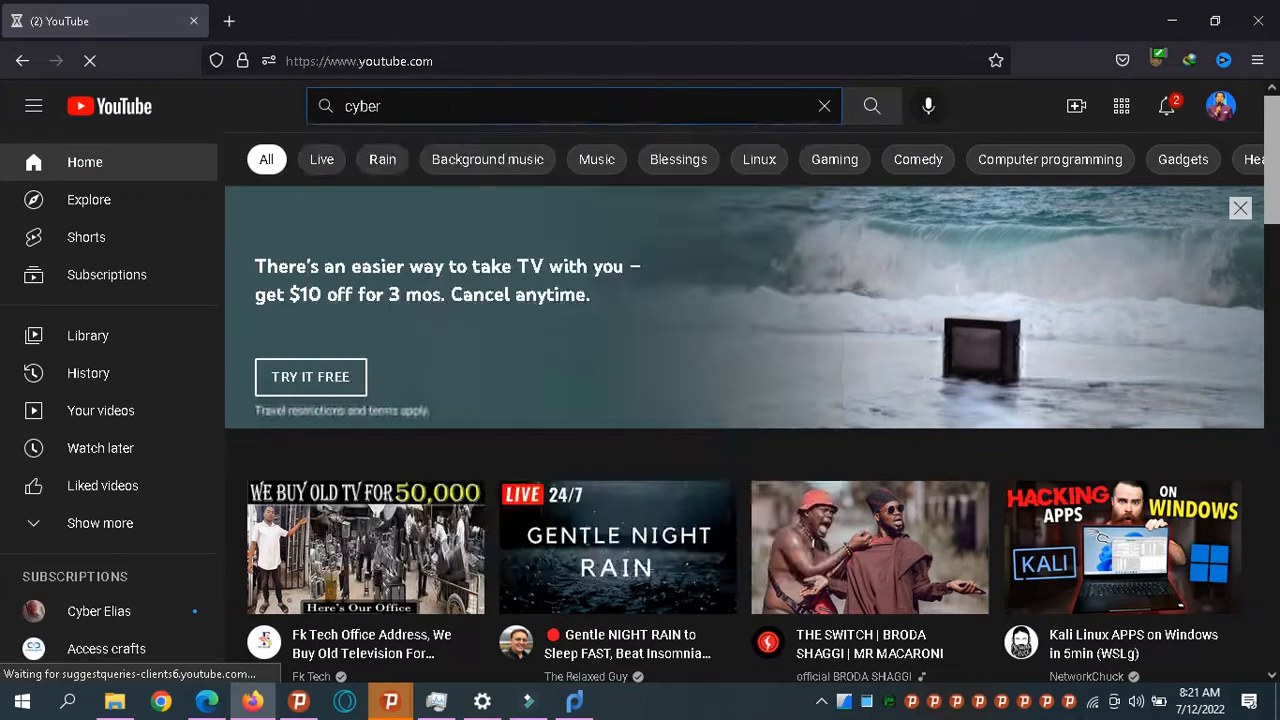
text( eli)
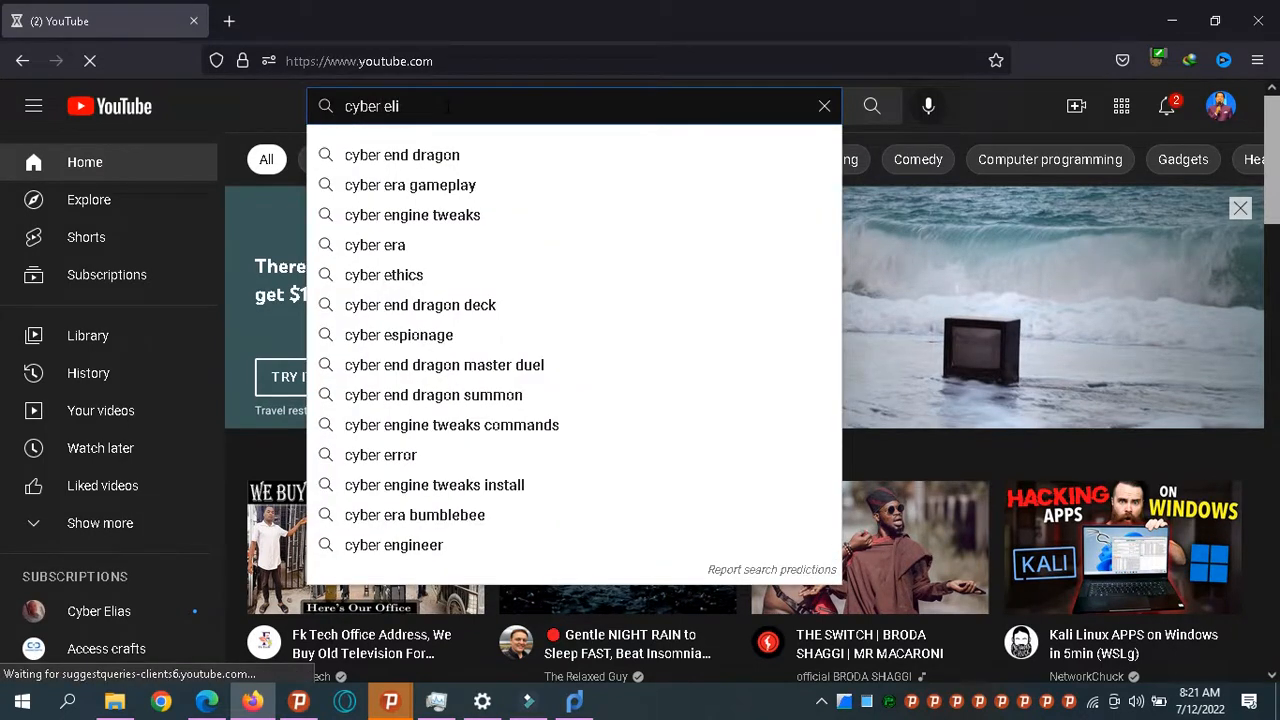
text(as)
key(Return)
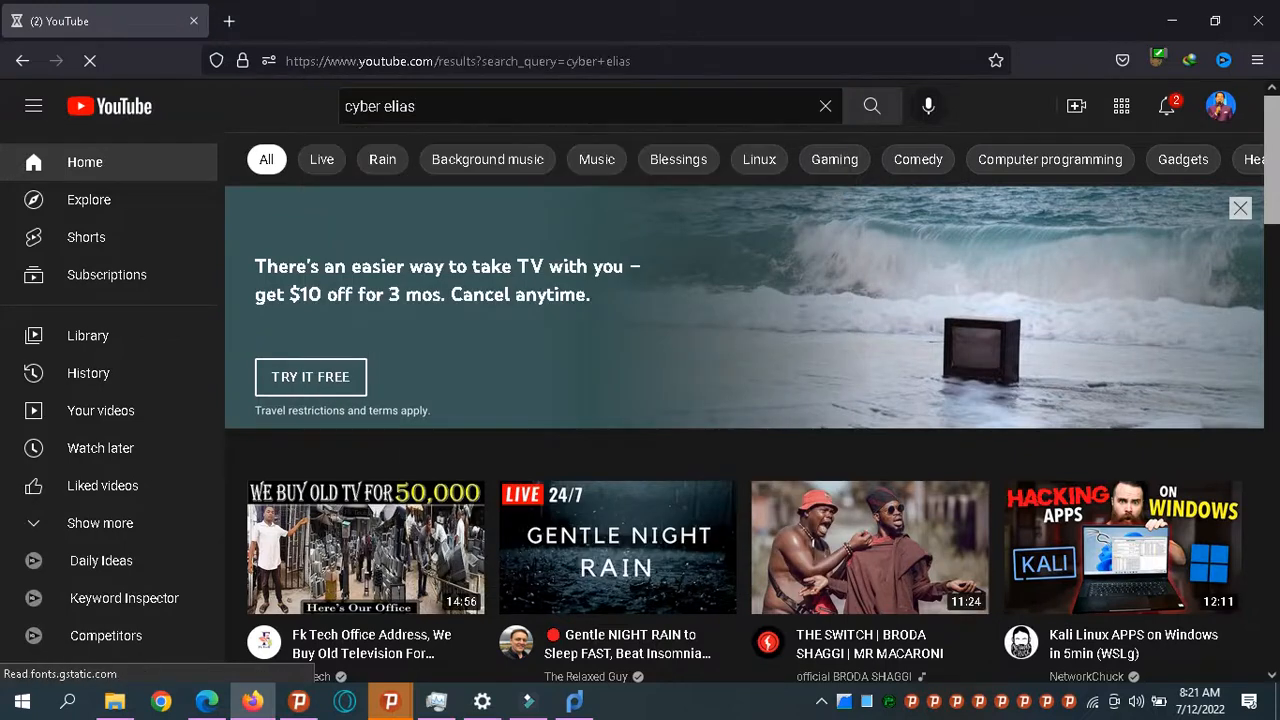
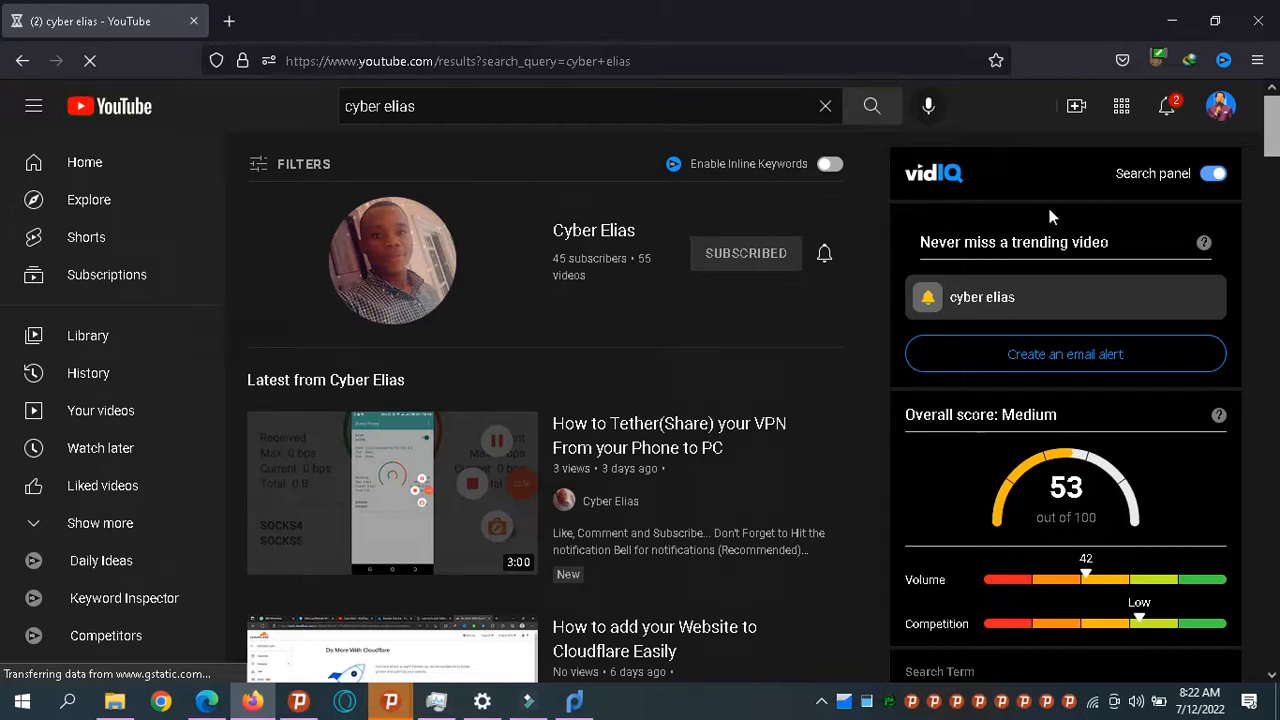
click(1168, 107)
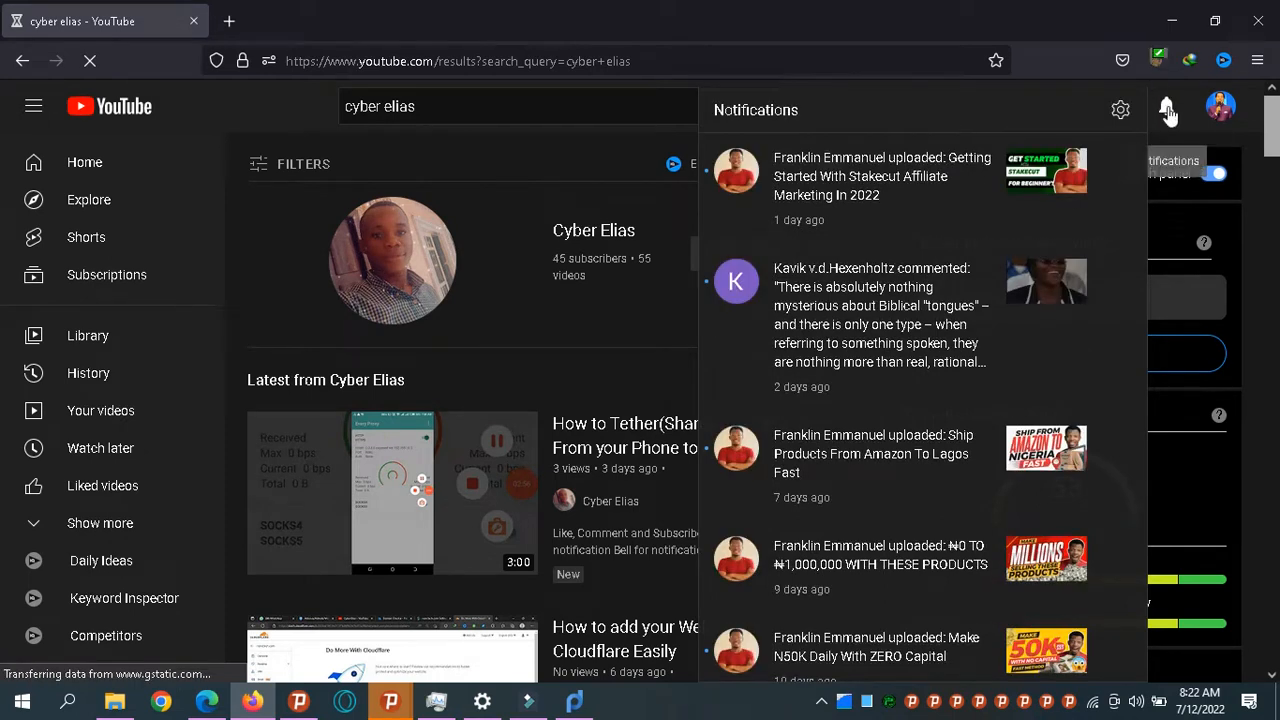
click(1167, 108)
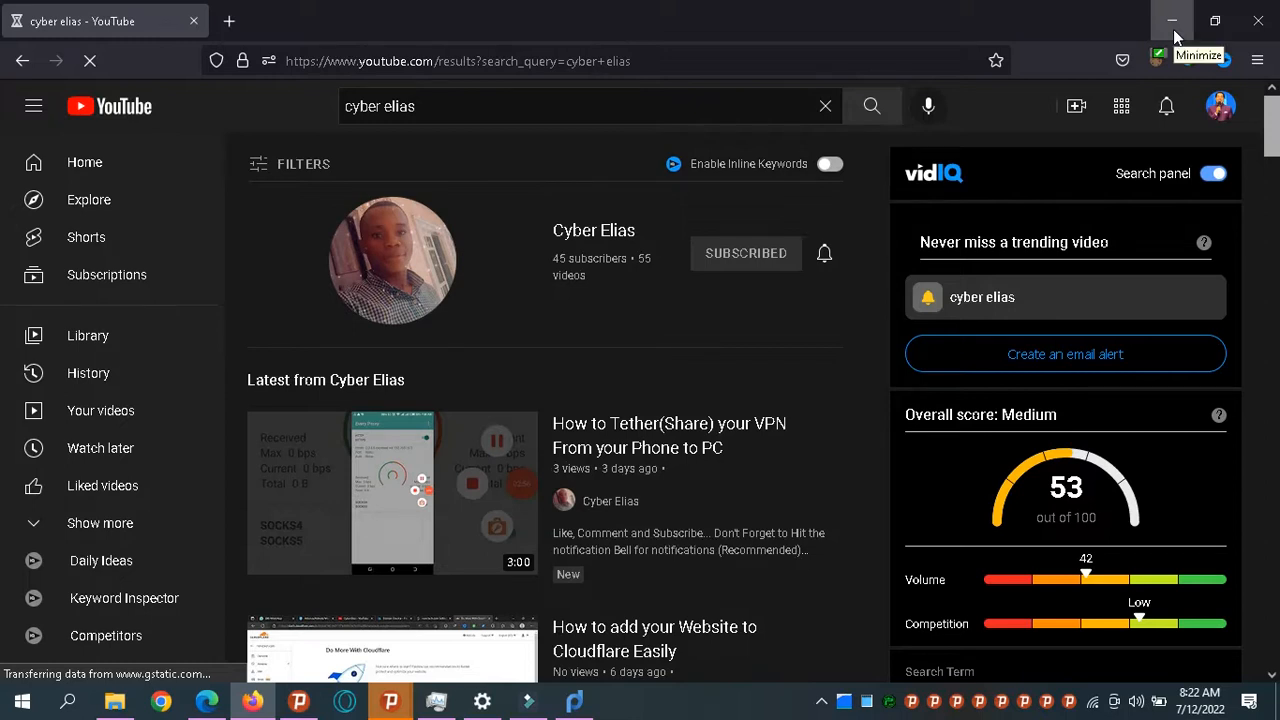
Step: Open ifttt.com in a new browser tab and go to My Applets, declining the Pro trial offer
click(215, 27)
text(ifttt.com/)
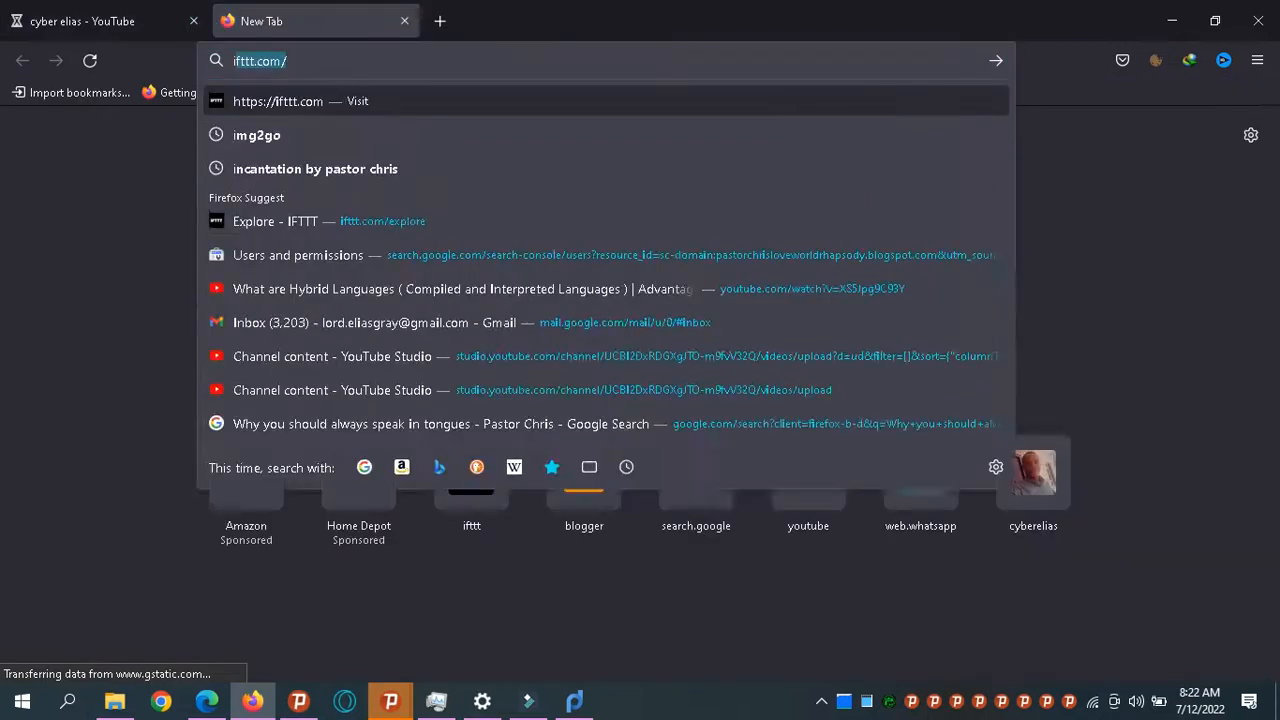
key(Return)
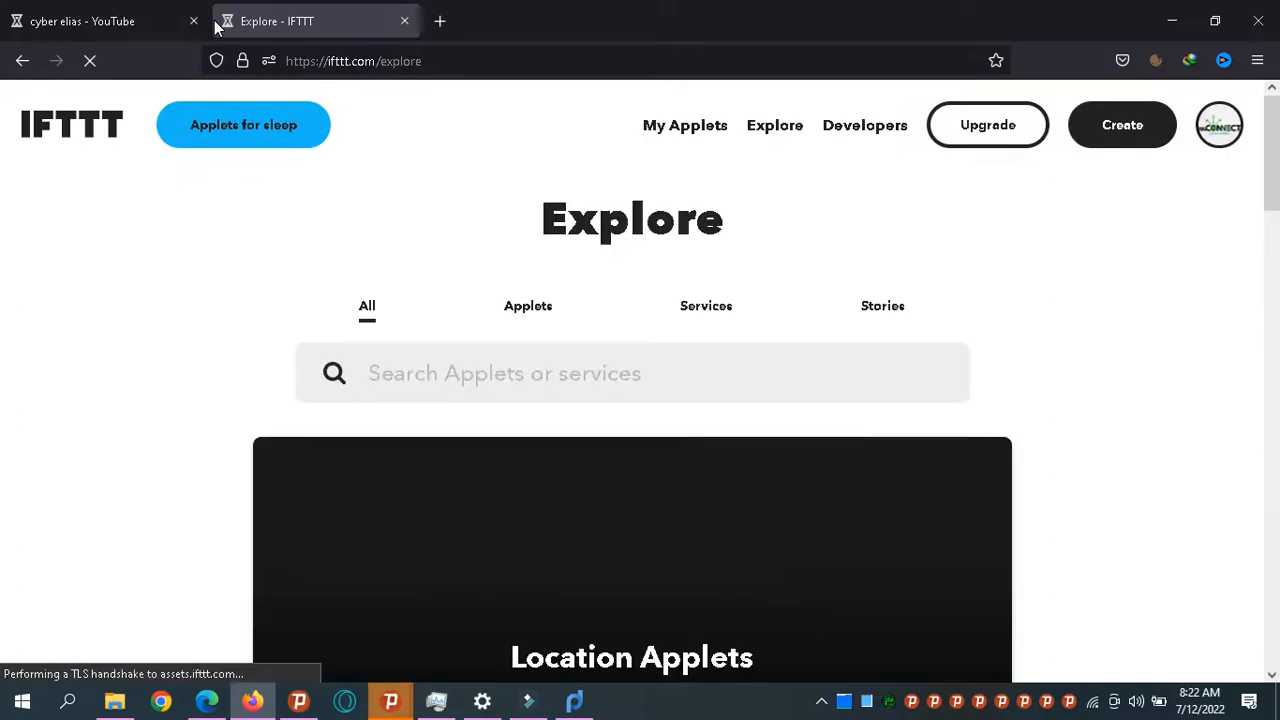
click(821, 704)
click(821, 706)
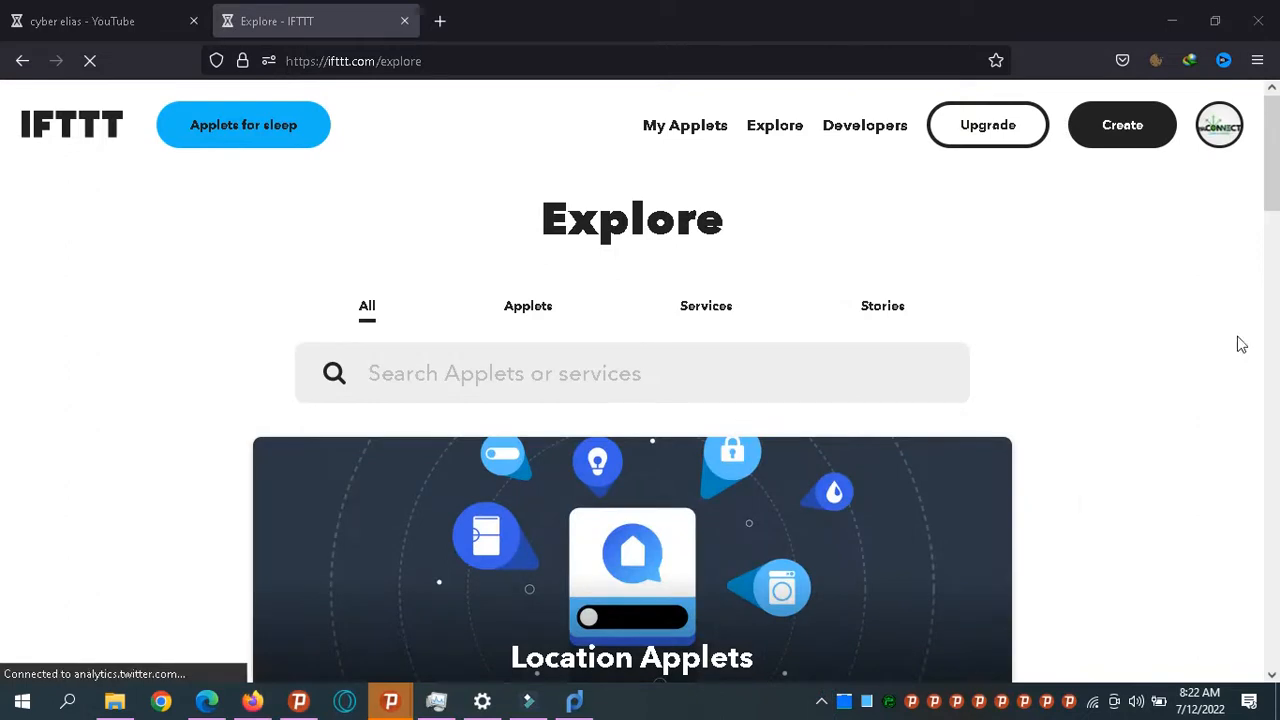
click(709, 134)
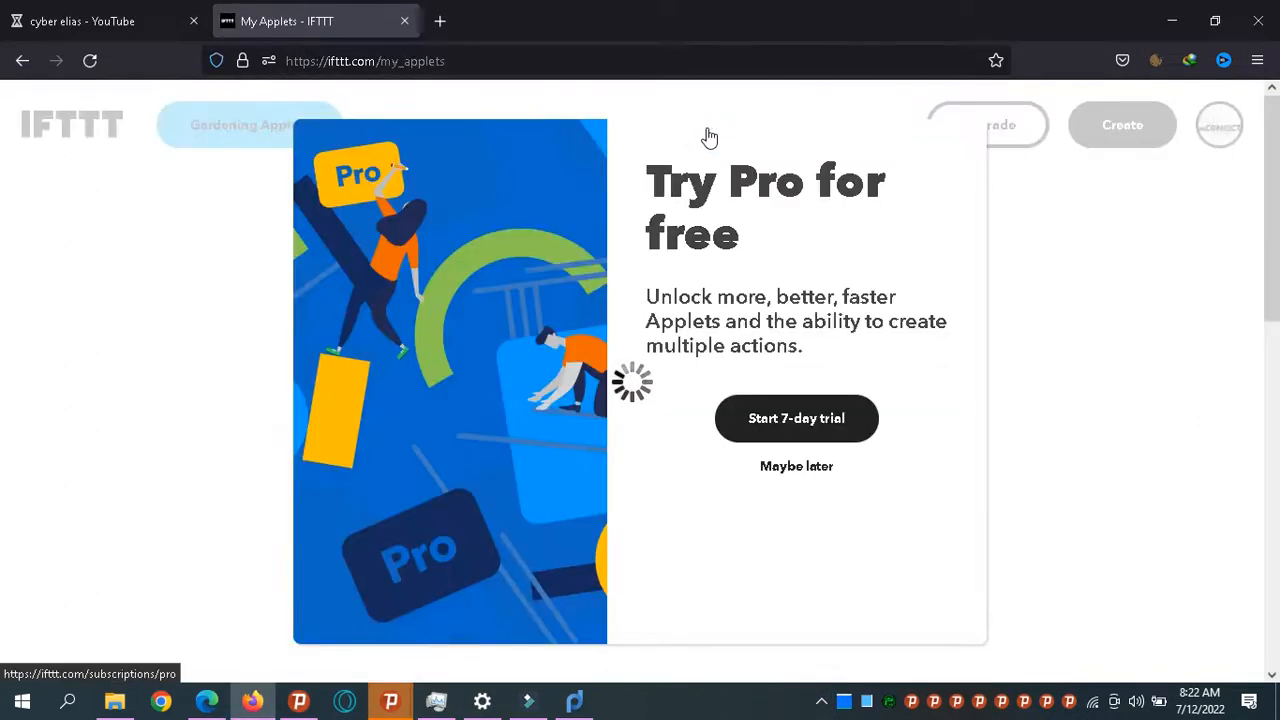
click(779, 484)
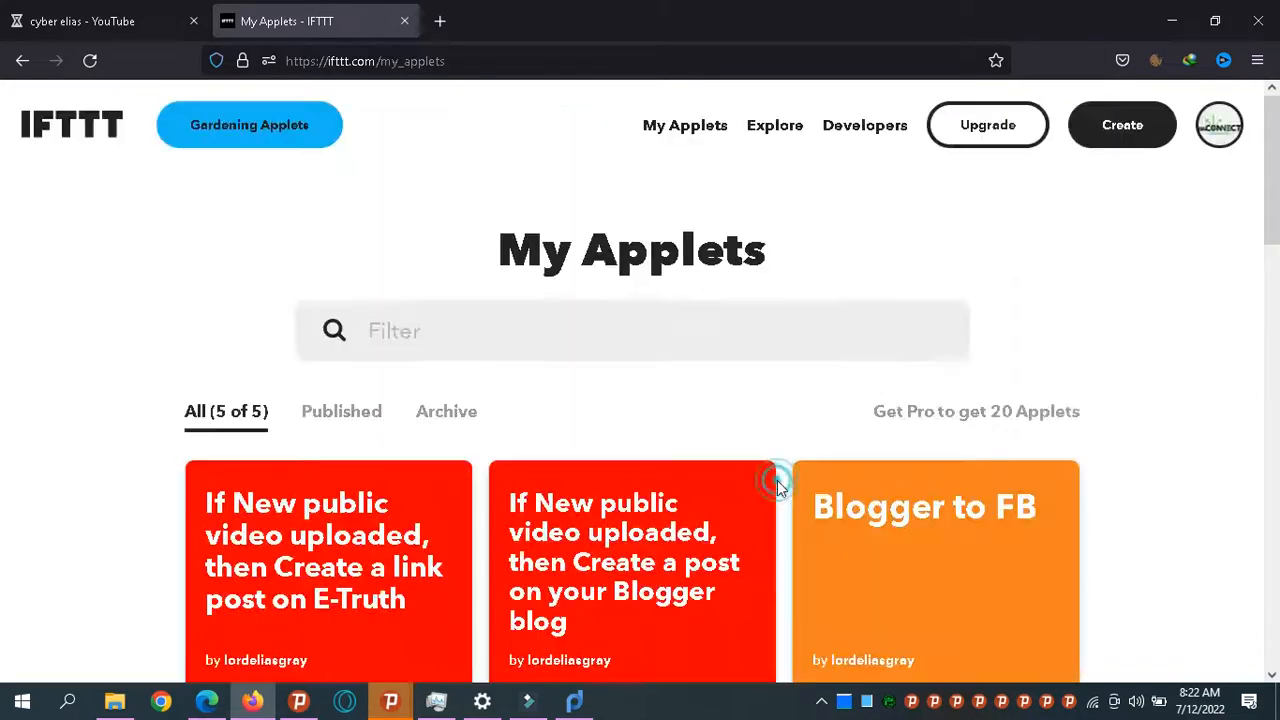
Step: Open the applet that posts new christembassy.org/feed/ items to Blogger, and open its settings for editing
scroll(3, 230, down, 2)
scroll(3, 253, down, 5)
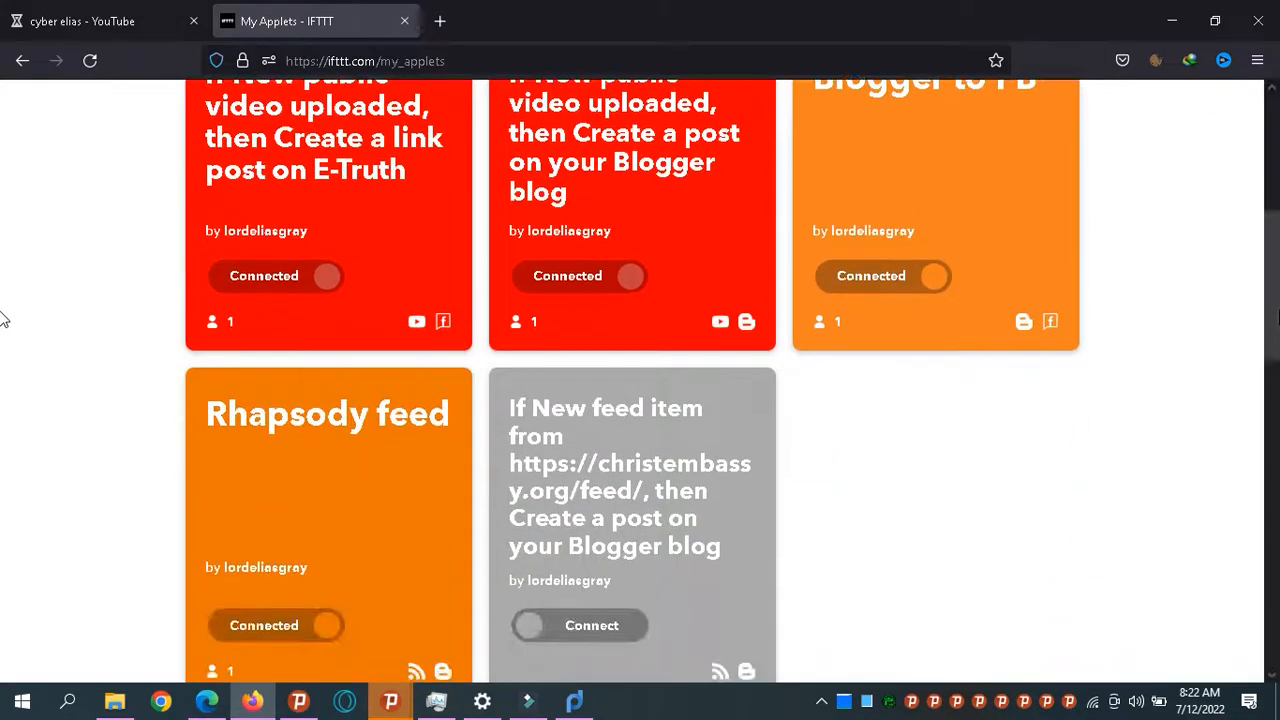
click(667, 239)
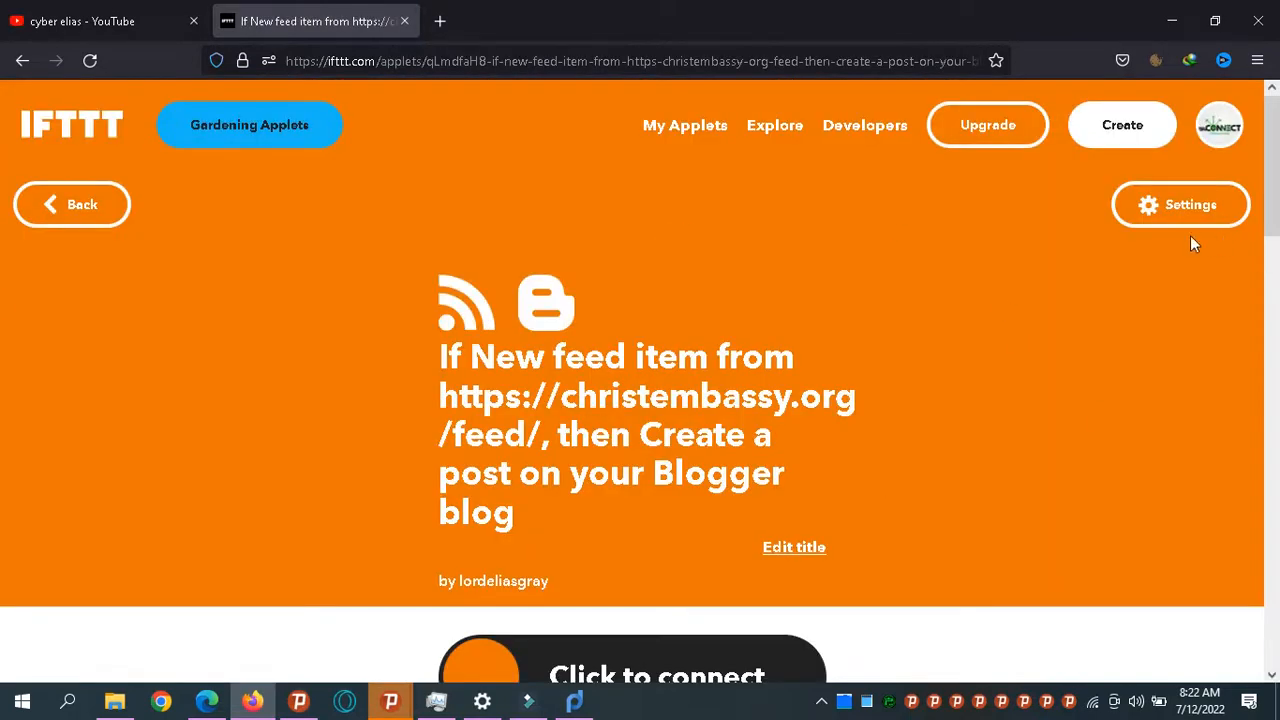
click(1180, 212)
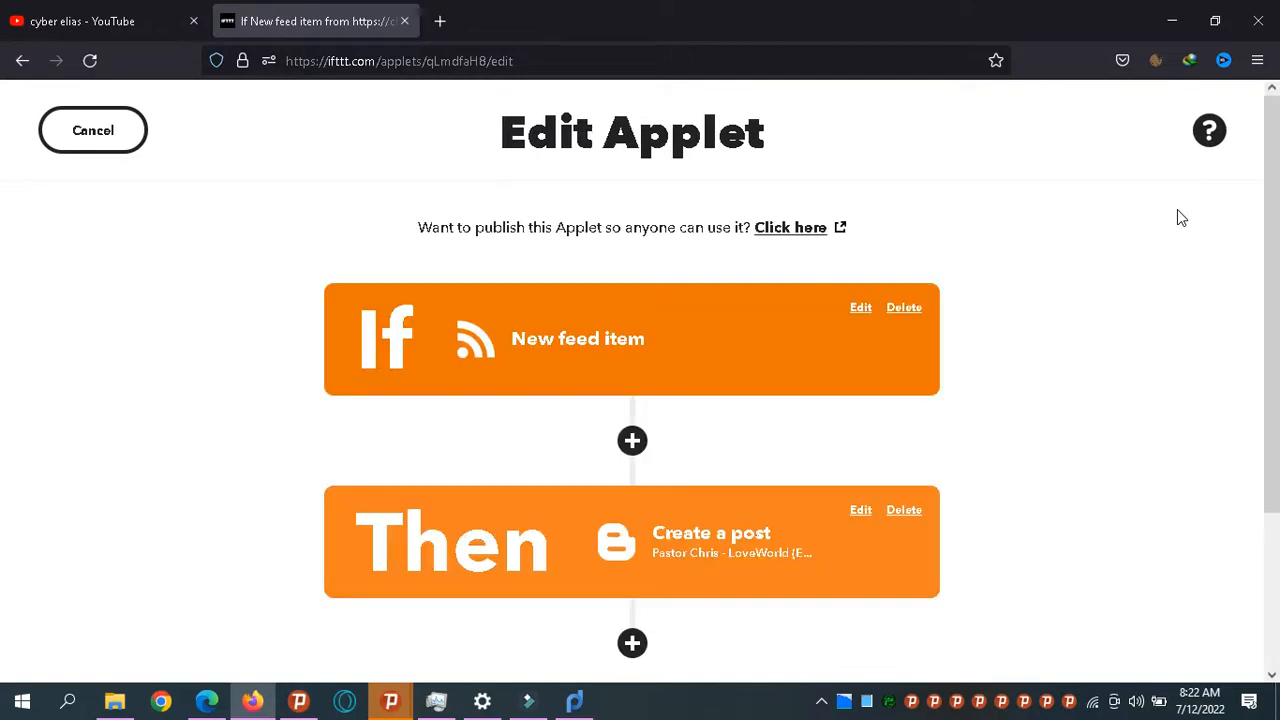
click(860, 310)
click(802, 515)
click(802, 515)
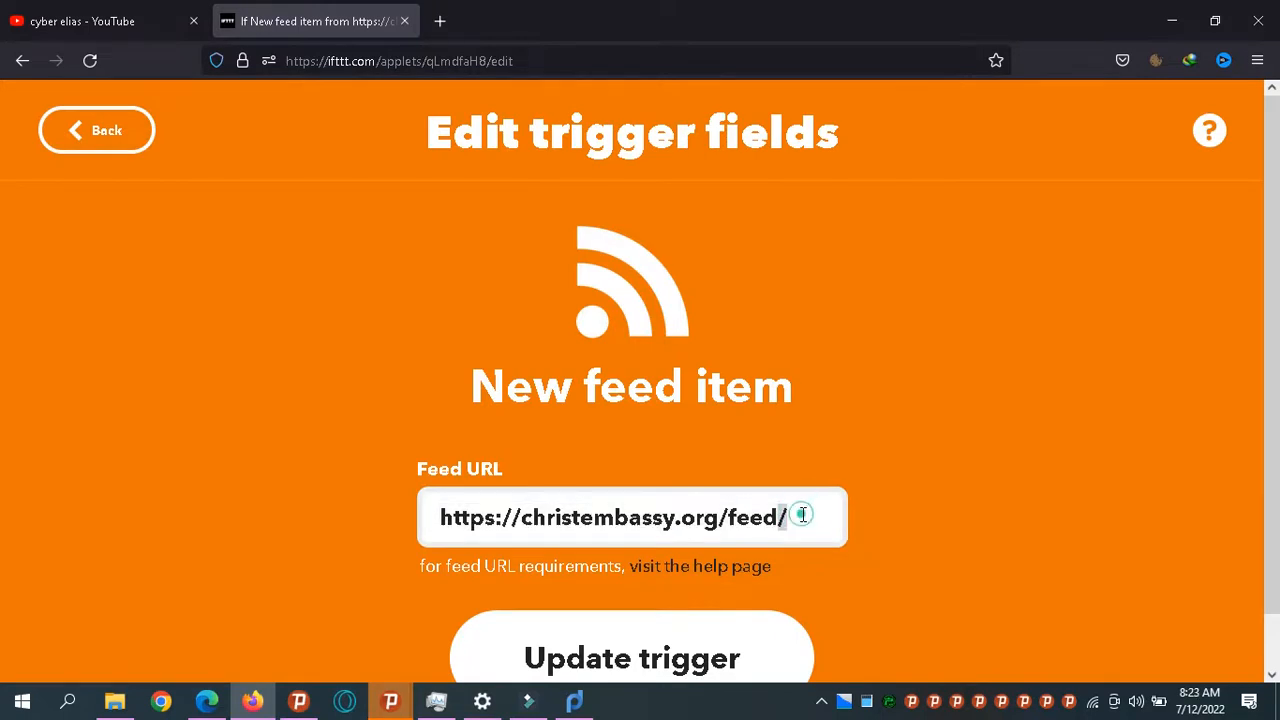
triple_click(802, 515)
text(https://feeds.feedburner.com/netnaija)
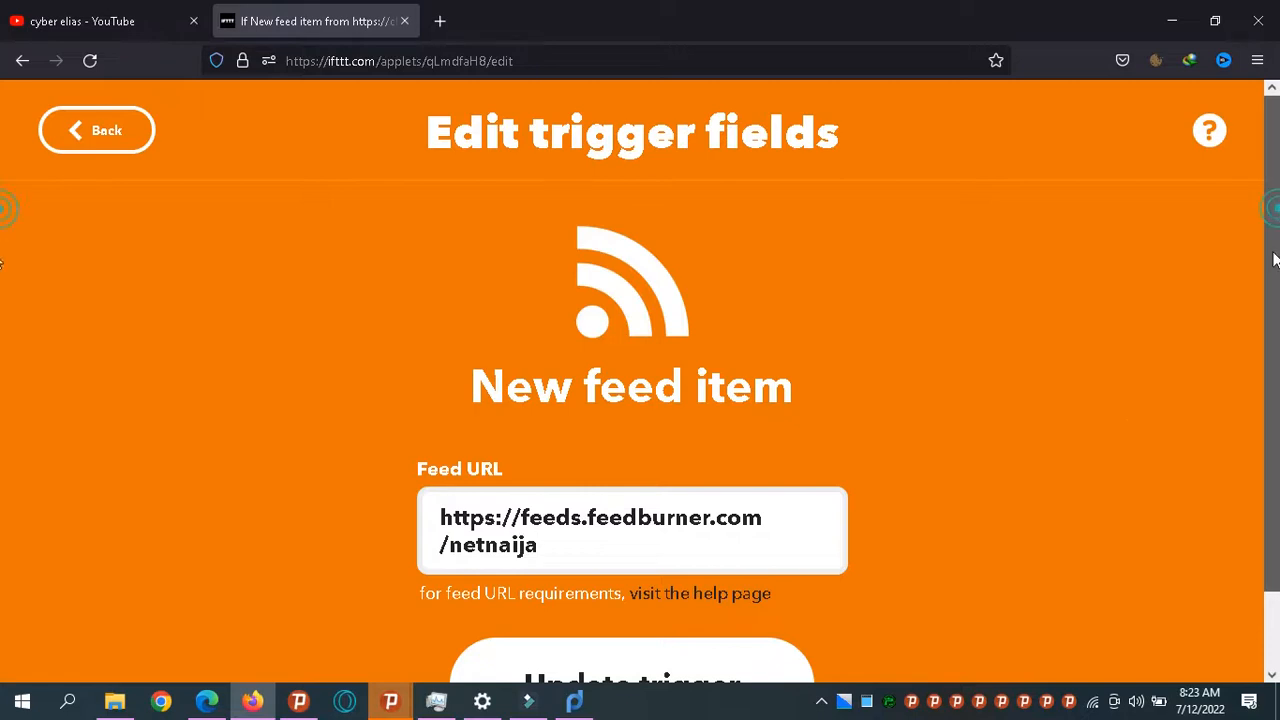
scroll(1272, 372, down, 2)
click(621, 606)
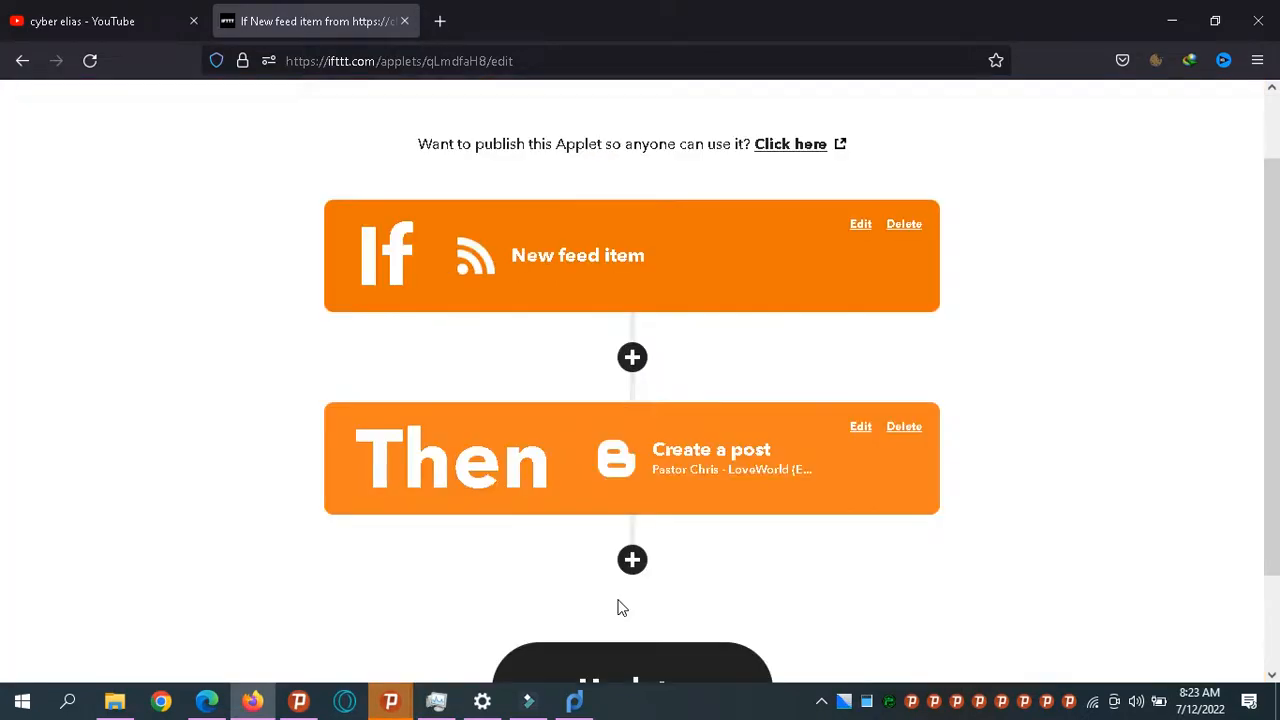
Step: Reopen the New feed item trigger's fields and review its feed URL
click(906, 240)
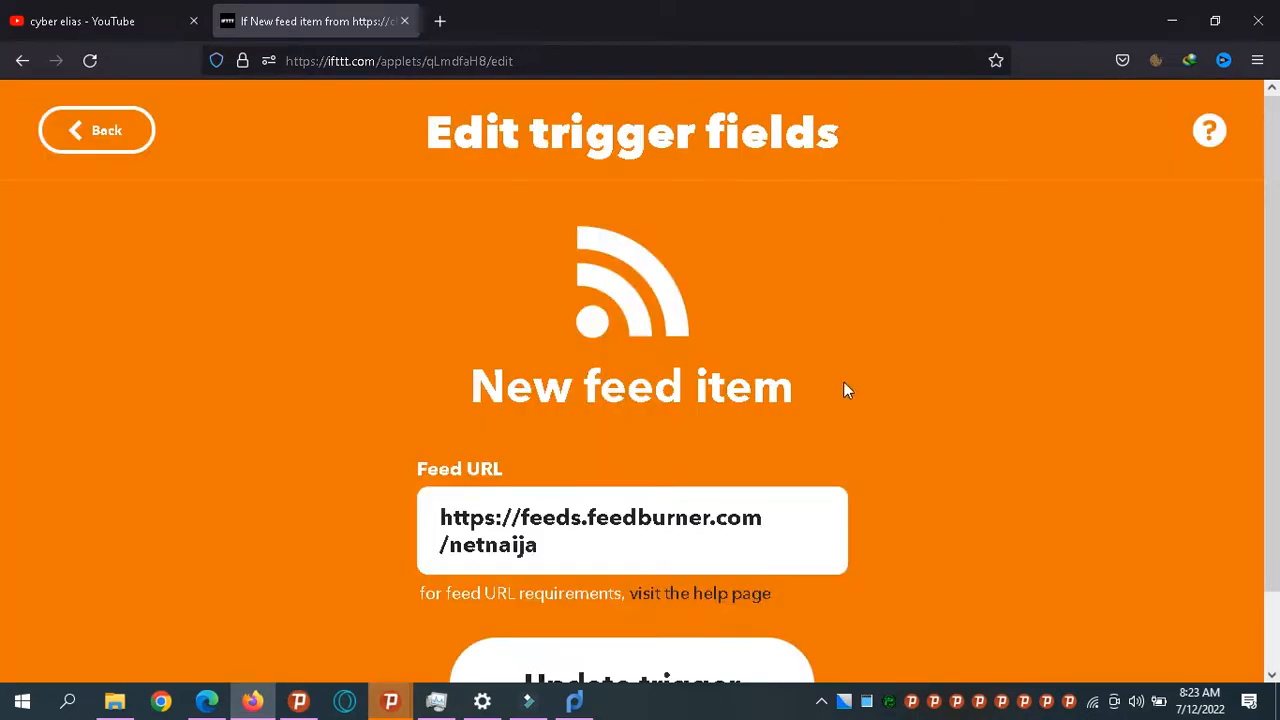
scroll(640, 360, down, 1)
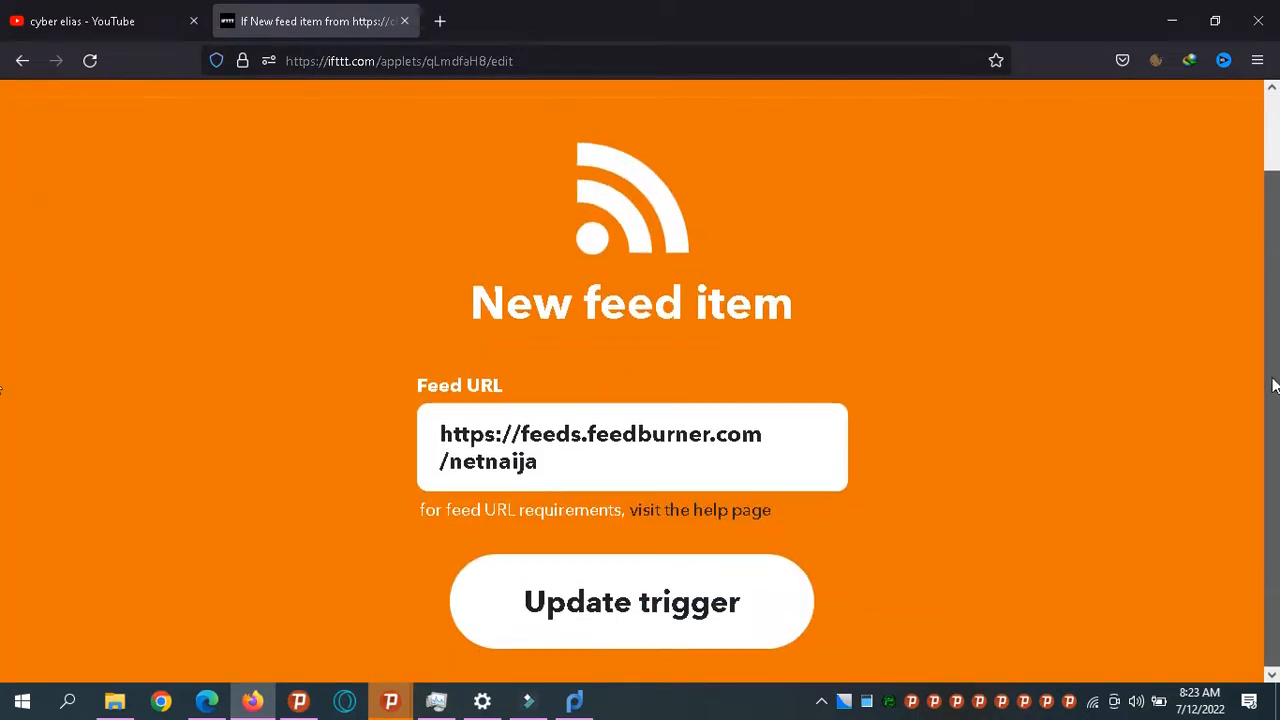
scroll(998, 148, up, 1)
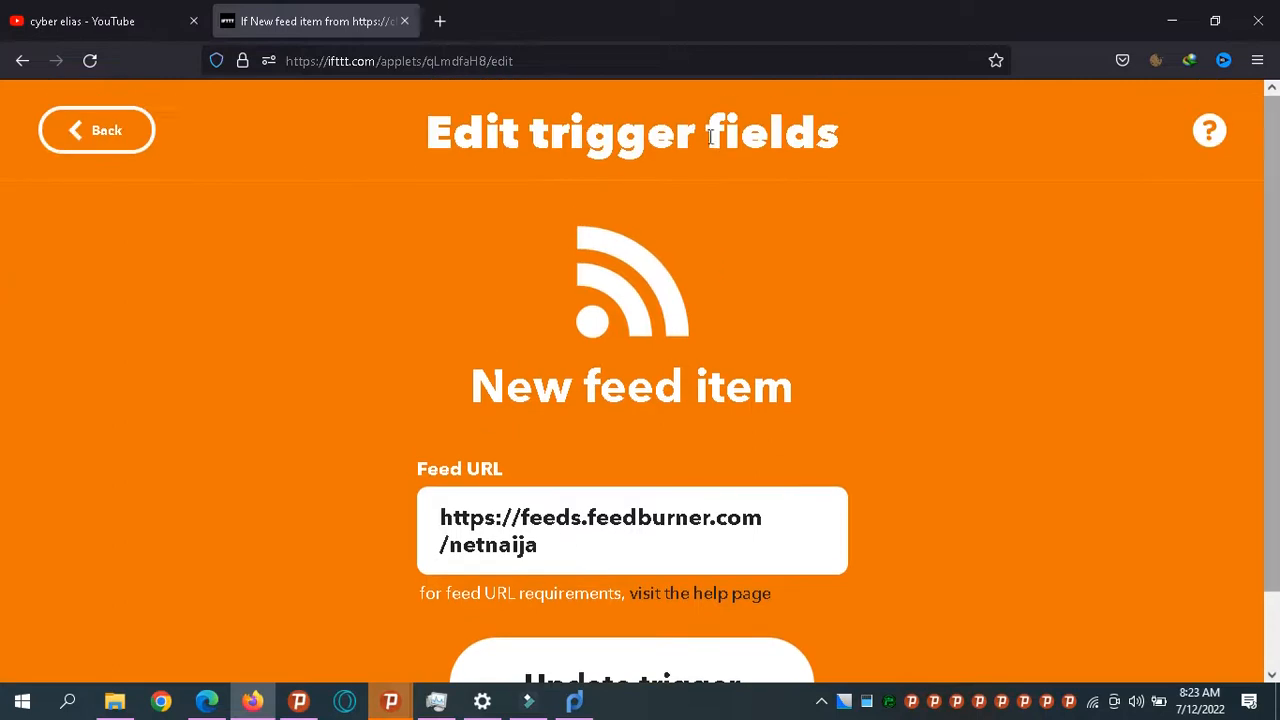
Step: Leave the trigger fields and delete both the New feed item trigger and the Blogger Create a post action from the applet
click(112, 133)
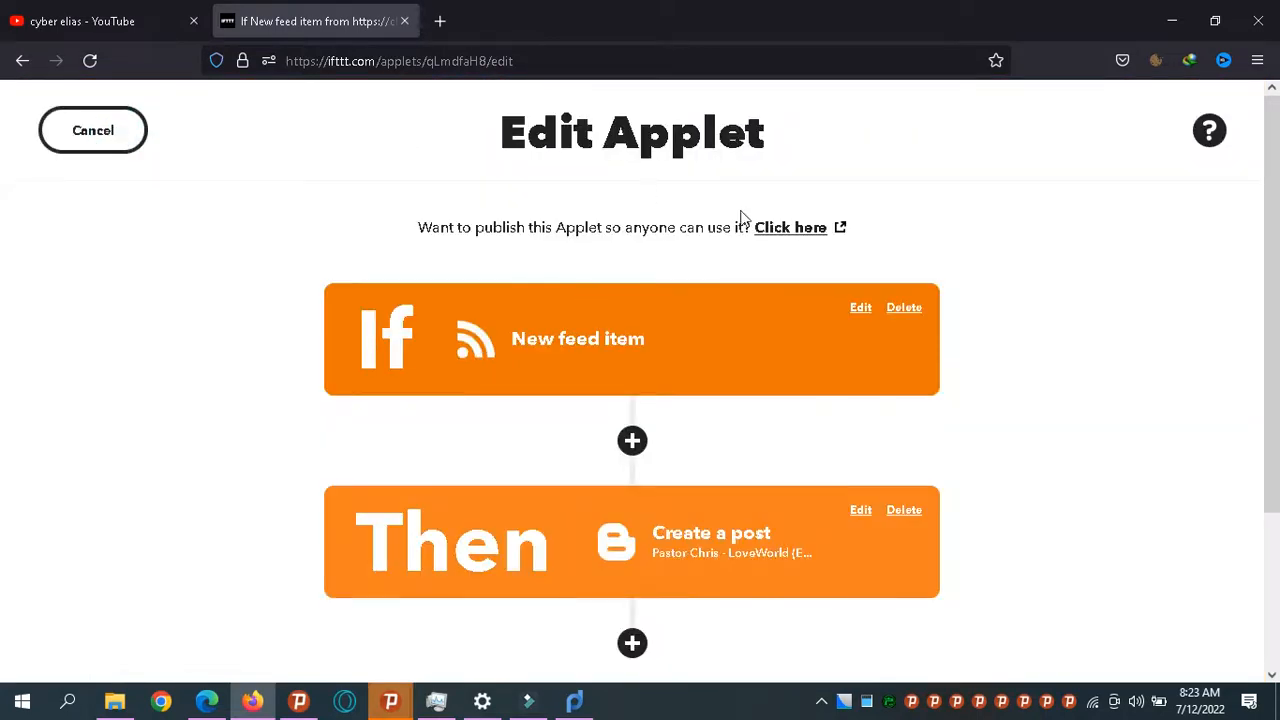
click(906, 309)
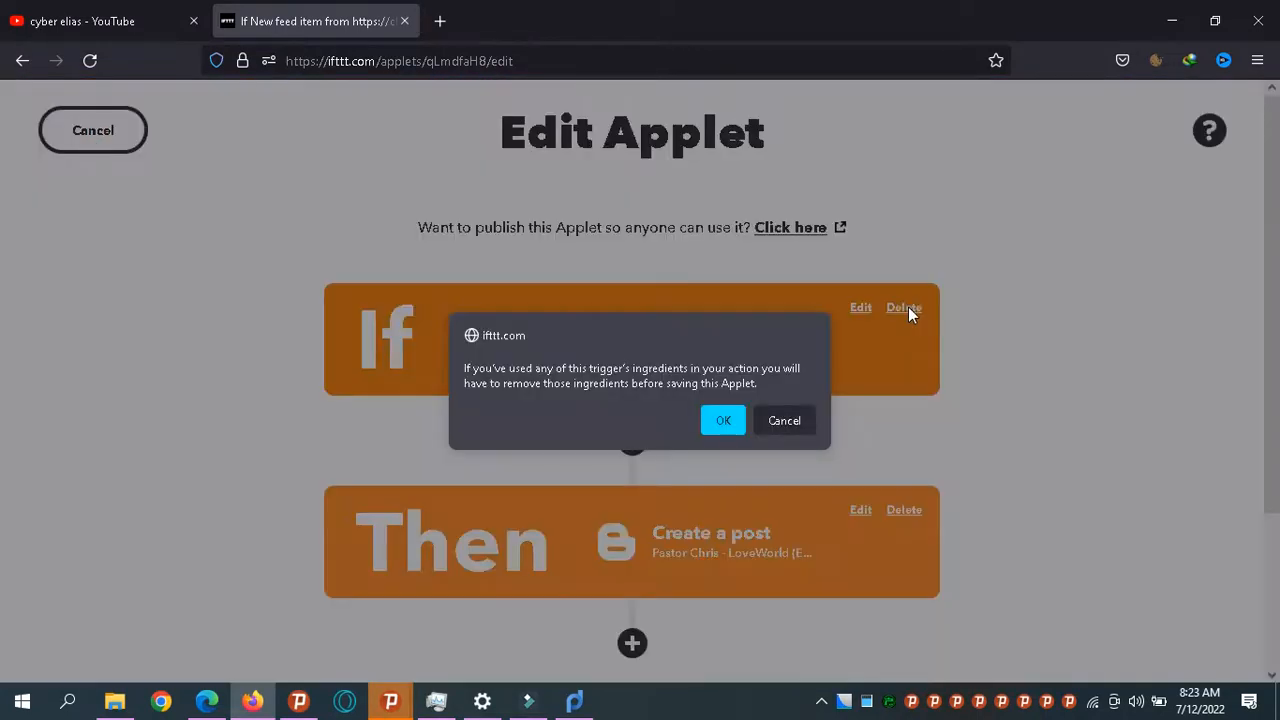
click(723, 421)
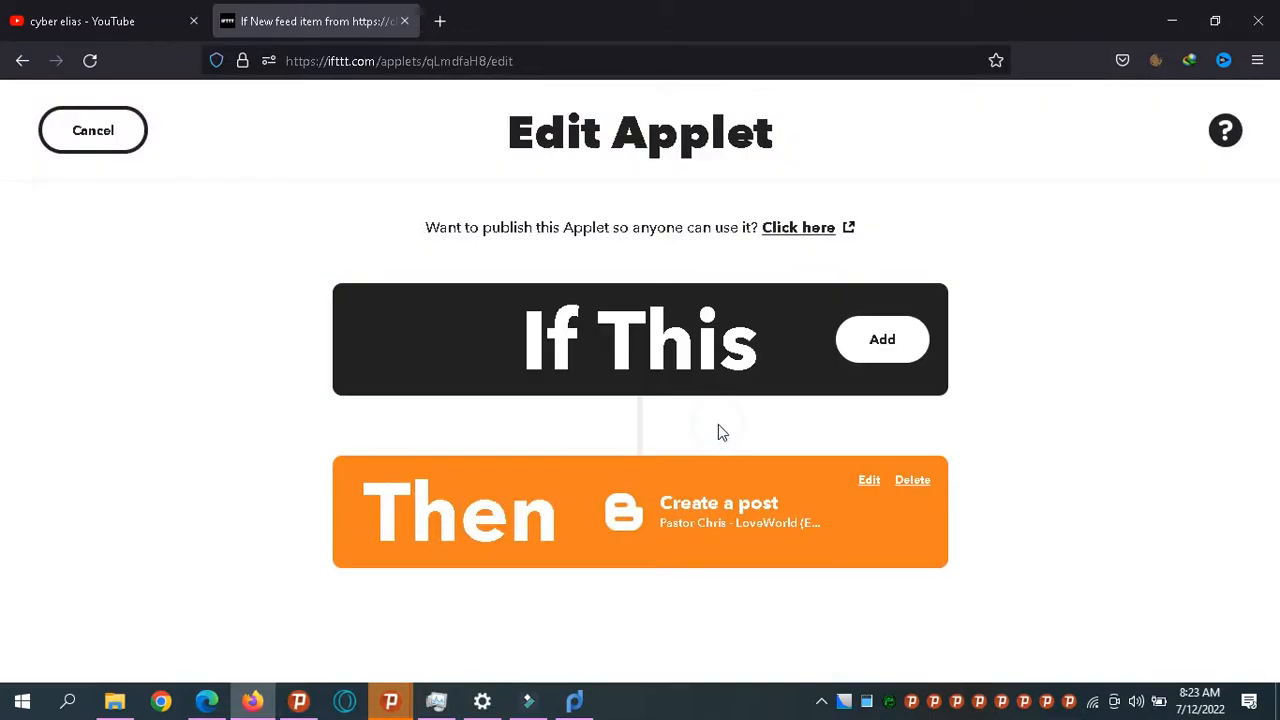
click(913, 479)
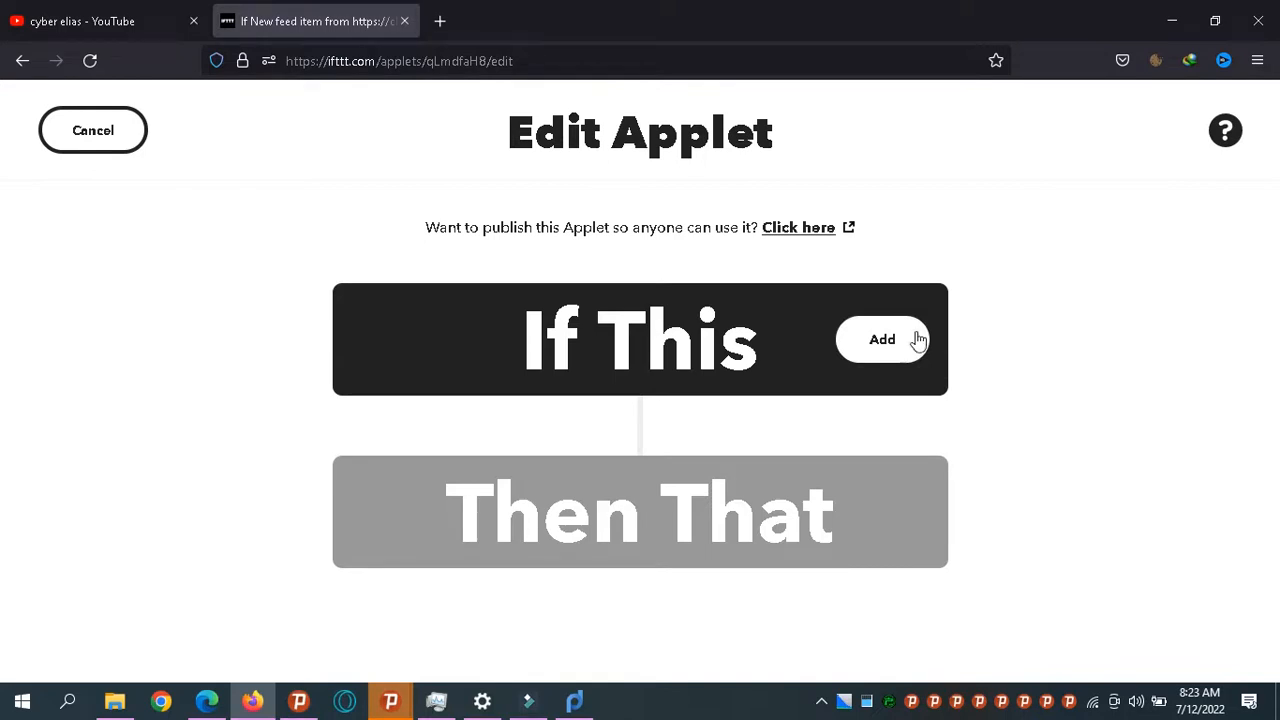
Step: Start adding a new If This trigger so that the list of available services is open
click(861, 364)
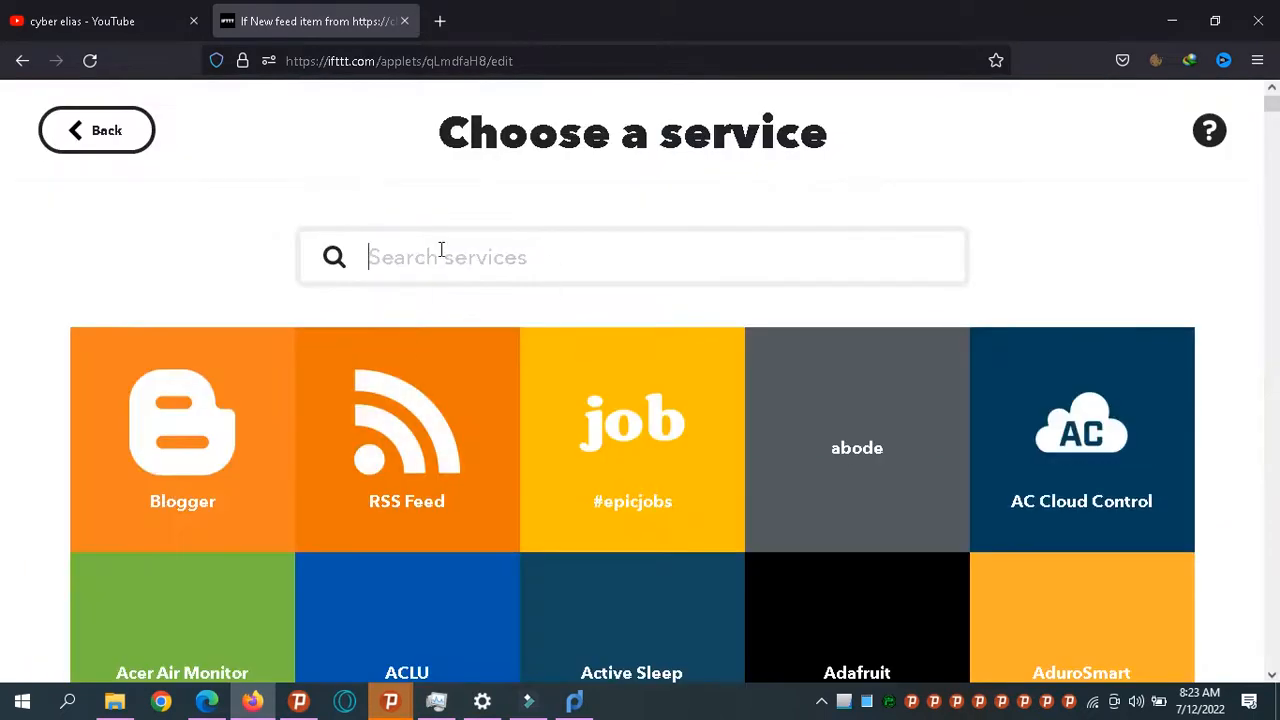
click(440, 250)
click(440, 250)
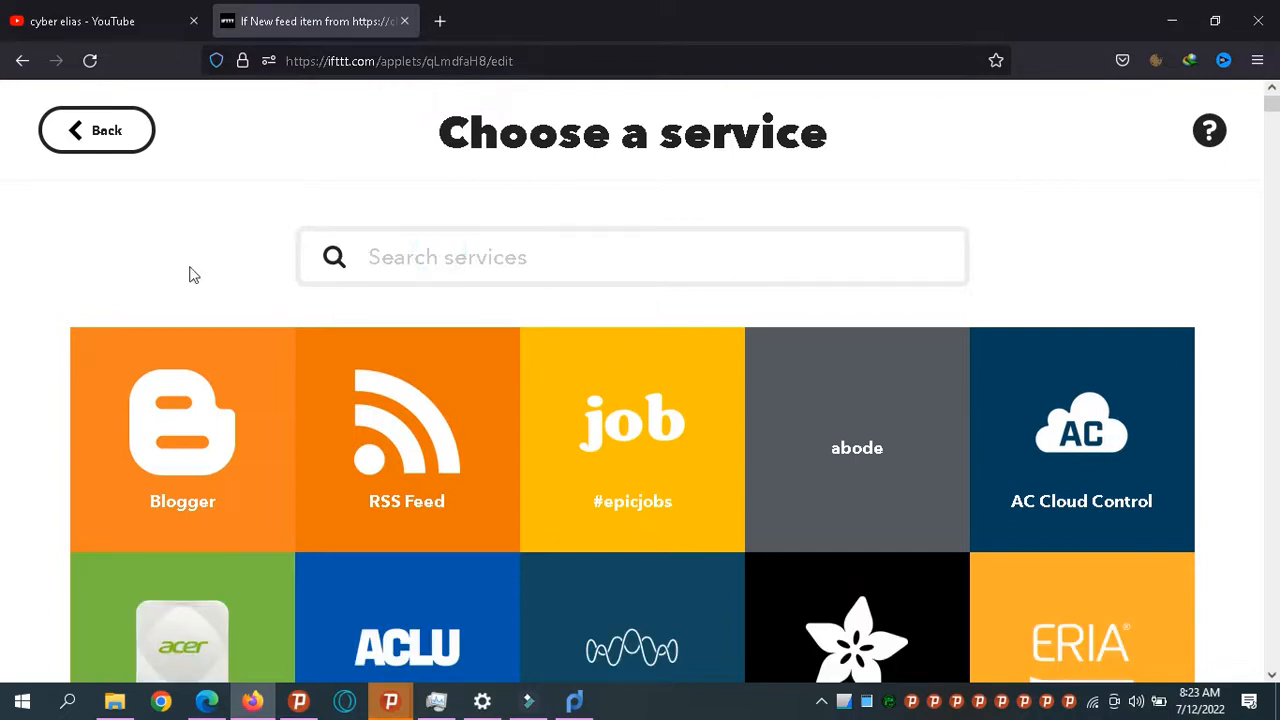
click(135, 148)
click(907, 342)
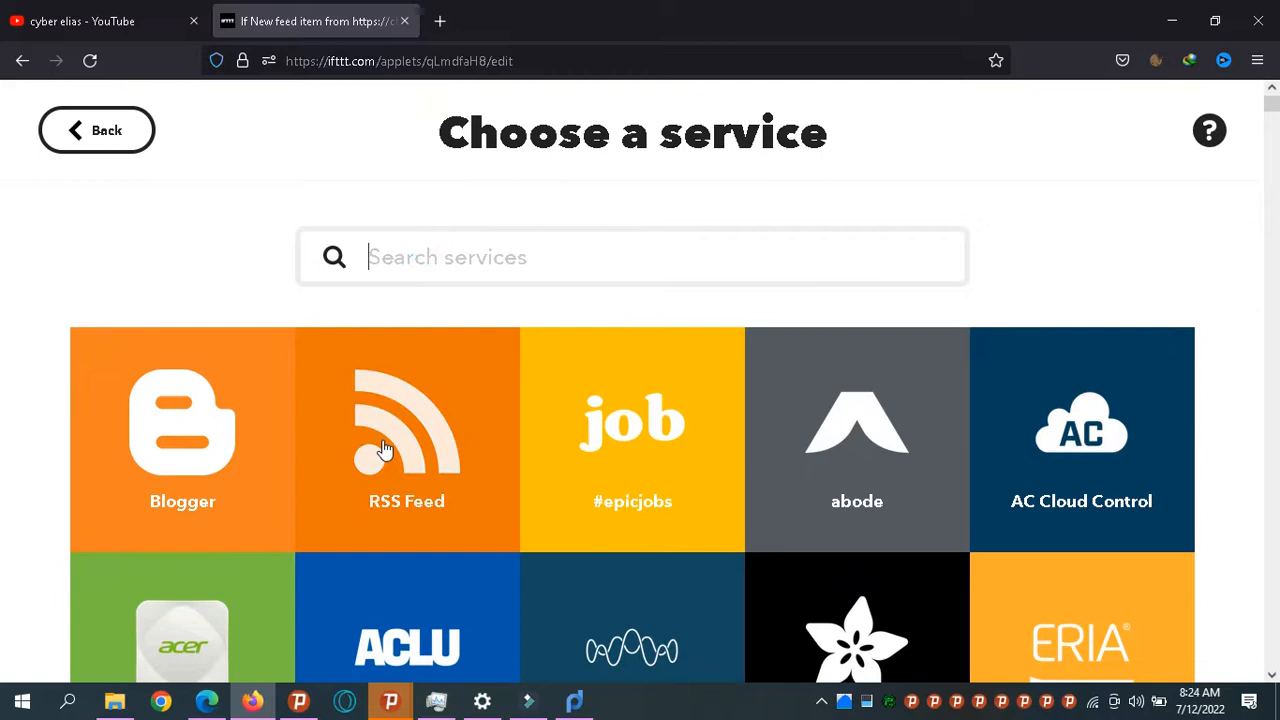
Step: Search the trigger services for "rss" and "blogg", clearing each search term
text(rss)
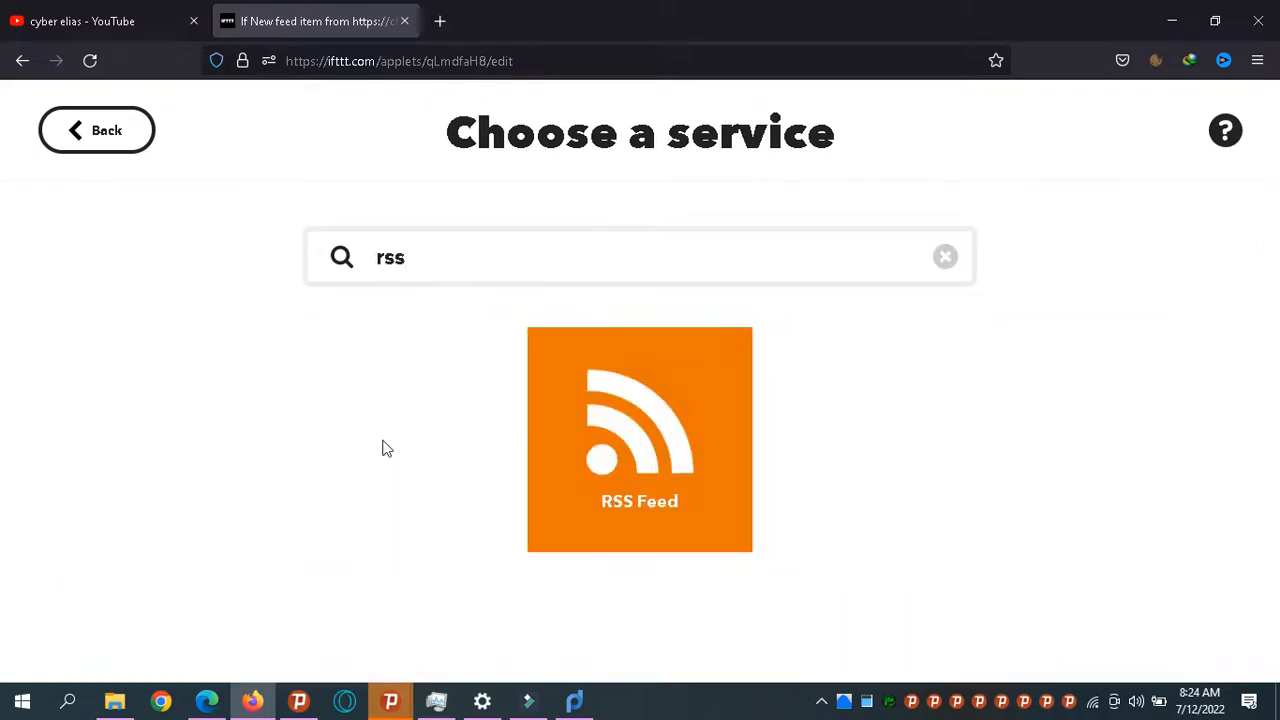
key(BackSpace)
key(BackSpace)
key(BackSpace)
text(blogg)
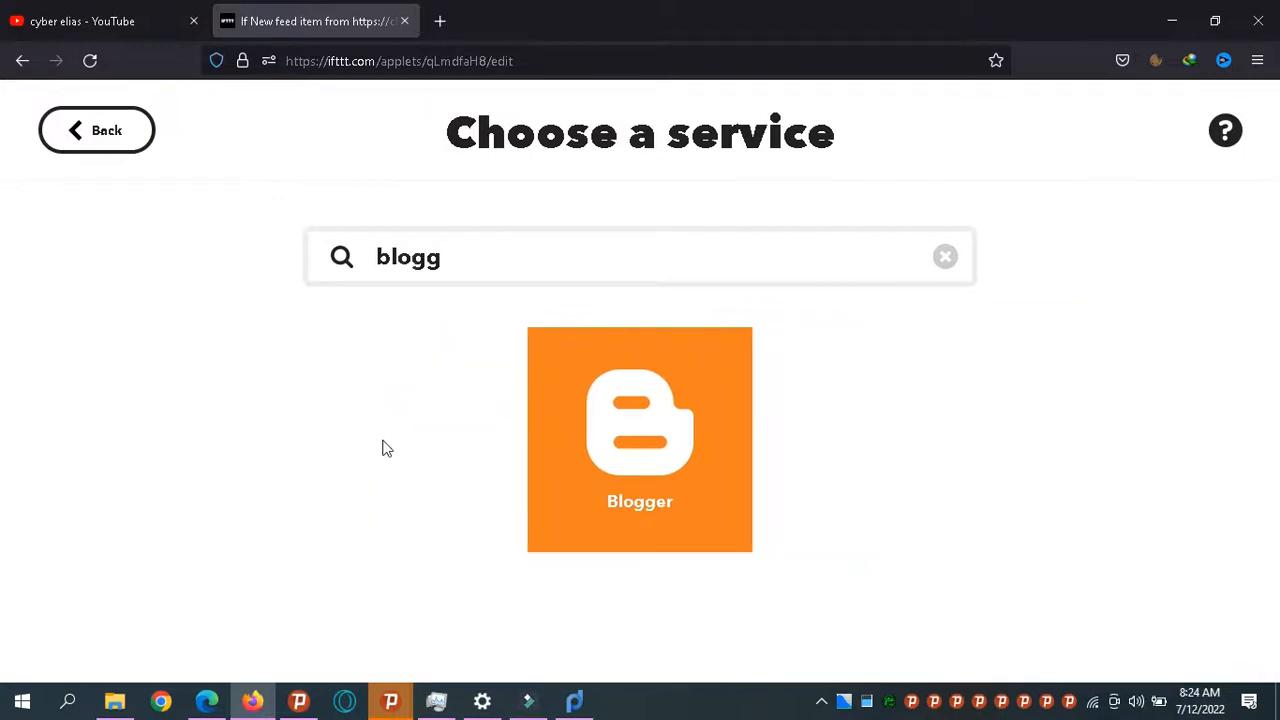
key(BackSpace)
key(BackSpace)
key(BackSpace)
key(BackSpace)
key(BackSpace)
Step: Search the trigger services for "you", "ins" and "pin", clearing each search term to return to the full list
text(you)
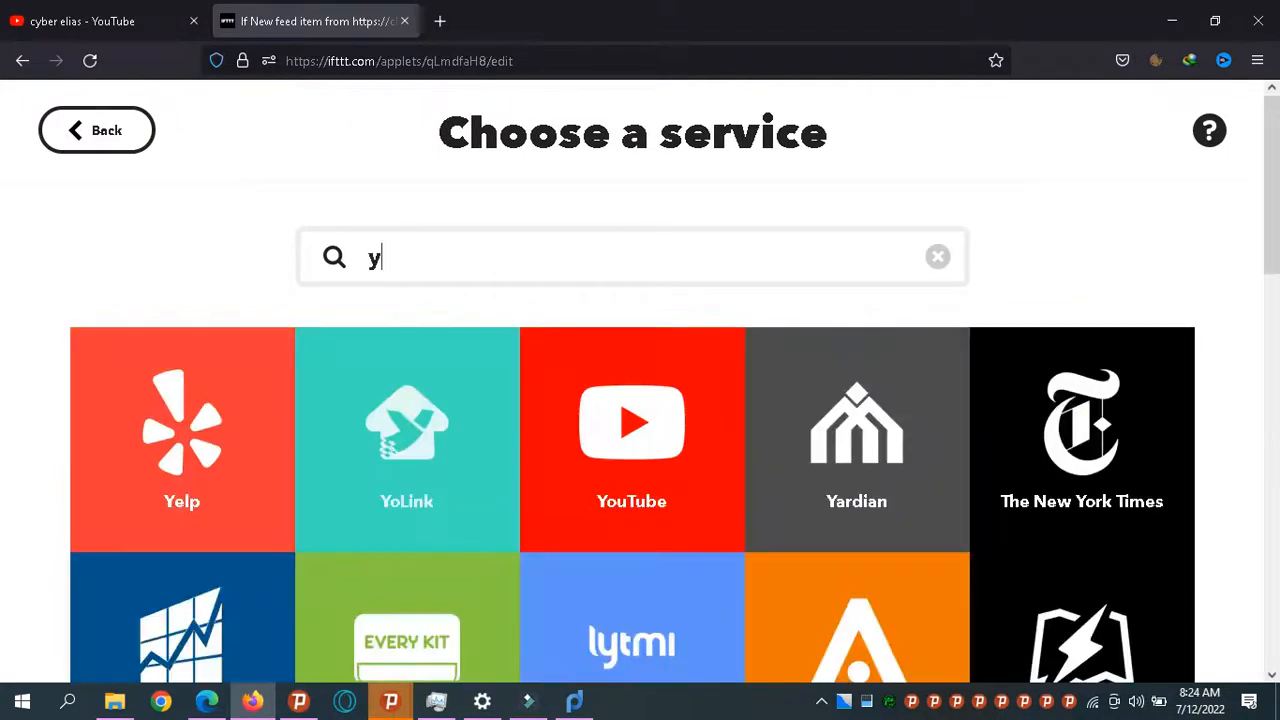
key(BackSpace)
key(BackSpace)
key(BackSpace)
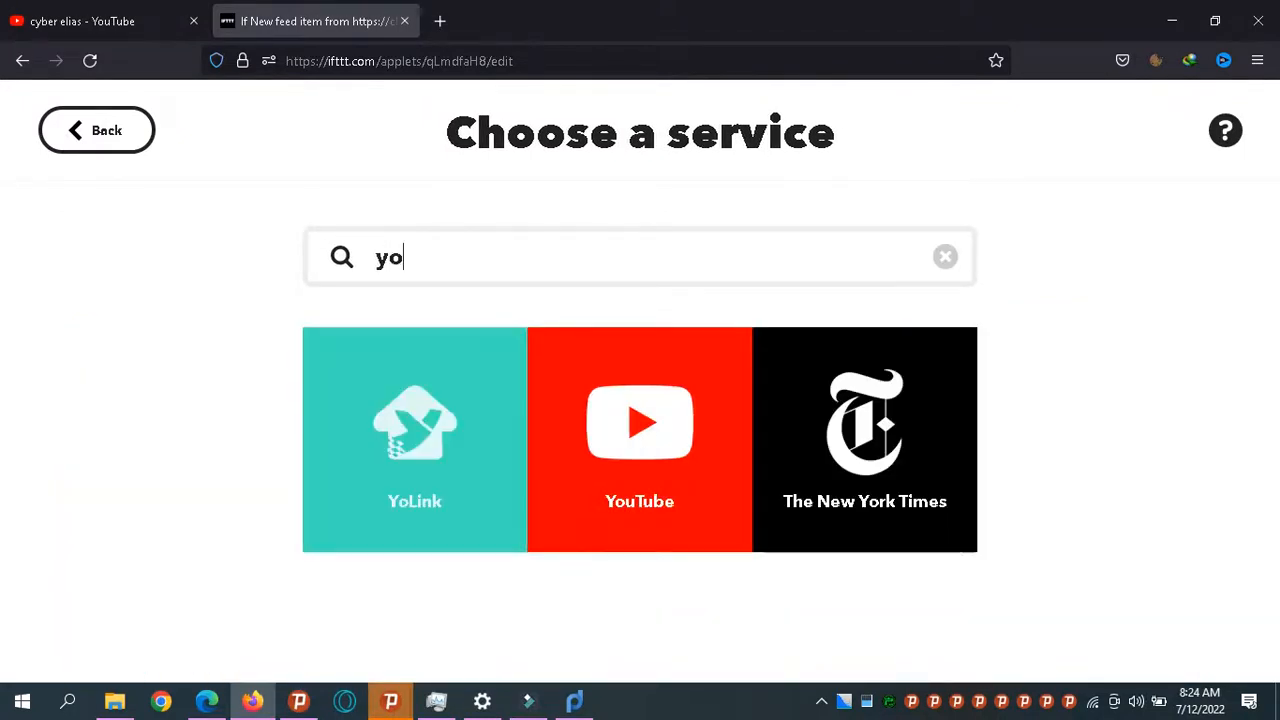
text(ins)
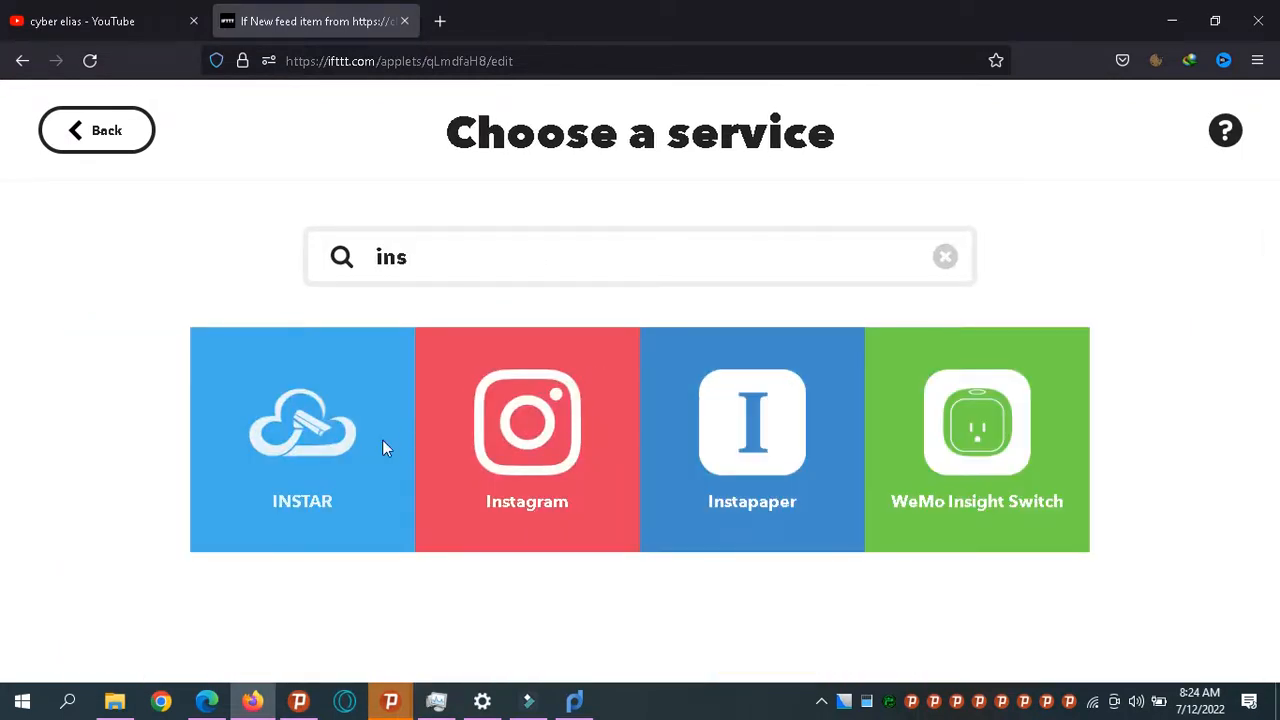
key(BackSpace)
key(BackSpace)
key(BackSpace)
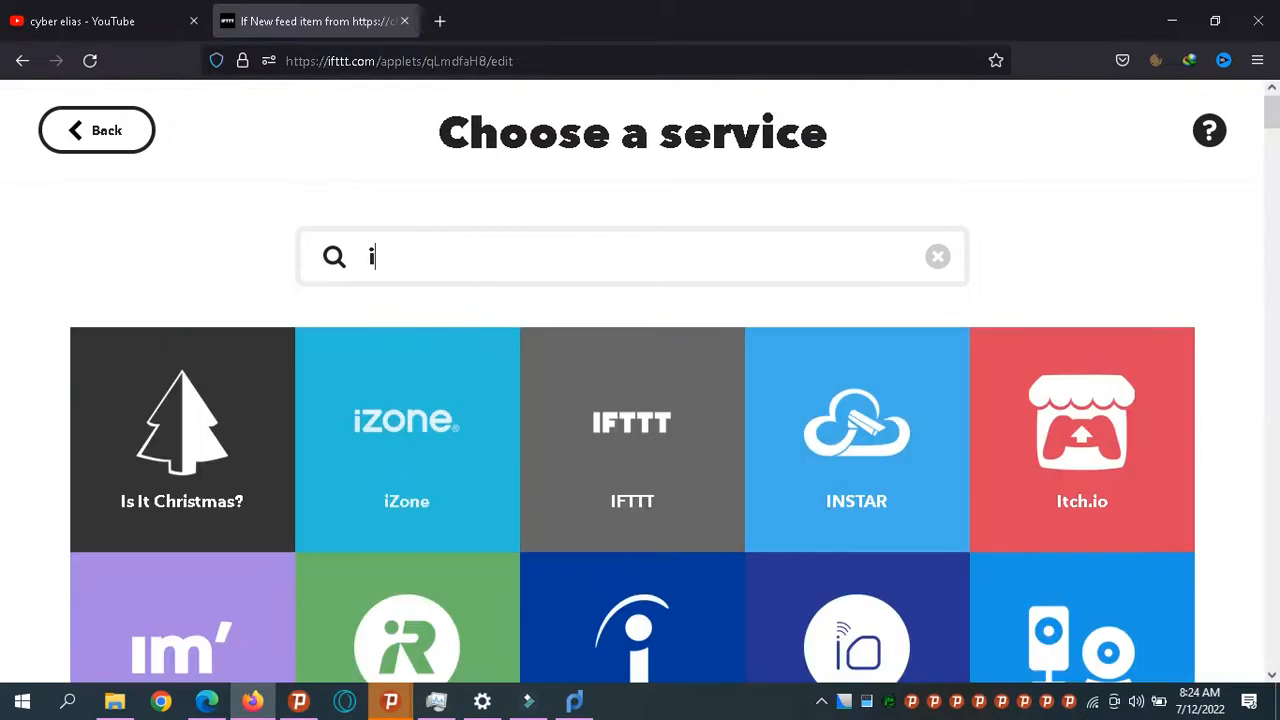
text(pin)
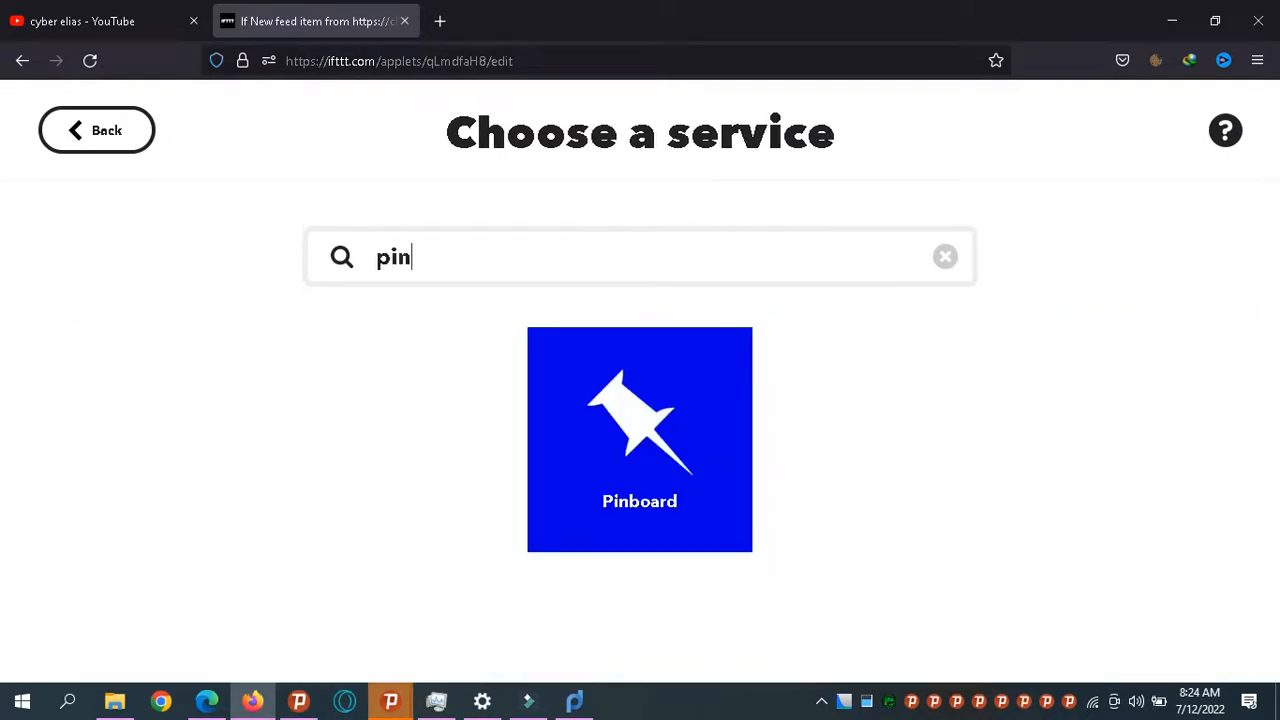
key(BackSpace)
key(BackSpace)
key(BackSpace)
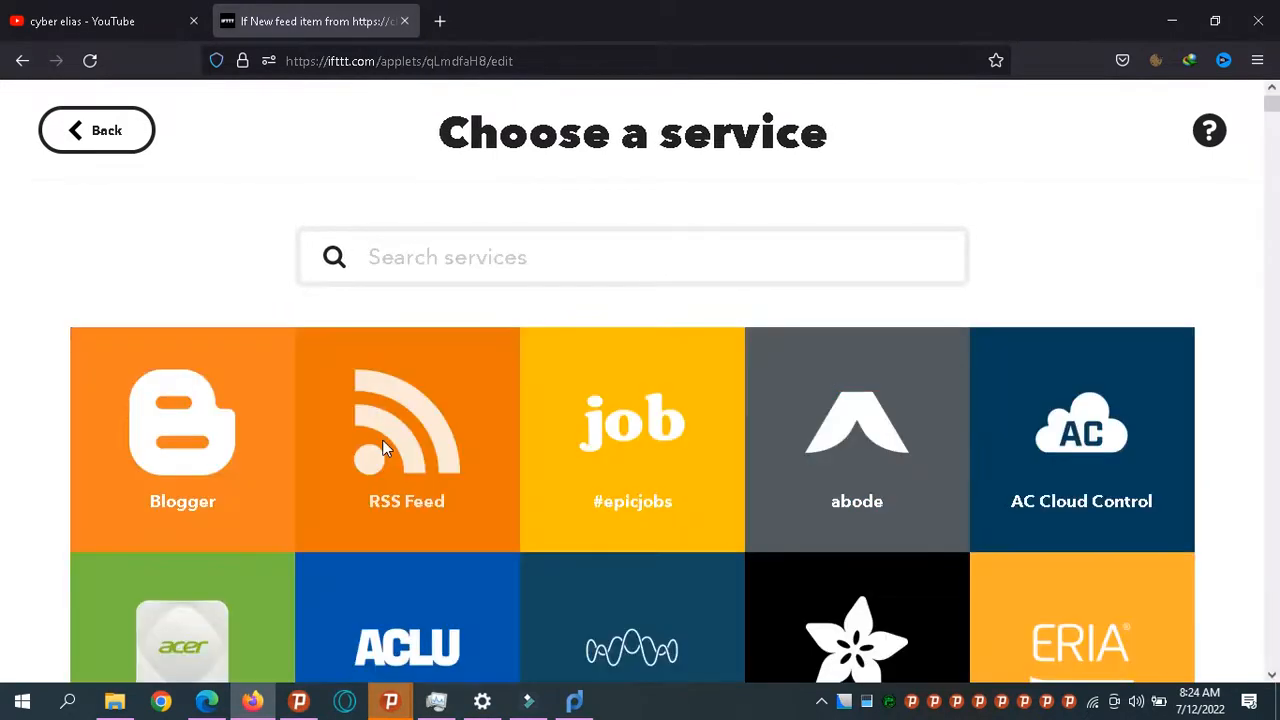
Step: Choose RSS Feed as the trigger service and select the New feed item matches trigger
click(491, 241)
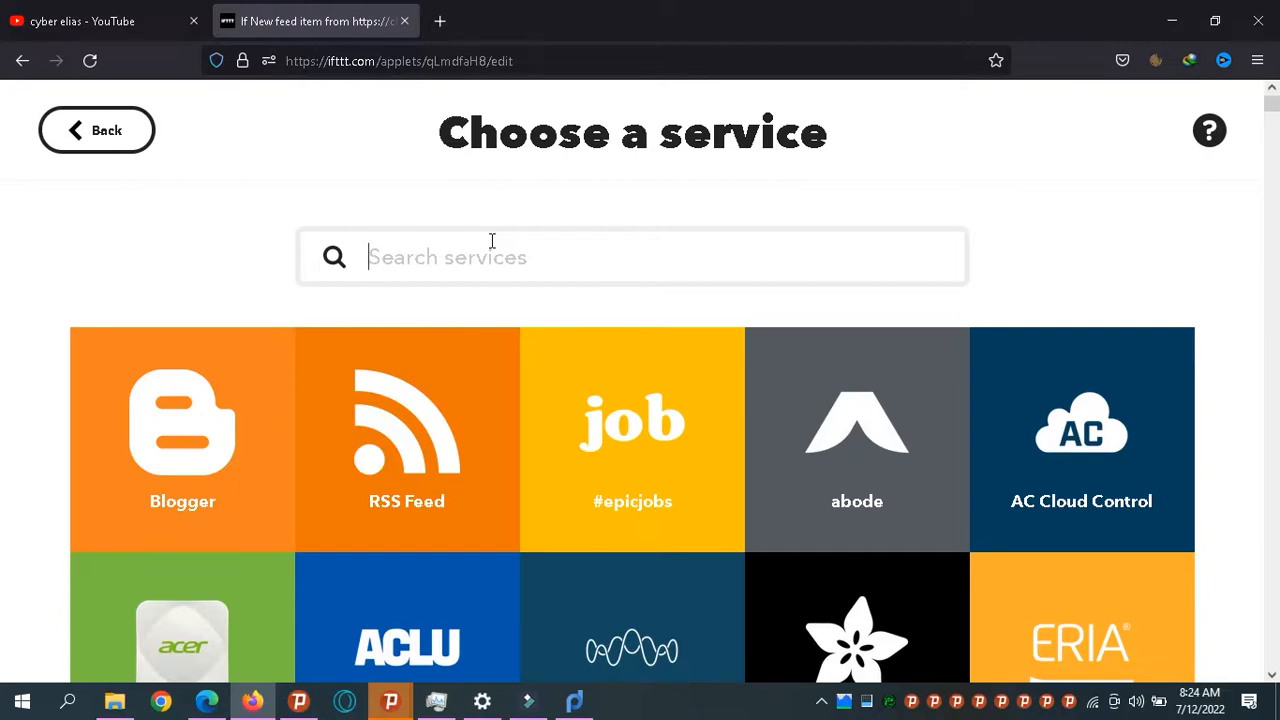
click(401, 462)
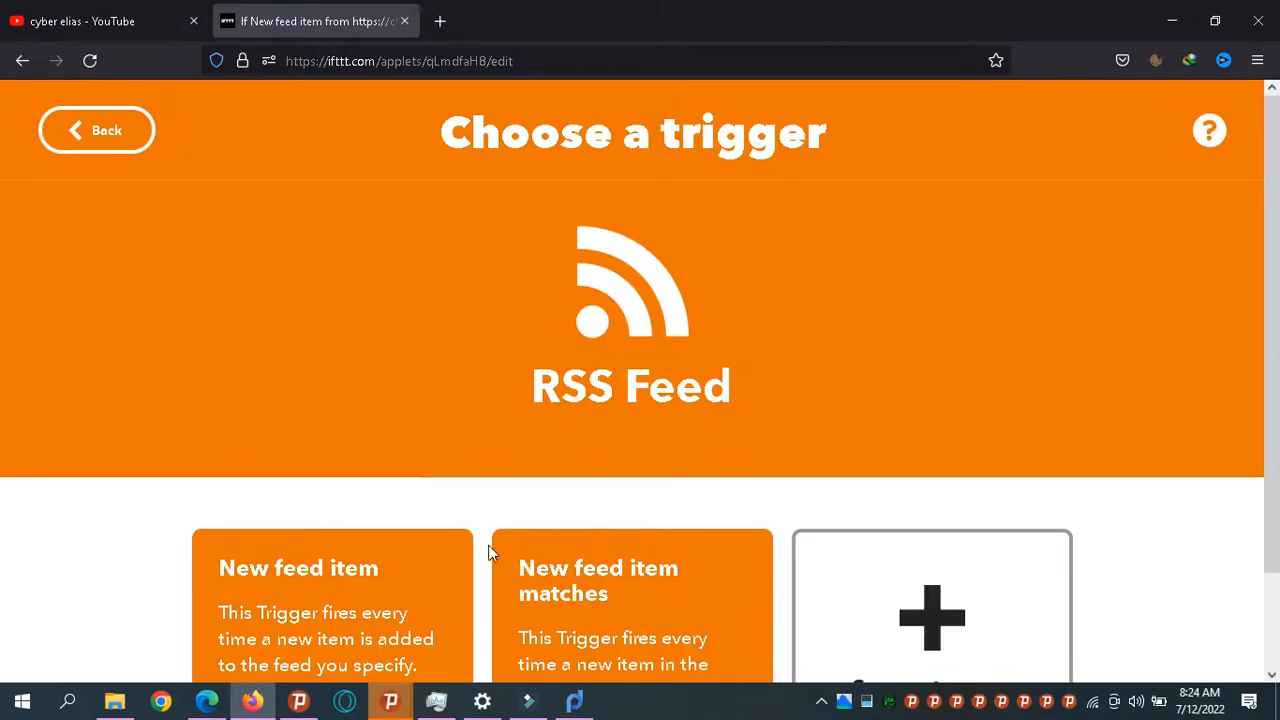
scroll(2, 300, down, 1)
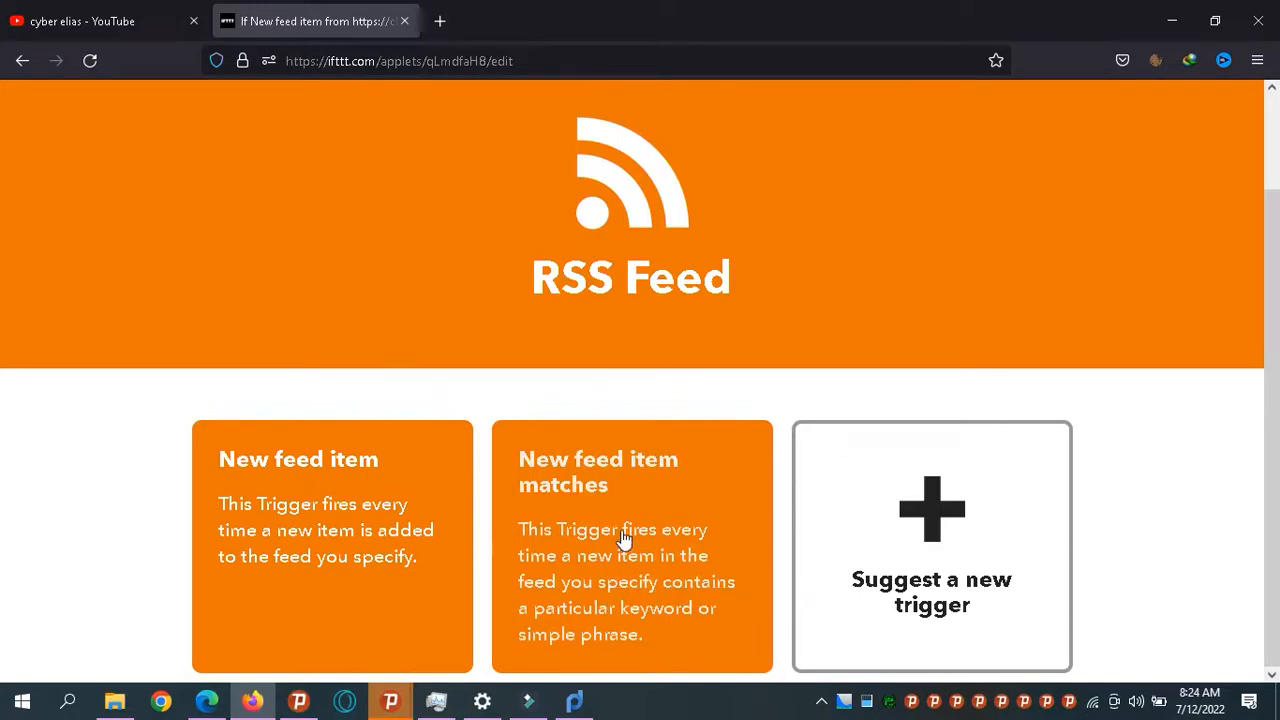
click(585, 622)
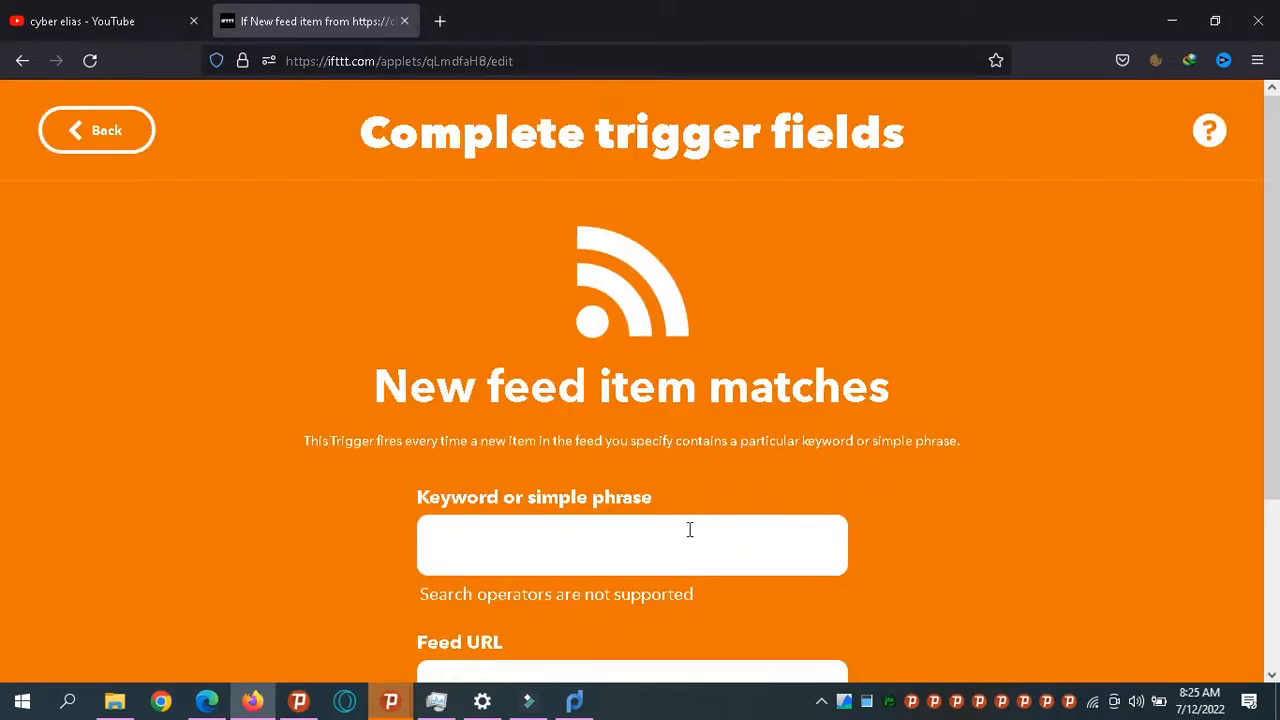
scroll(5, 180, down, 2)
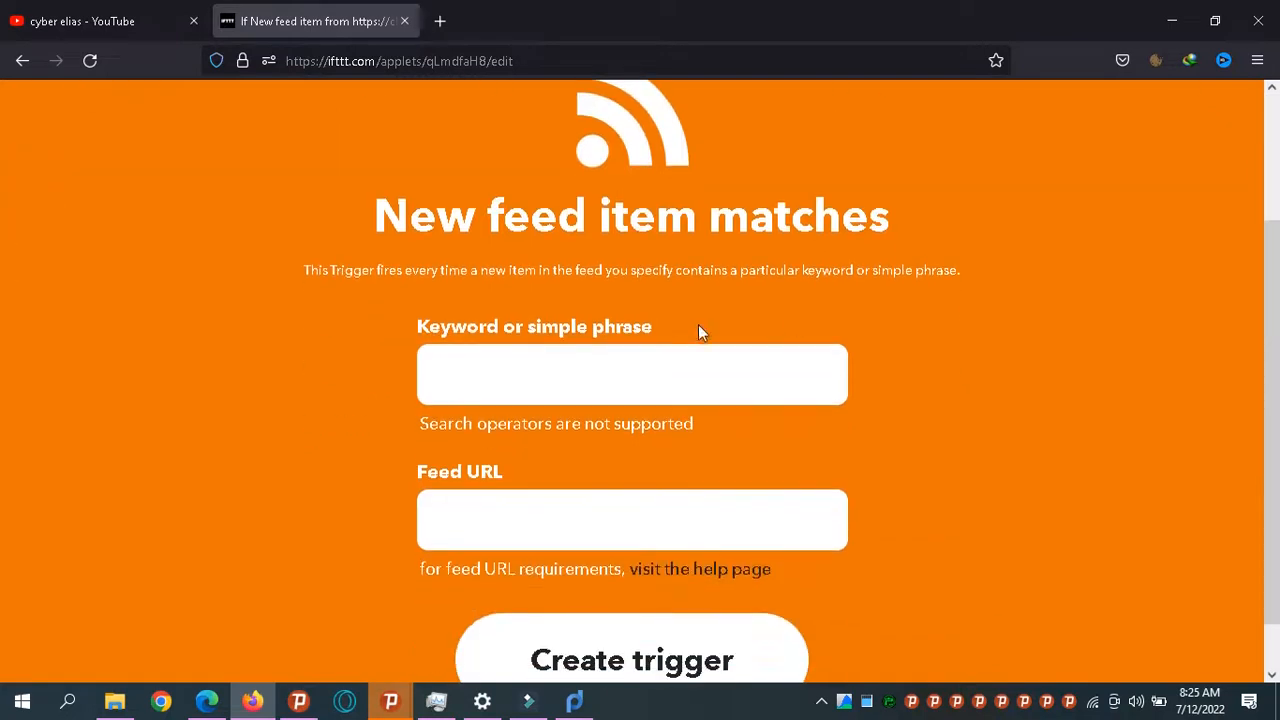
click(539, 400)
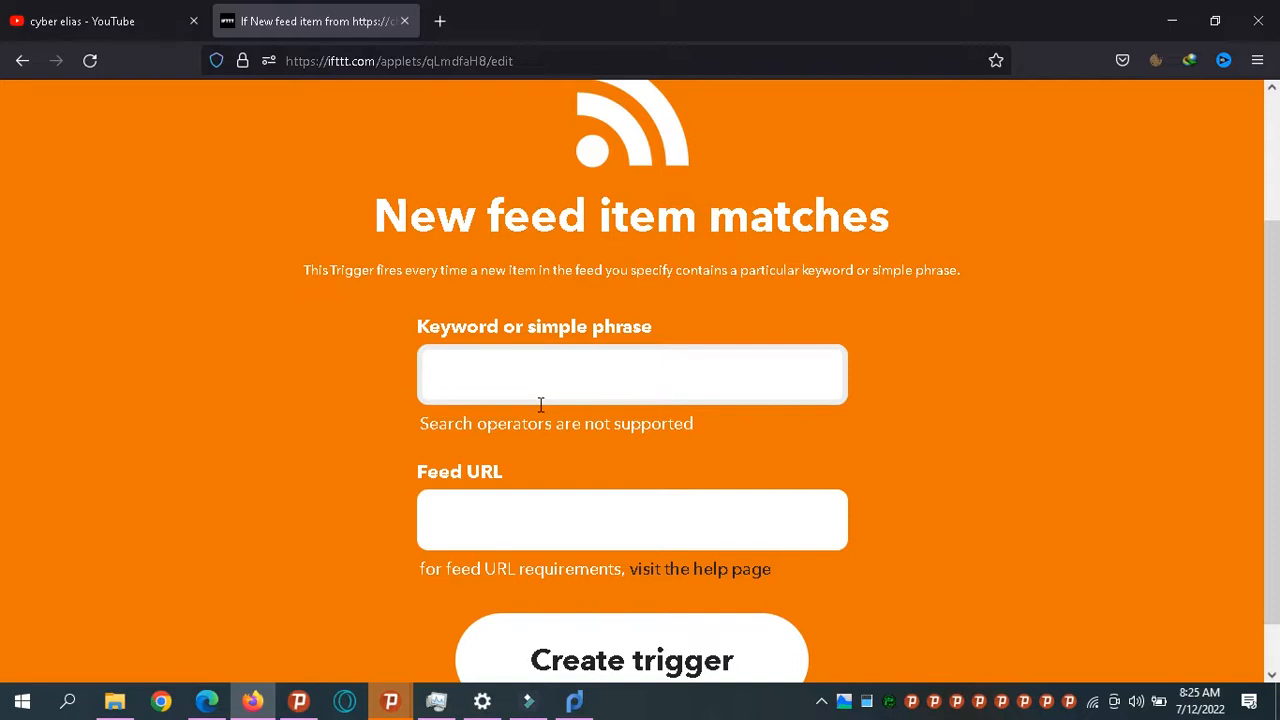
text(video)
scroll(3, 395, down, 1)
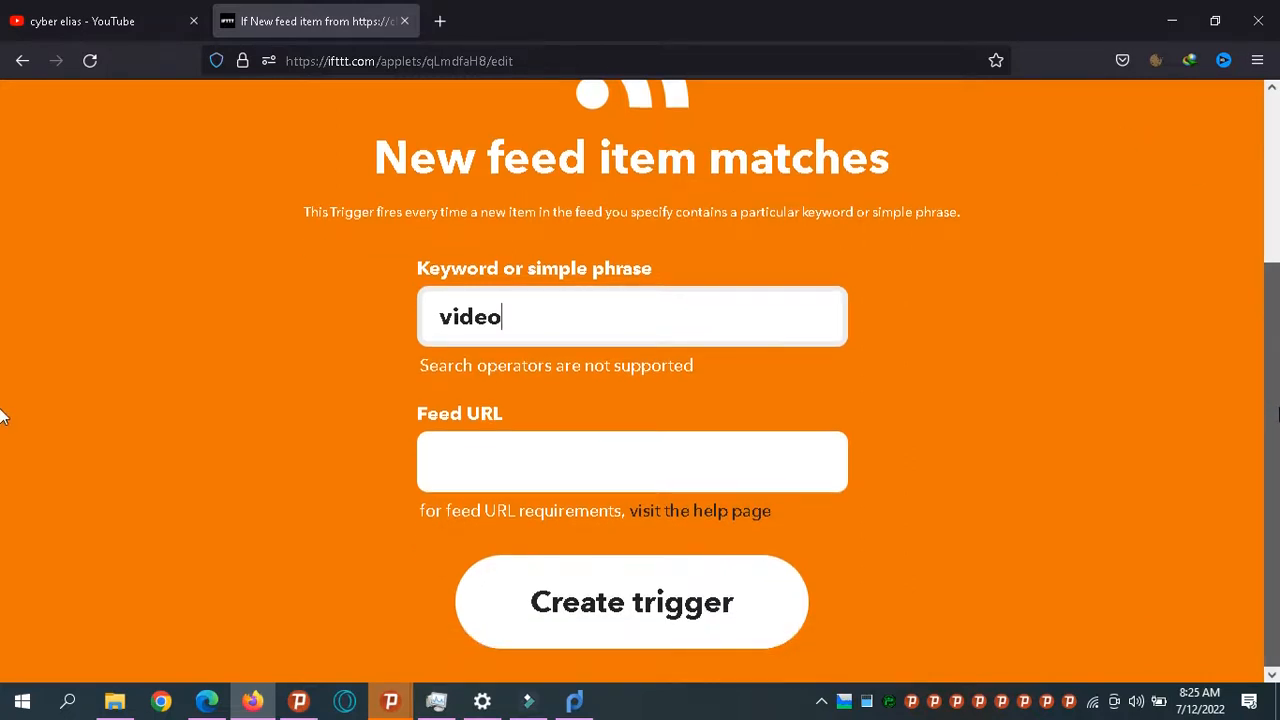
click(570, 470)
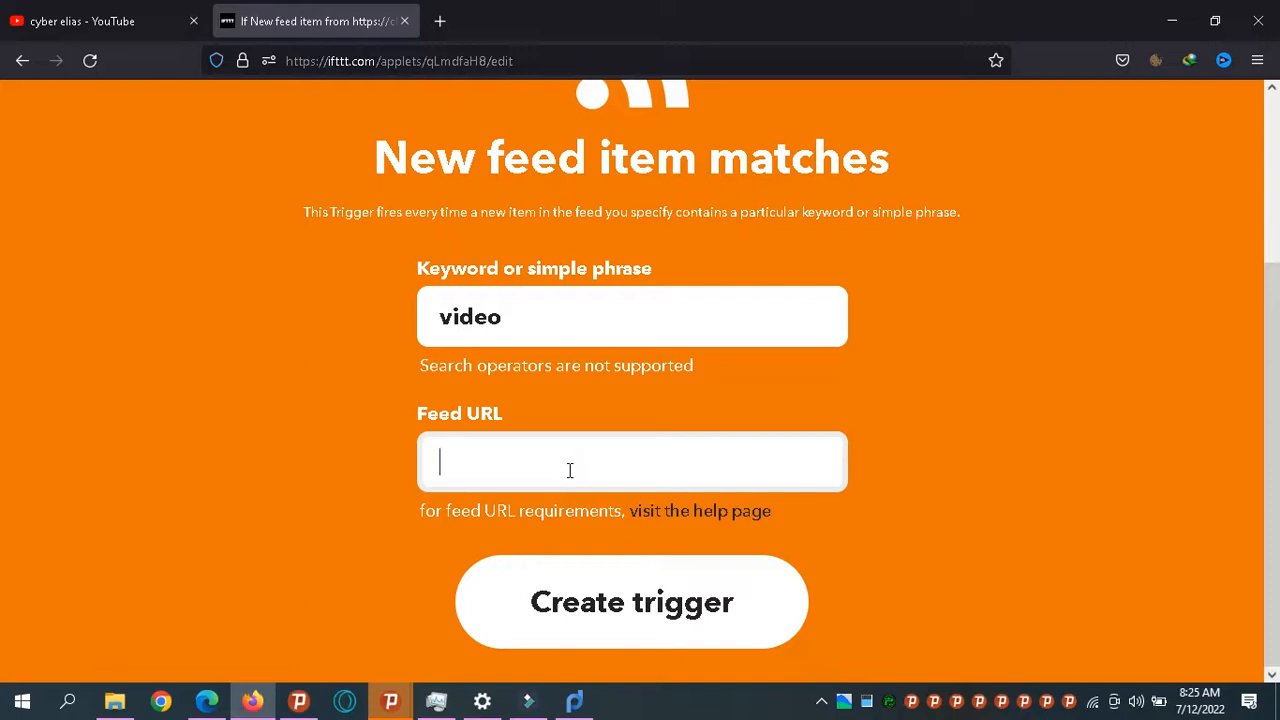
text(https://feeds.feedburner.com/netnaija)
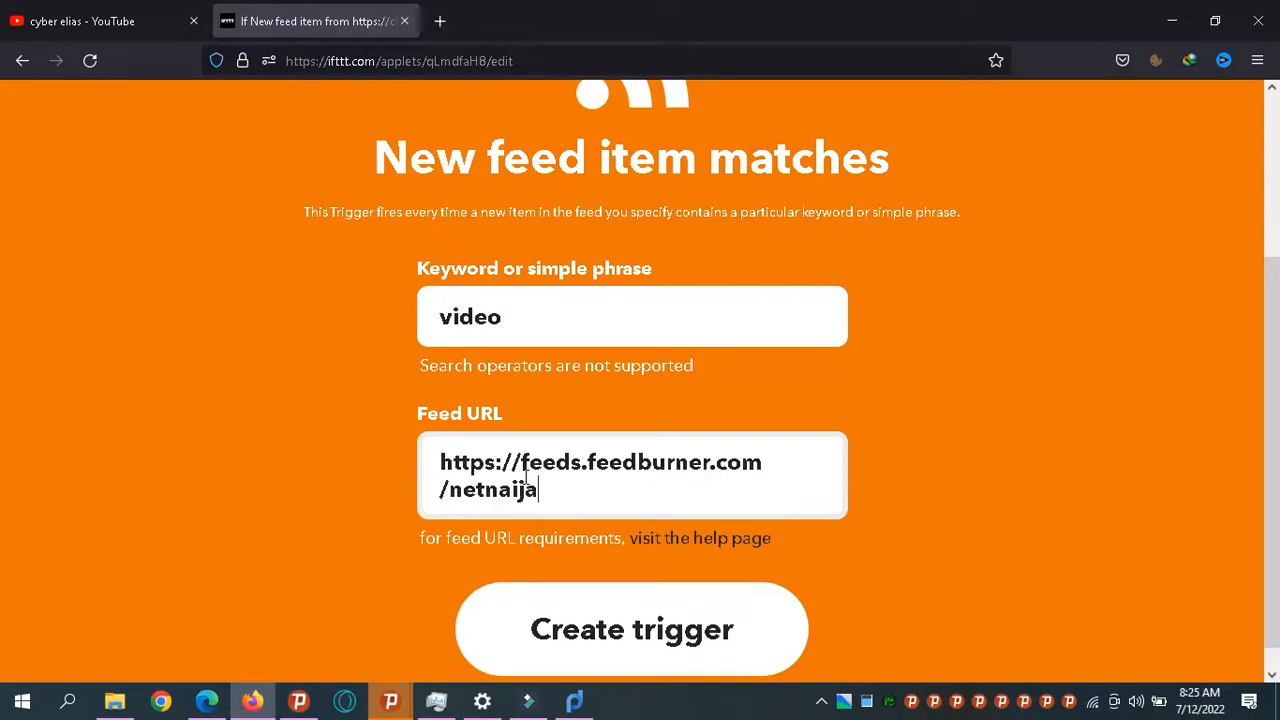
click(627, 637)
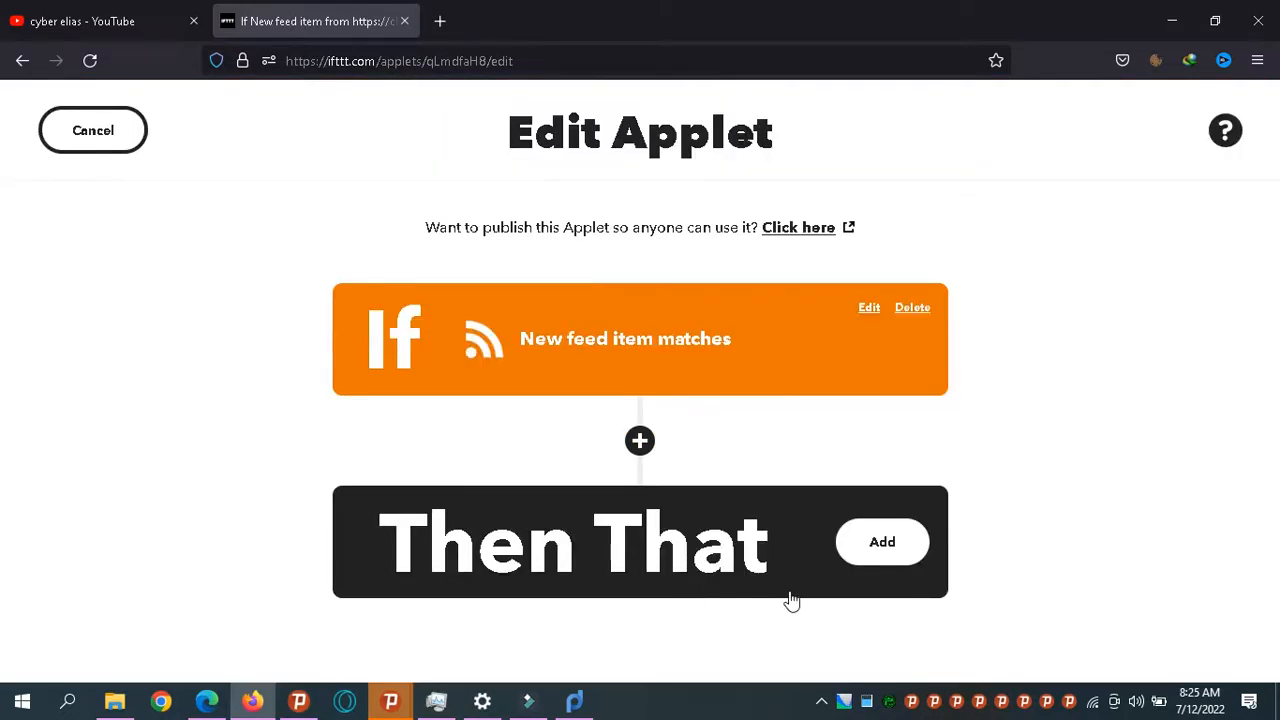
Step: Add Blogger as the Then That service and choose its Create a post action
click(882, 542)
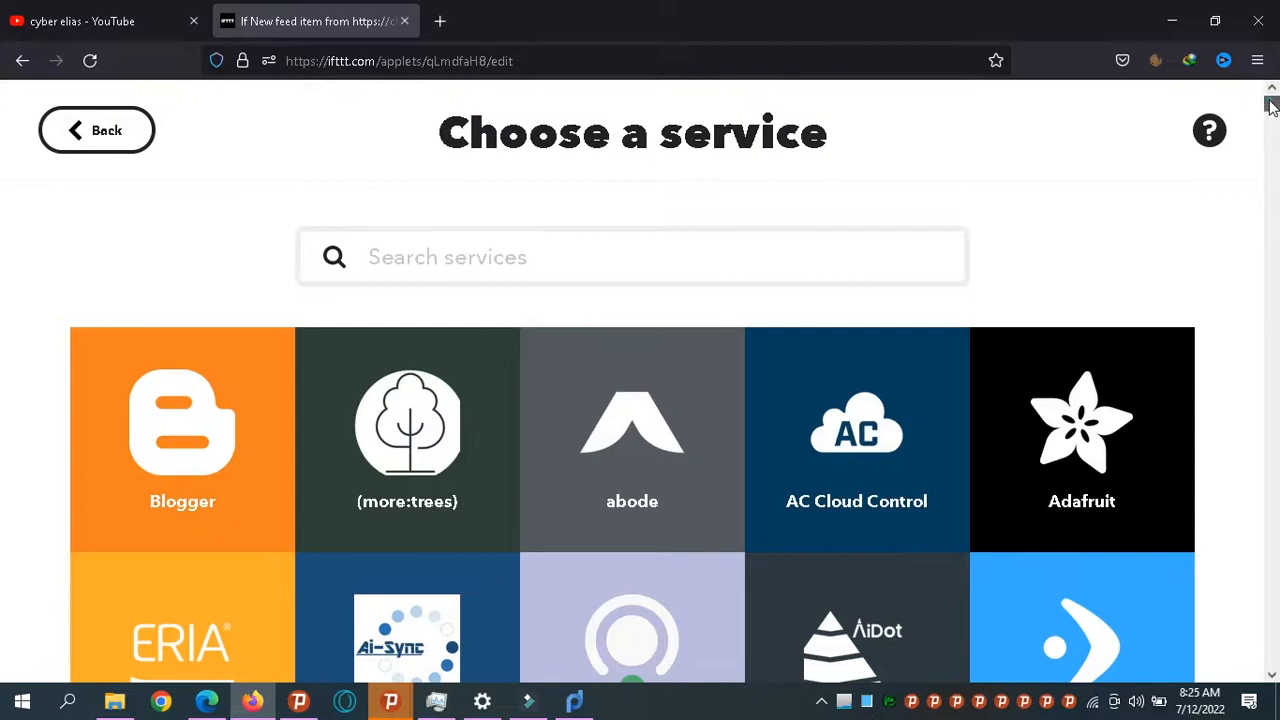
drag(1271, 105, 1268, 114)
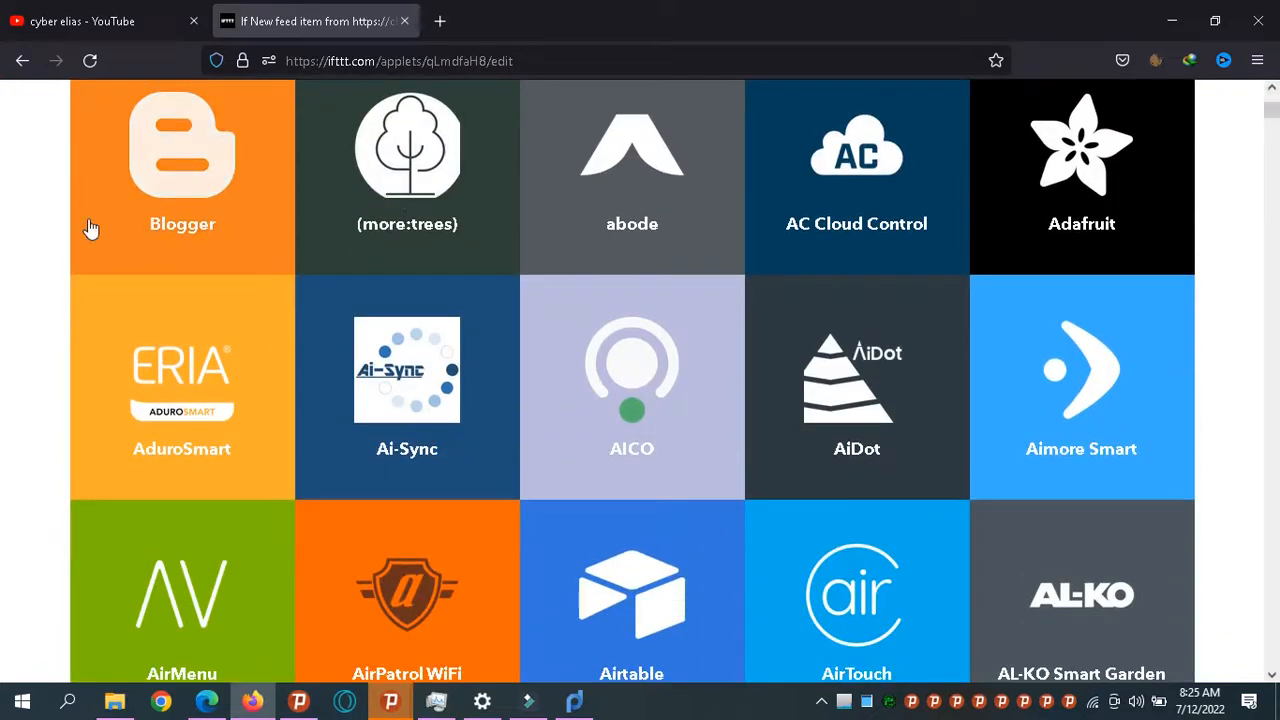
click(223, 208)
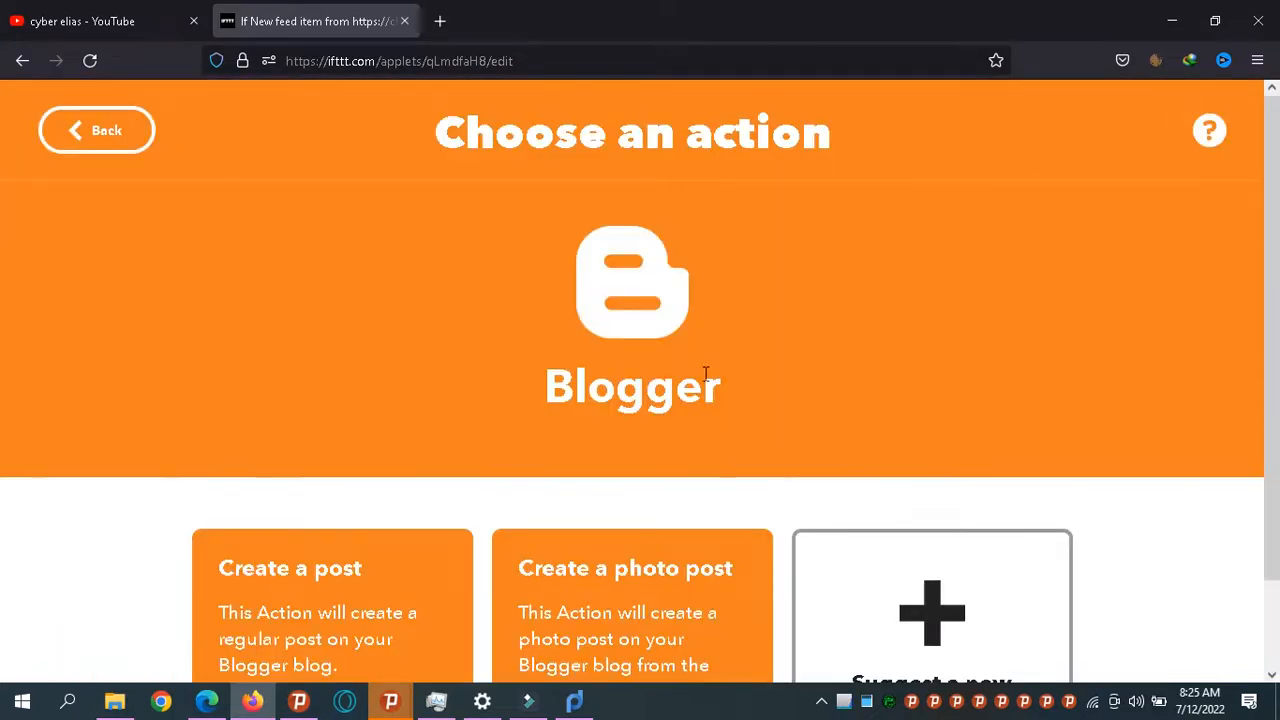
scroll(3, 190, down, 2)
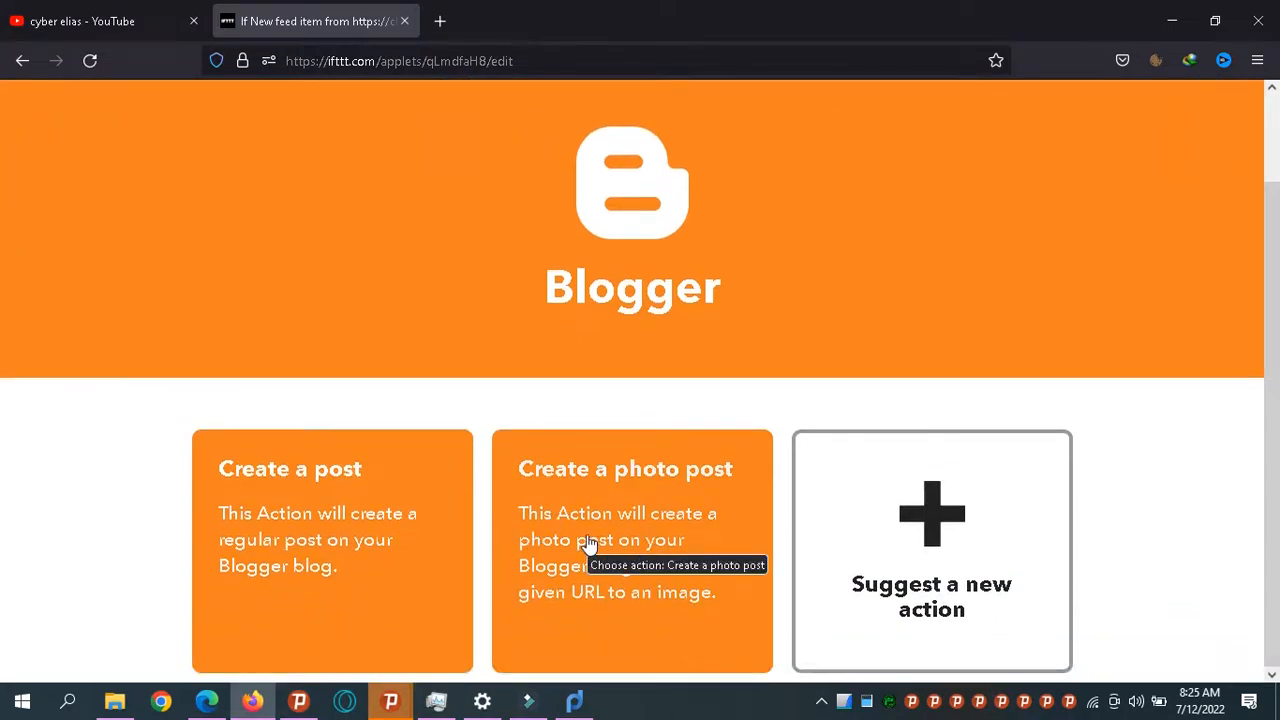
click(286, 560)
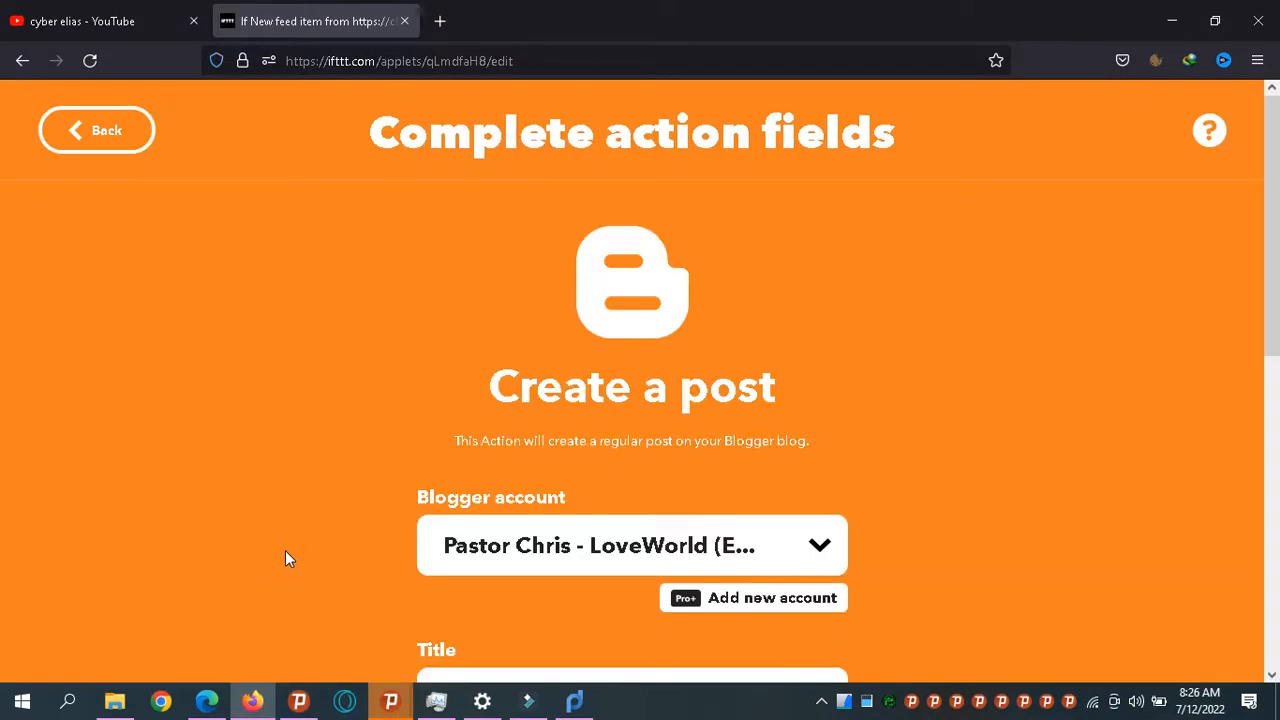
Step: Remove everything after the EntryContent ingredient from the post's Body, including the feed title, entry URL and IFTTT link
scroll(3, 280, down, 4)
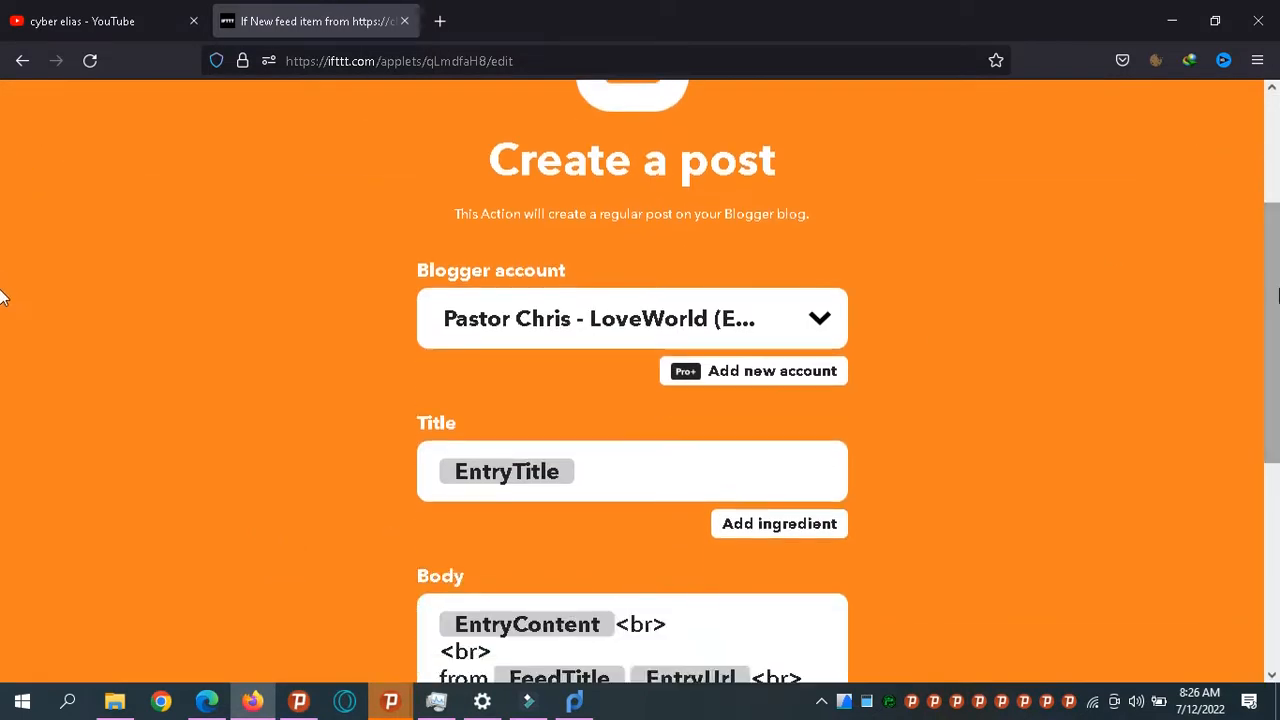
scroll(3, 297, down, 3)
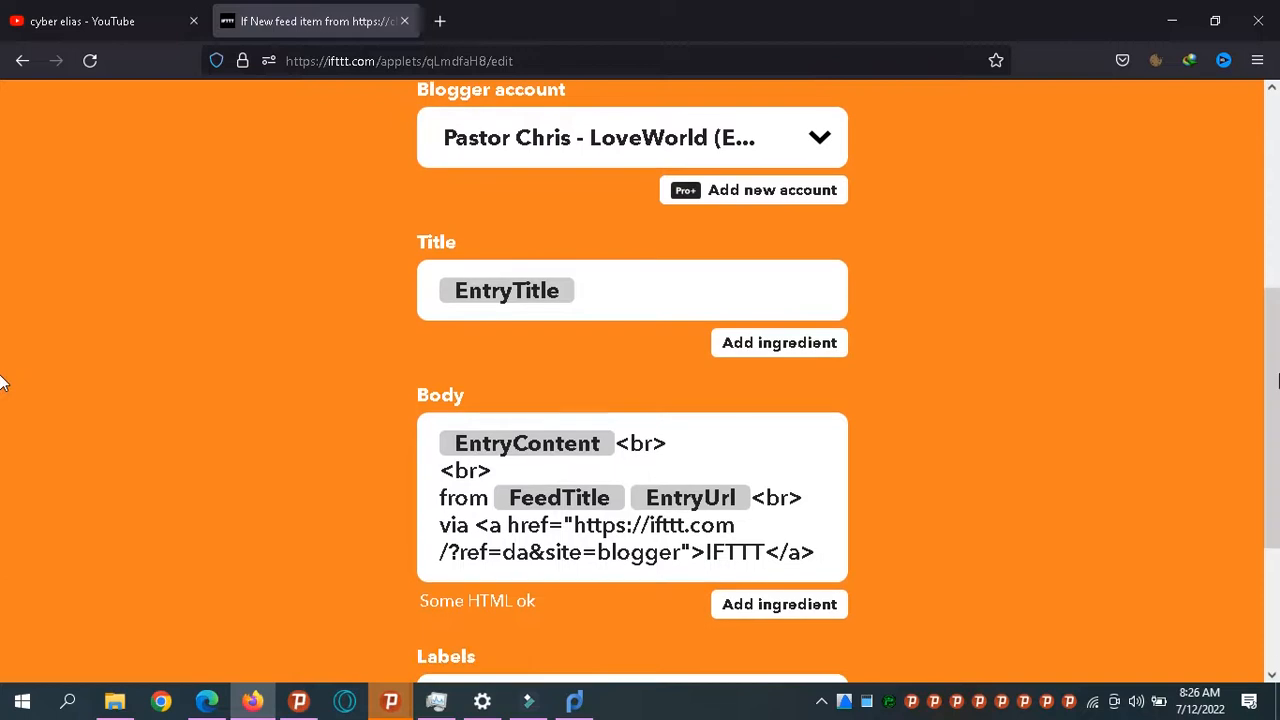
click(680, 303)
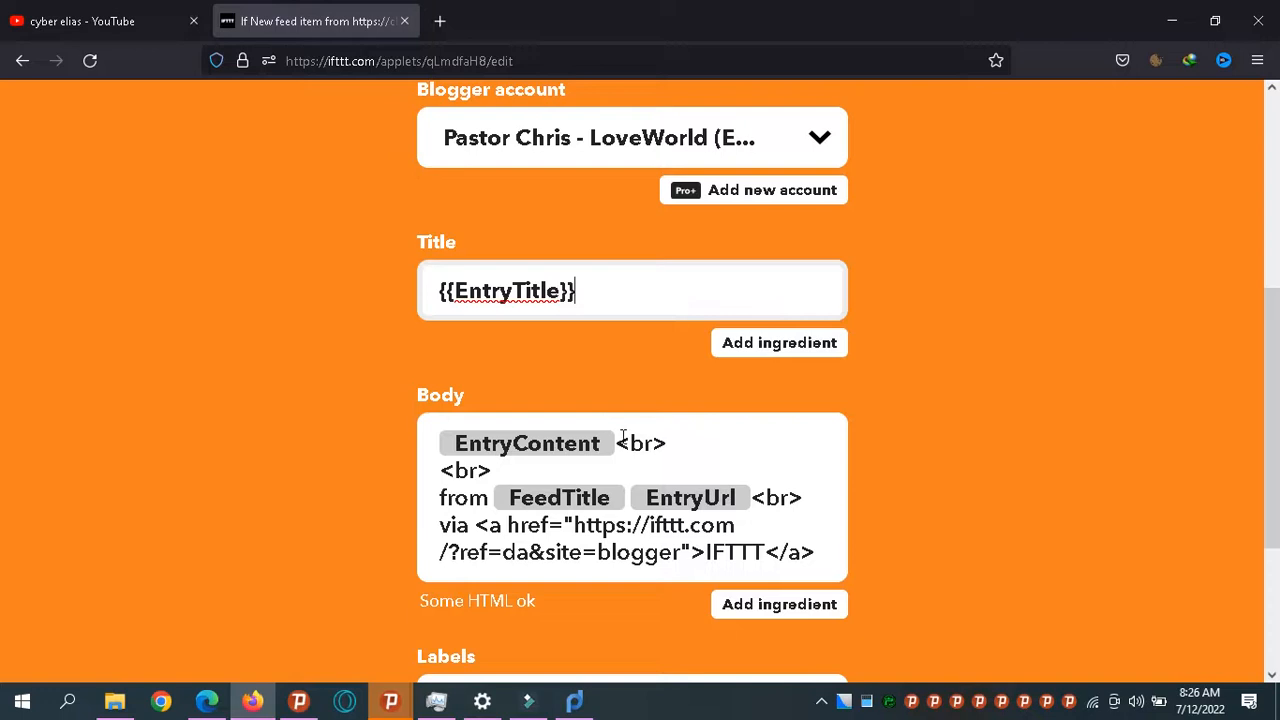
drag(618, 443, 840, 578)
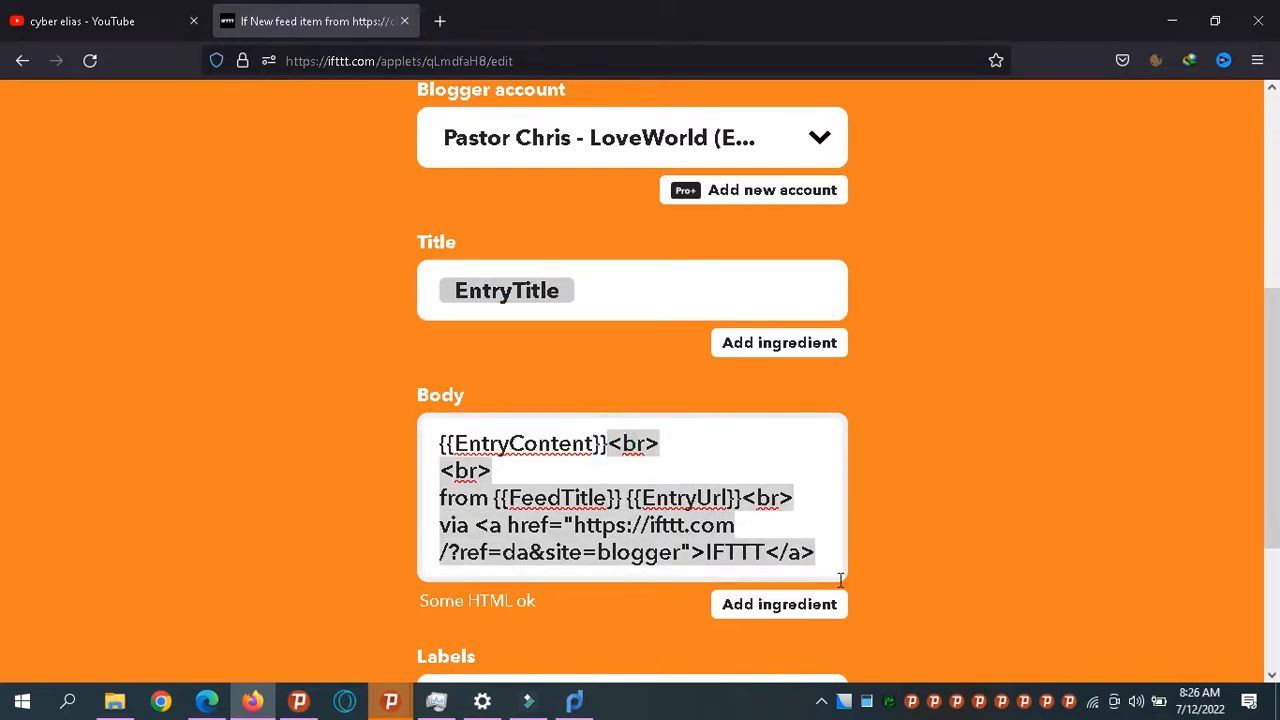
key(BackSpace)
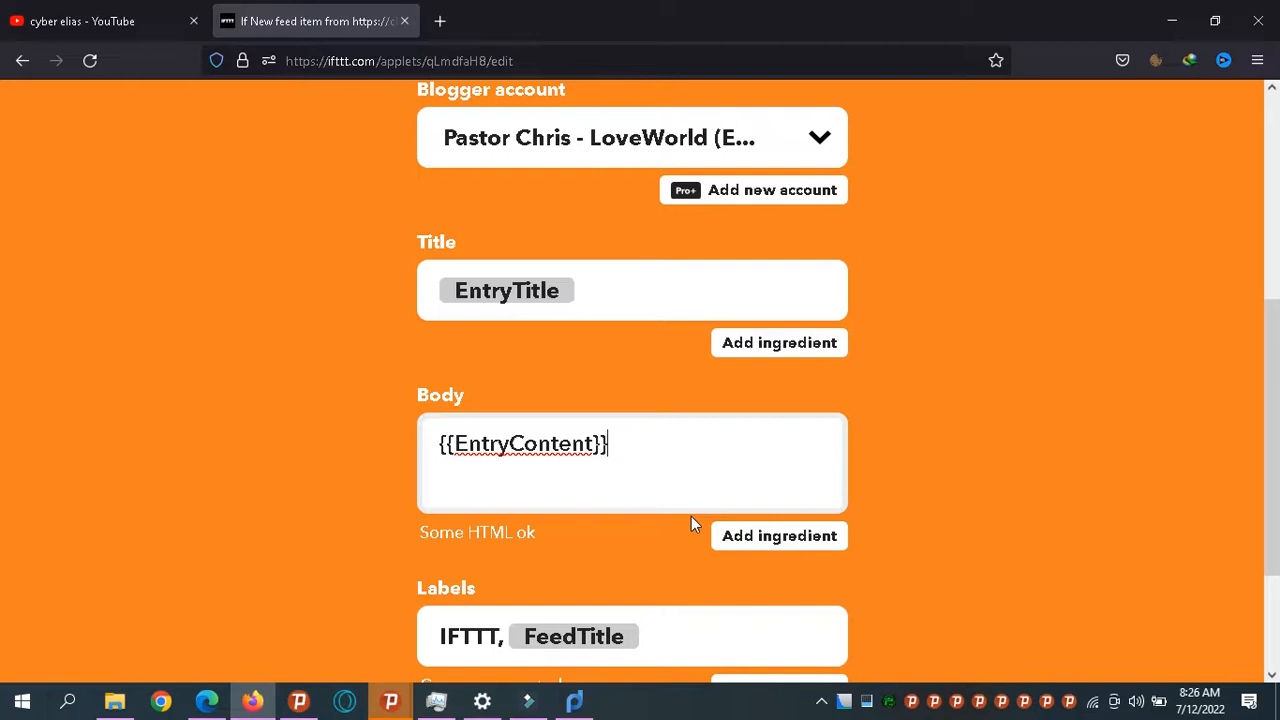
Step: Remove the IFTTT text and its comma from the post's Labels, keeping only the FeedTitle ingredient
click(509, 636)
drag(509, 636, 414, 624)
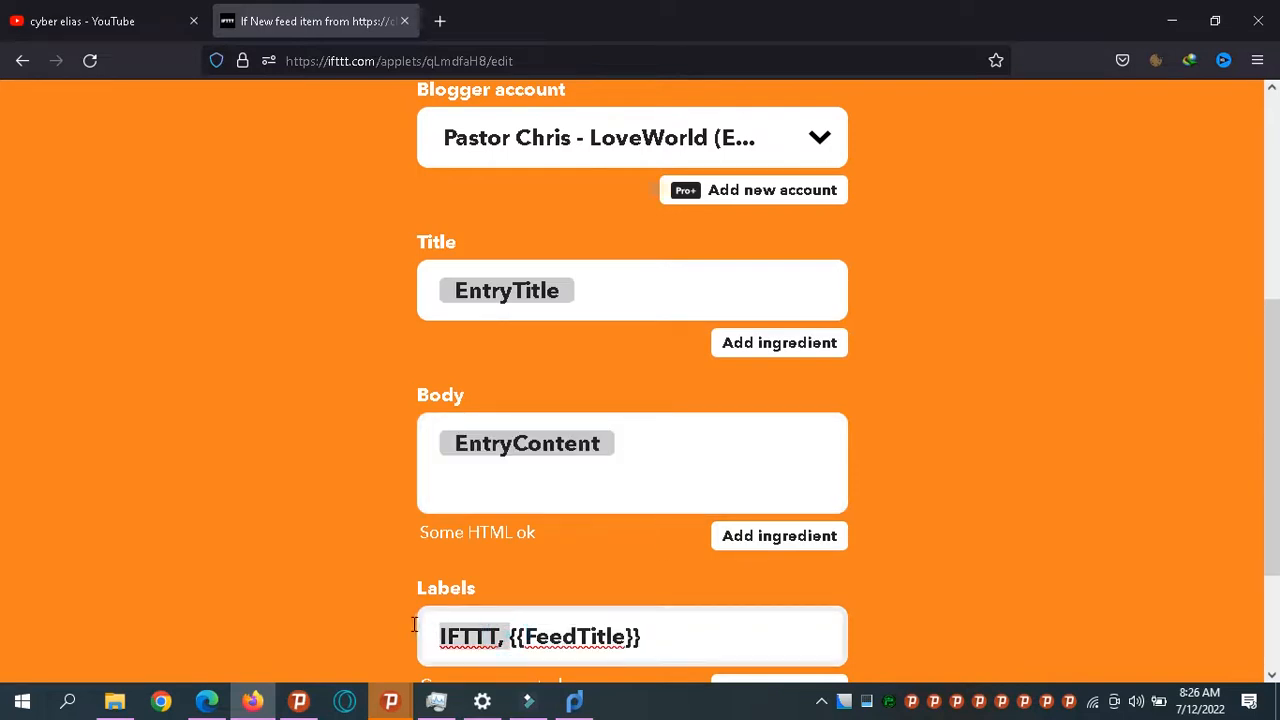
key(BackSpace)
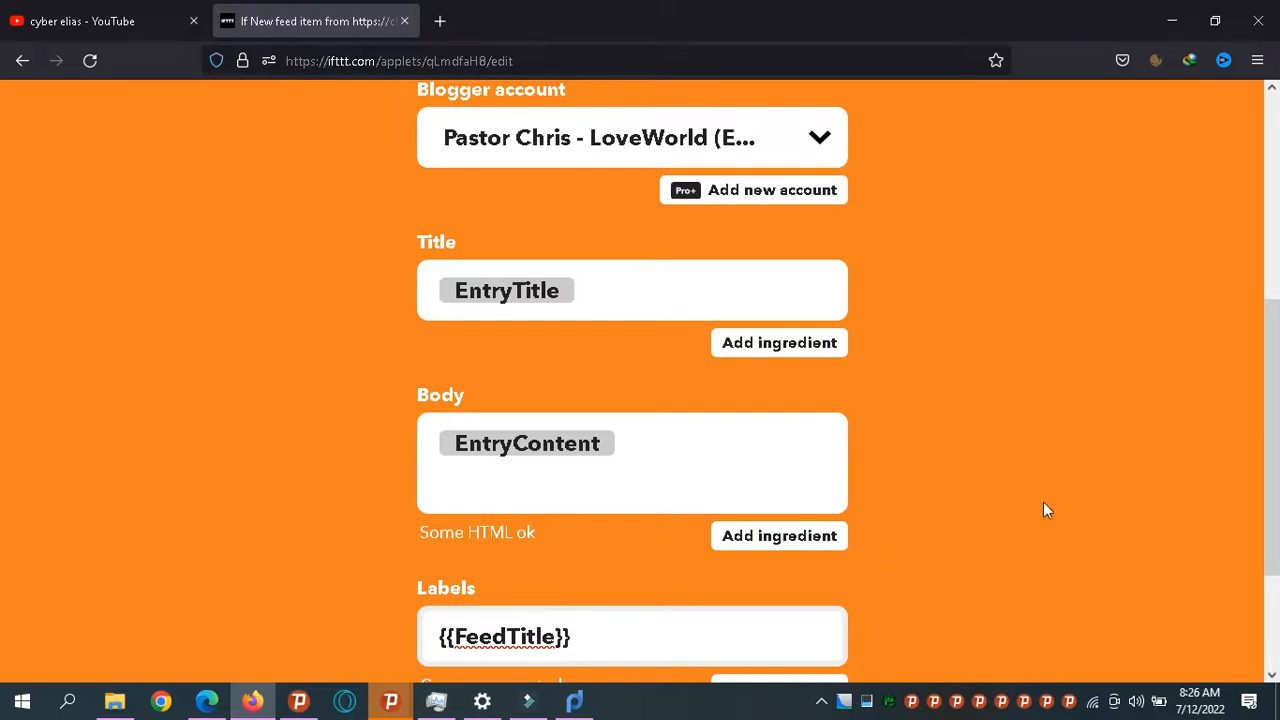
scroll(1, 380, down, 3)
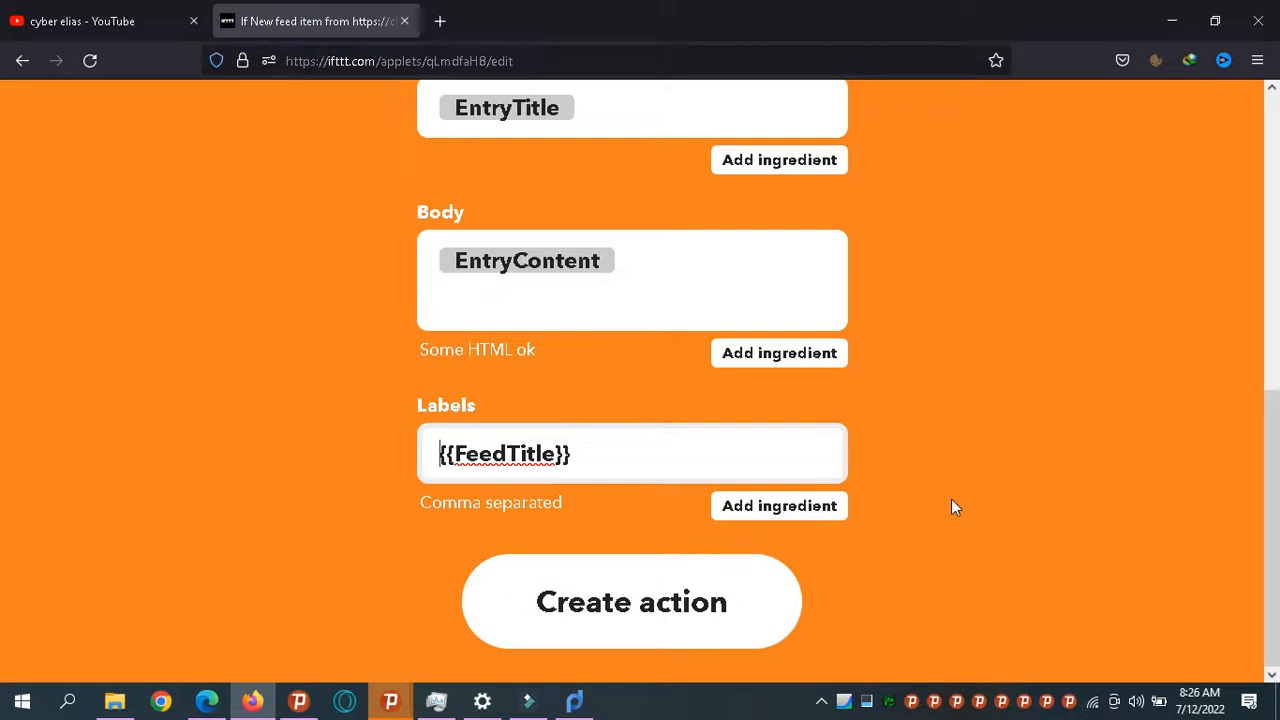
text(CYber)
key(BackSpace)
key(BackSpace)
key(BackSpace)
key(BackSpace)
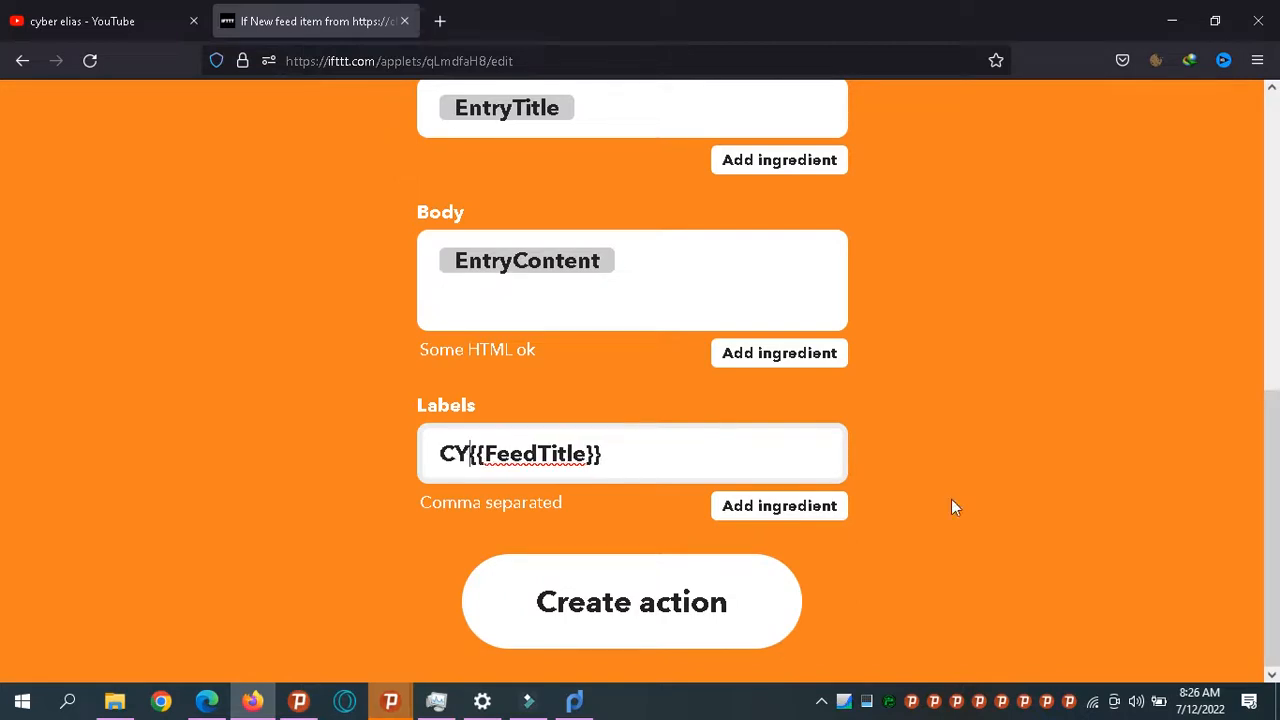
text(y)
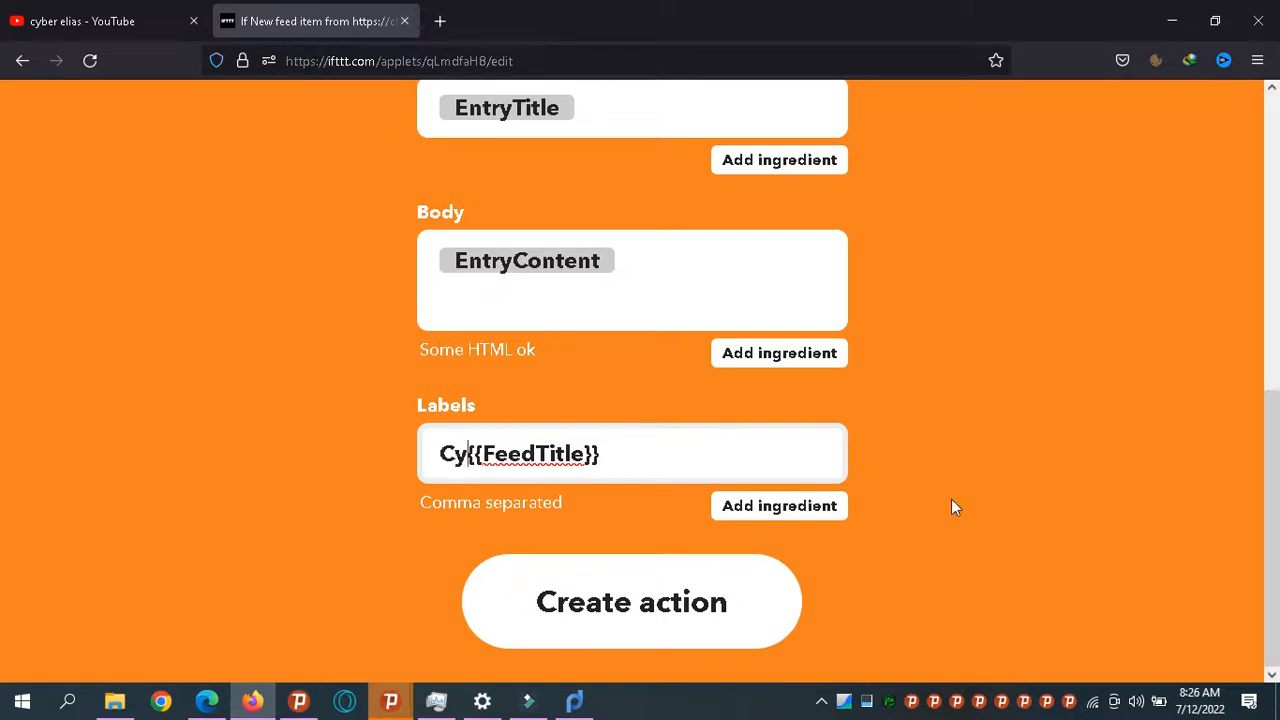
text(ber Elias)
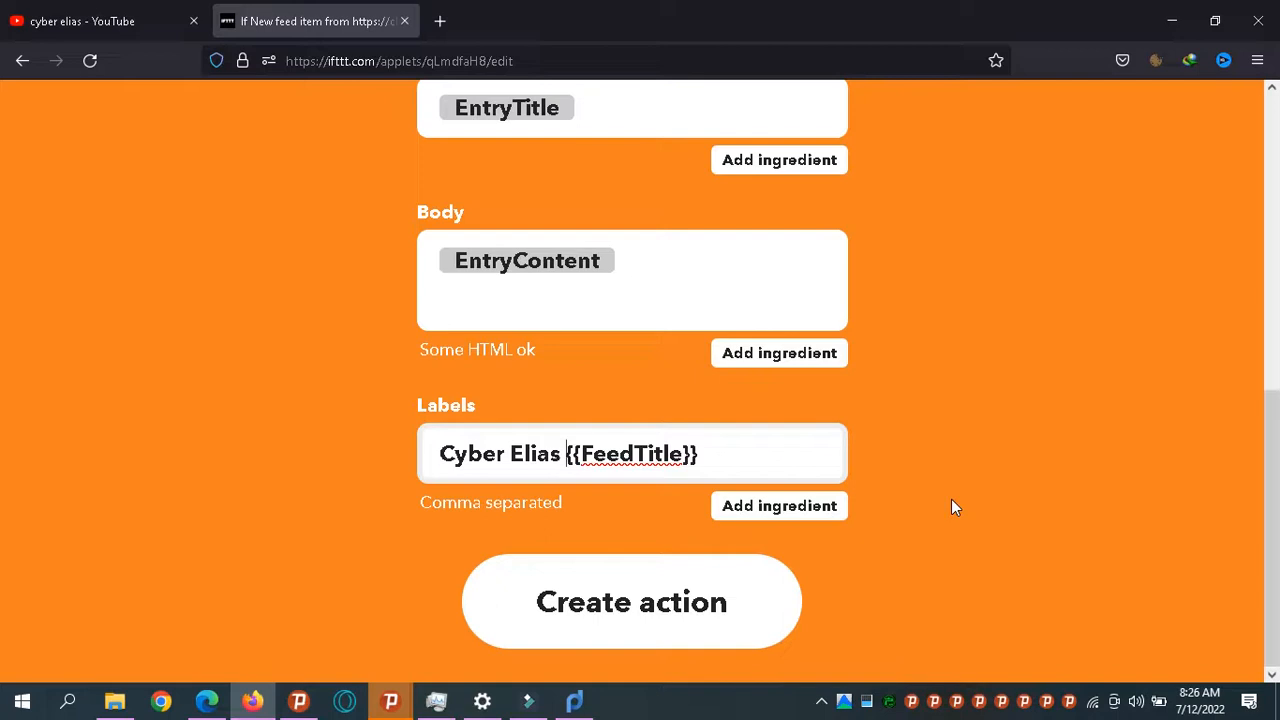
key(BackSpace)
key(BackSpace)
key(BackSpace)
key(BackSpace)
key(BackSpace)
key(BackSpace)
key(BackSpace)
key(BackSpace)
key(BackSpace)
key(BackSpace)
key(BackSpace)
key(BackSpace)
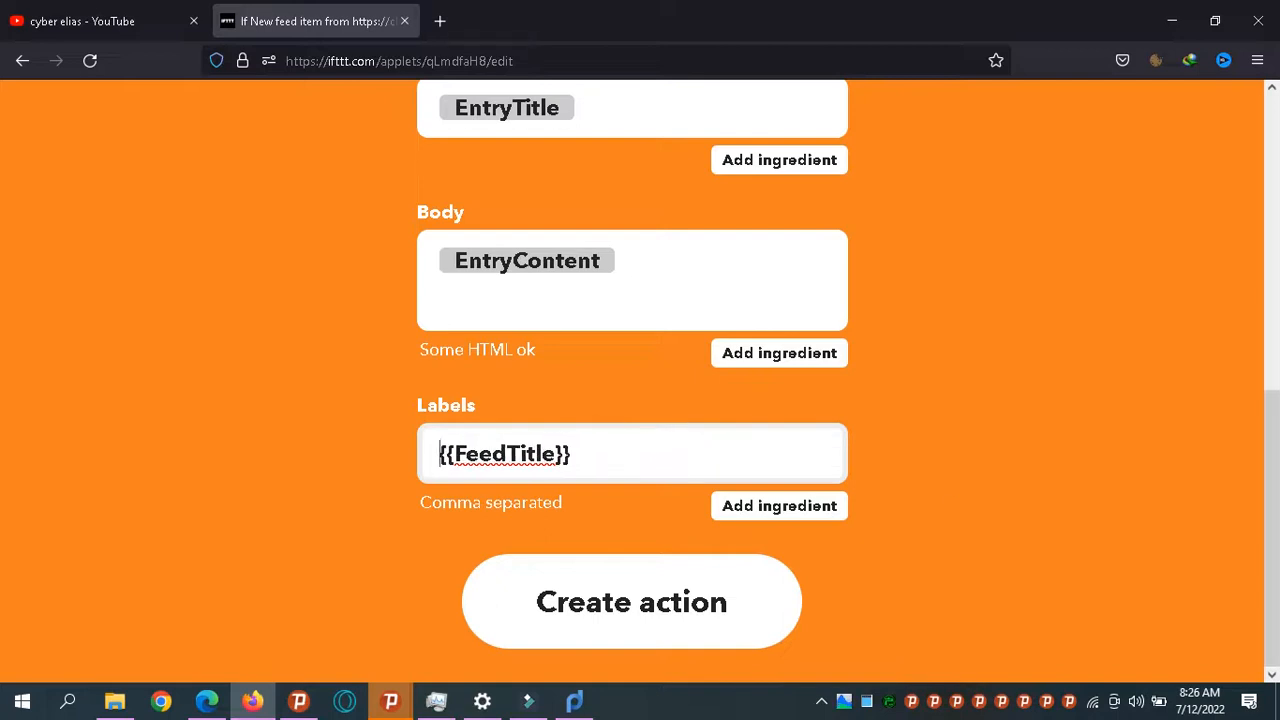
Step: Create the Blogger post action and update the applet
click(638, 610)
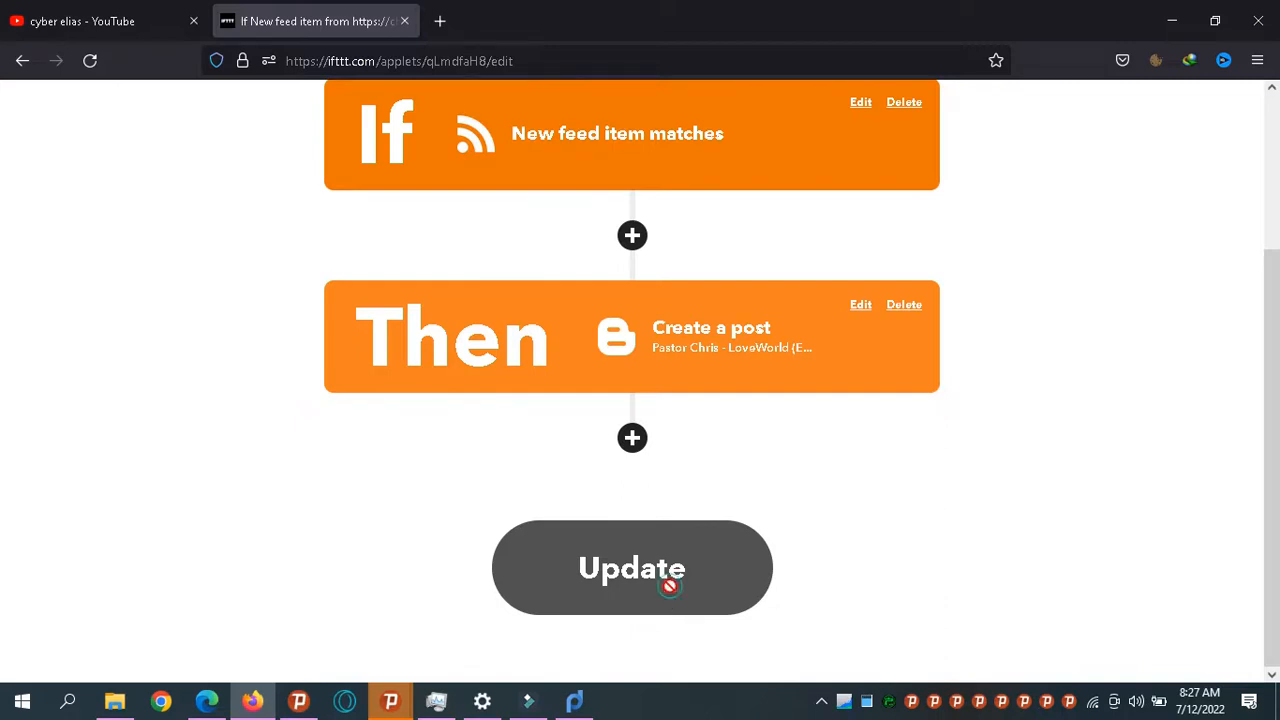
click(670, 588)
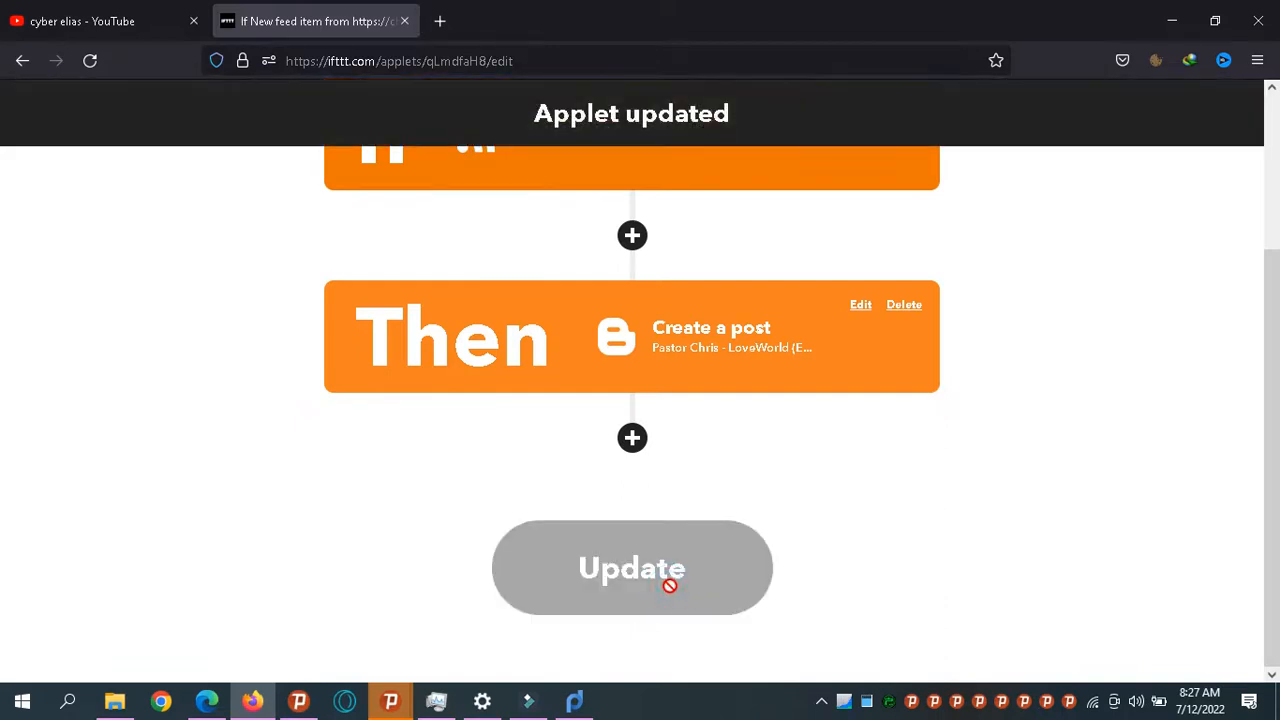
drag(1278, 441, 1278, 283)
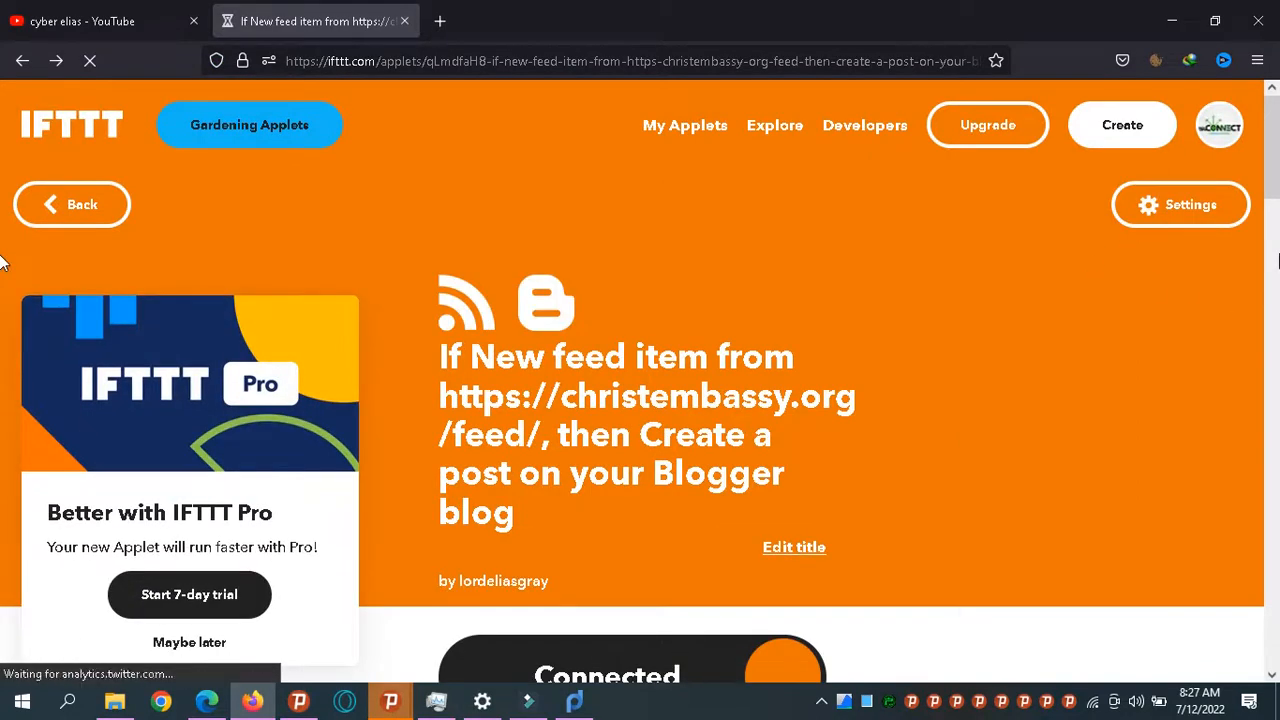
Step: Turn on notifications for when the applet runs and make it check for new feed items immediately
drag(1277, 172, 1248, 264)
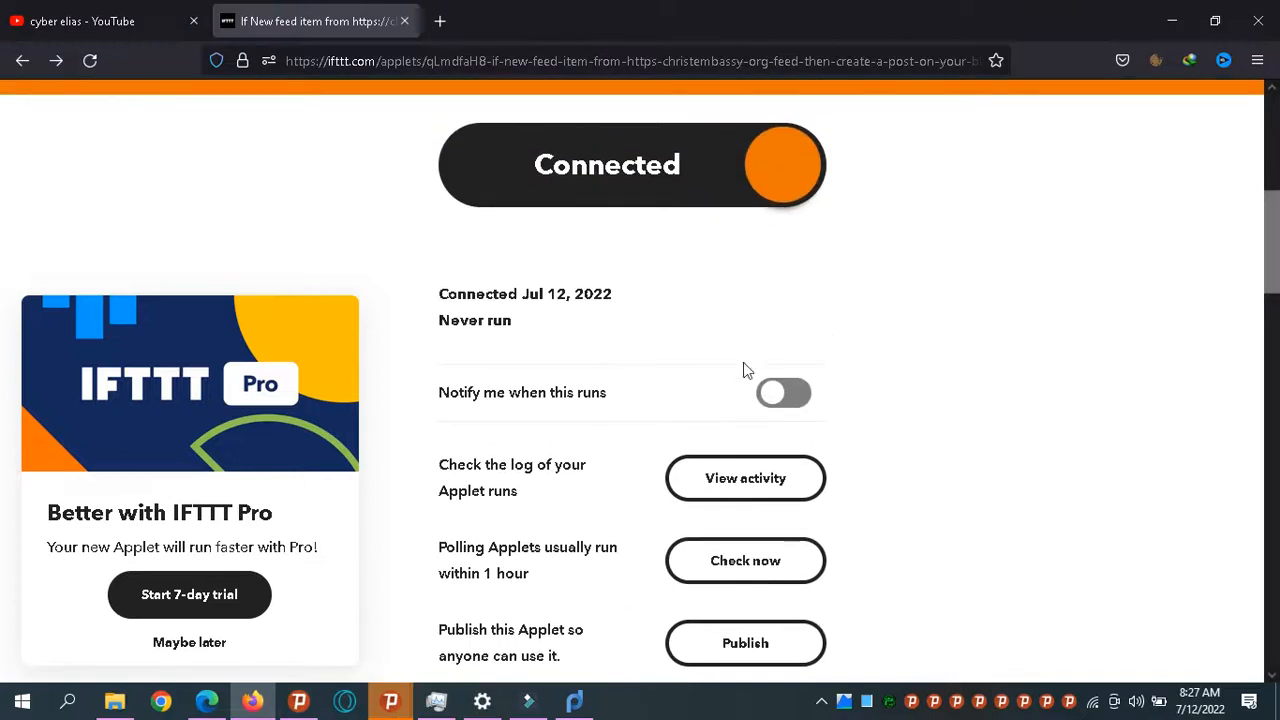
click(784, 413)
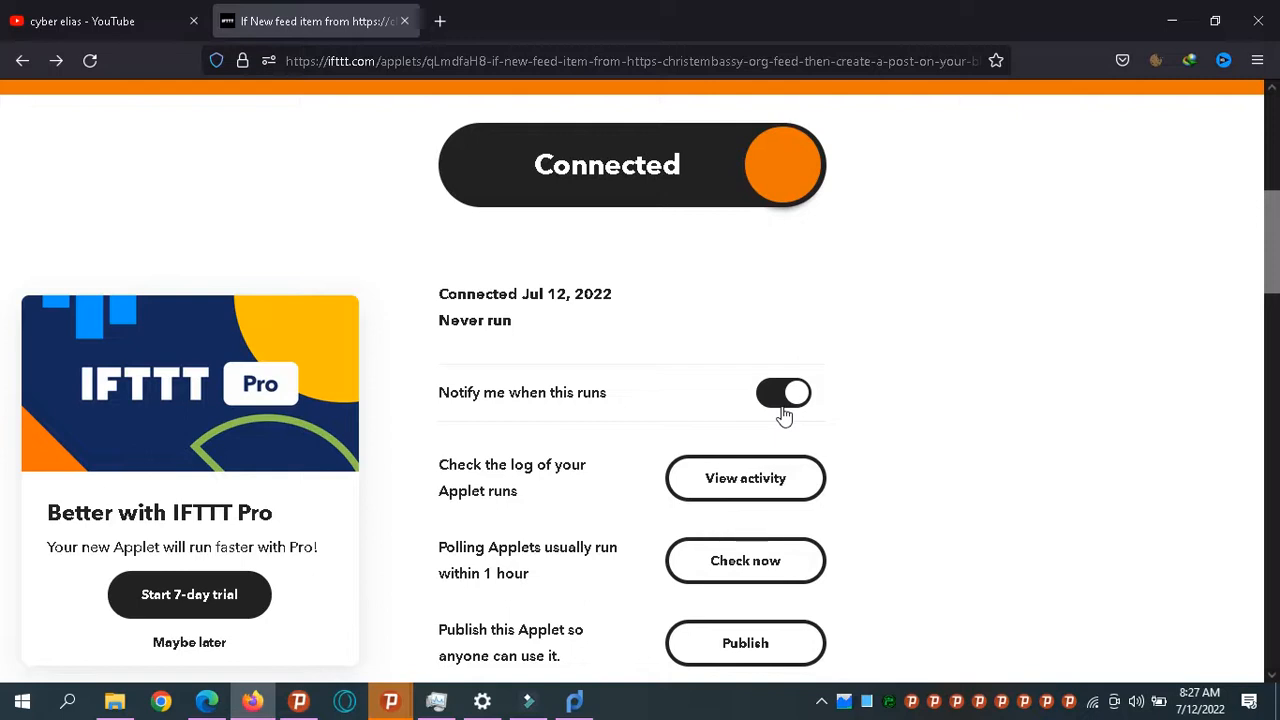
drag(1277, 255, 1273, 281)
click(732, 398)
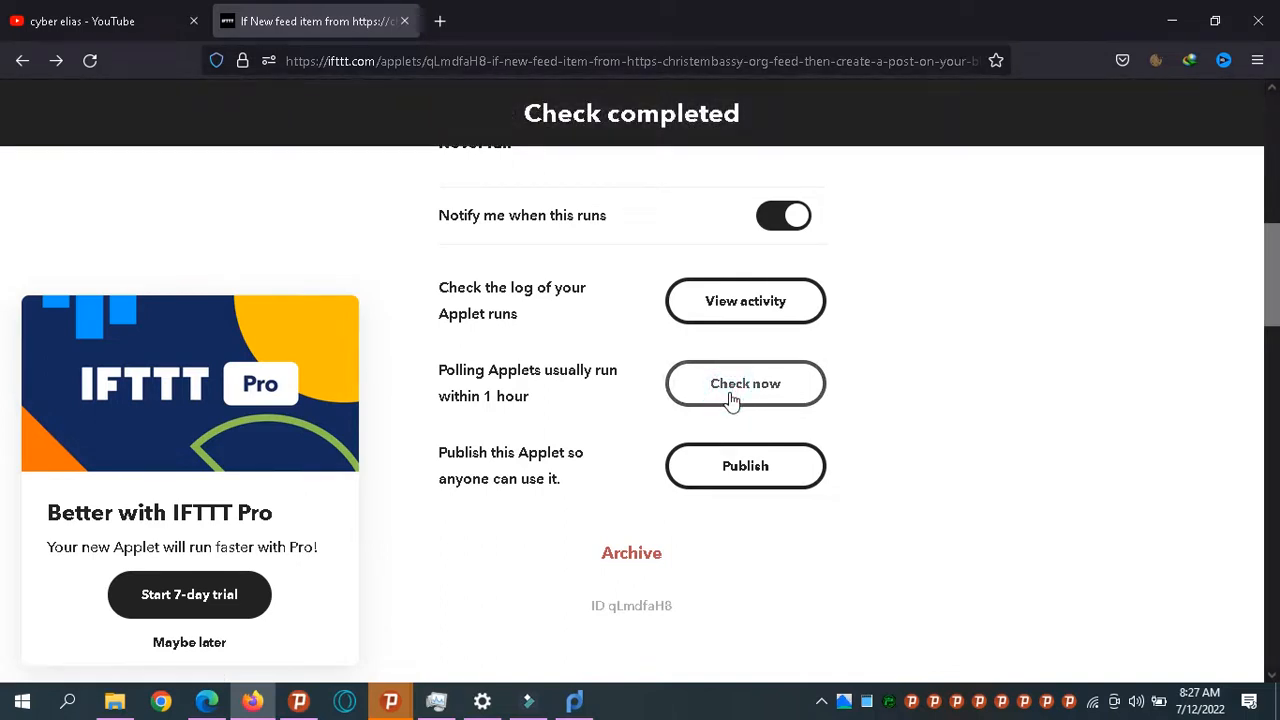
Step: Open the applet's activity log and review its on/off history and past runs
click(726, 325)
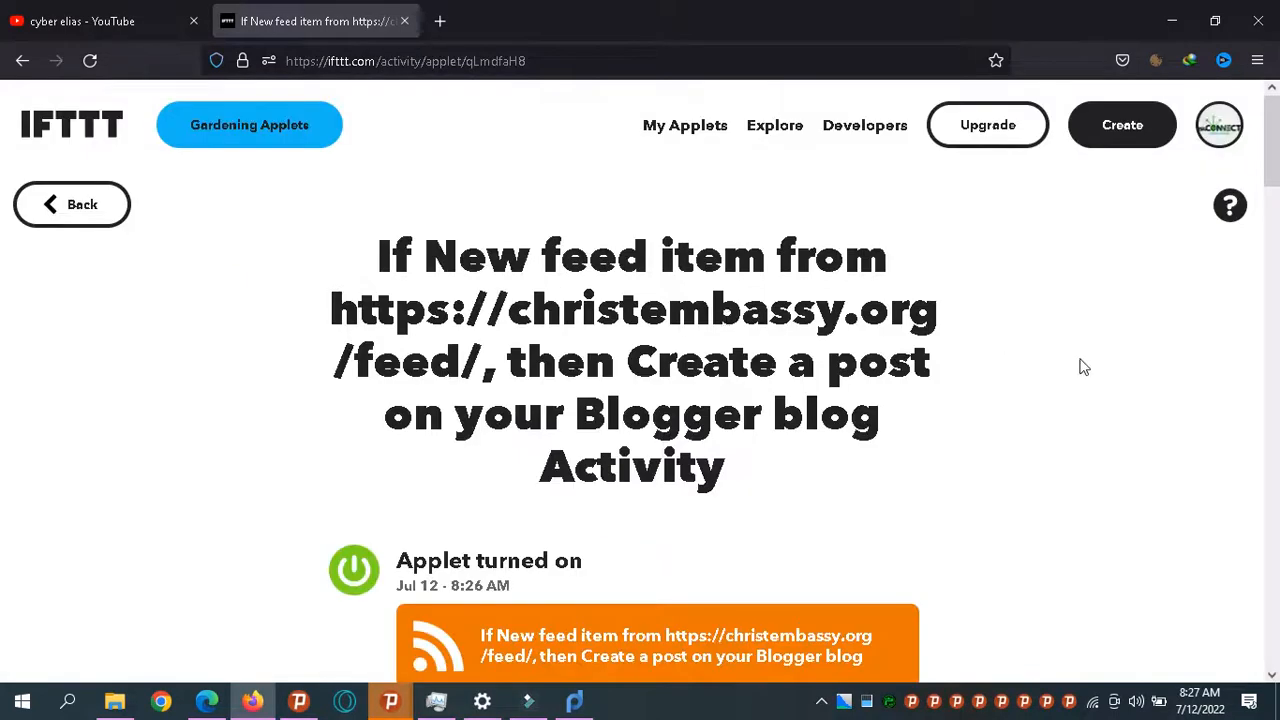
drag(1275, 166, 1275, 230)
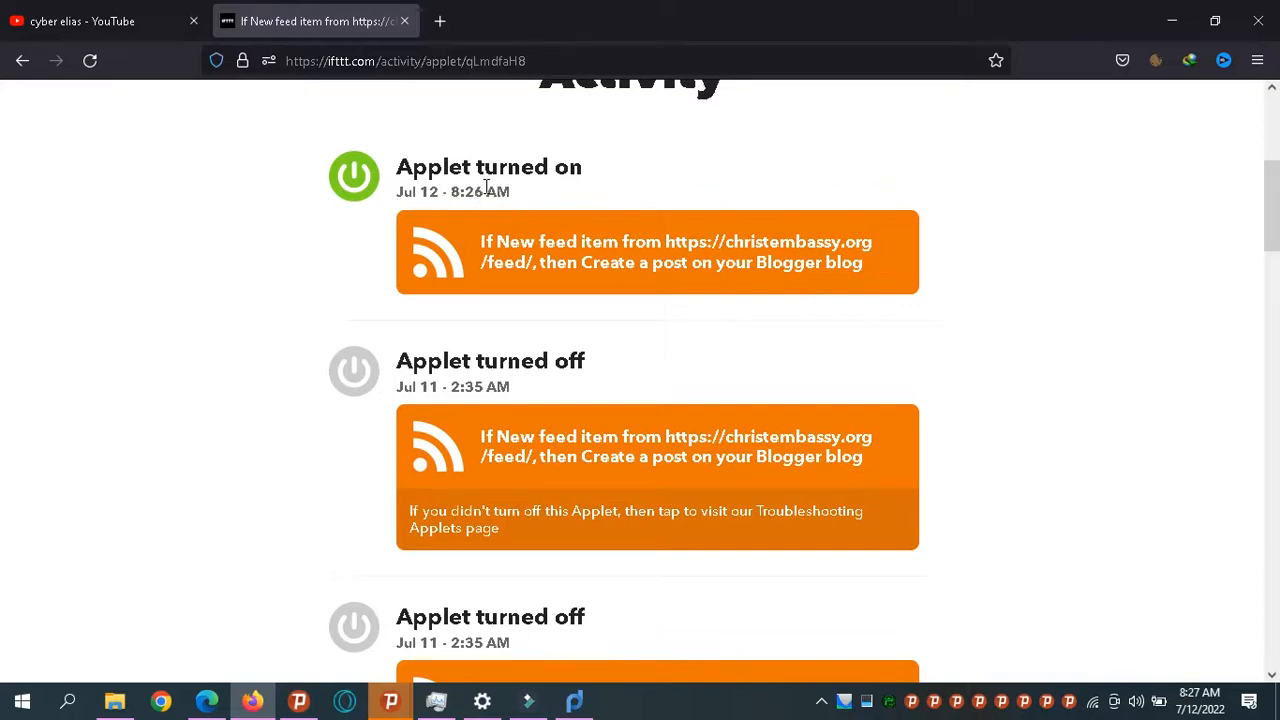
drag(1277, 213, 1278, 440)
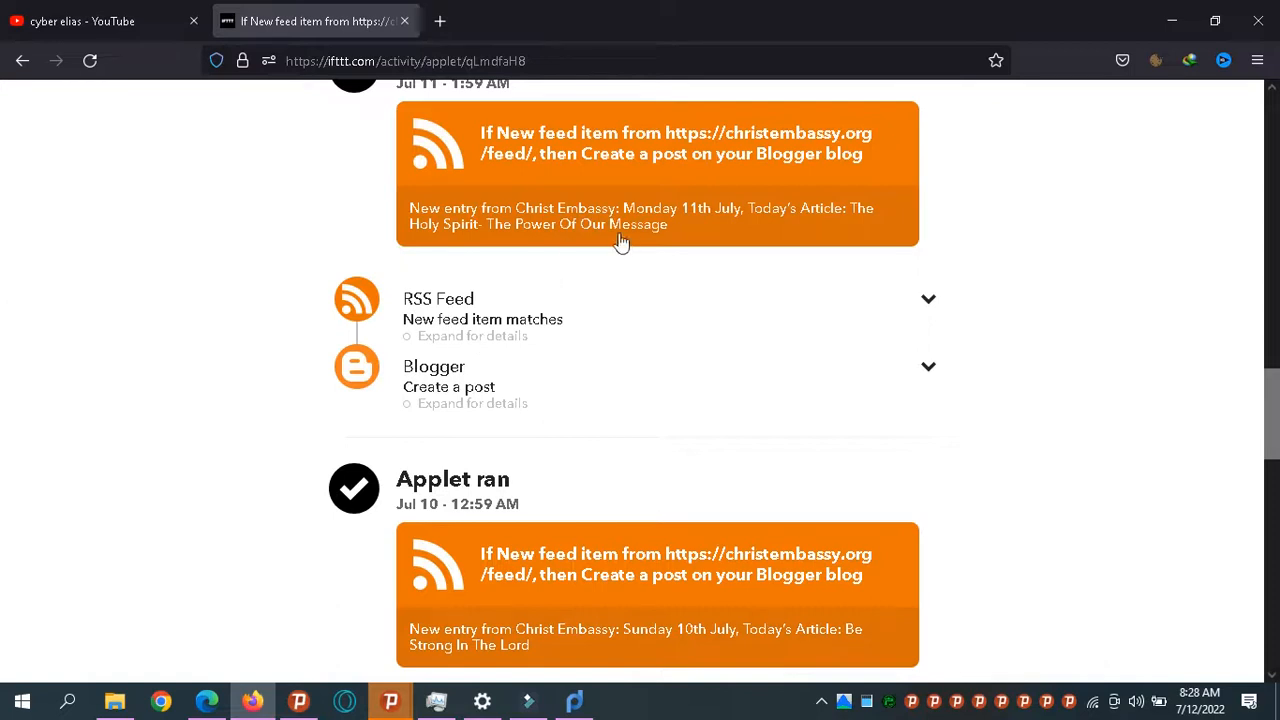
drag(1272, 410, 3, 176)
drag(1279, 170, 1261, 51)
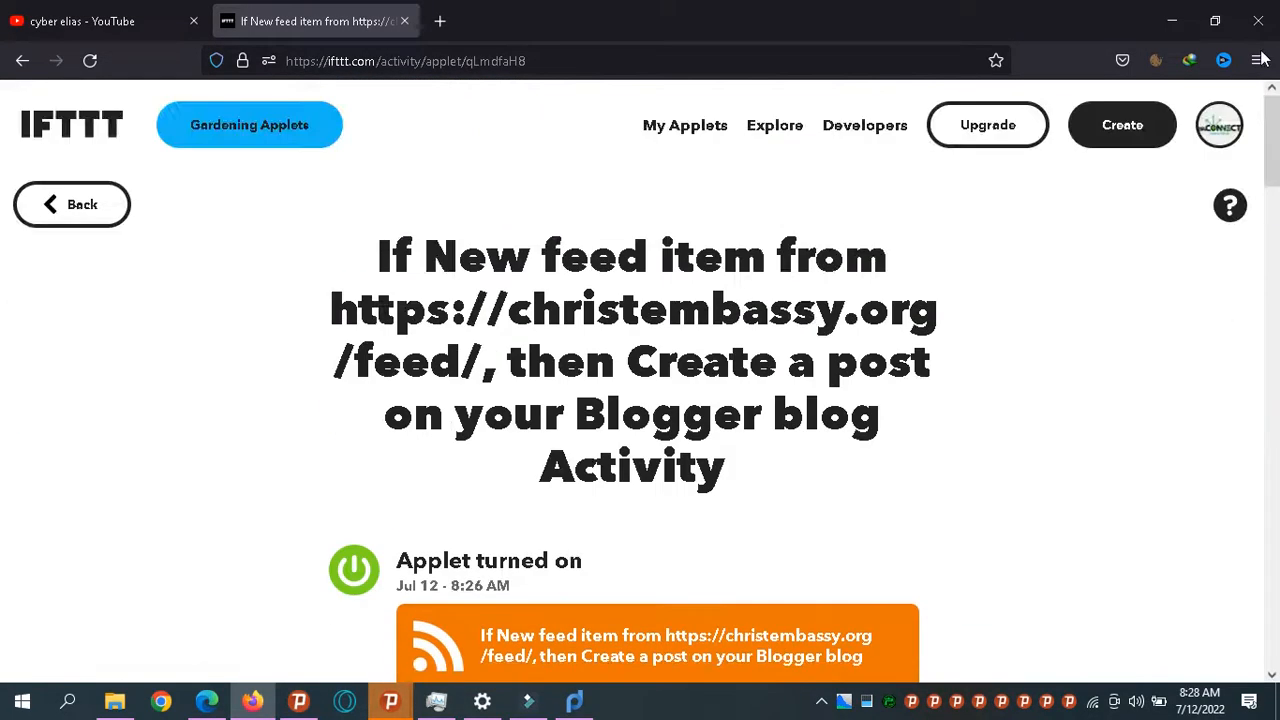
Step: Open the Blogger site pastorchrisloveworldrhapsody.blogspot.com in a new browser tab
click(445, 21)
text(pas)
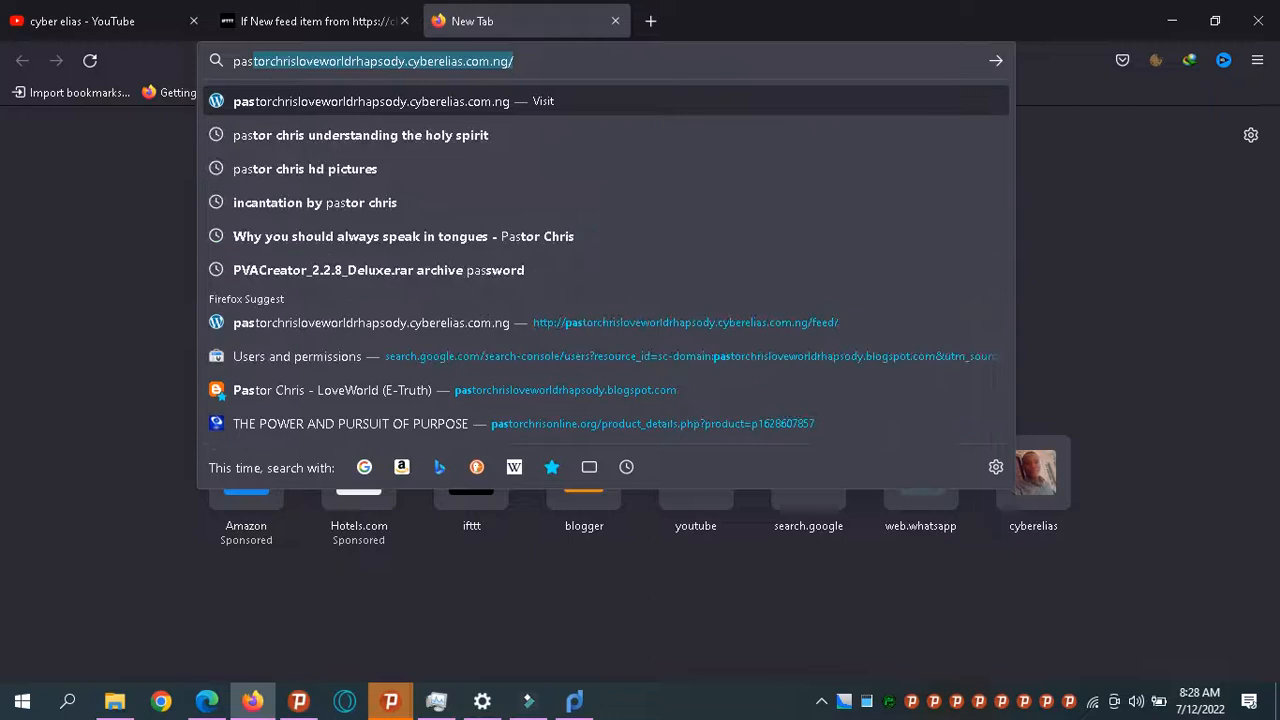
key(Right)
key(BackSpace)
key(BackSpace)
key(BackSpace)
key(BackSpace)
key(BackSpace)
key(BackSpace)
key(BackSpace)
key(BackSpace)
key(BackSpace)
key(BackSpace)
key(BackSpace)
key(BackSpace)
key(BackSpace)
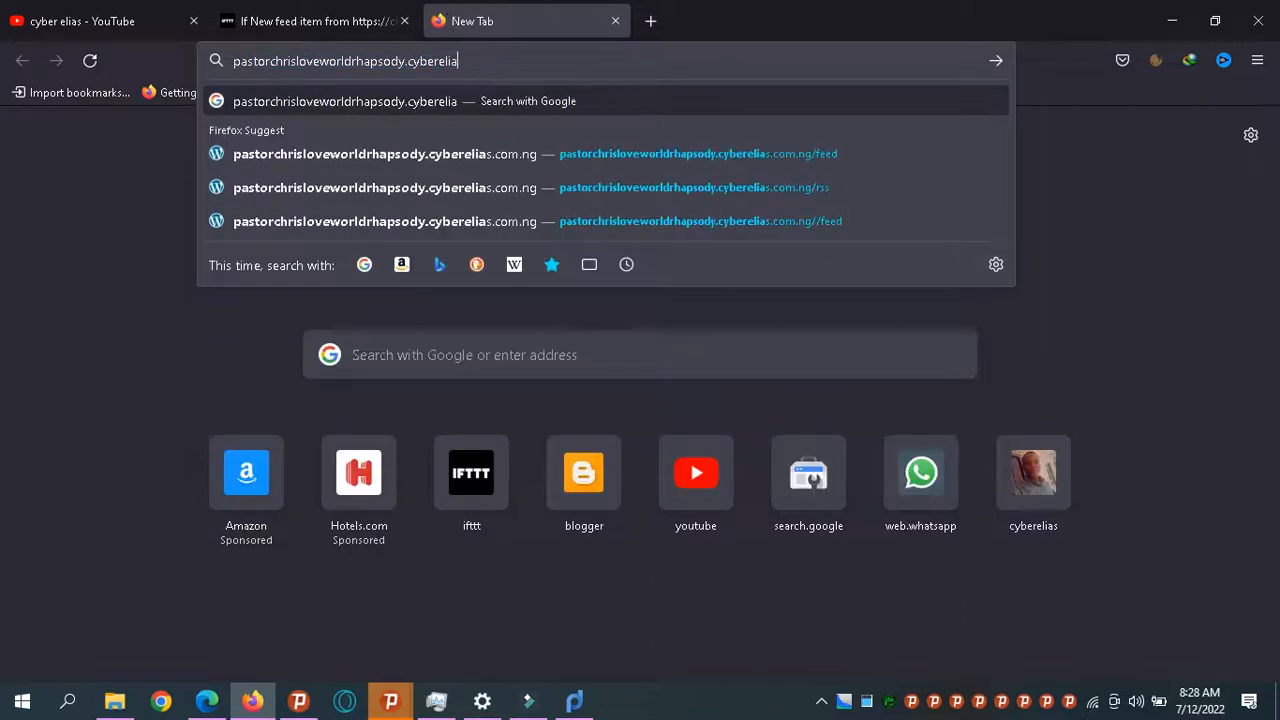
key(BackSpace)
key(BackSpace)
key(BackSpace)
key(BackSpace)
key(BackSpace)
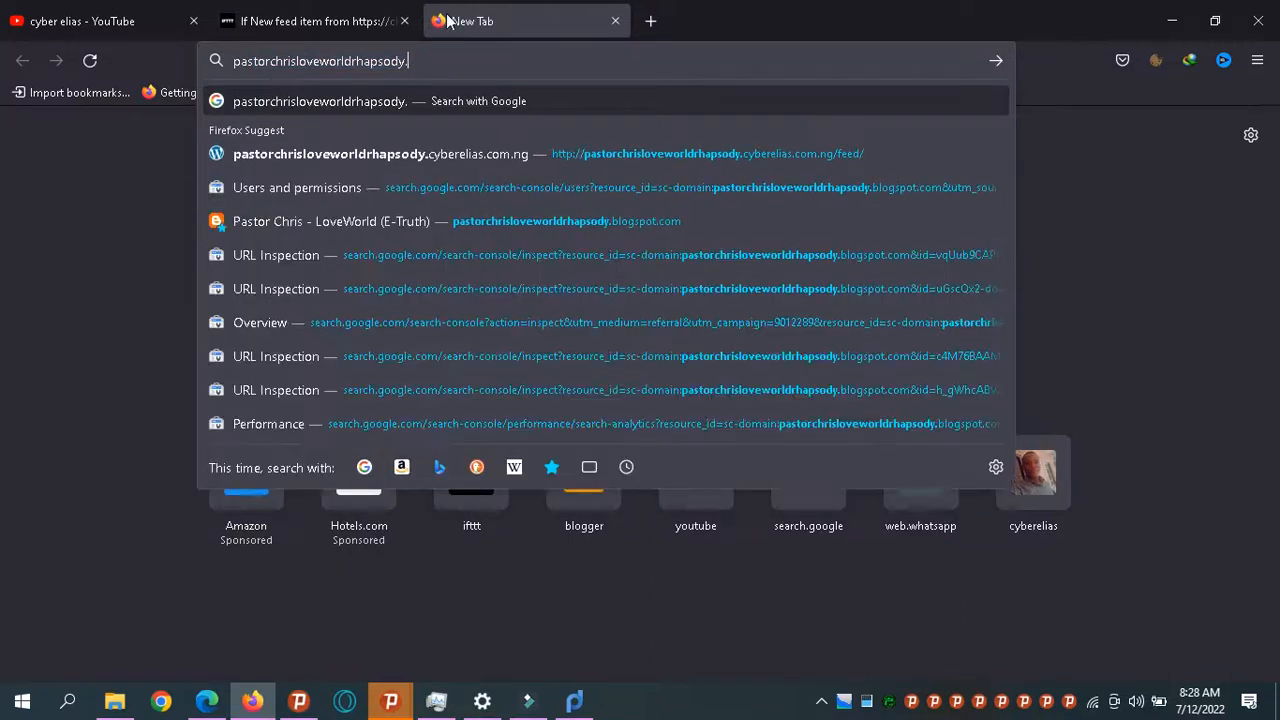
text(bl)
key(Return)
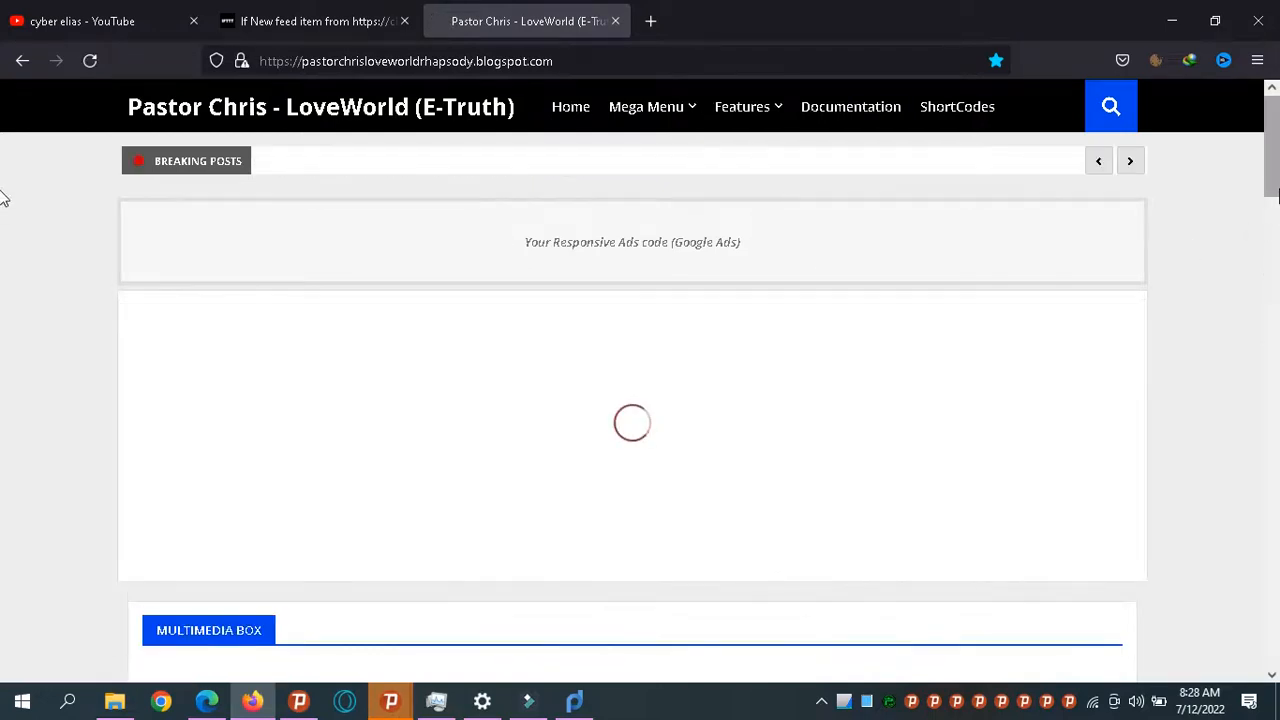
Step: Look over the blog's latest posts, then open and read through the Rhapsody Of Realities post for 12 July 2022
scroll(3, 198, down, 5)
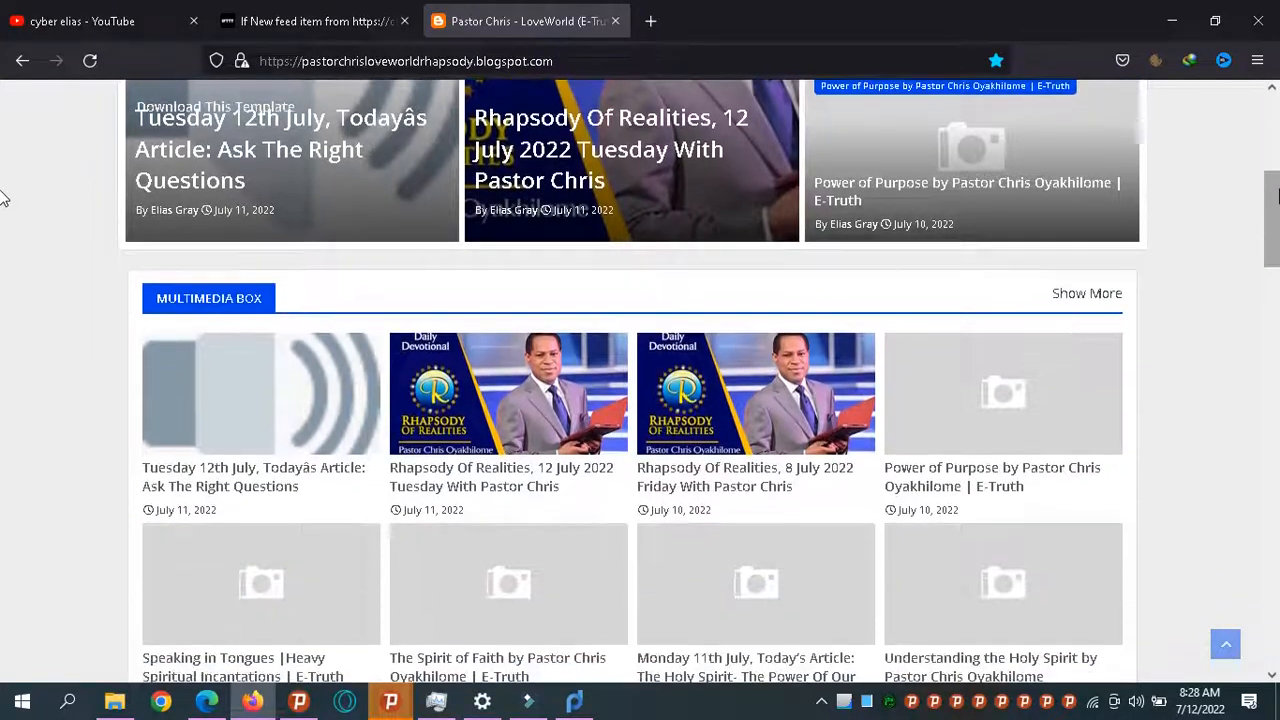
scroll(3, 198, up, 5)
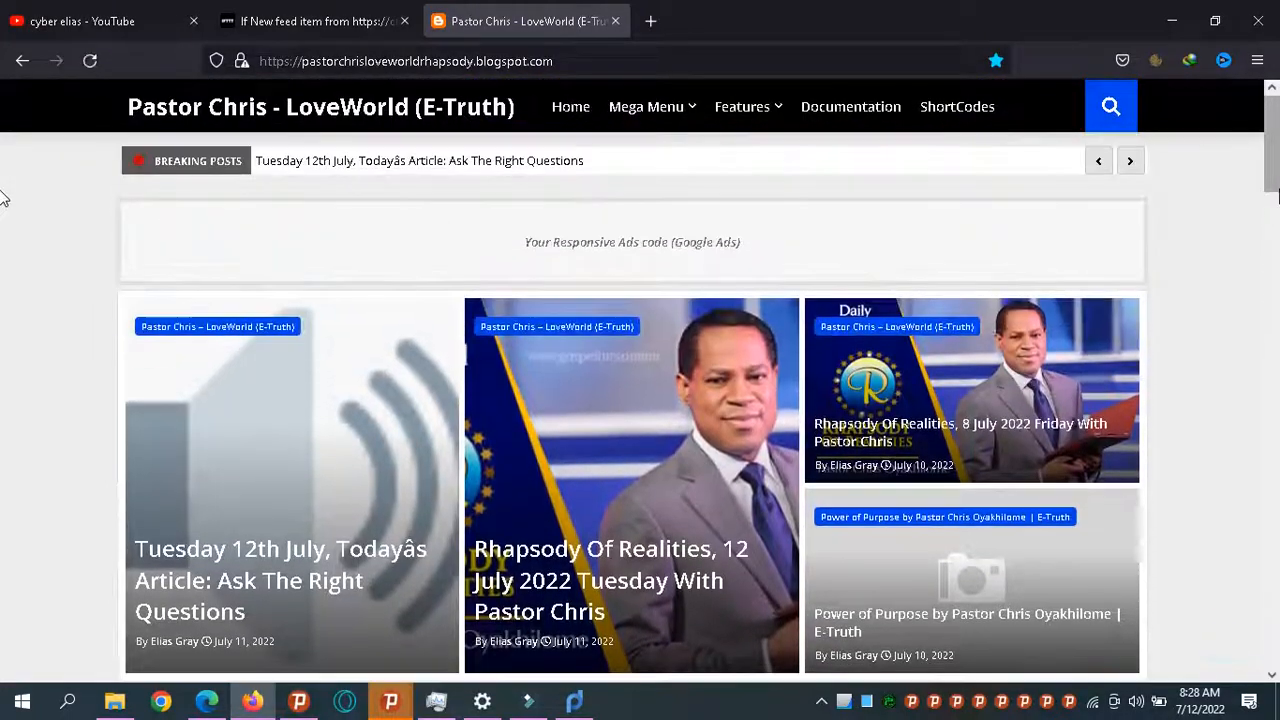
scroll(3, 198, down, 2)
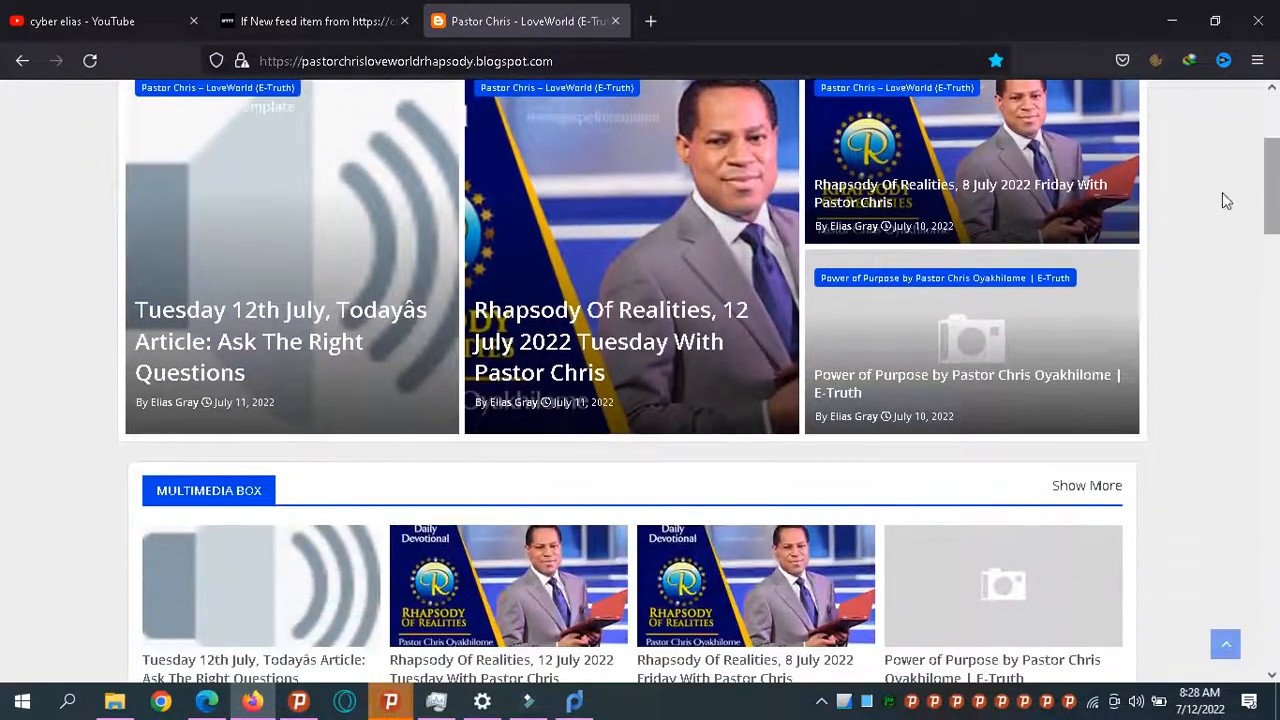
click(551, 330)
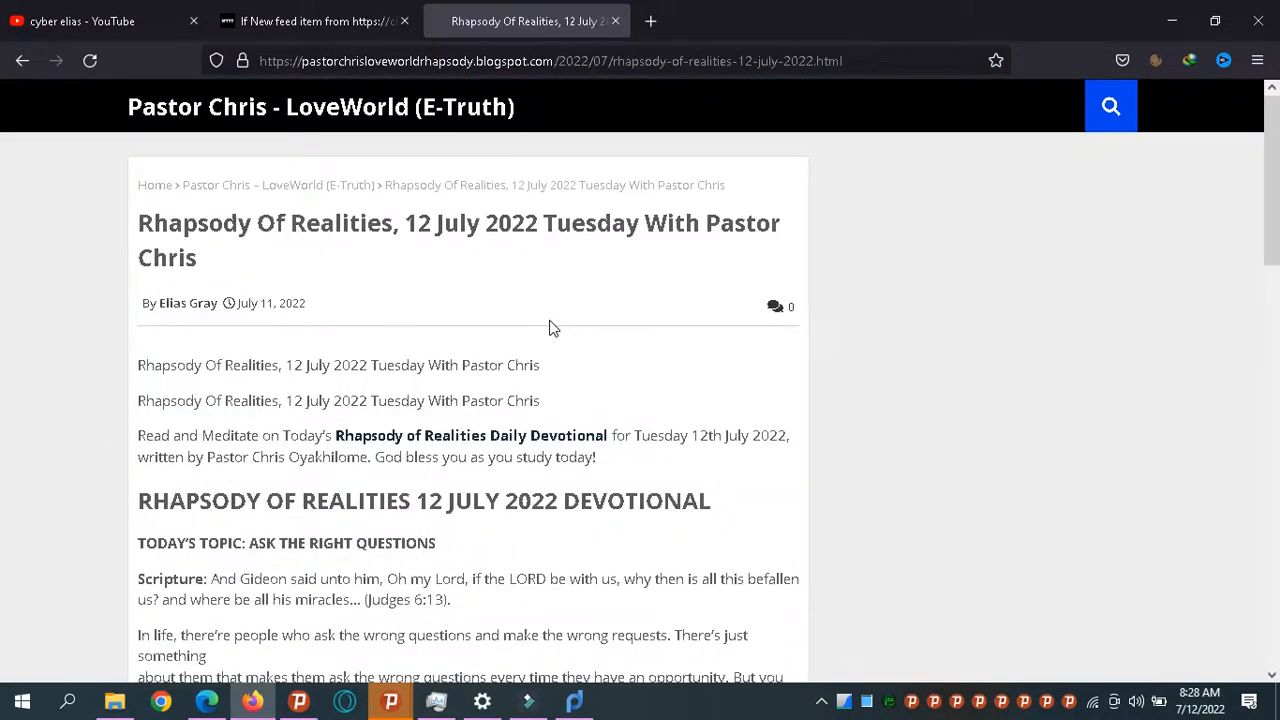
scroll(551, 328, down, 4)
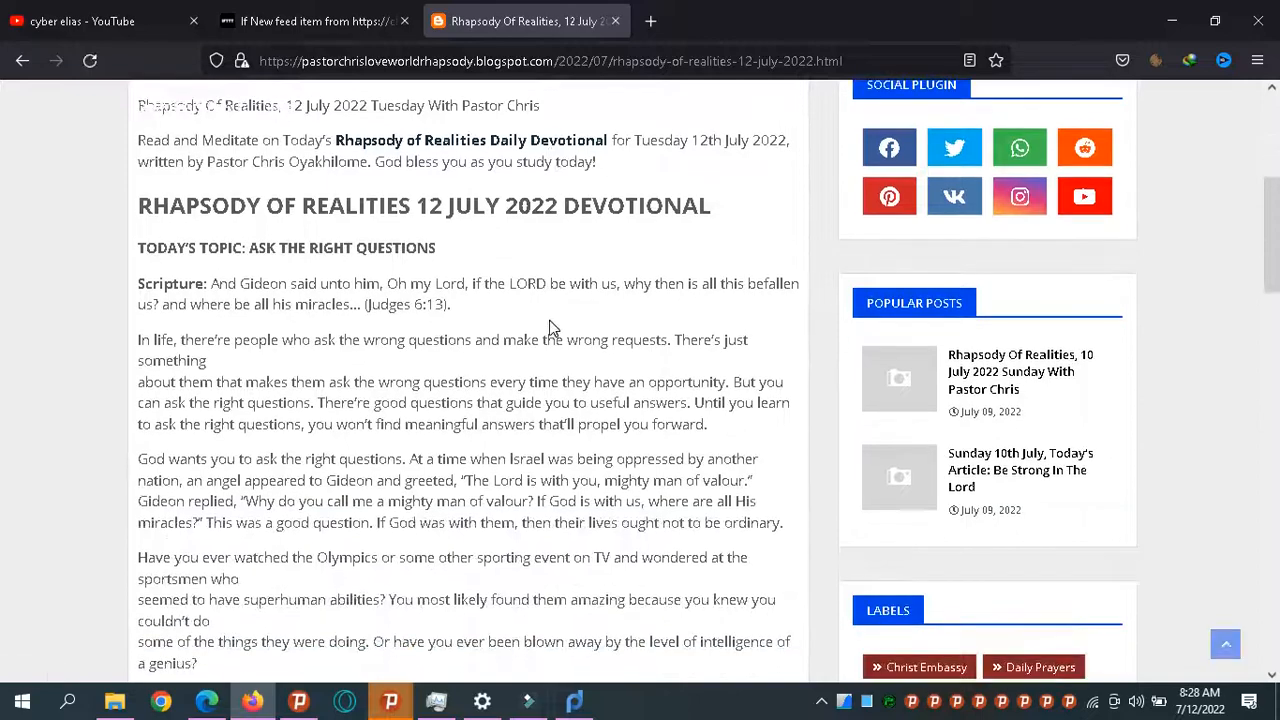
scroll(551, 328, down, 10)
scroll(551, 328, down, 8)
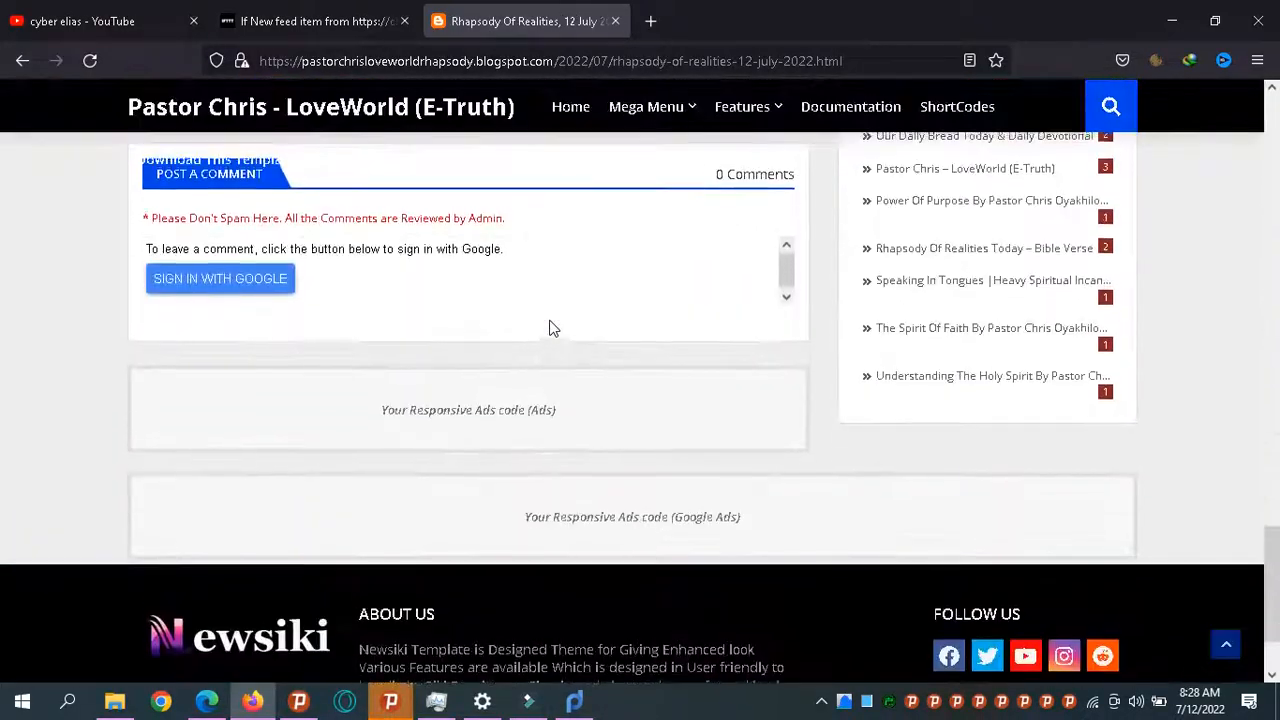
scroll(551, 328, up, 20)
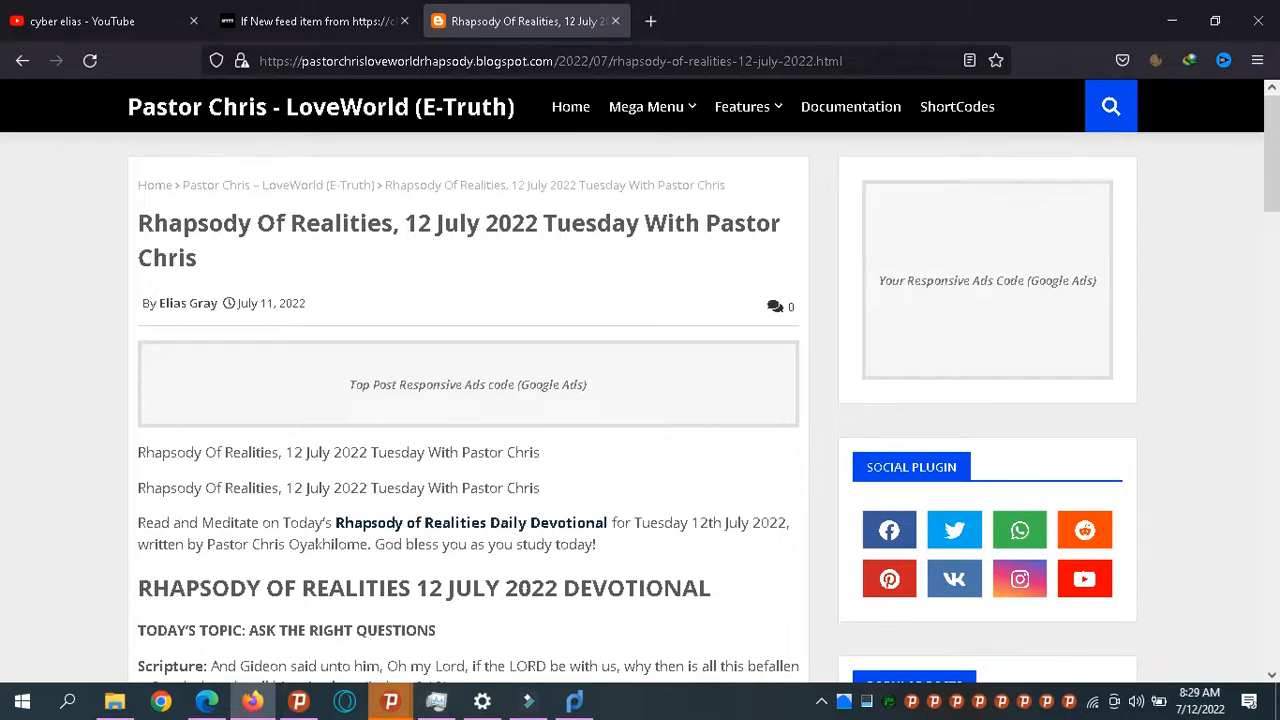
click(822, 703)
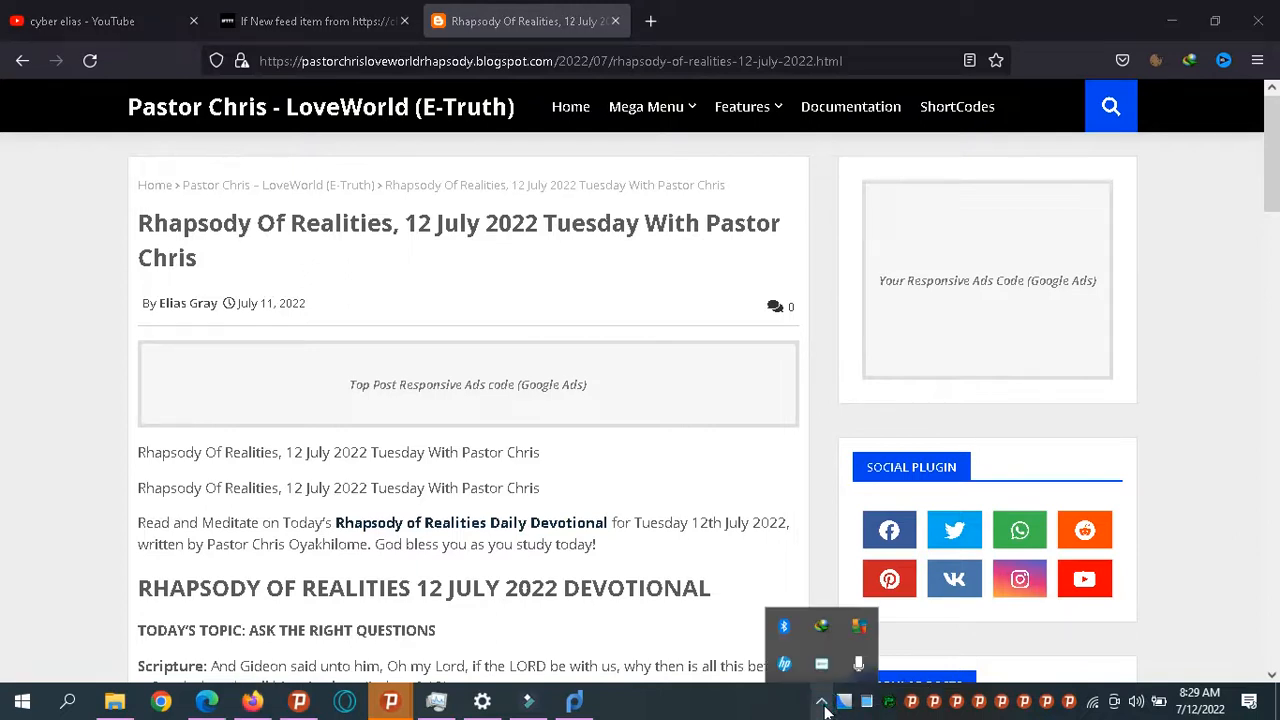